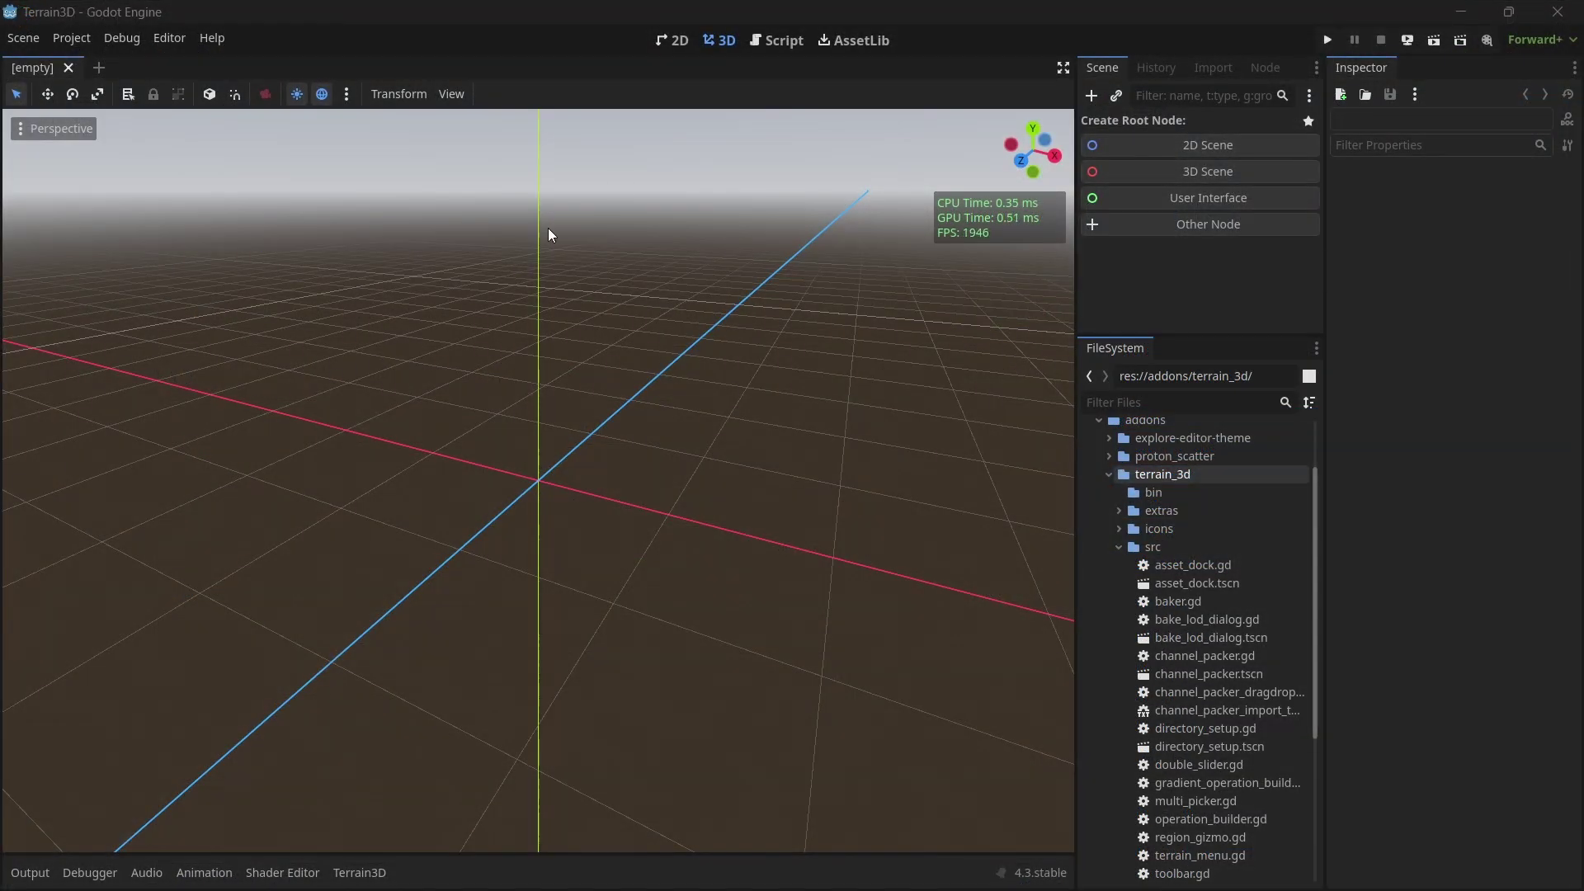
Search the asset library for "terrain3d" and open the Terrain3D entry by TokisanGames.
left_click(838, 48)
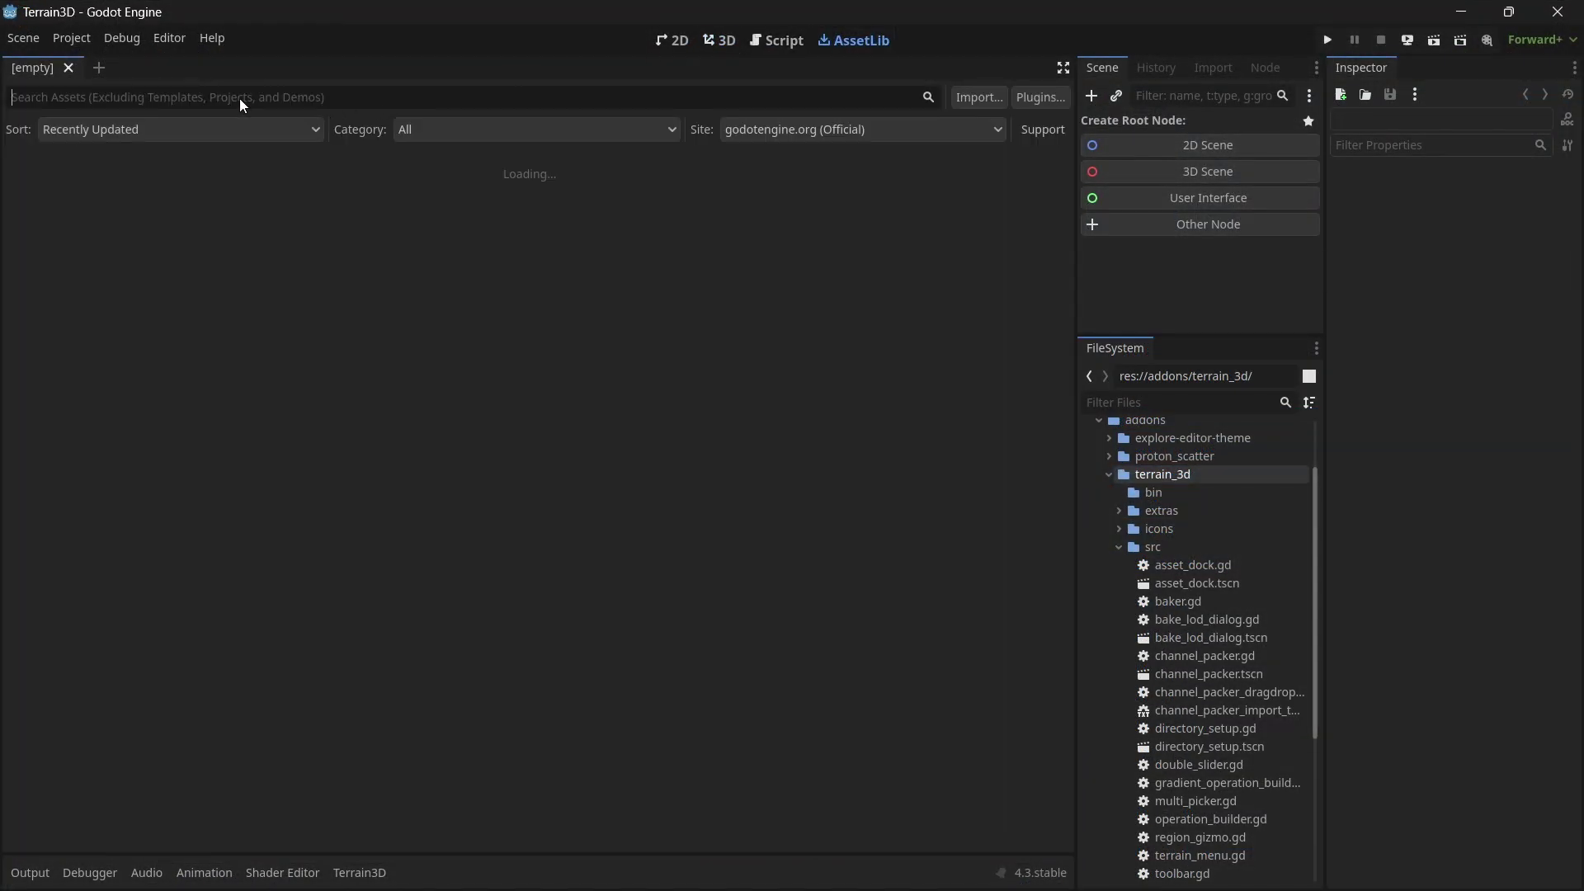
type("terrain3d")
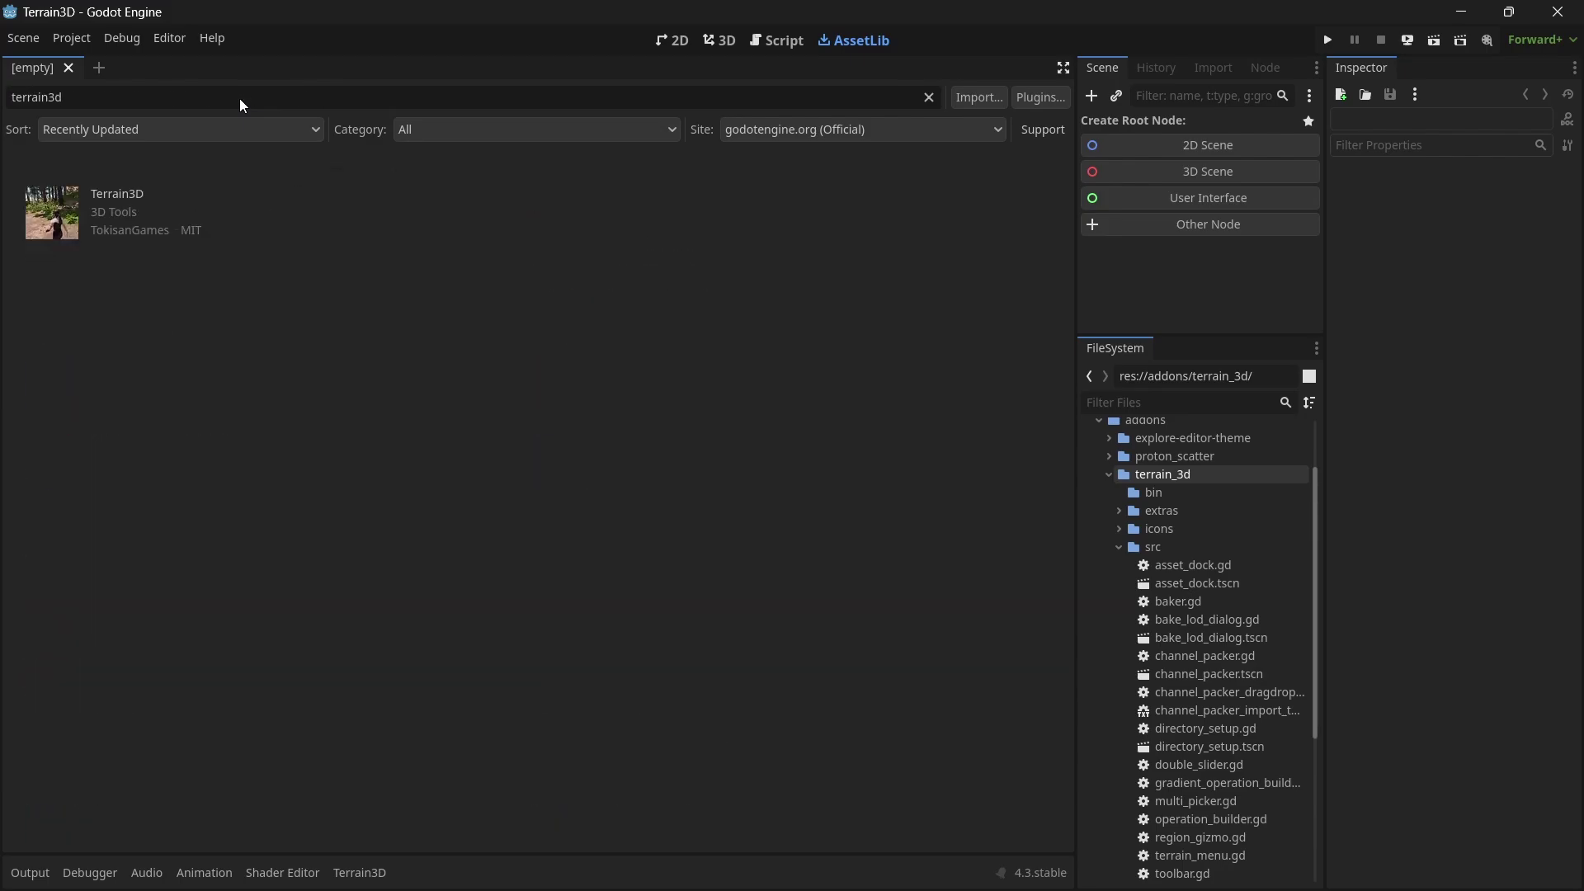
left_click(118, 198)
Review the Terrain3D description, highlight its v0.9.3-beta release notes link, and download the add-on.
scroll(528, 462, "down", 6)
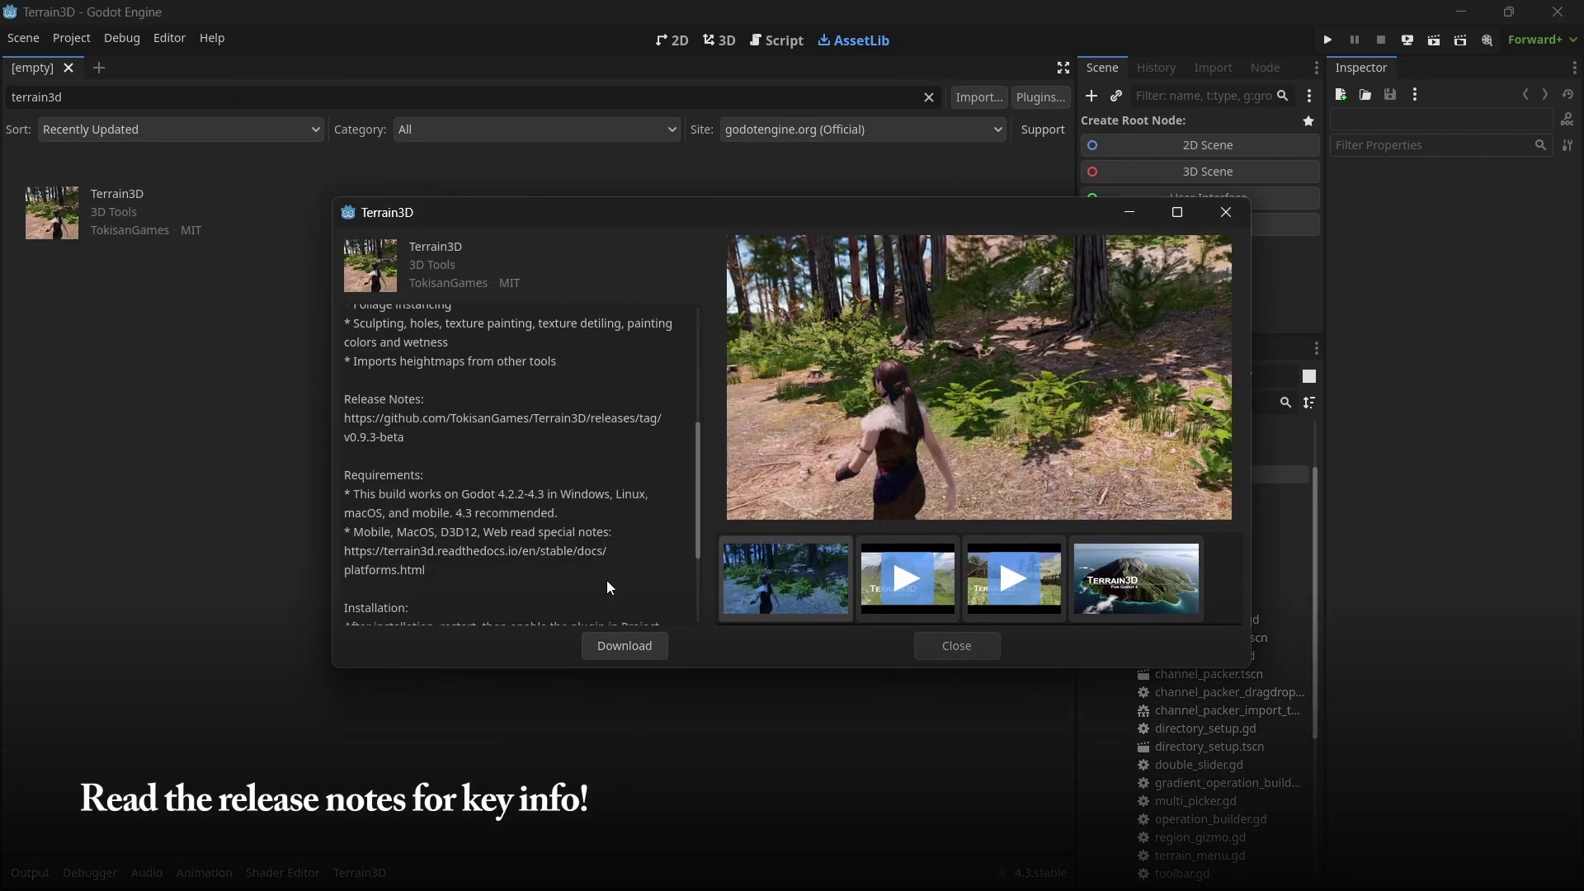
left_click_drag(404, 358, 350, 341)
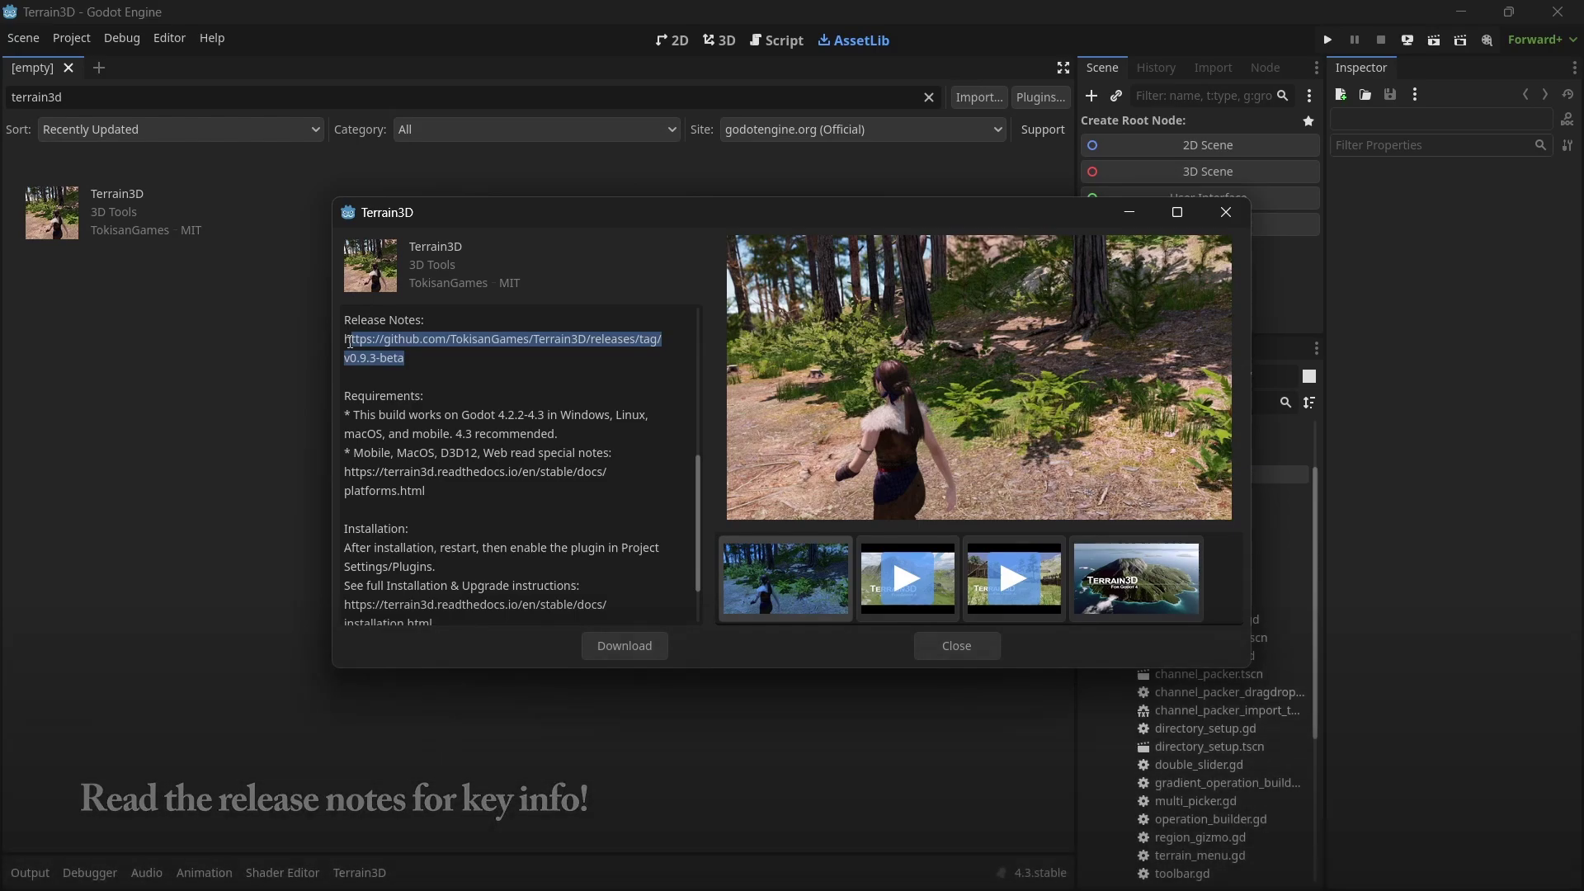
scroll(512, 495, "down", 2)
left_click(633, 649)
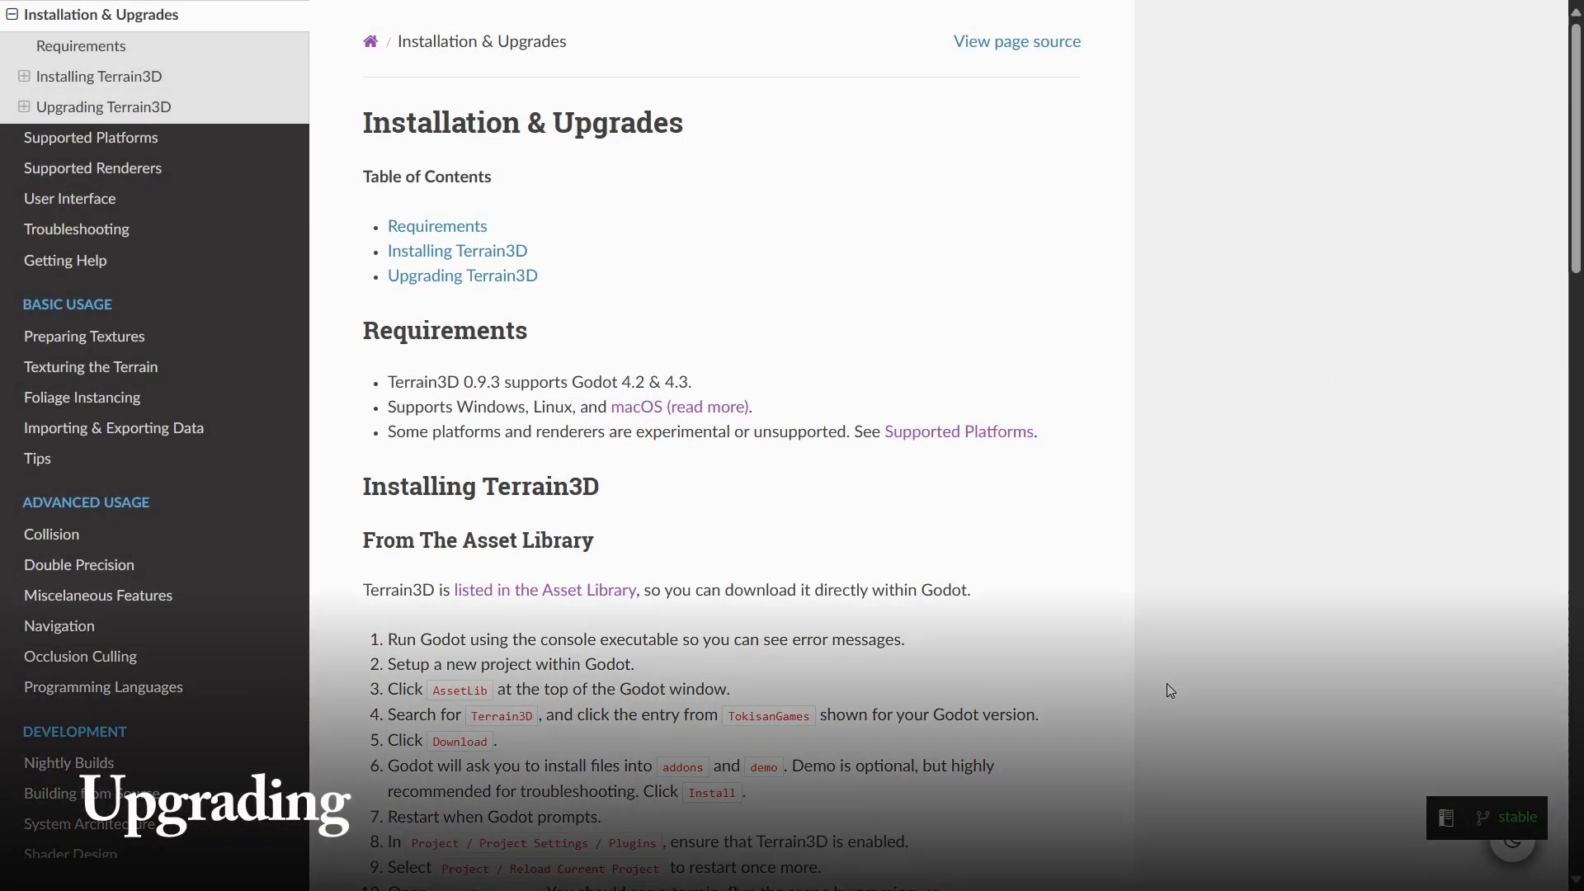
Read the Installation & Upgrades documentation page from the requirements down to the Upgrading Terrain3D section.
scroll(1135, 651, "down", 9)
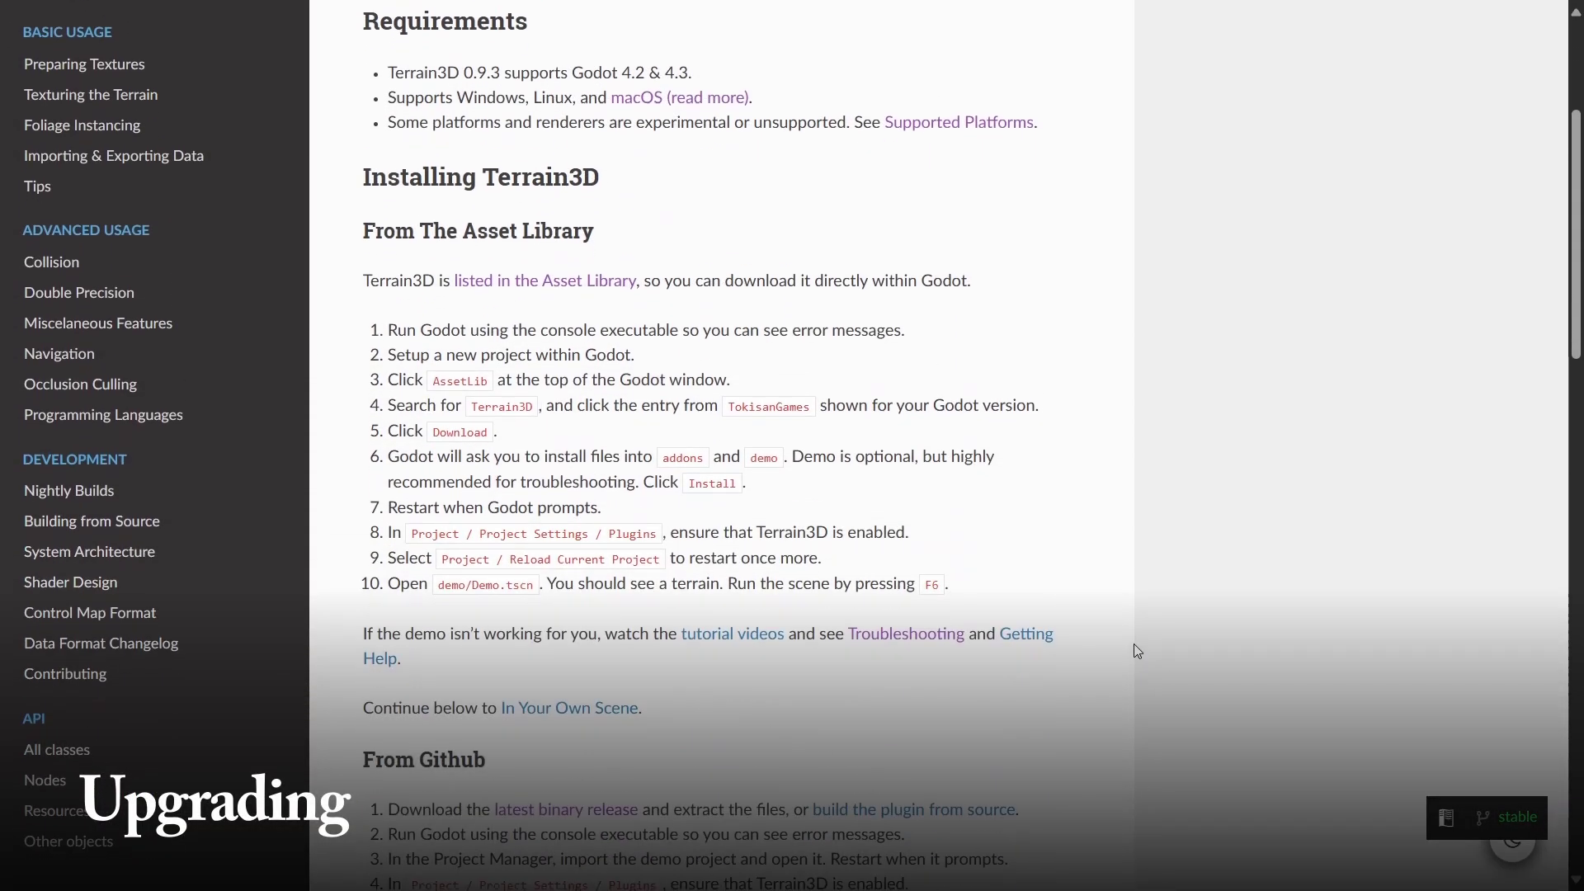
scroll(1135, 650, "down", 10)
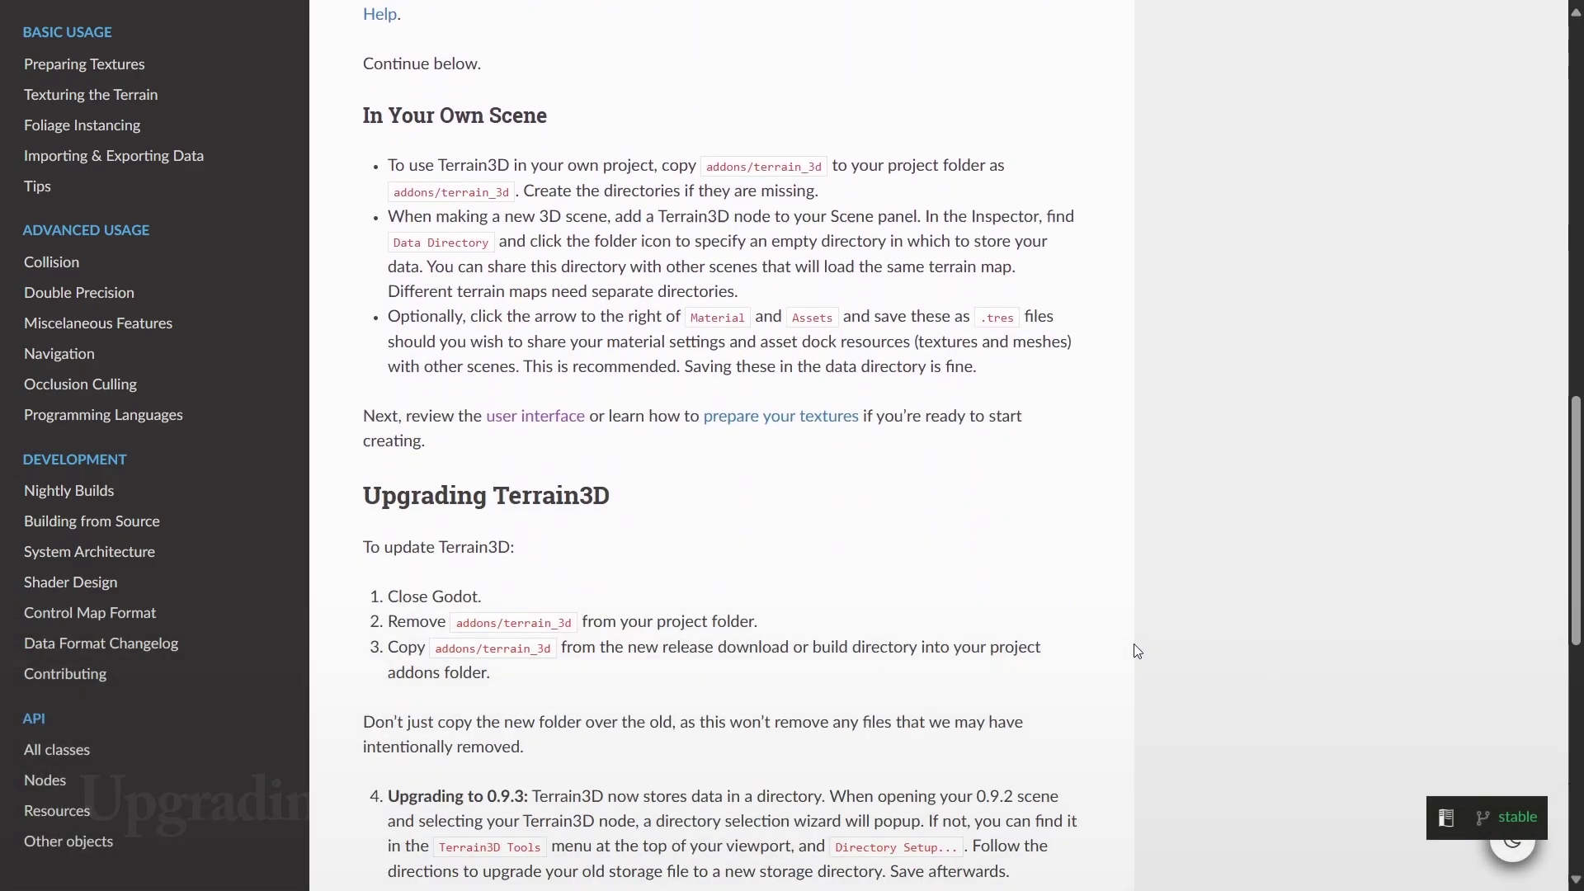
scroll(1137, 651, "down", 1)
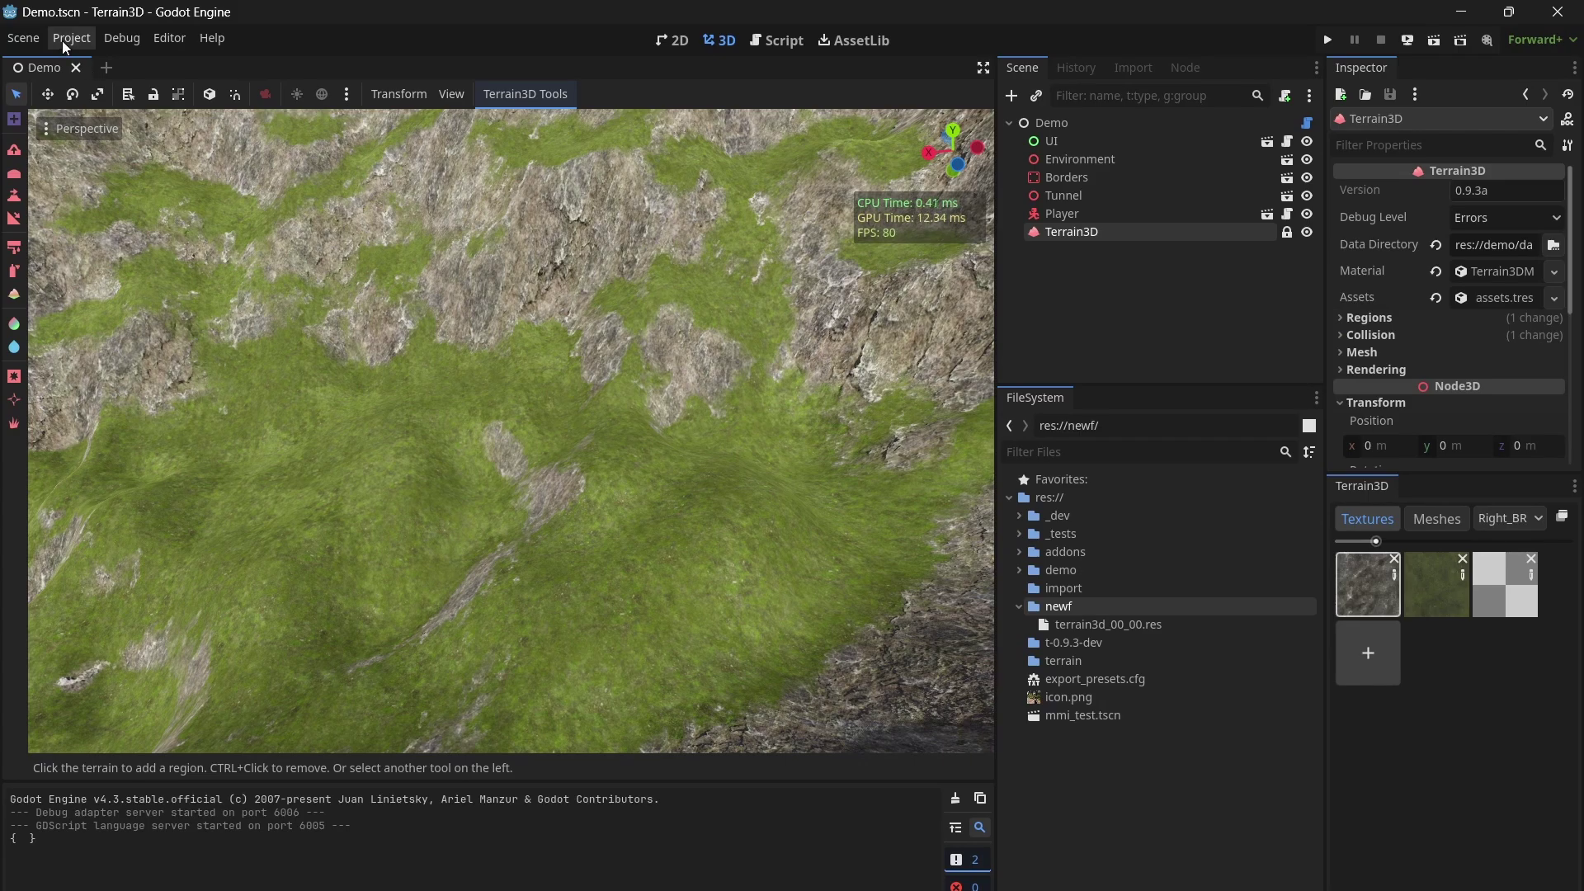
Open the demo project's settings in Godot, and read the Upgrade Path section of the documentation in the browser.
left_click(65, 41)
left_click(89, 60)
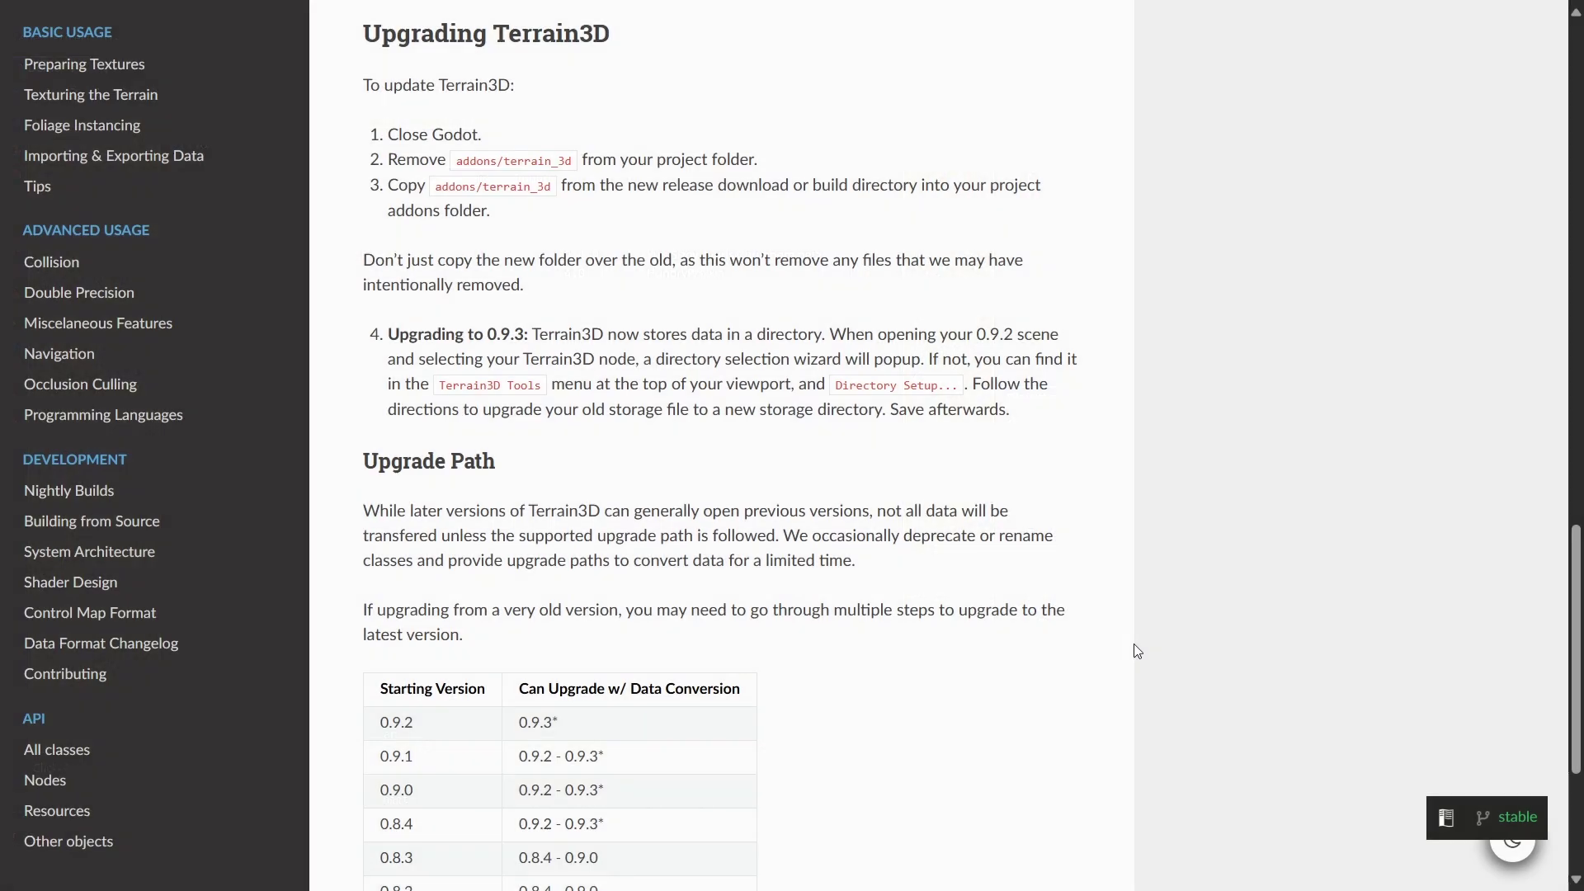
scroll(1137, 652, "down", 4)
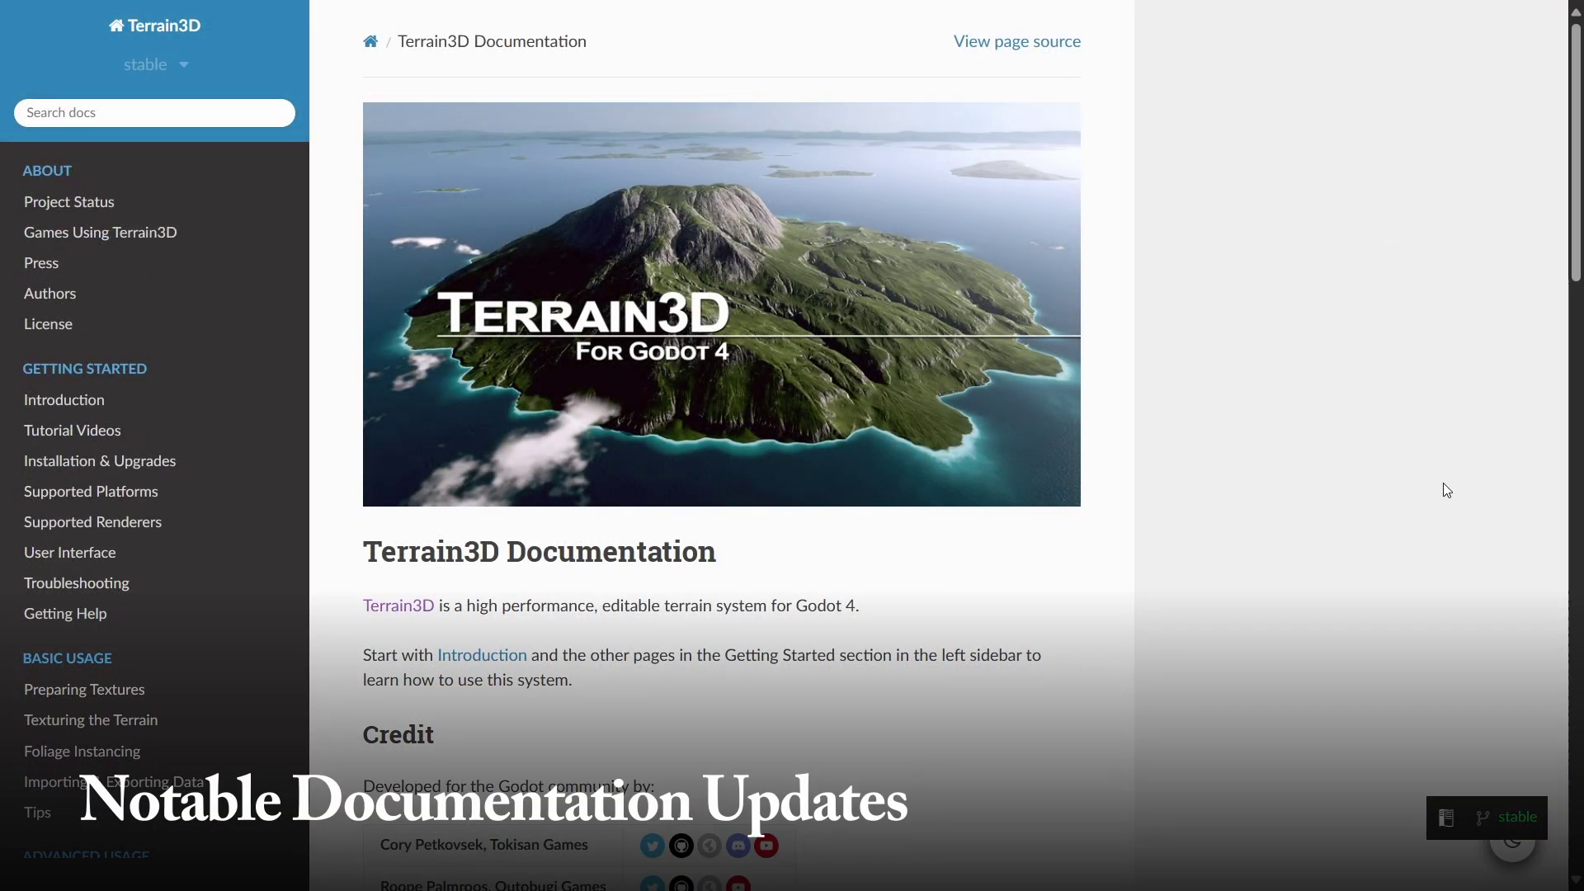
Check the documentation versions in both version selectors, keep stable, and open the Games Using Terrain3D page.
left_click(1516, 804)
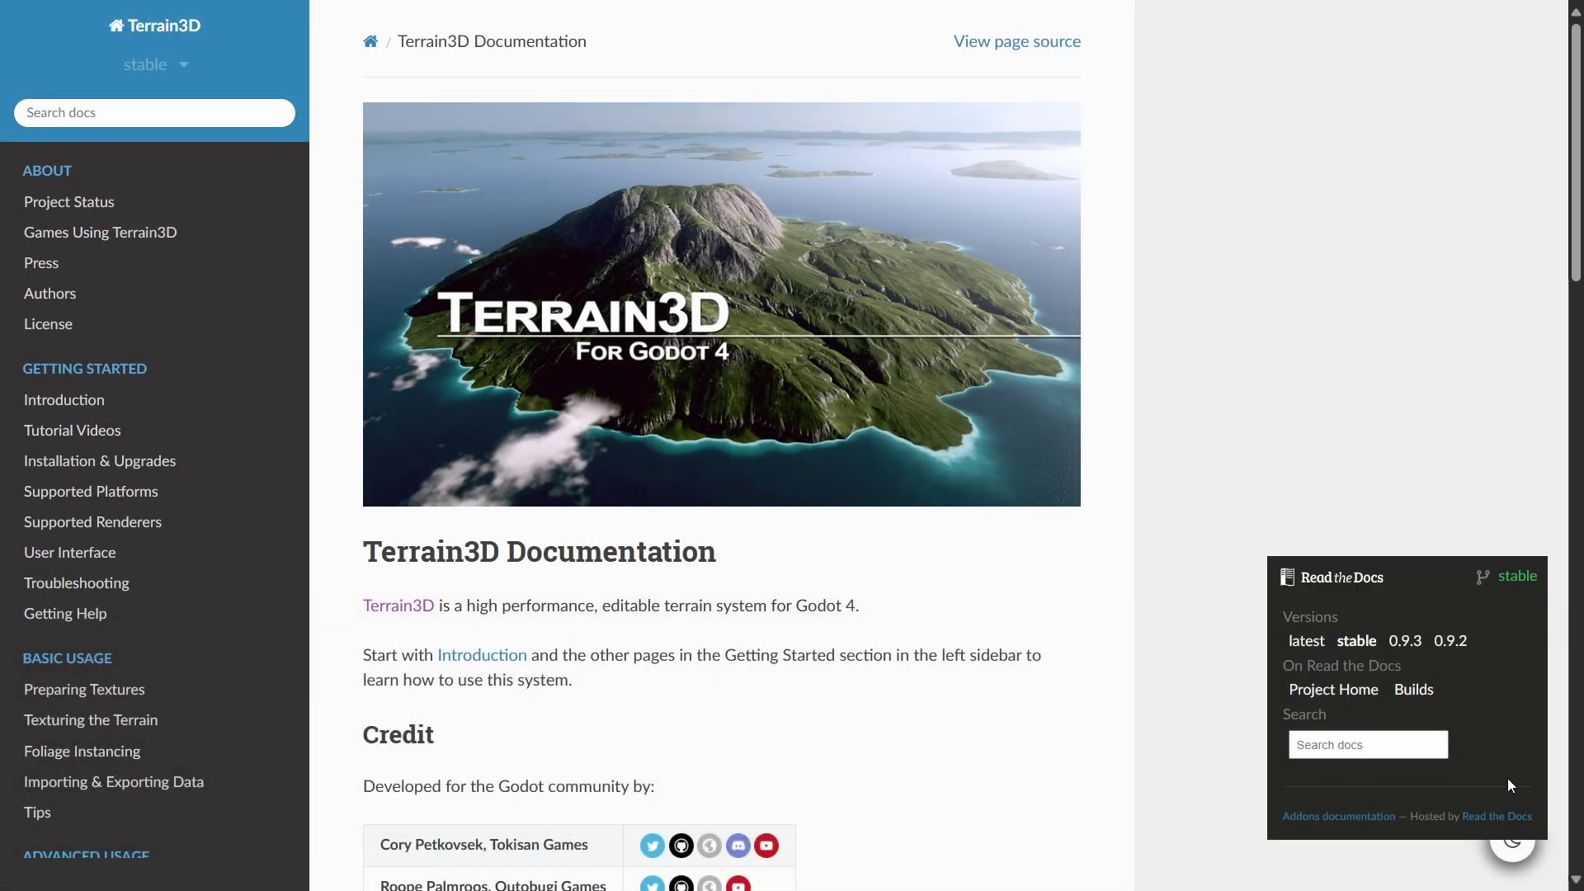
left_click(1388, 469)
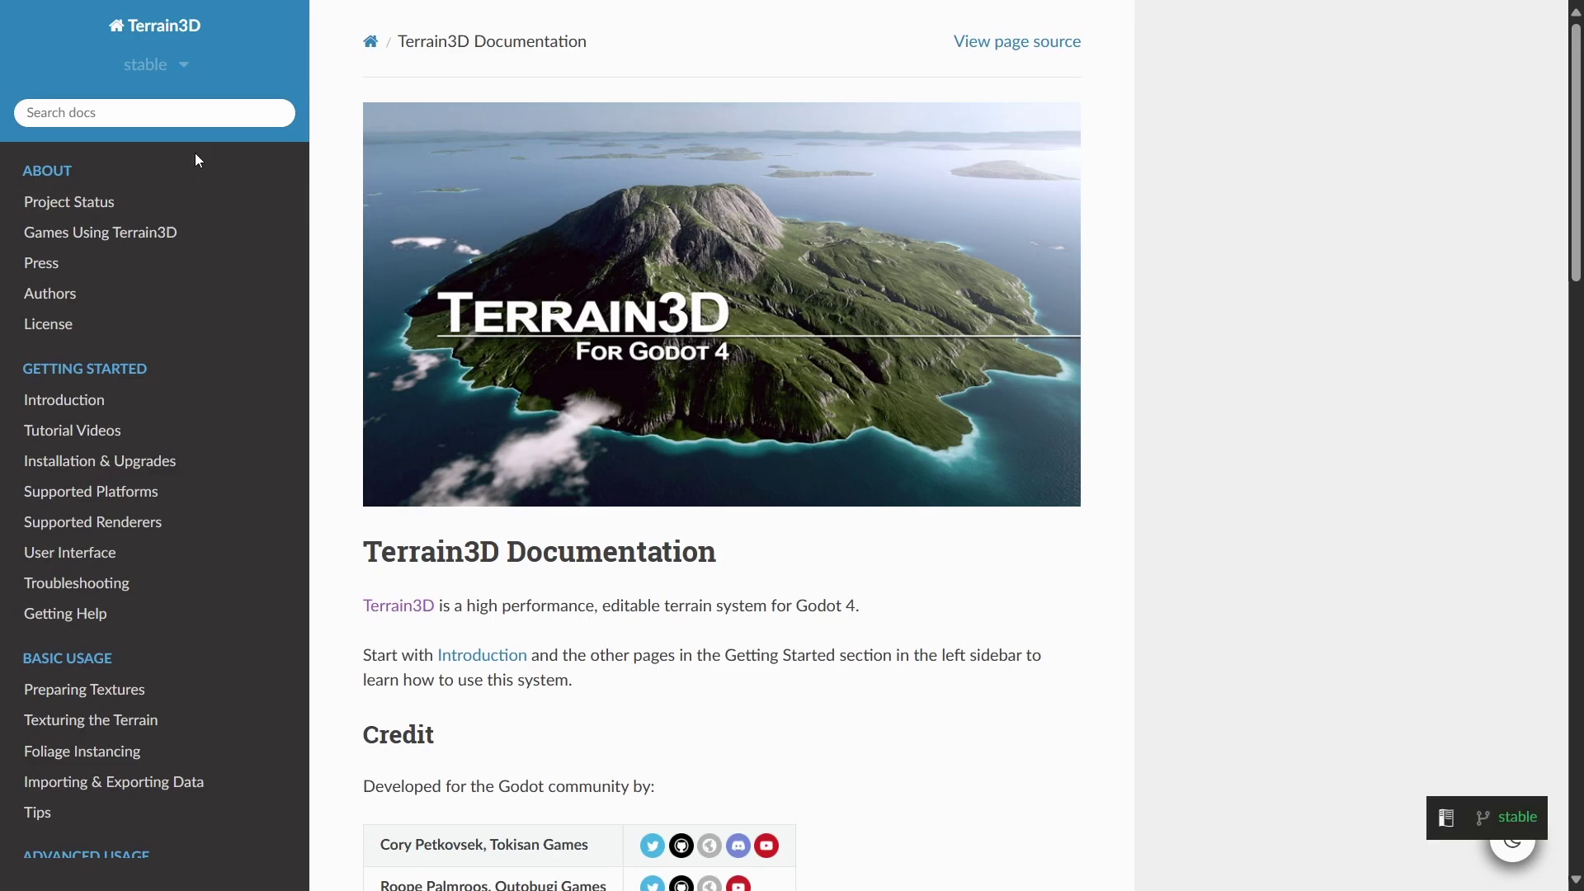
left_click(169, 66)
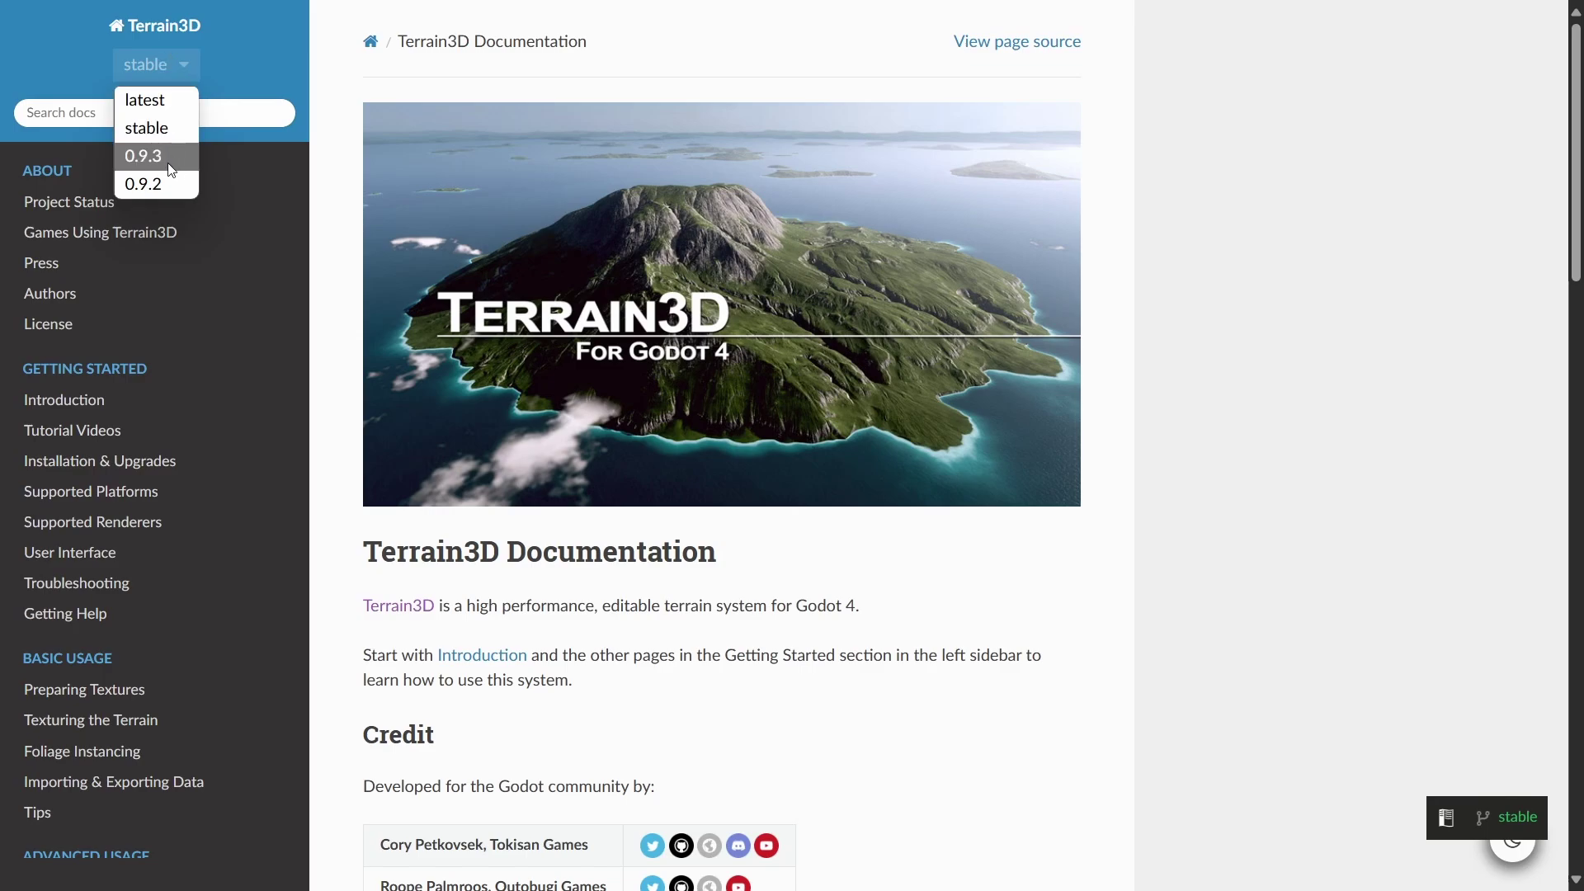
left_click(189, 76)
left_click(177, 233)
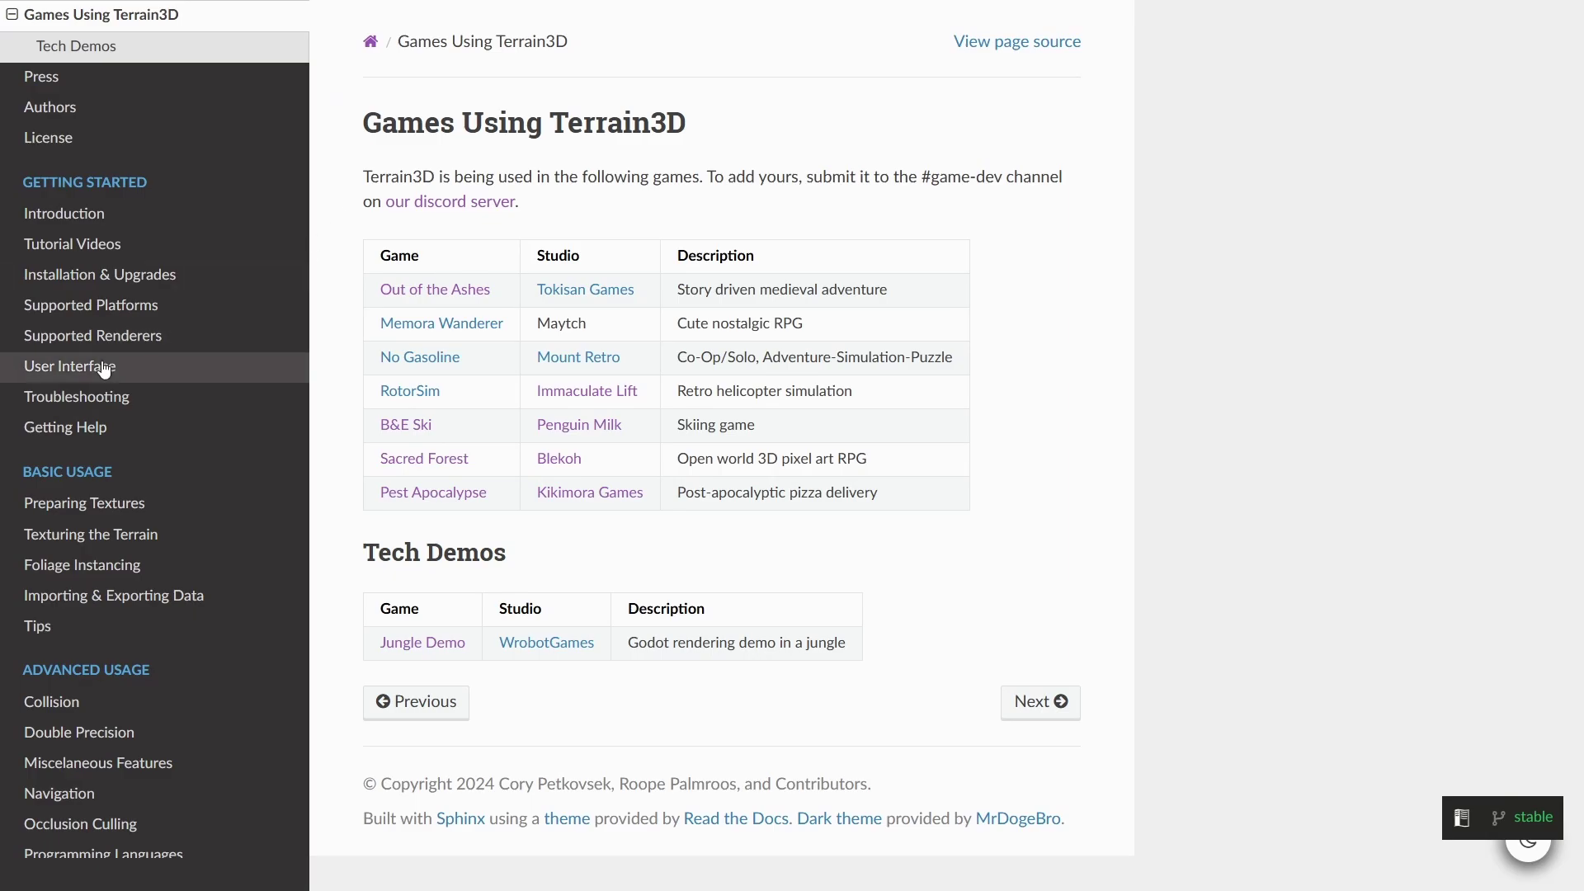
Open the User Interface documentation page and examine its keyboard shortcuts, highlighting "Inverse the tool" under General Keys.
left_click(135, 368)
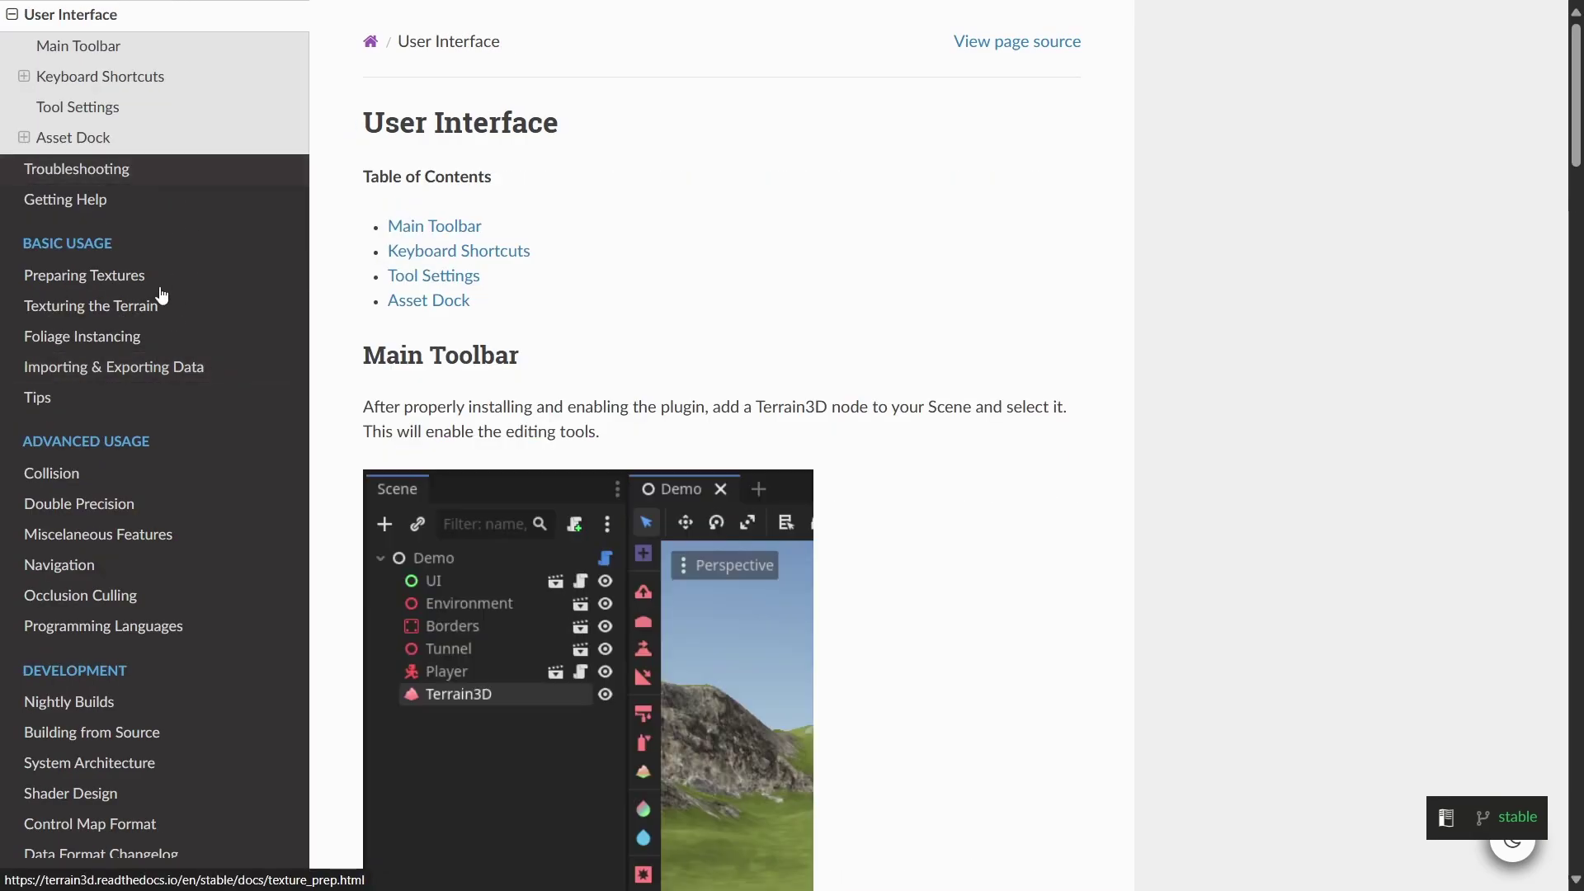
scroll(908, 329, "down", 12)
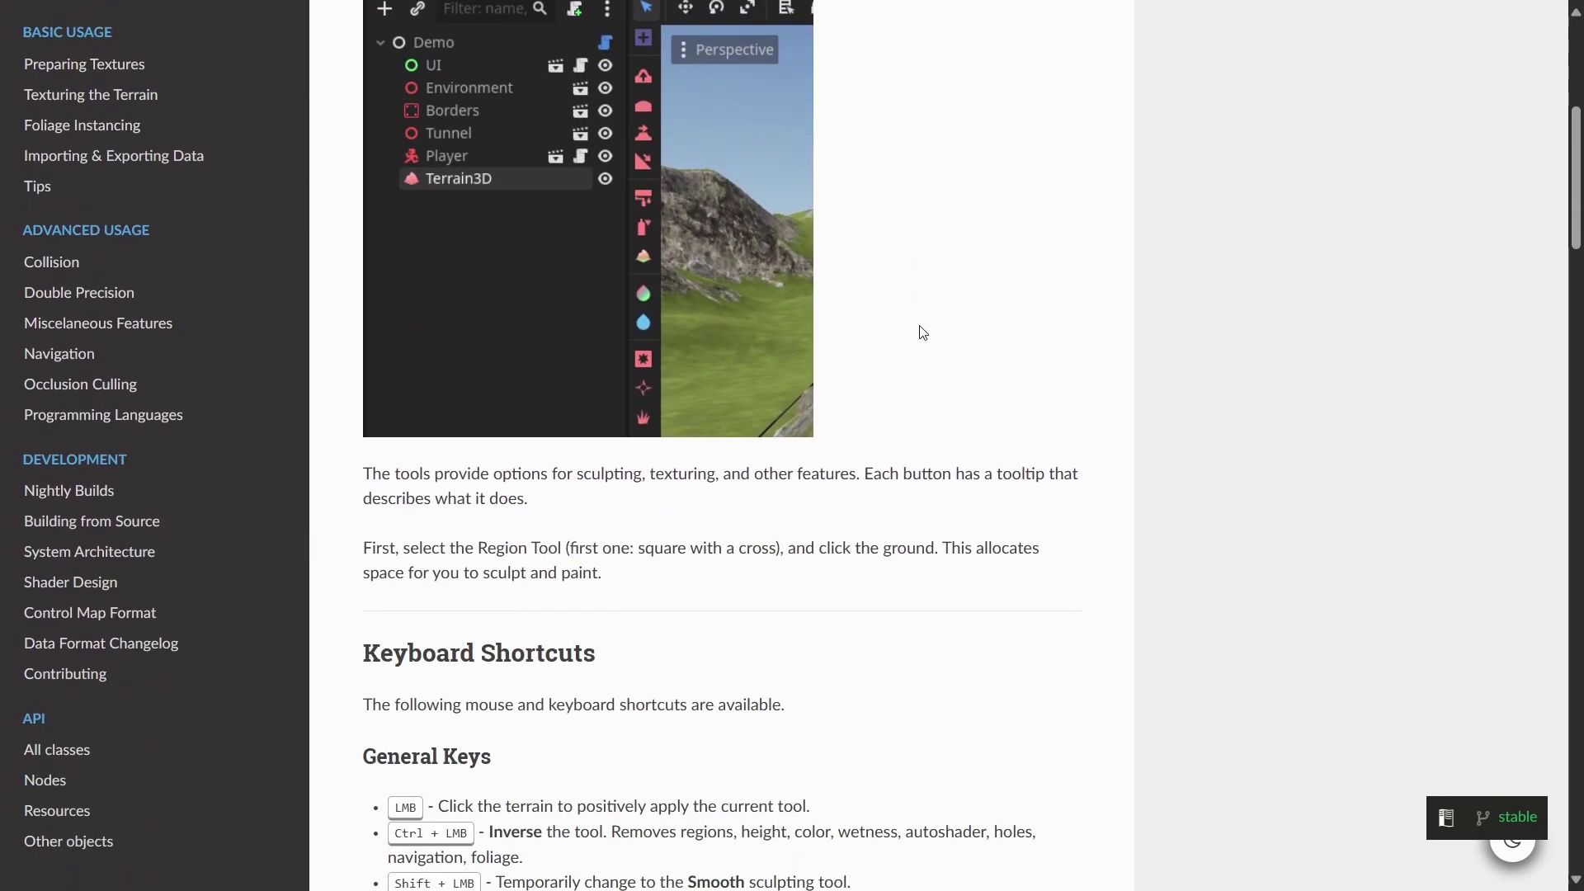
scroll(924, 343, "down", 2)
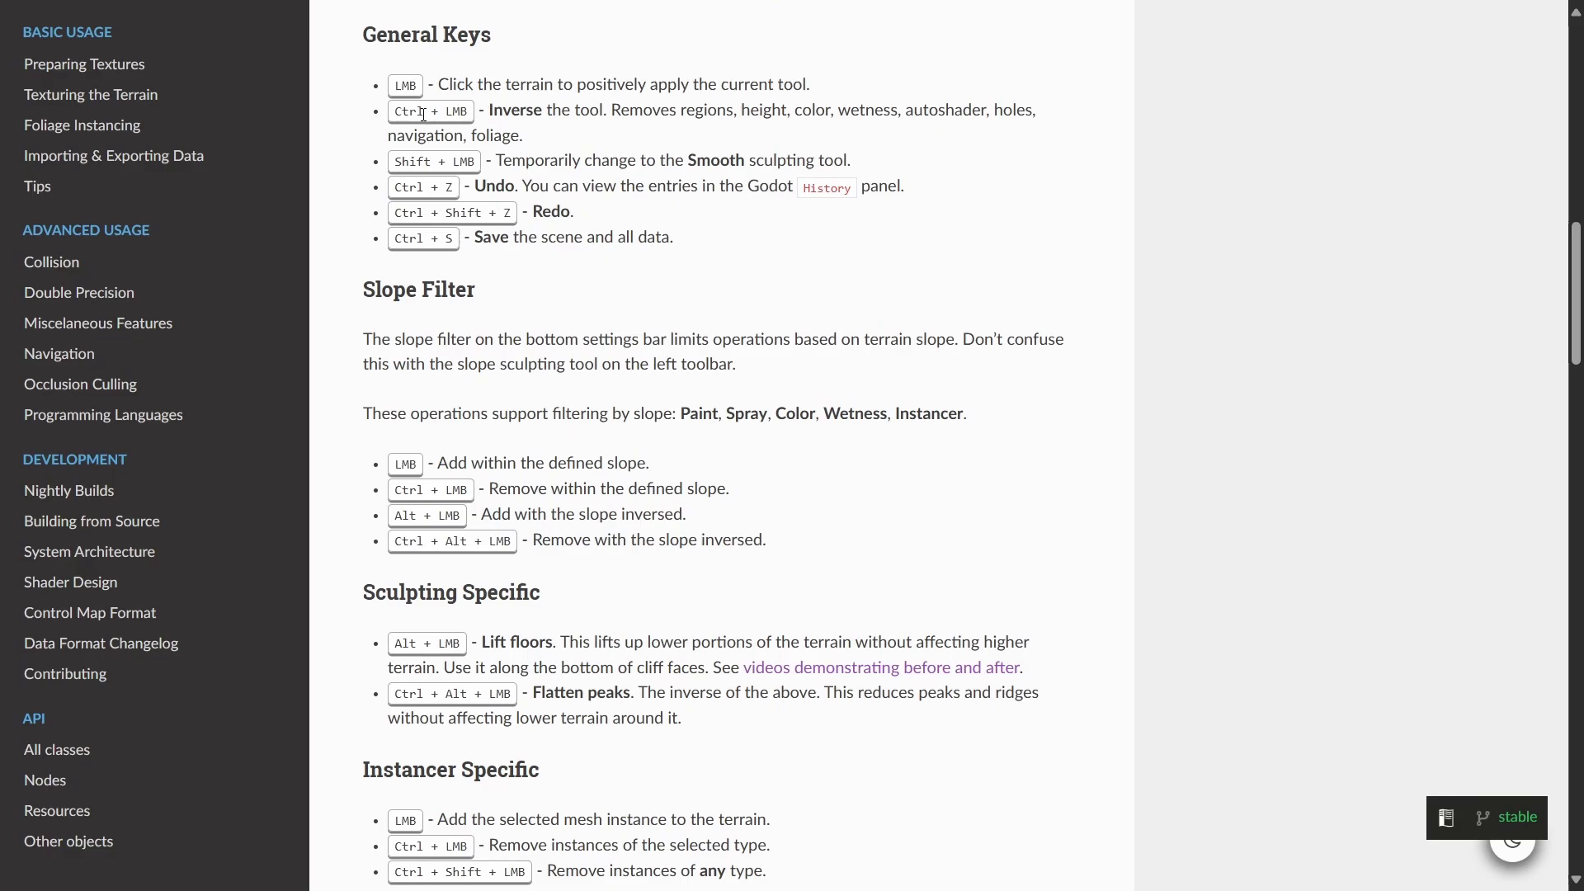
left_click_drag(485, 110, 606, 123)
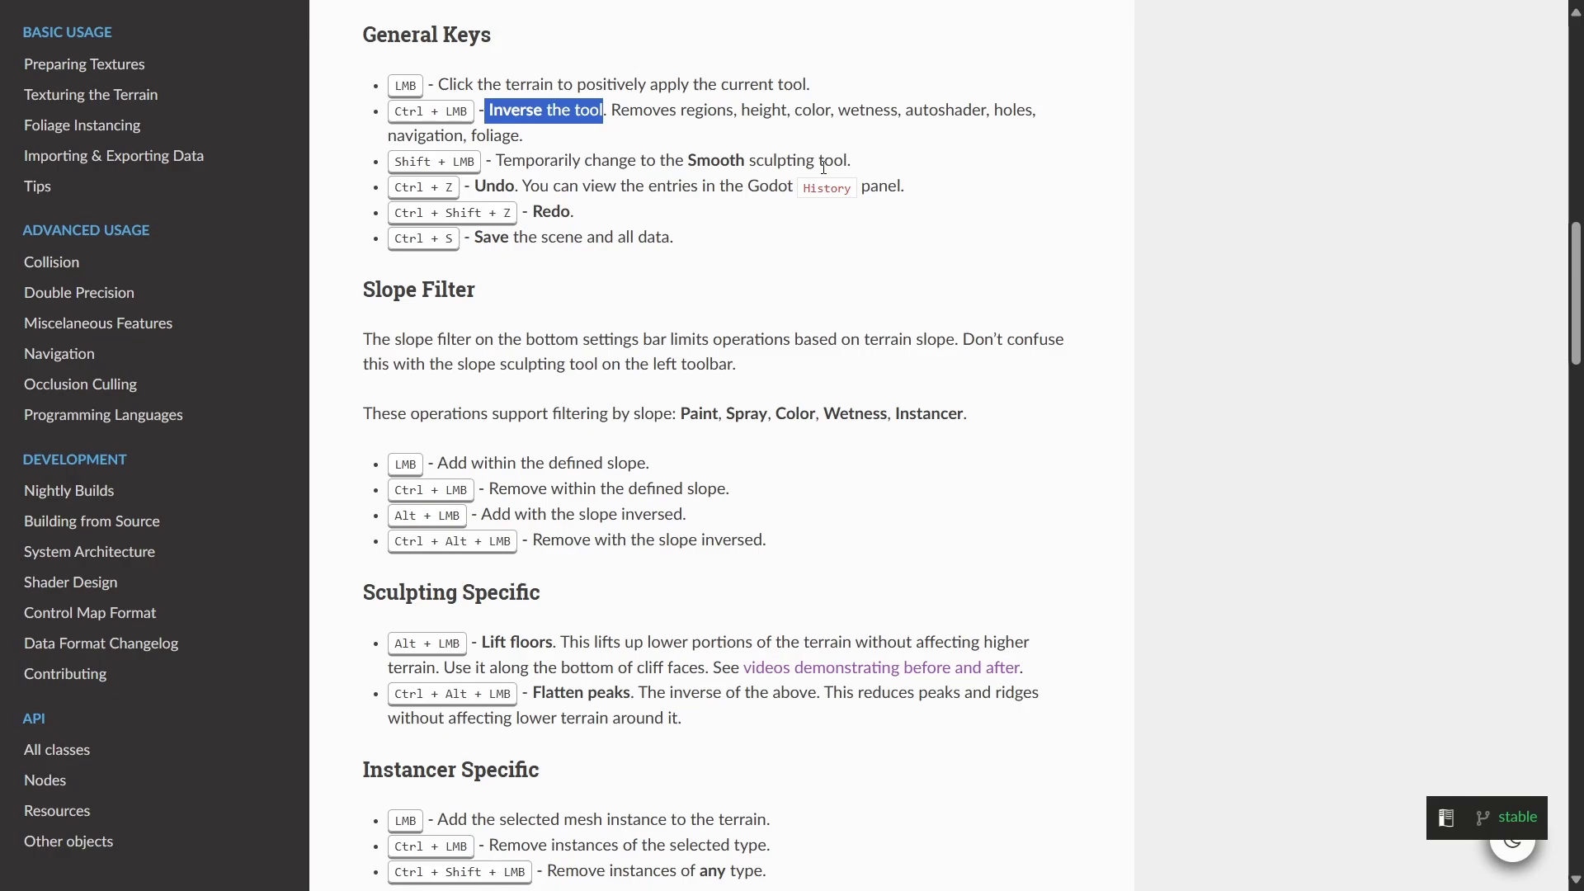
Return to the Introduction documentation page and read the Clipmap Terrain section.
key("alt+Left")
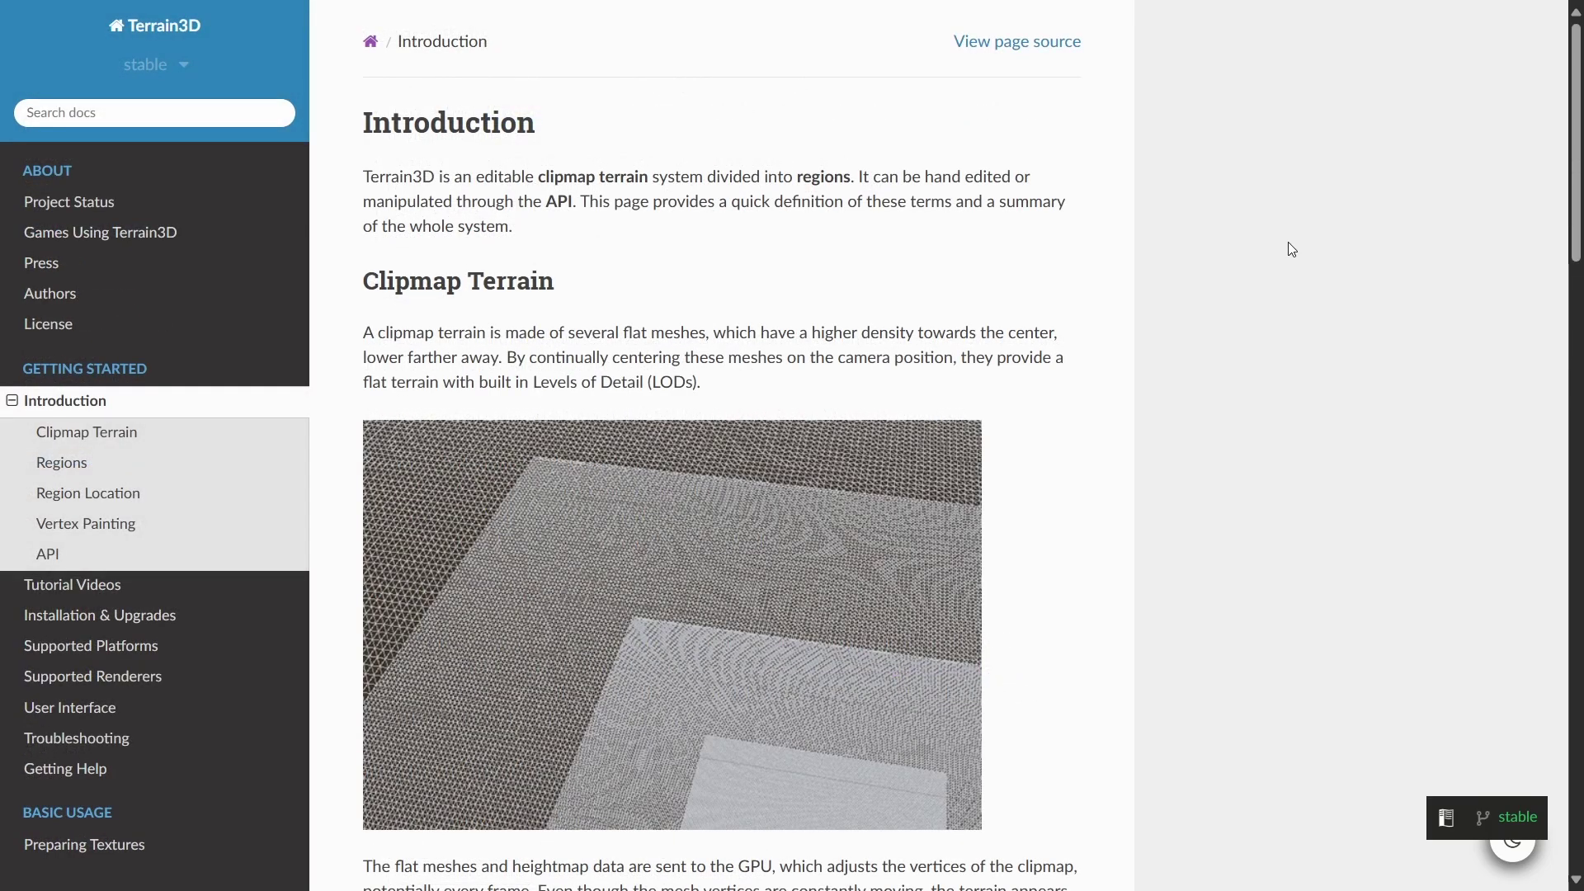
scroll(1288, 243, "down", 4)
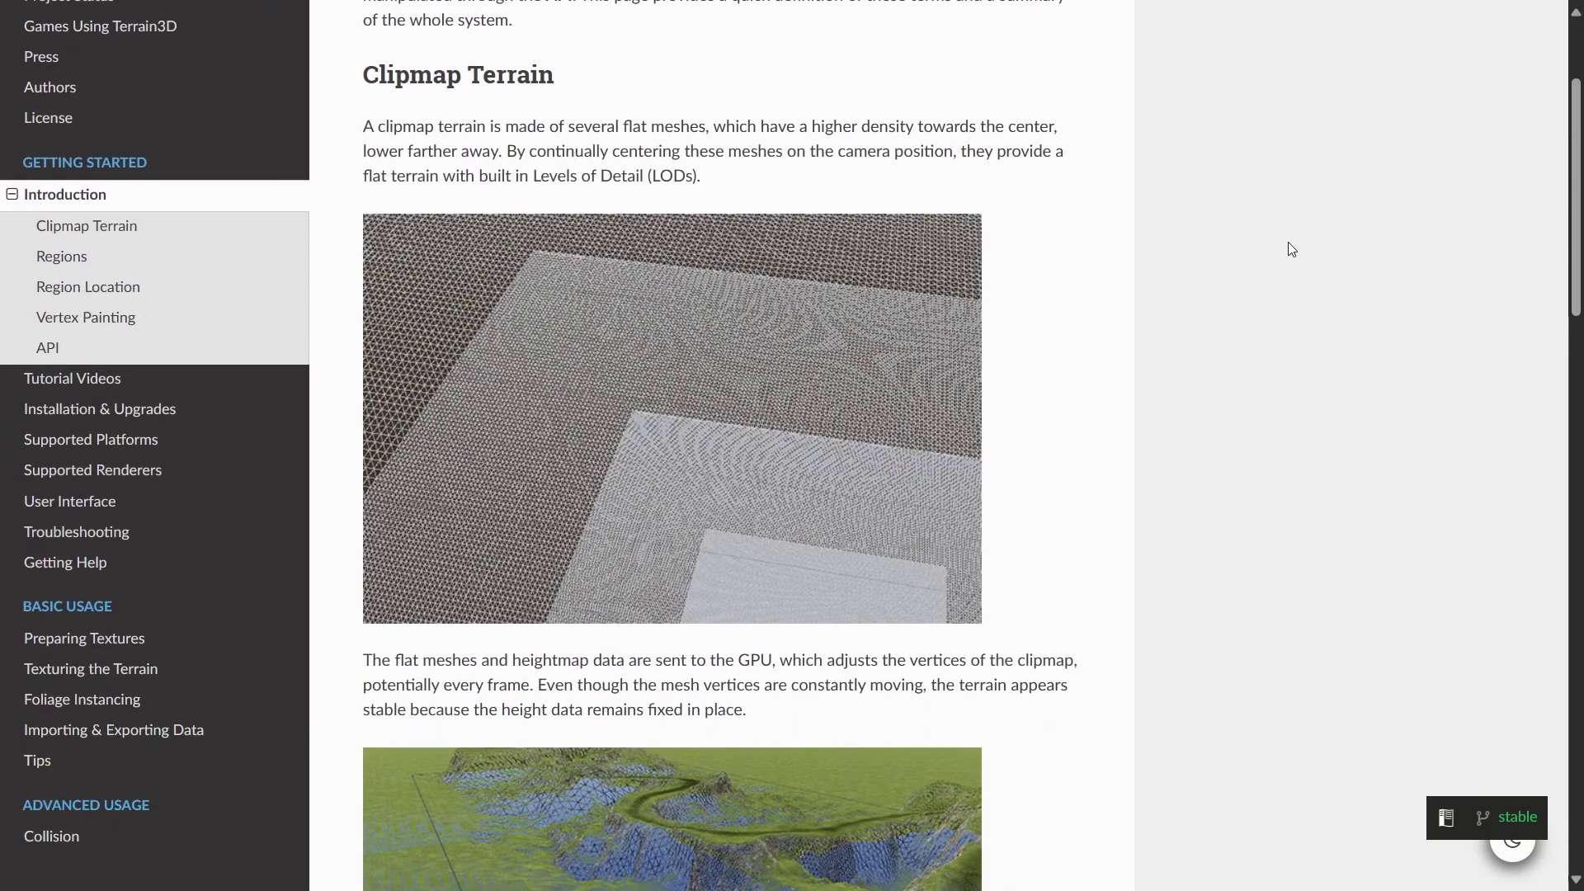
scroll(1289, 242, "down", 6)
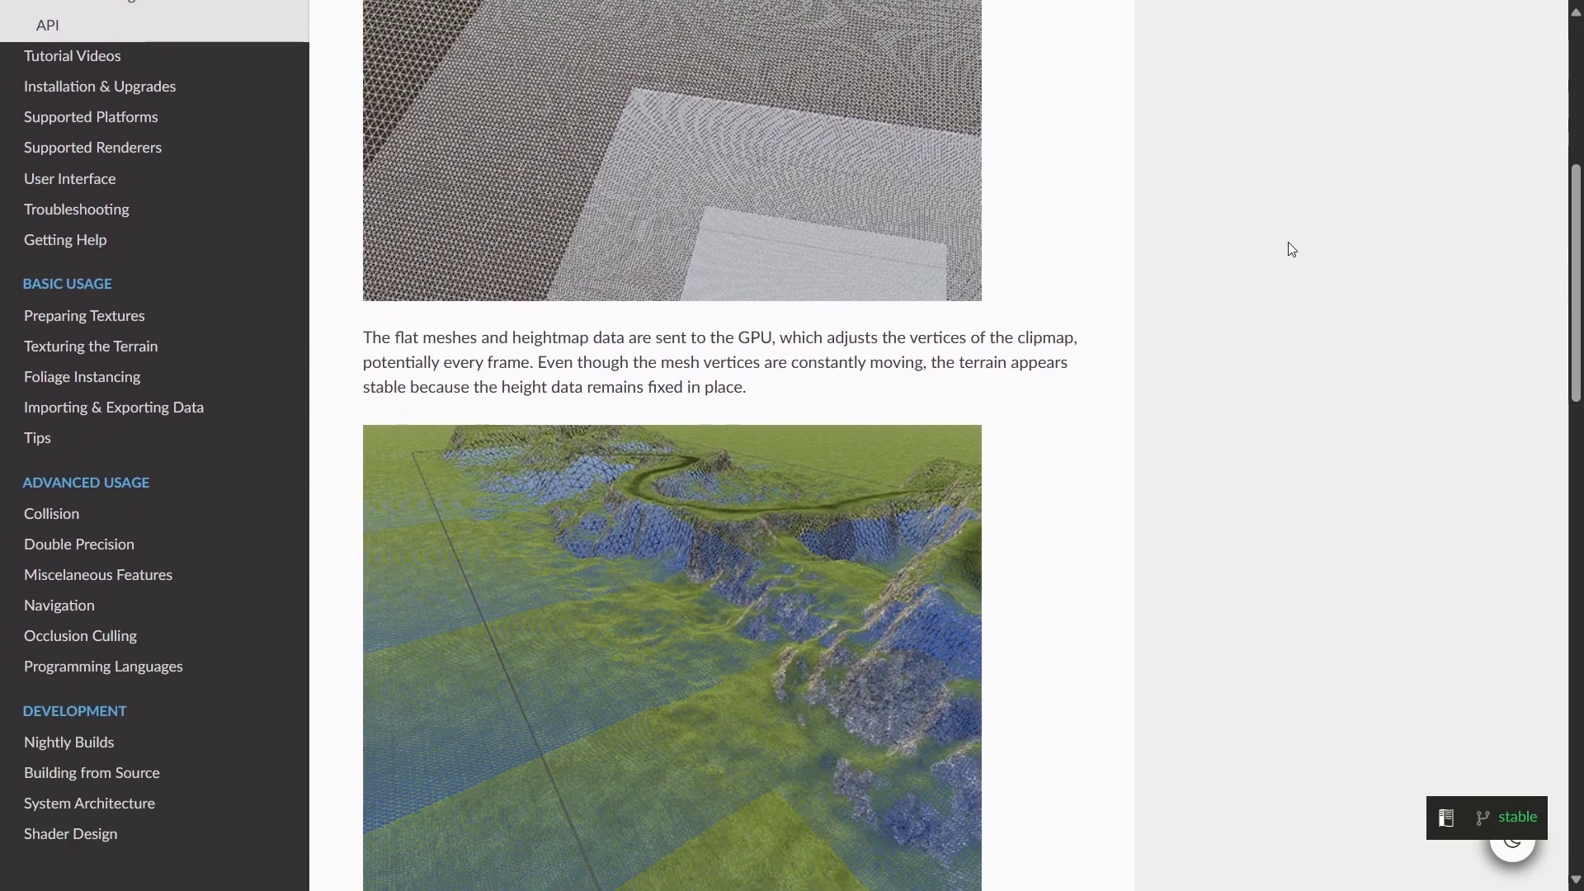
scroll(1291, 249, "down", 4)
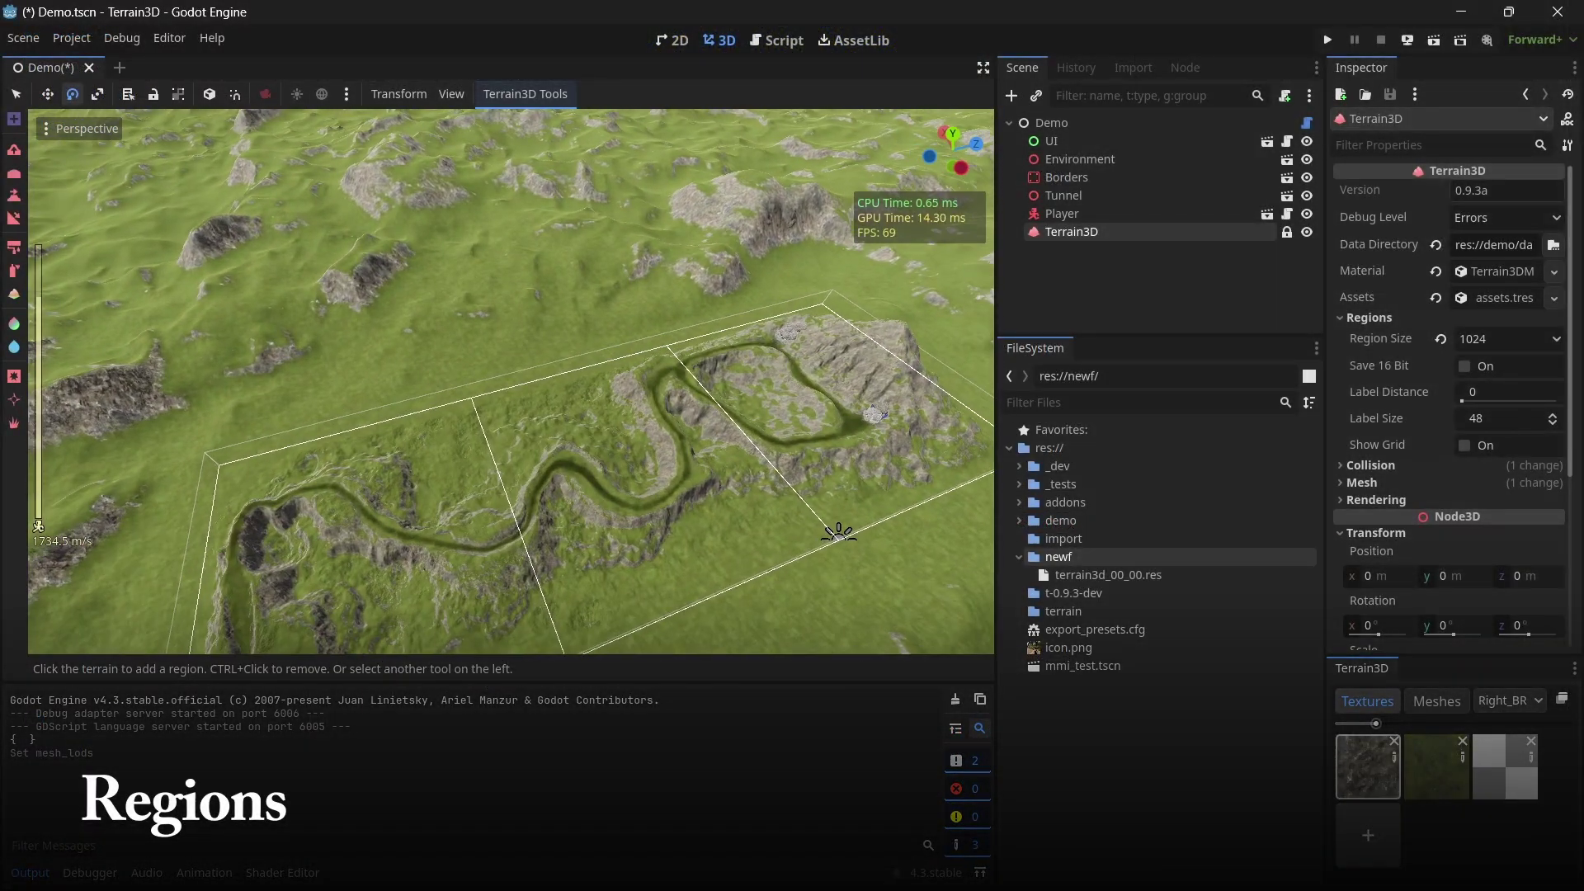
Enlarge the inspector in Godot, expand the Terrain3D node's Regions properties, and open the Region Size choices.
key("s")
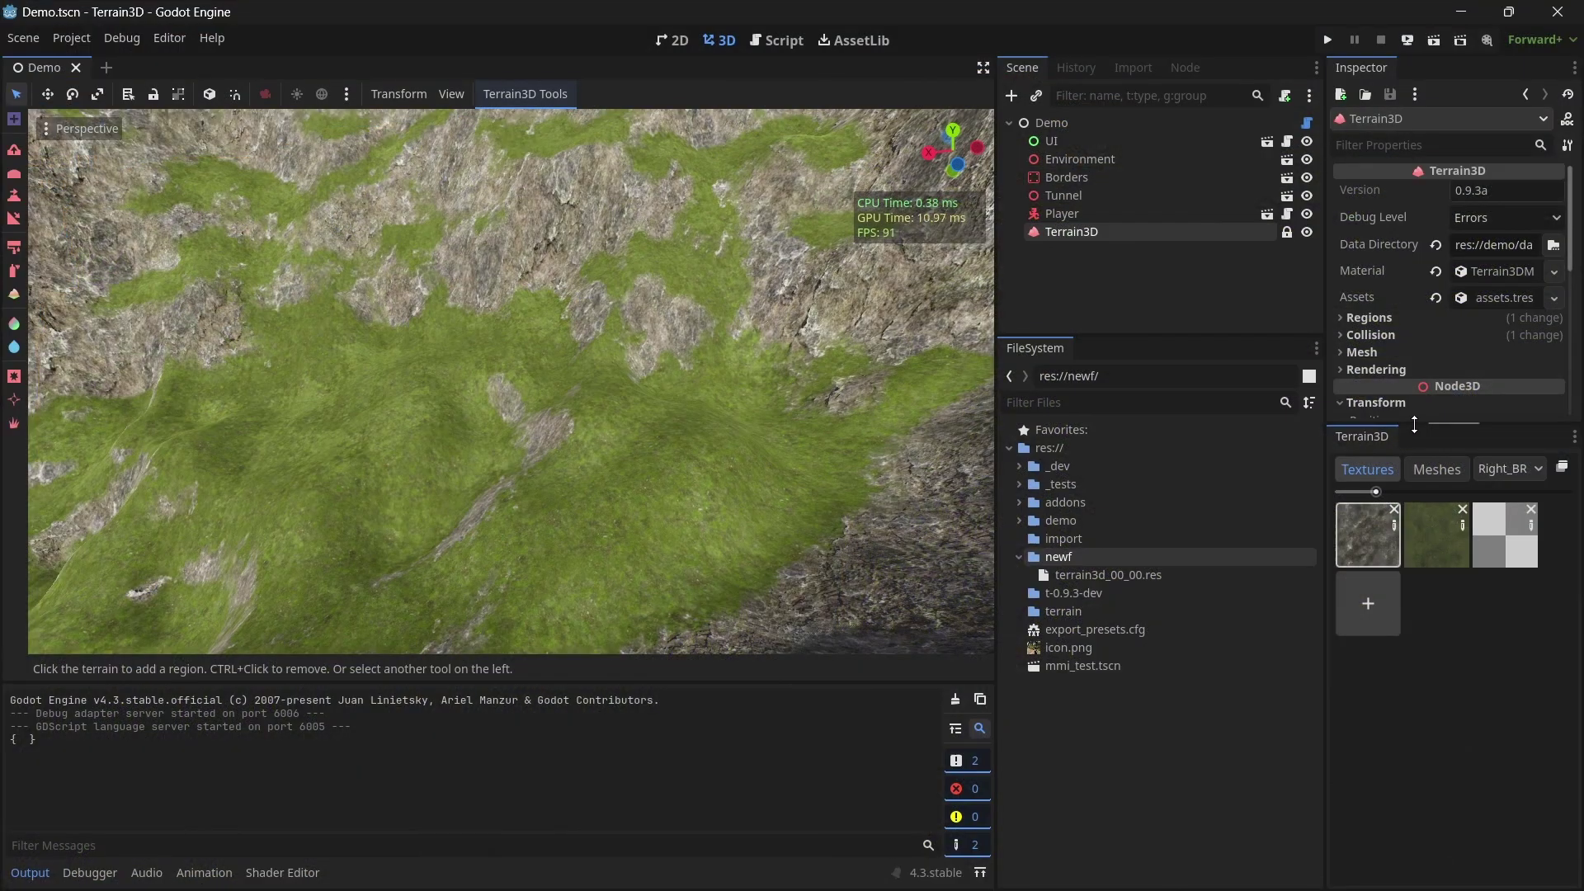
left_click(1406, 417)
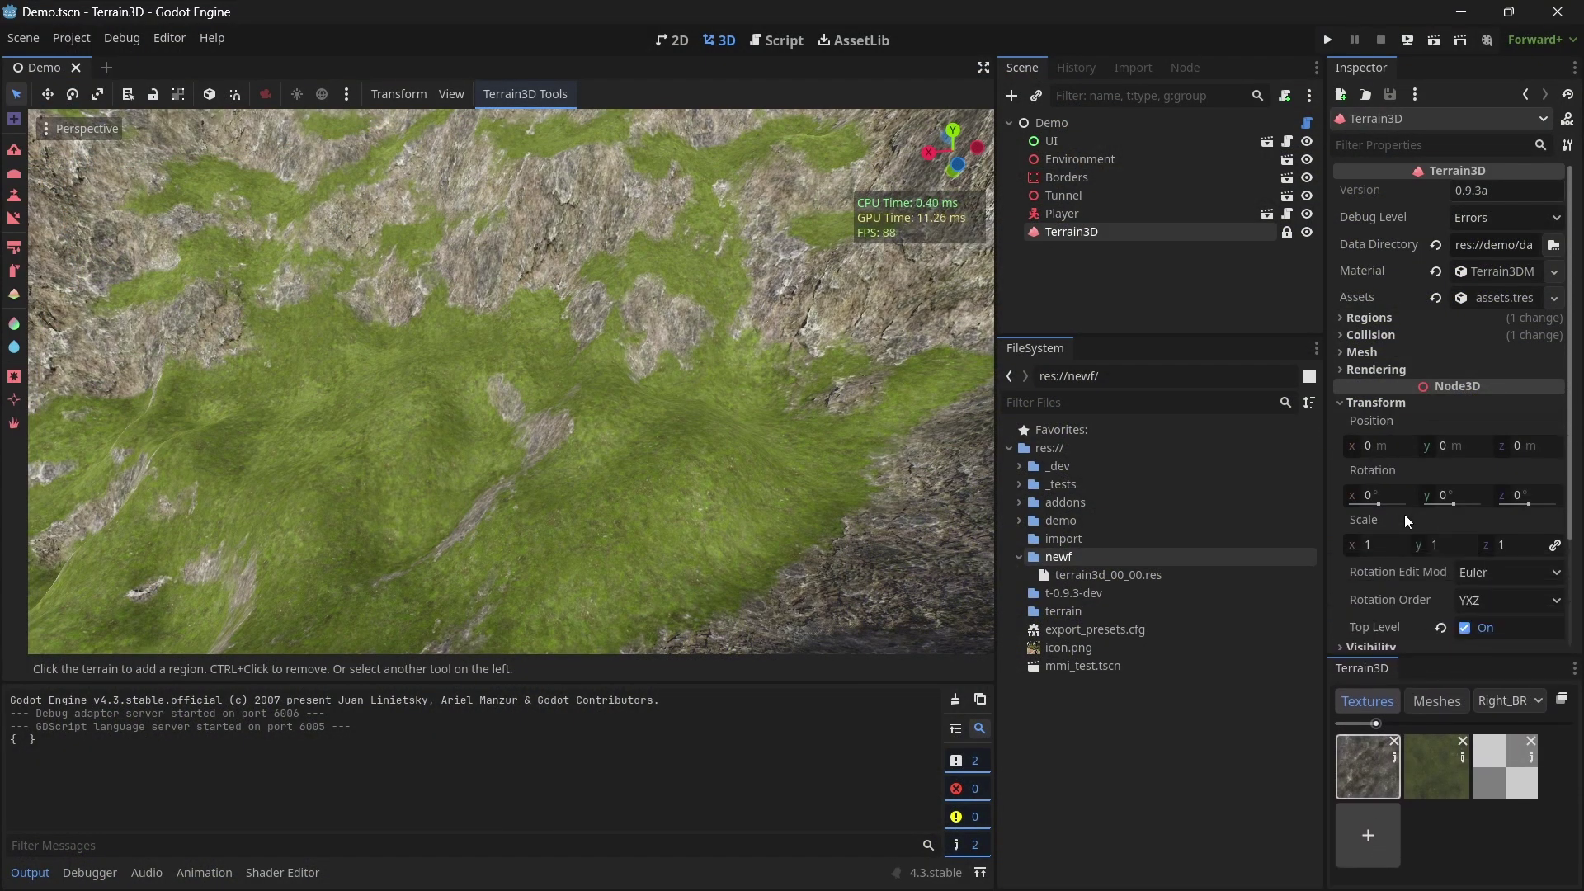
left_click(1380, 320)
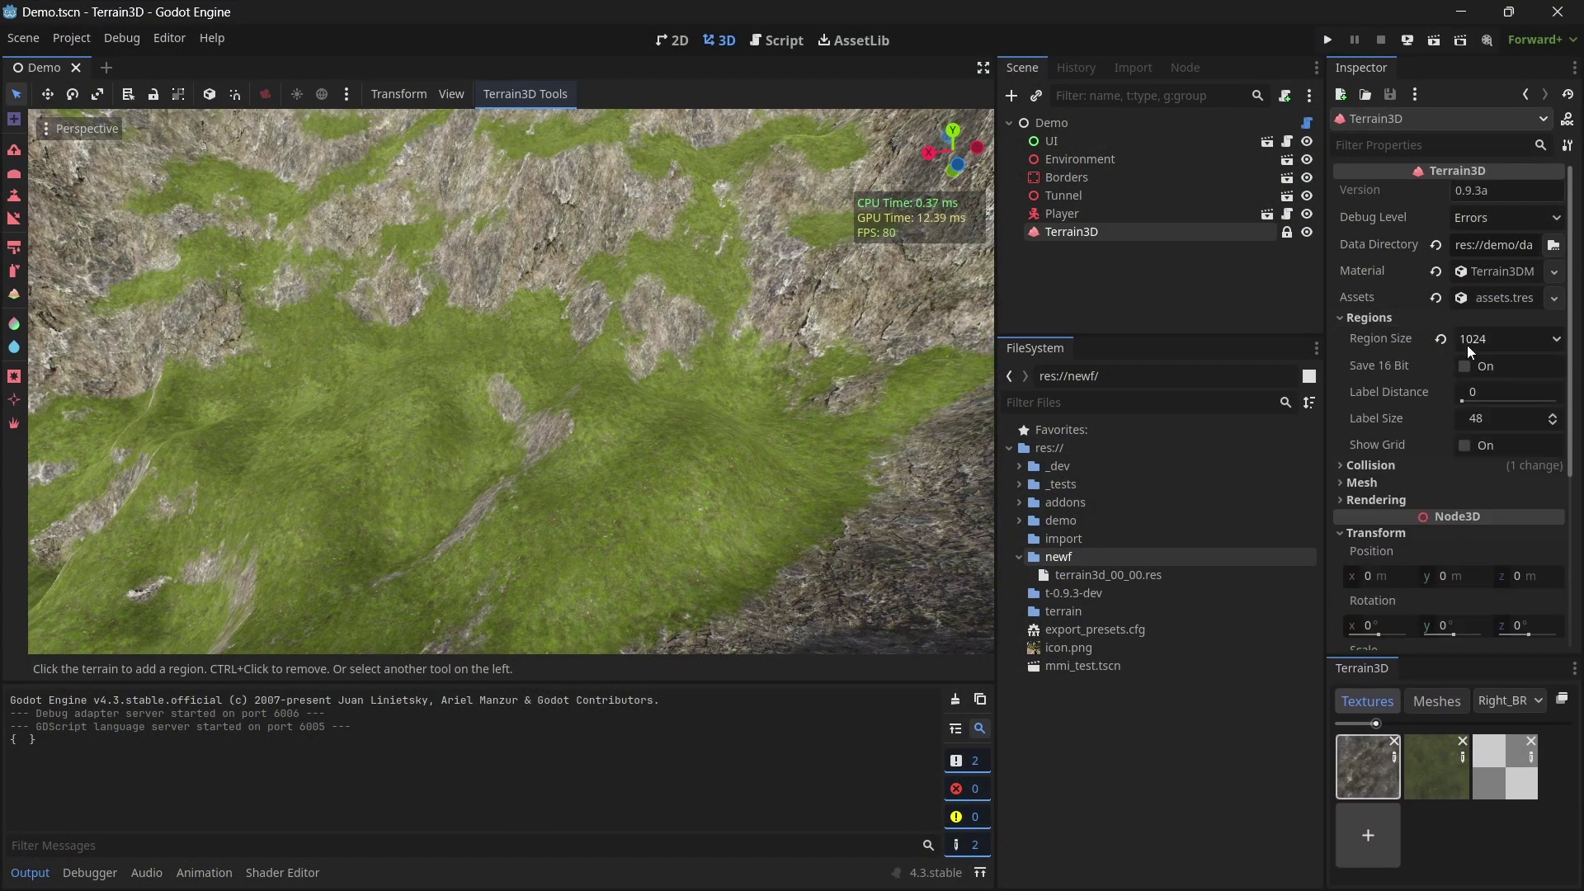
left_click(1556, 345)
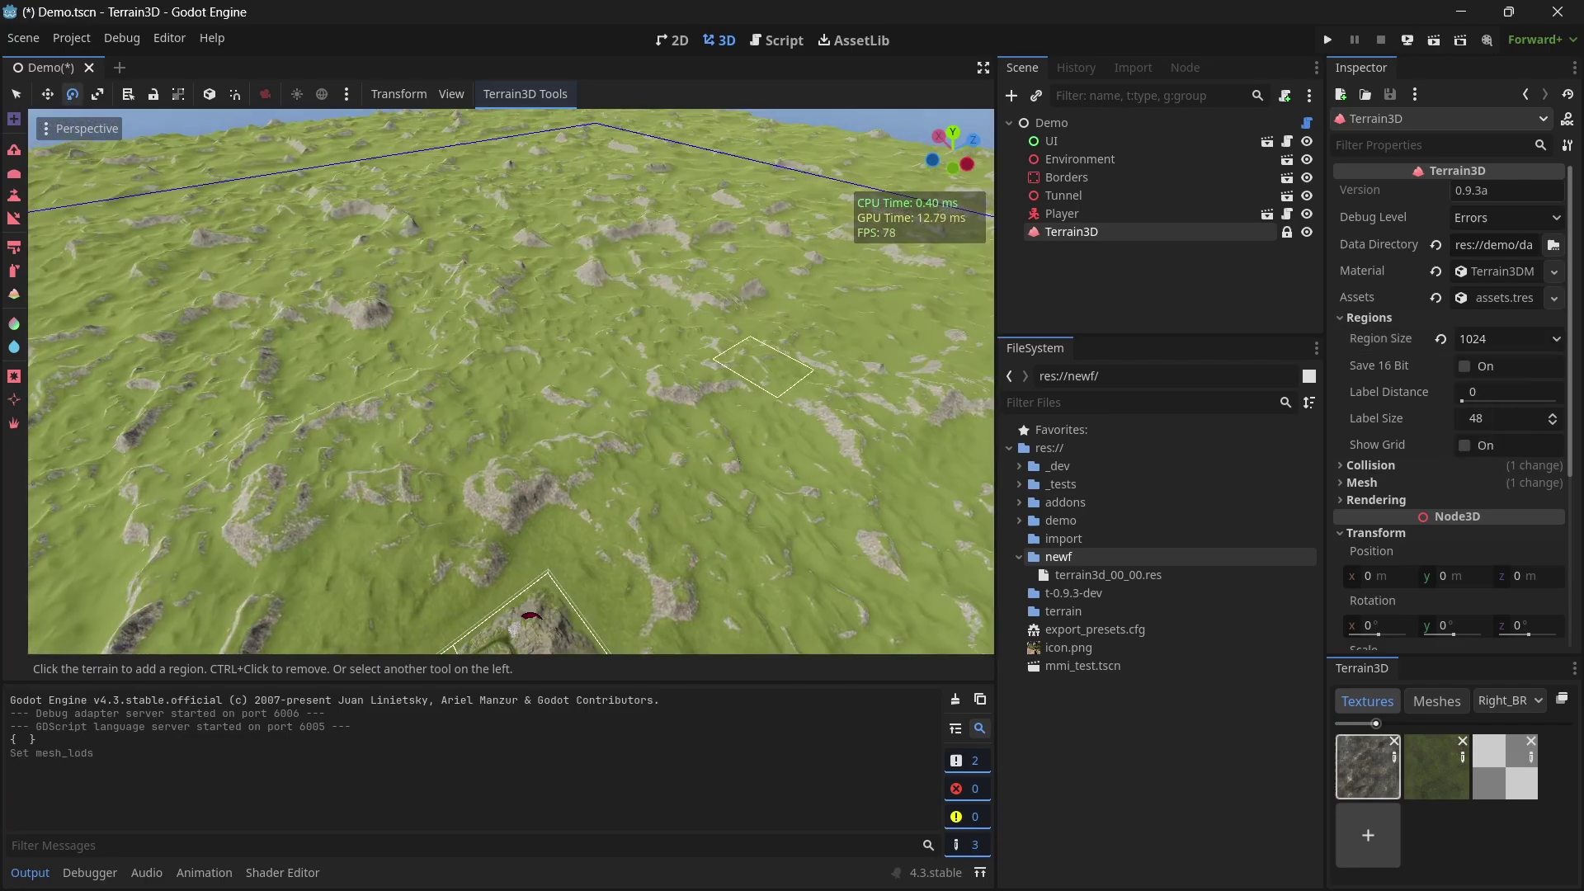
mouse_move(512, 380)
right_mouse_down()
mouse_move(495, 371)
mouse_move(511, 355)
right_mouse_up()
right_click_drag(631, 177, 640, 170)
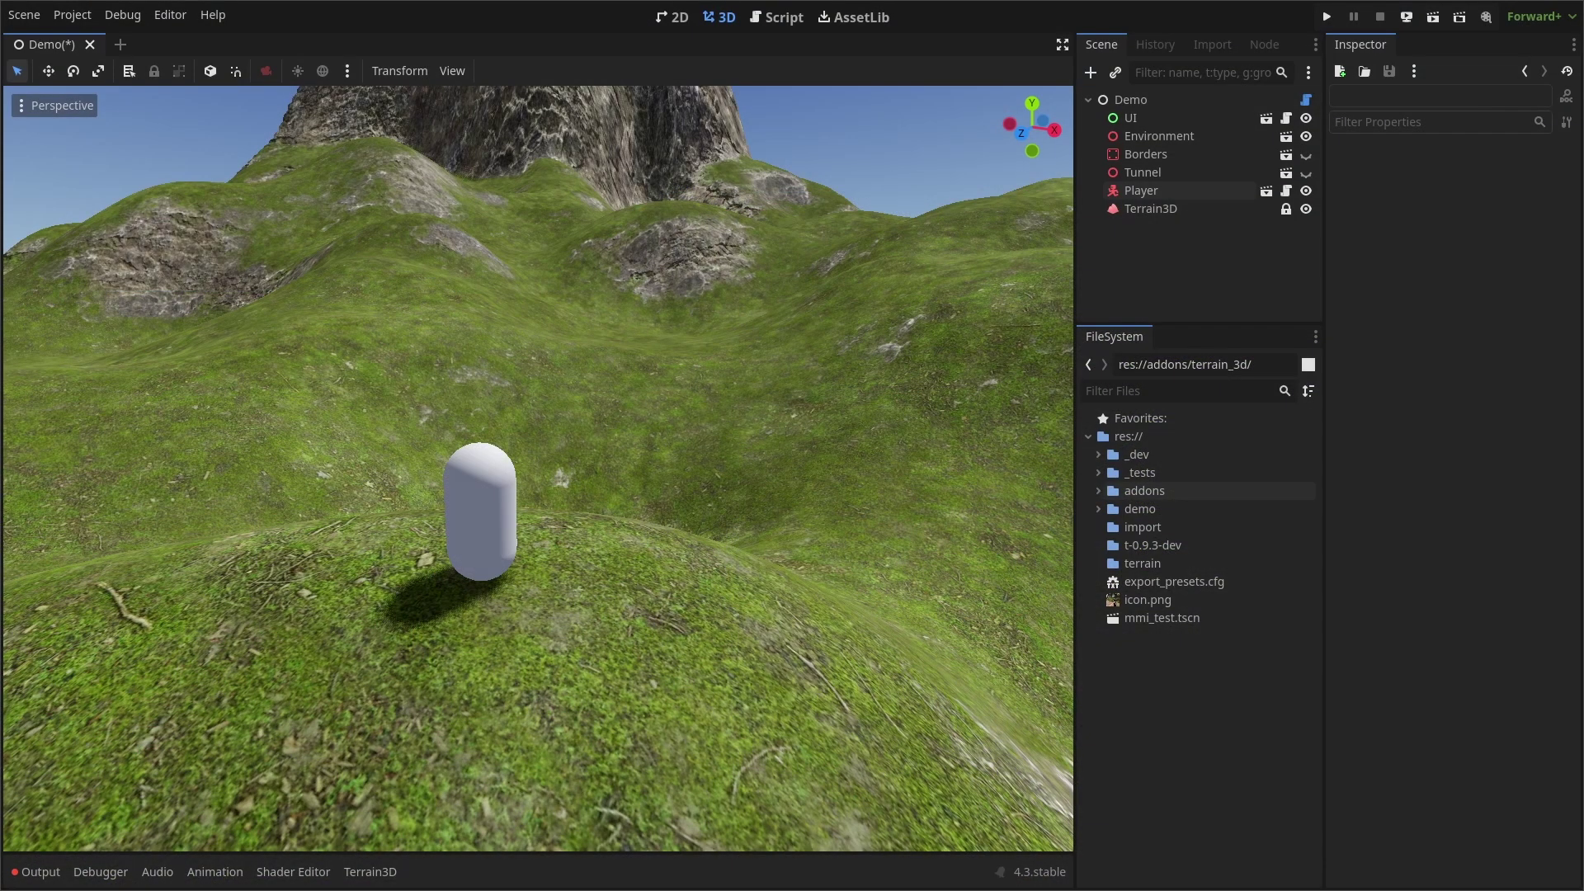
scroll(538, 468, "down", 10)
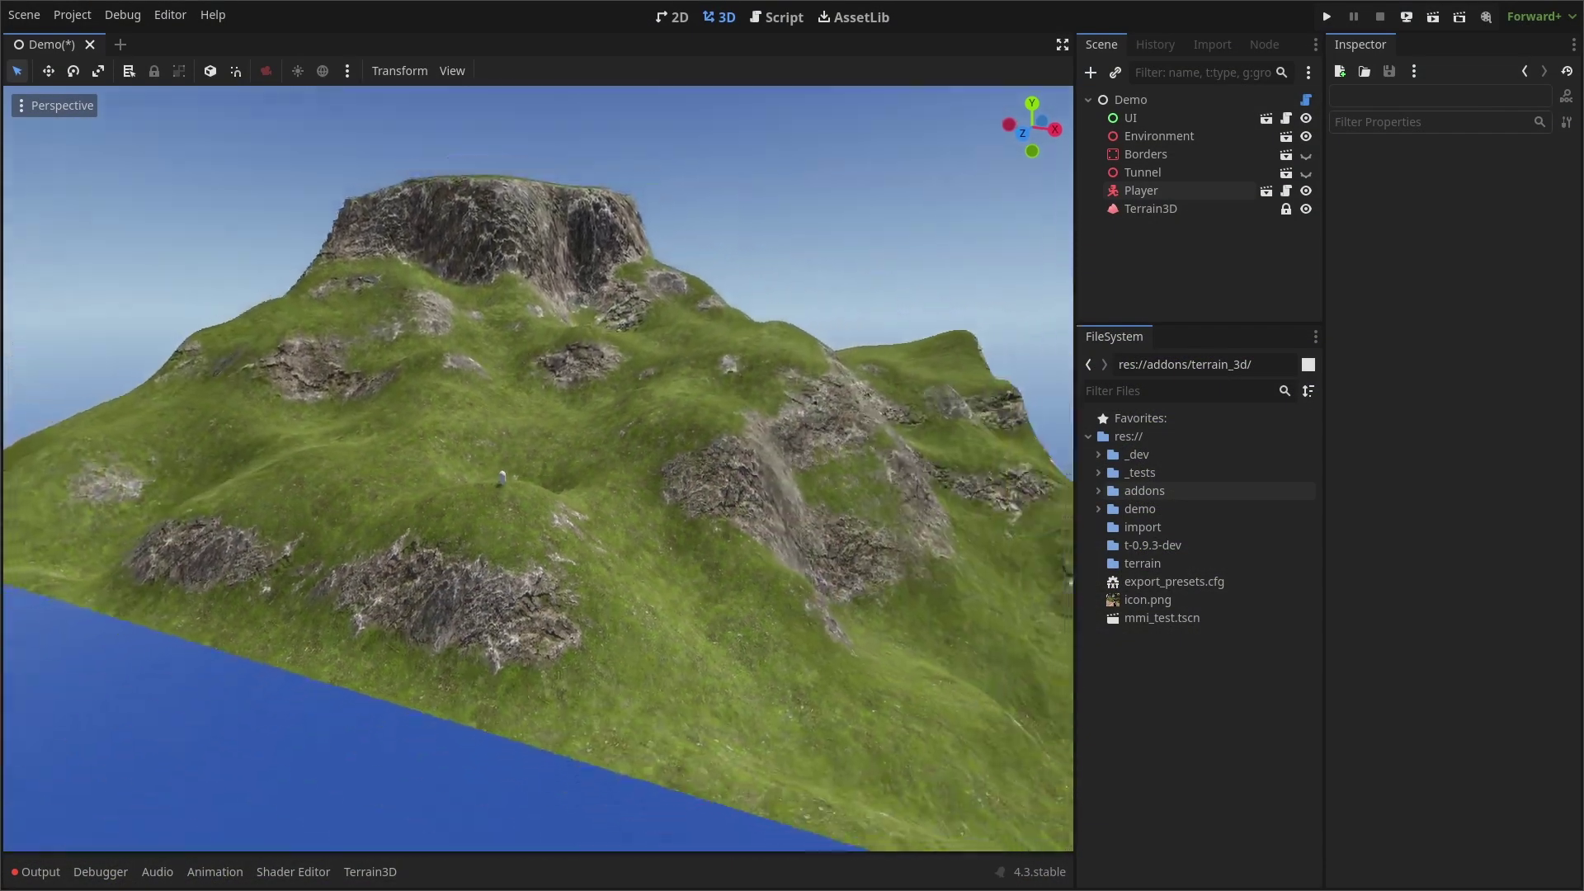
scroll(538, 468, "down", 5)
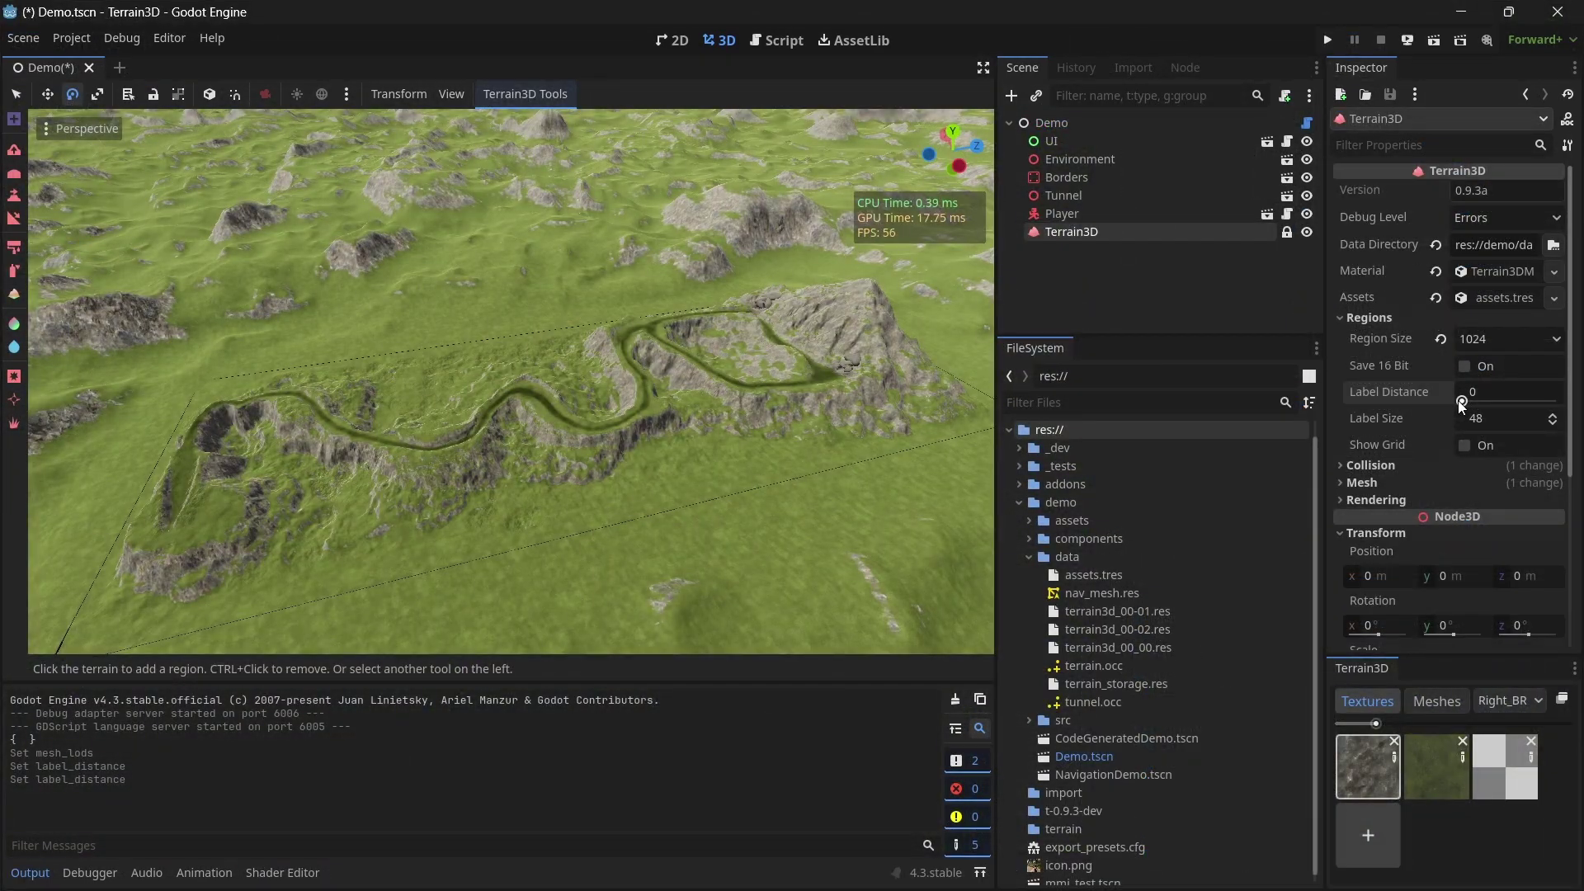
Set the Terrain3D node's region label distance to 6638 and turn on the region grid.
left_click_drag(1460, 403, 1524, 403)
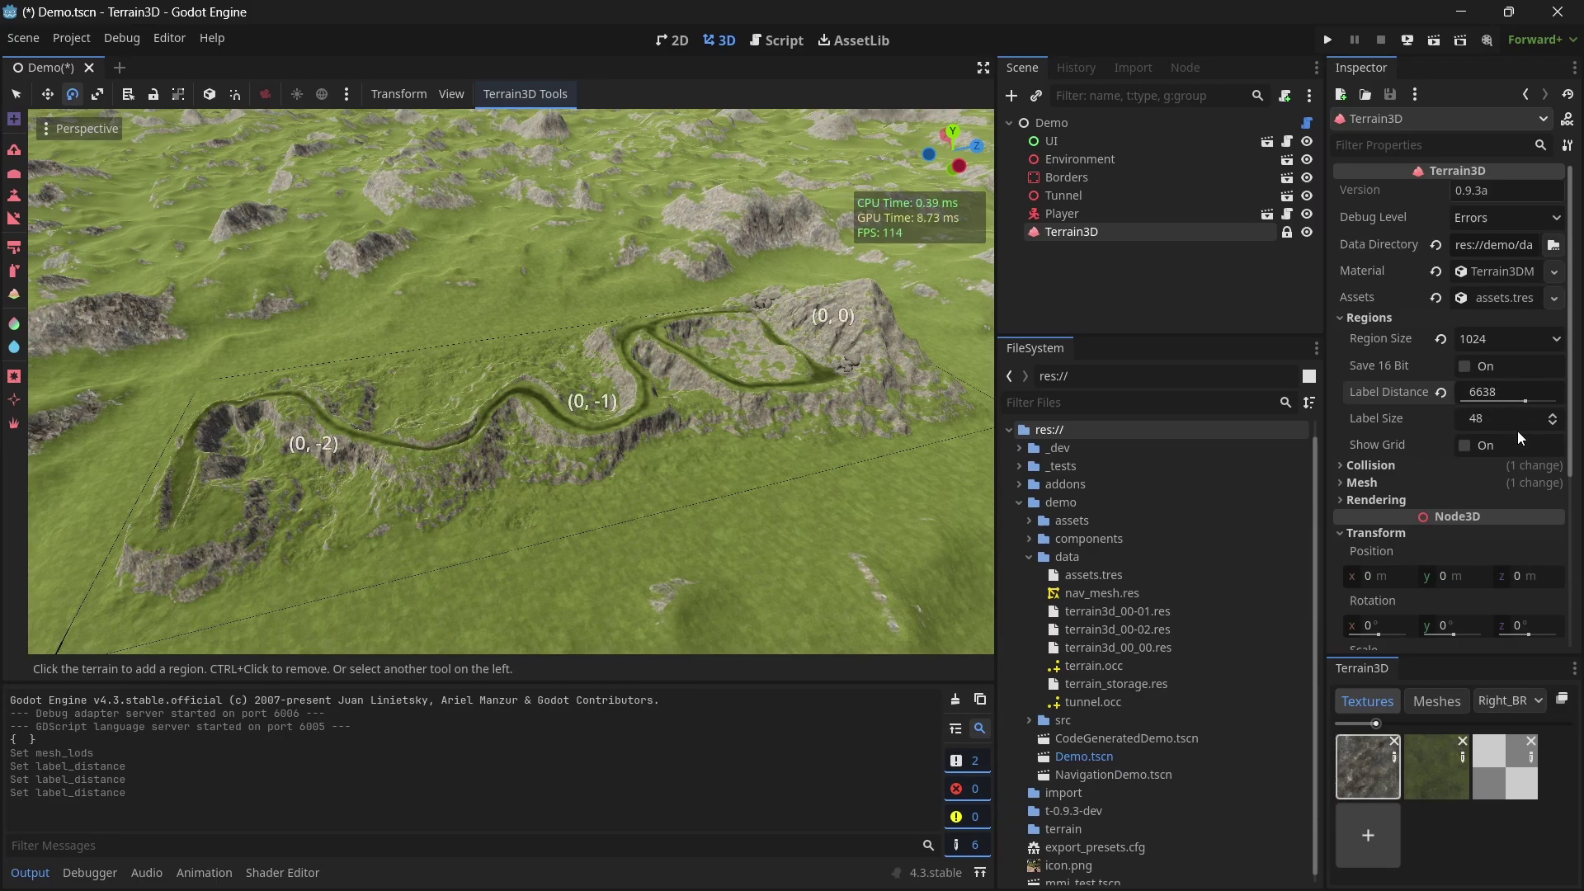
left_click(1484, 447)
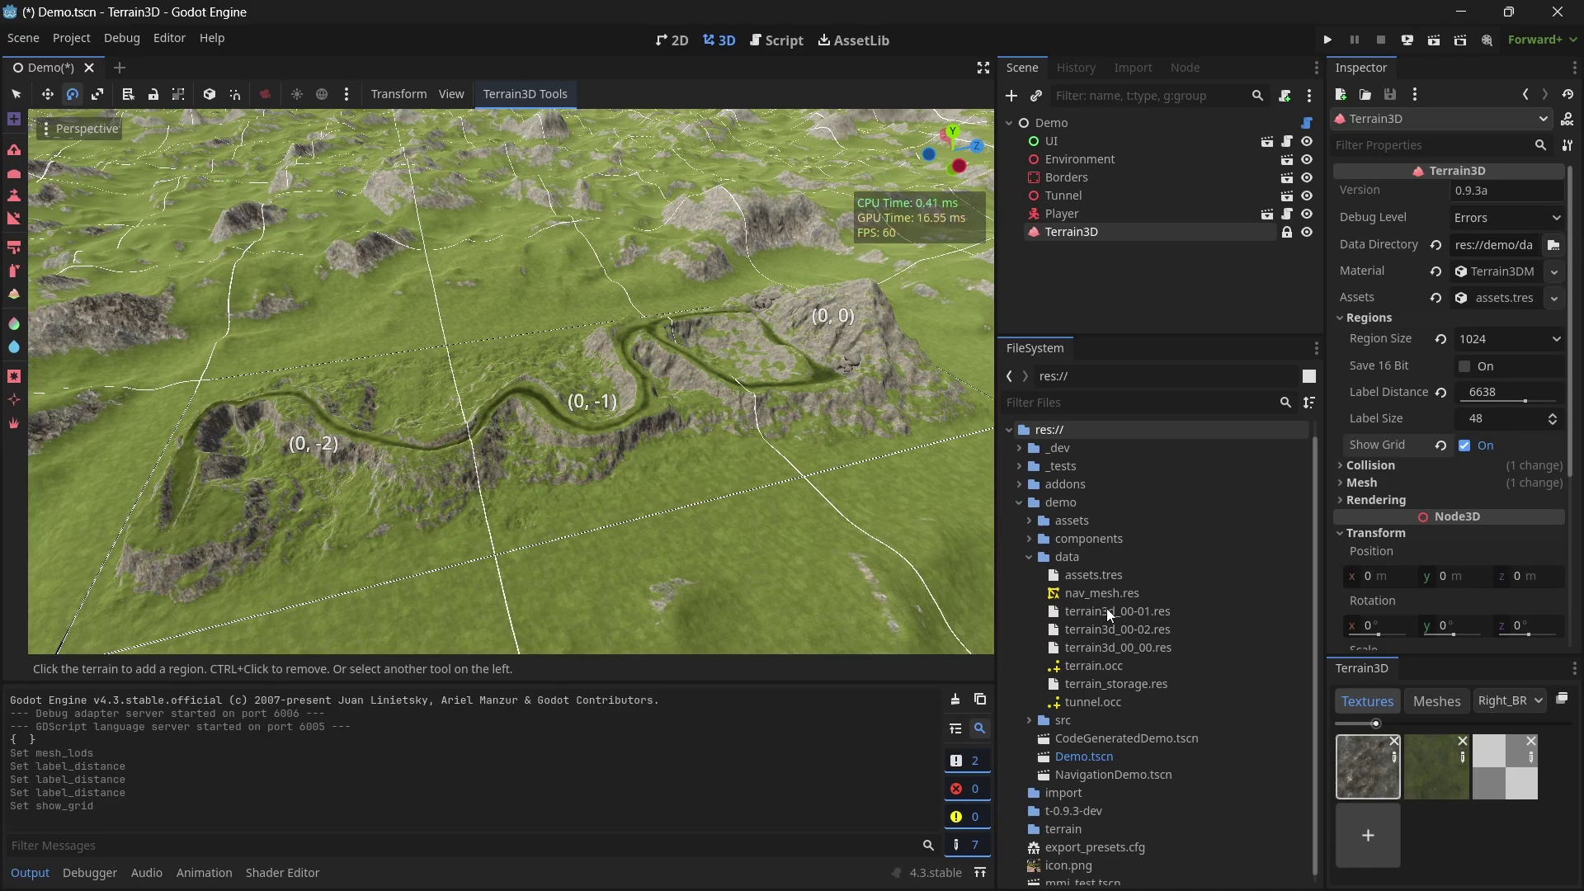
Locate the region files terrain3d_00_00.res and terrain3d_00-01.res in the demo data folder, and open terrain3d_00-01.res.
left_click(1135, 648)
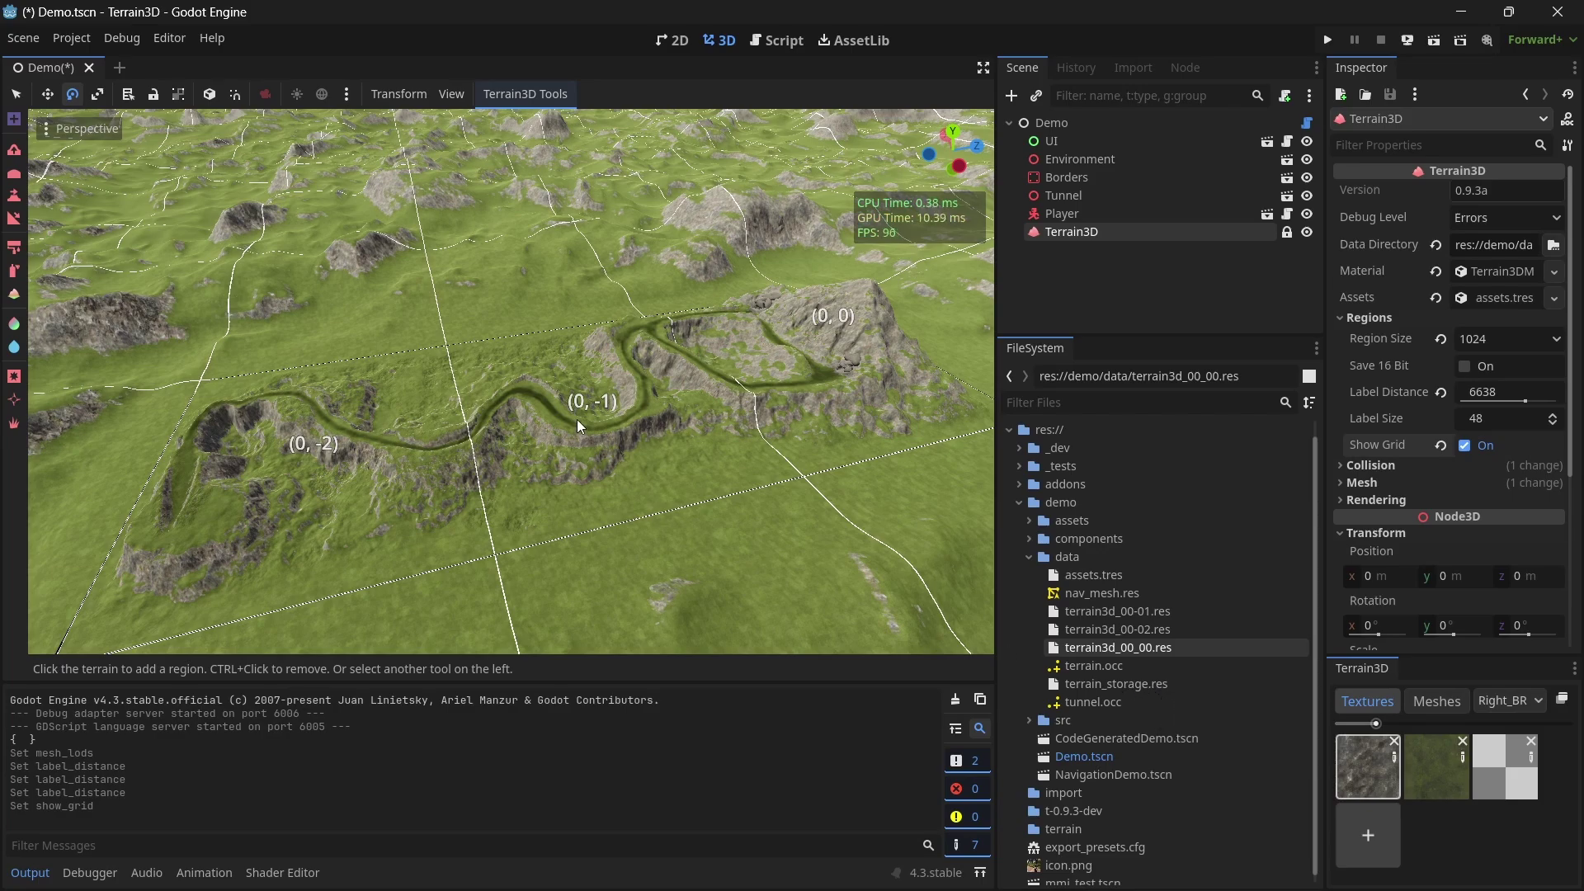
left_click(1160, 614)
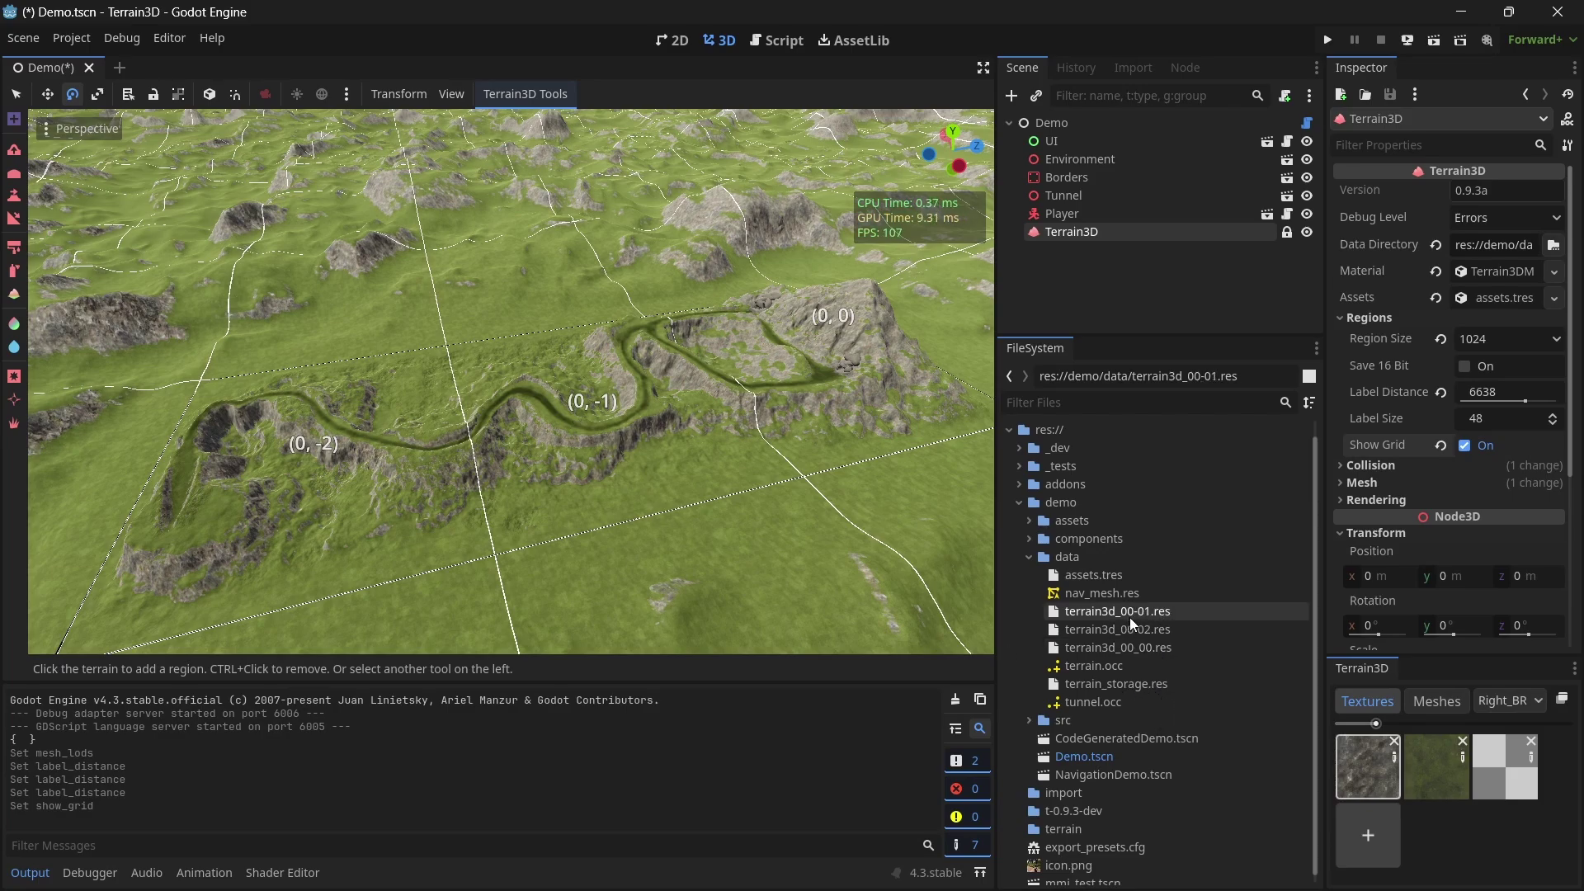
mouse_move(1146, 616)
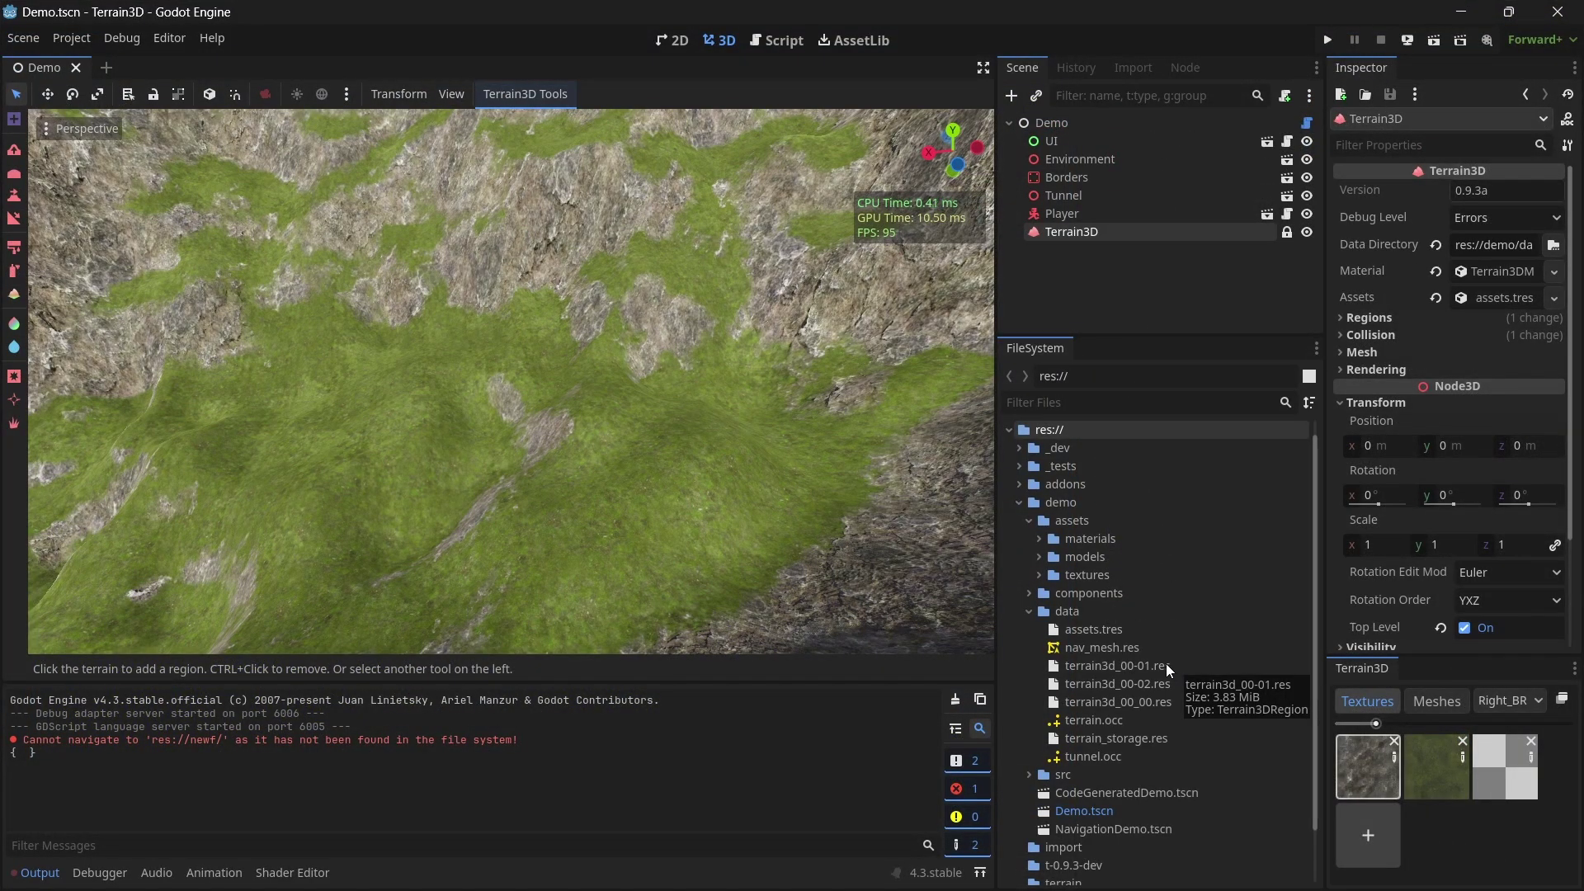
double_click(1156, 666)
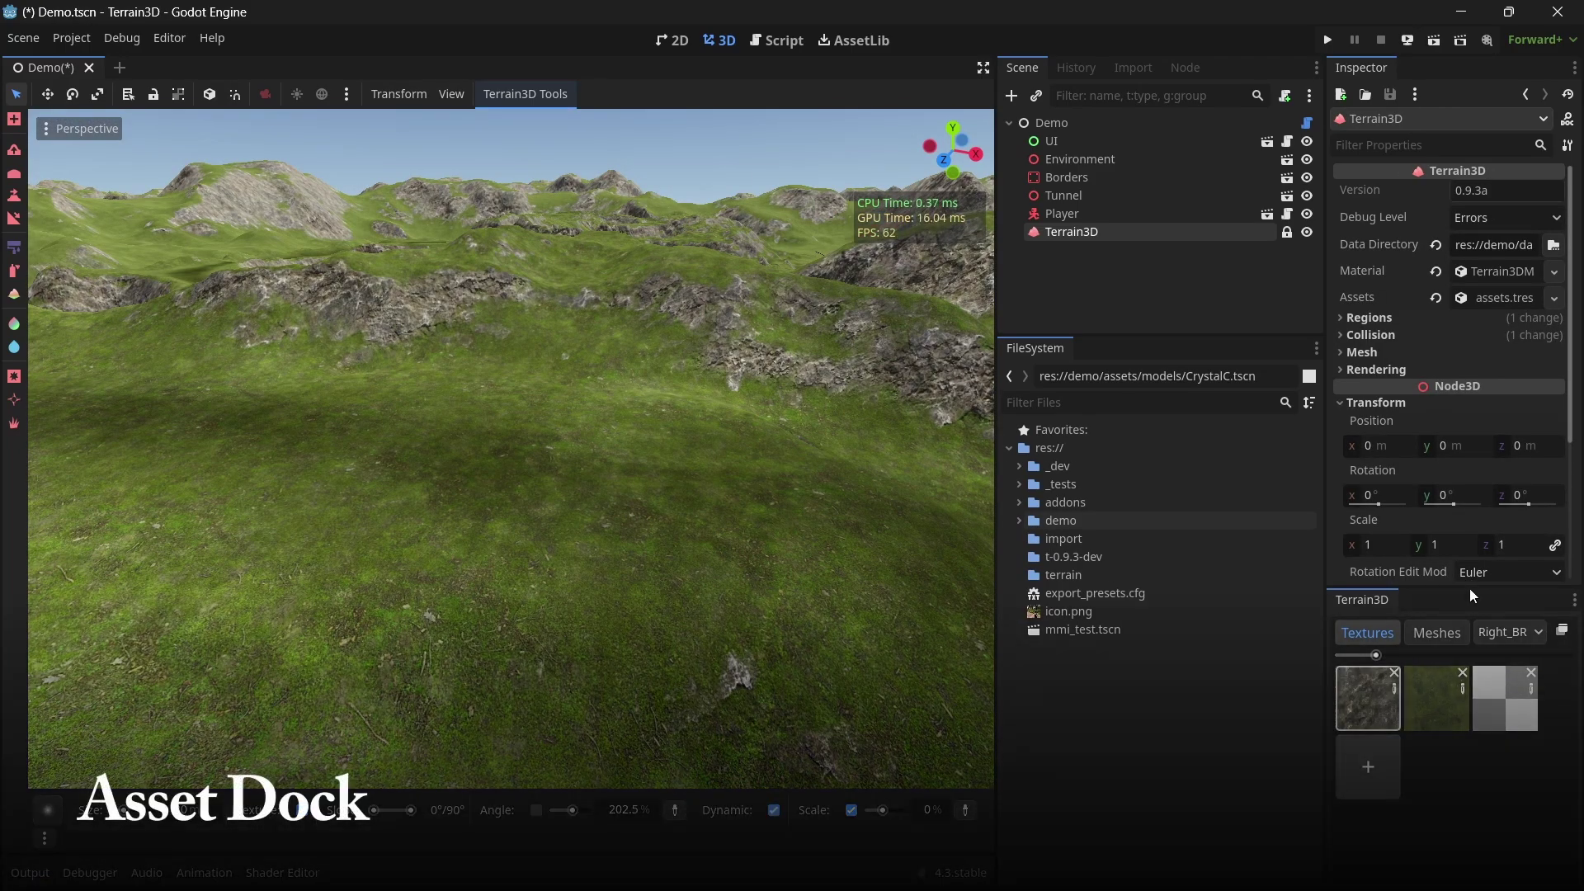
Enlarge the Terrain3D asset dock, and move it to the Right_BL slot and on to the Bottom position.
left_click_drag(1474, 589, 1452, 477)
left_click(1509, 520)
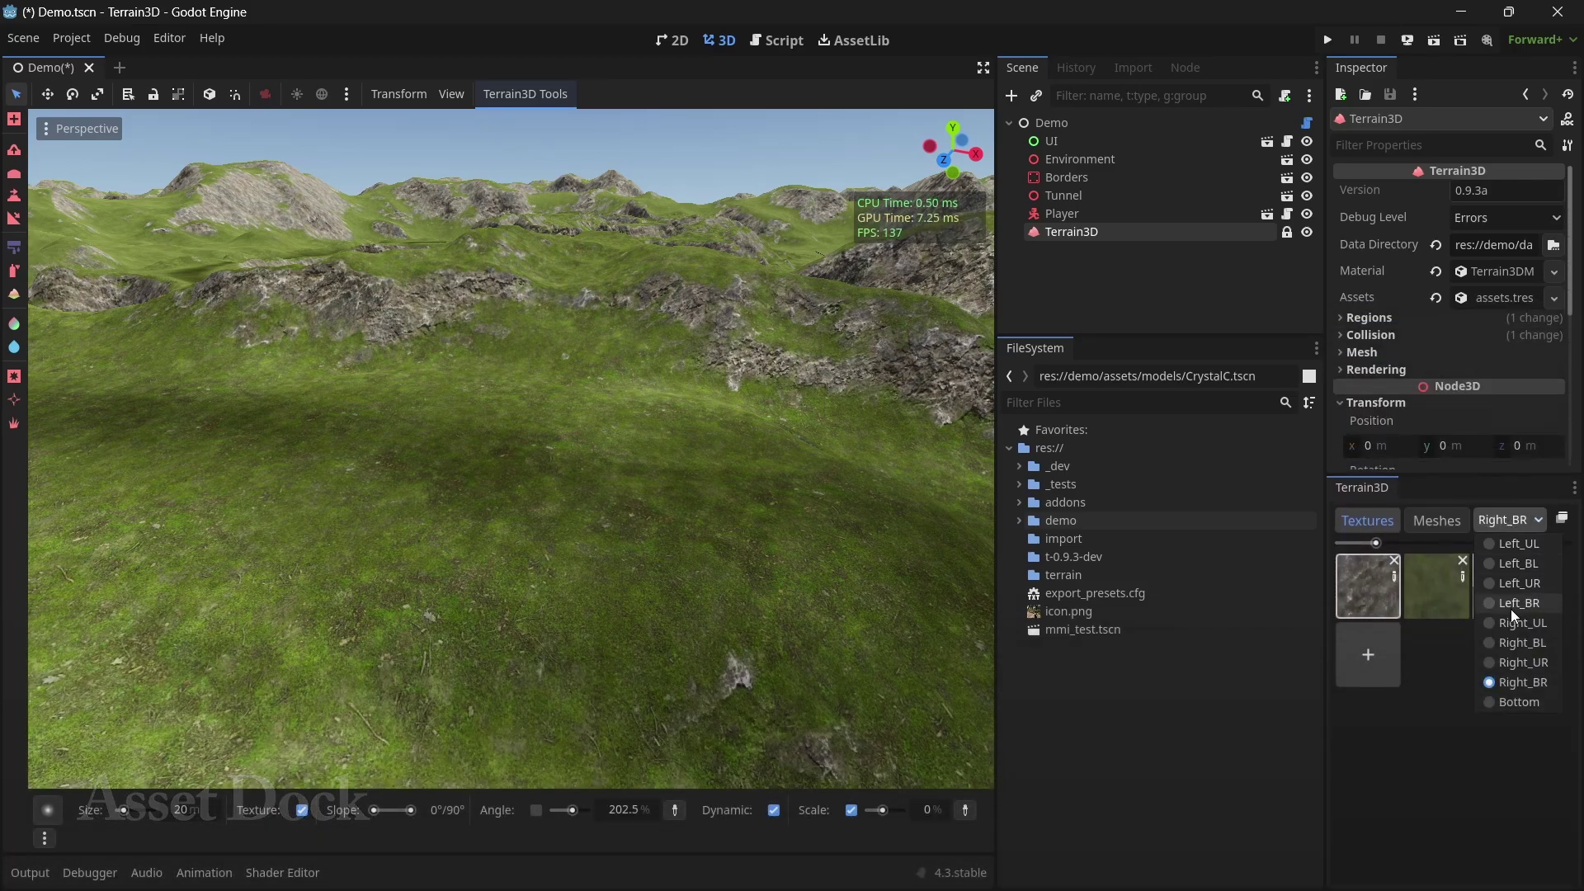
left_click(1522, 642)
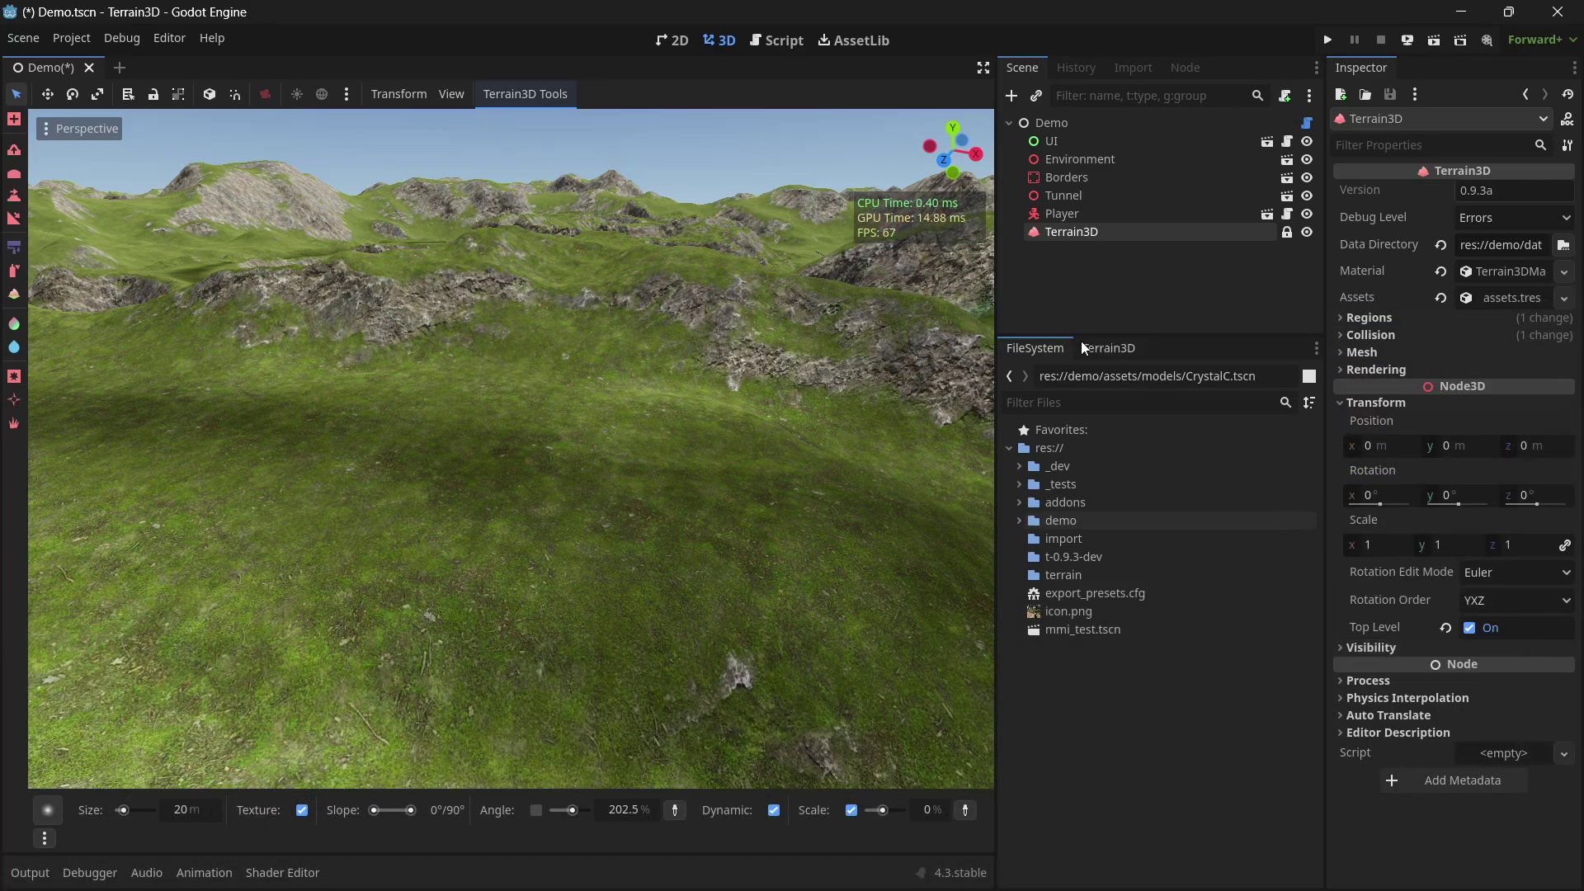
left_click(1084, 347)
left_click(1221, 379)
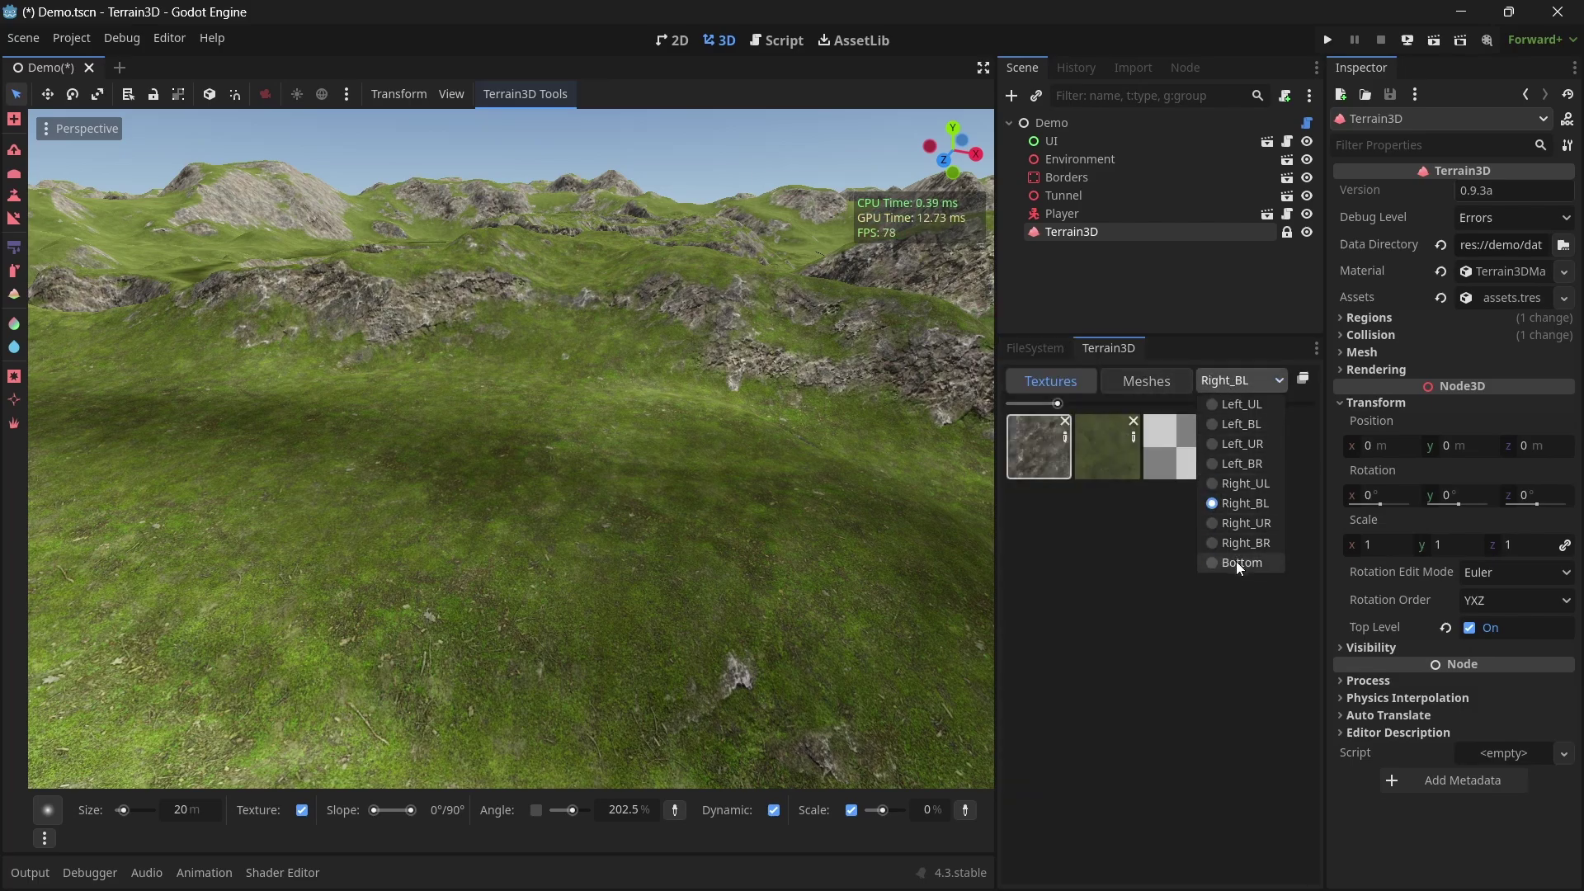
left_click(1239, 564)
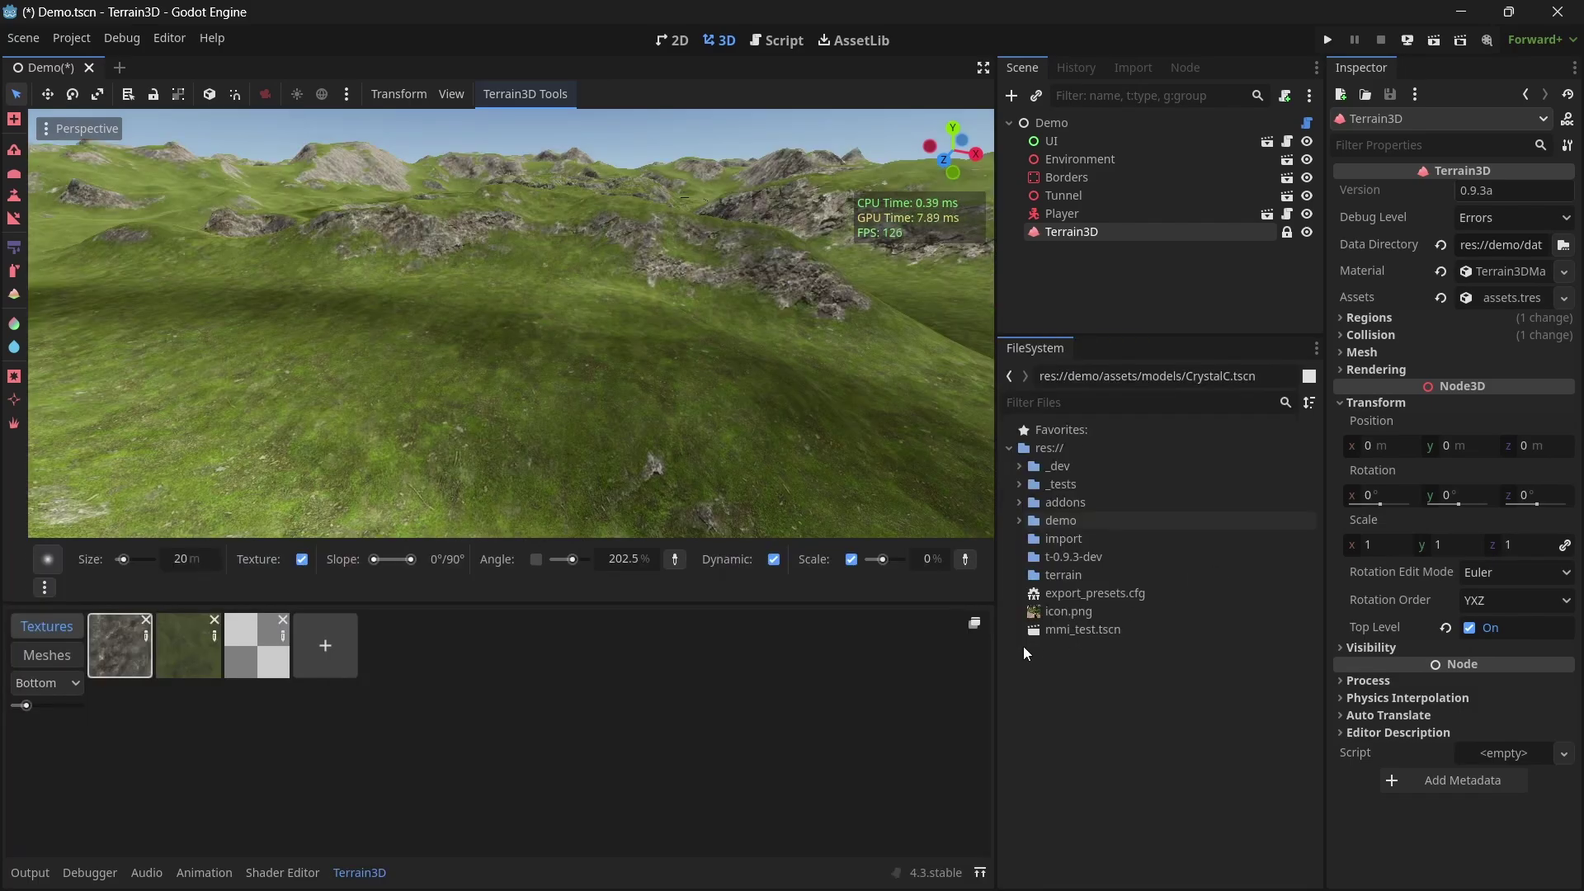
Float the asset dock in its own window, close that window, and dock the assets at Right_BR.
left_click(975, 624)
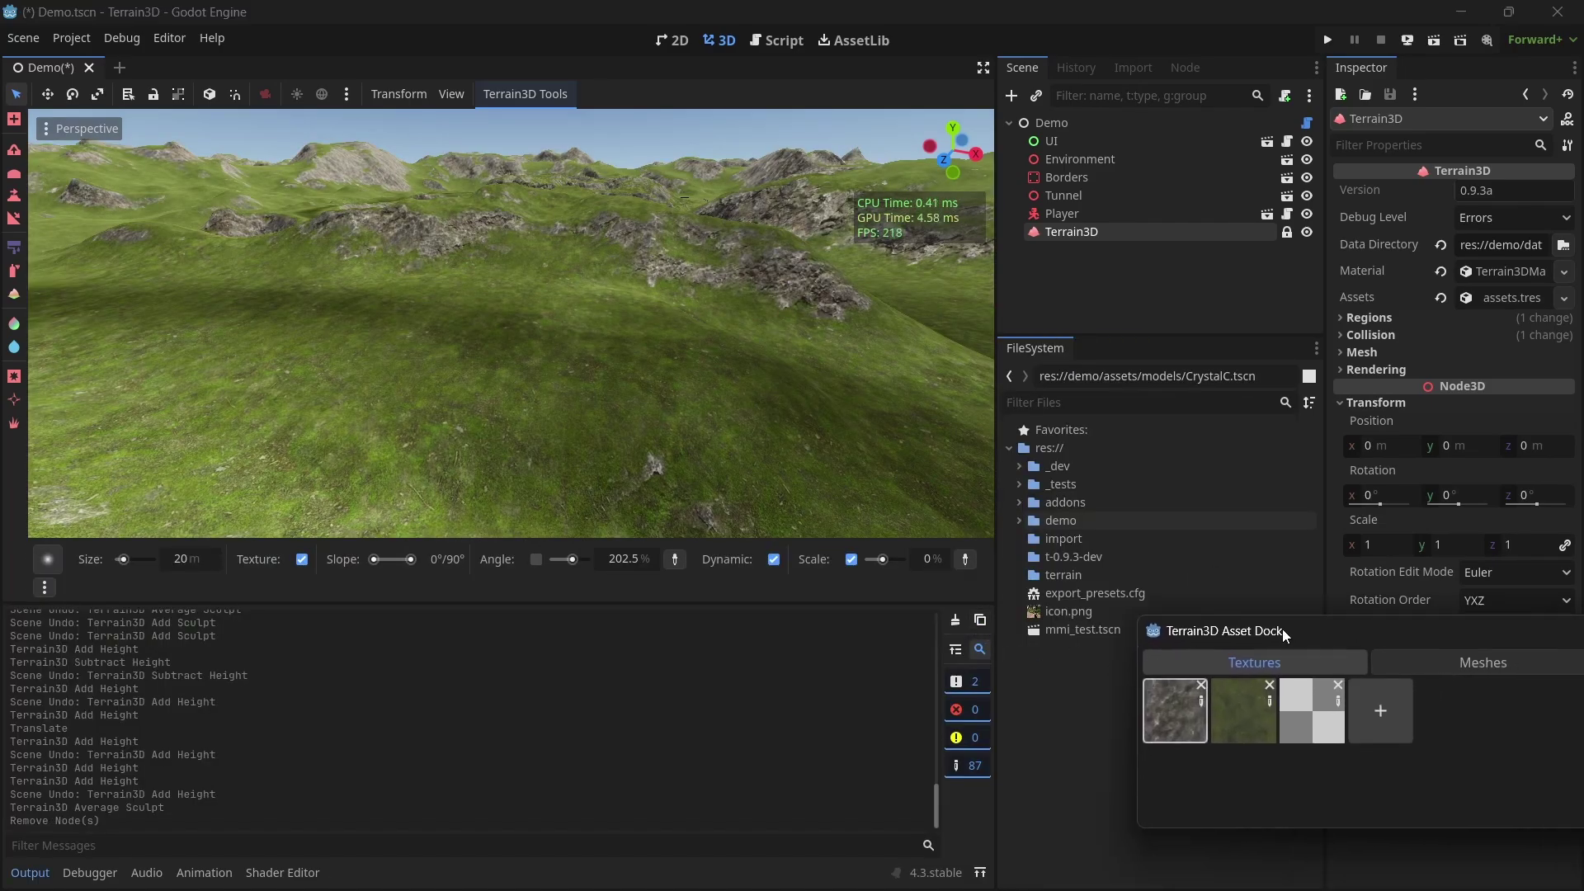
left_click_drag(1269, 629, 854, 498)
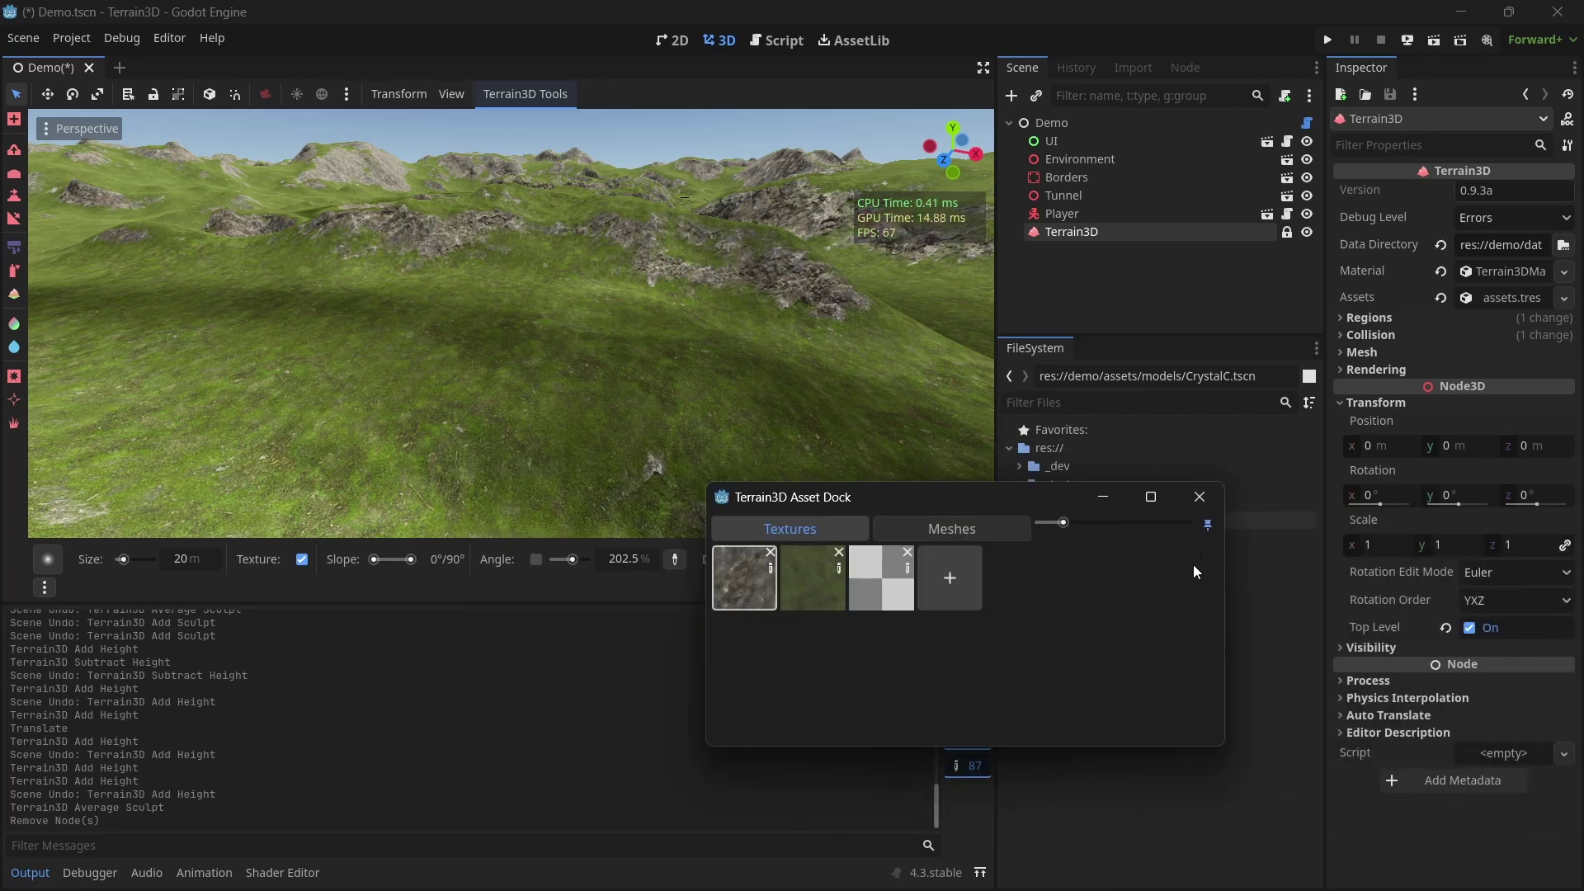
left_click(1199, 497)
left_click(49, 690)
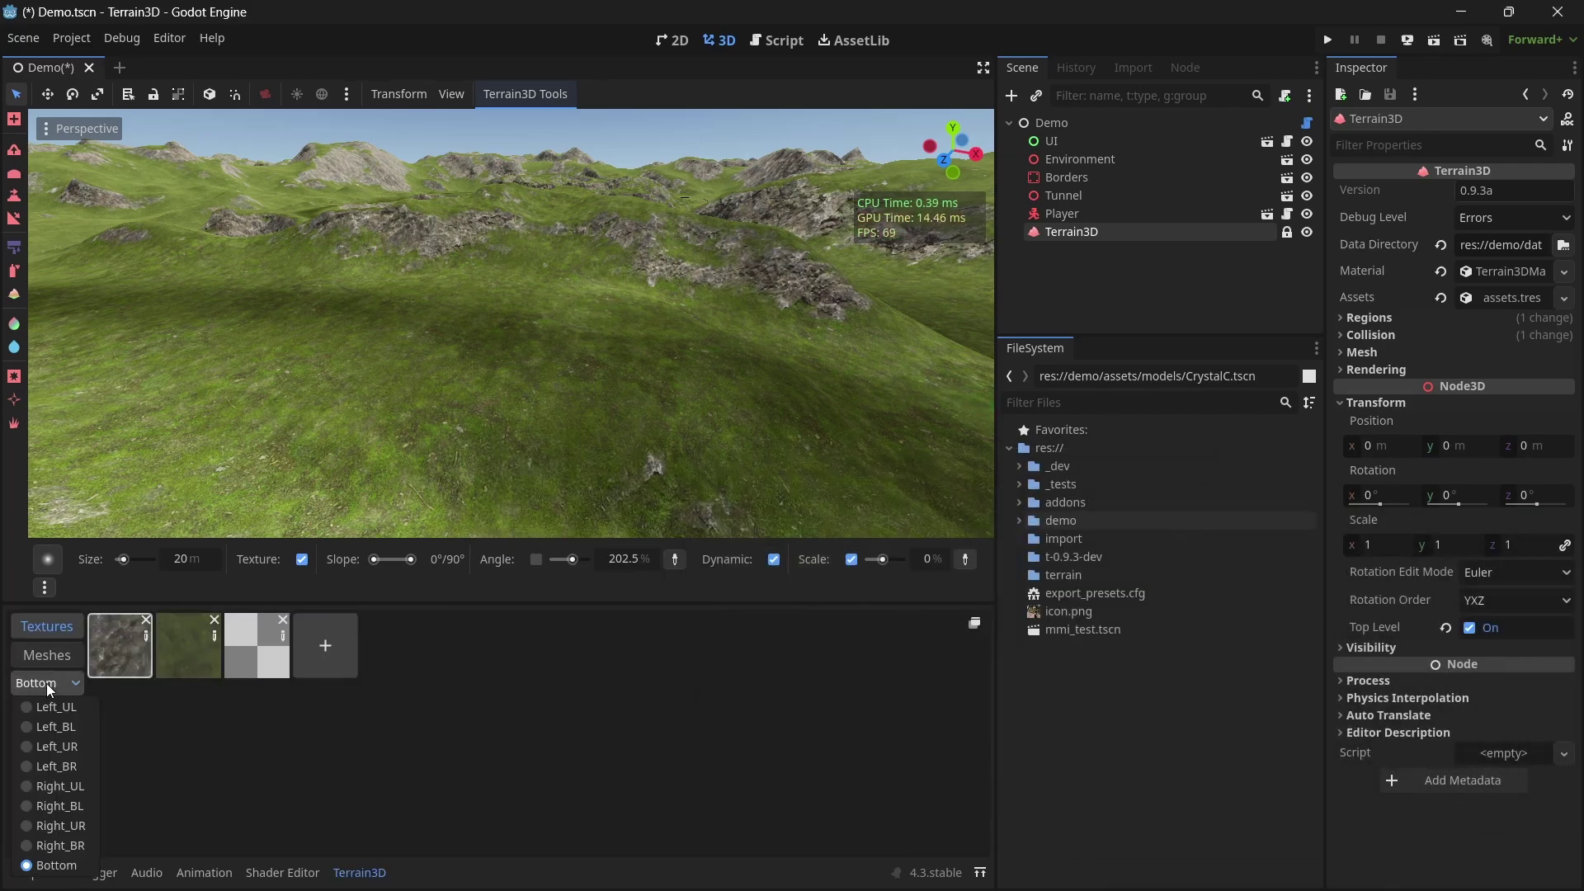
left_click(60, 845)
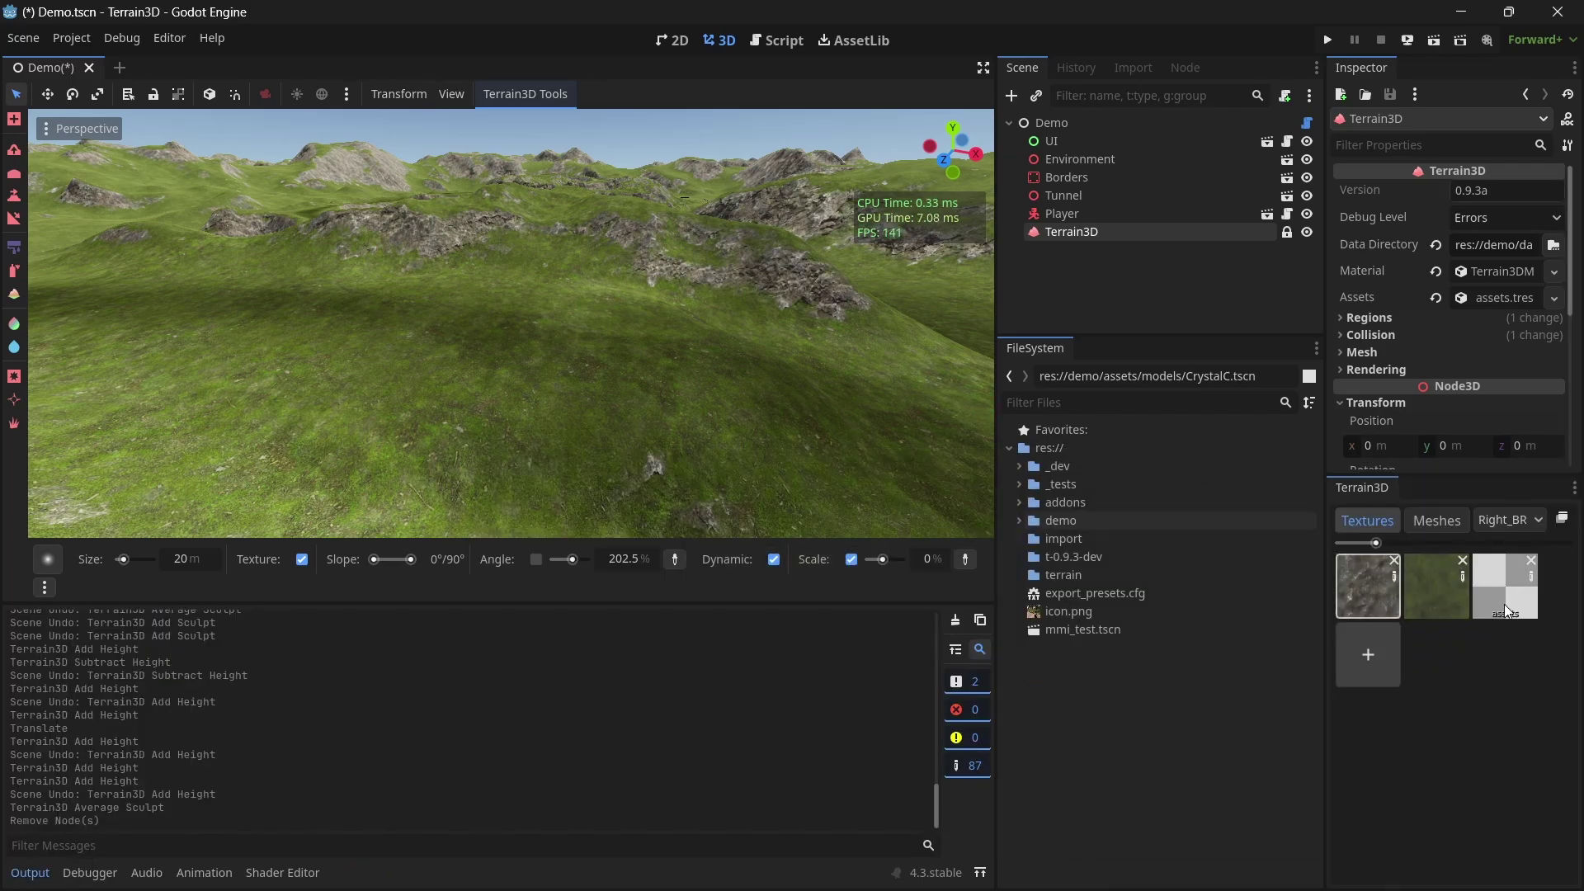
Look through the mesh assets in the asset dock and enlarge the thumbnails slightly.
left_click(1437, 521)
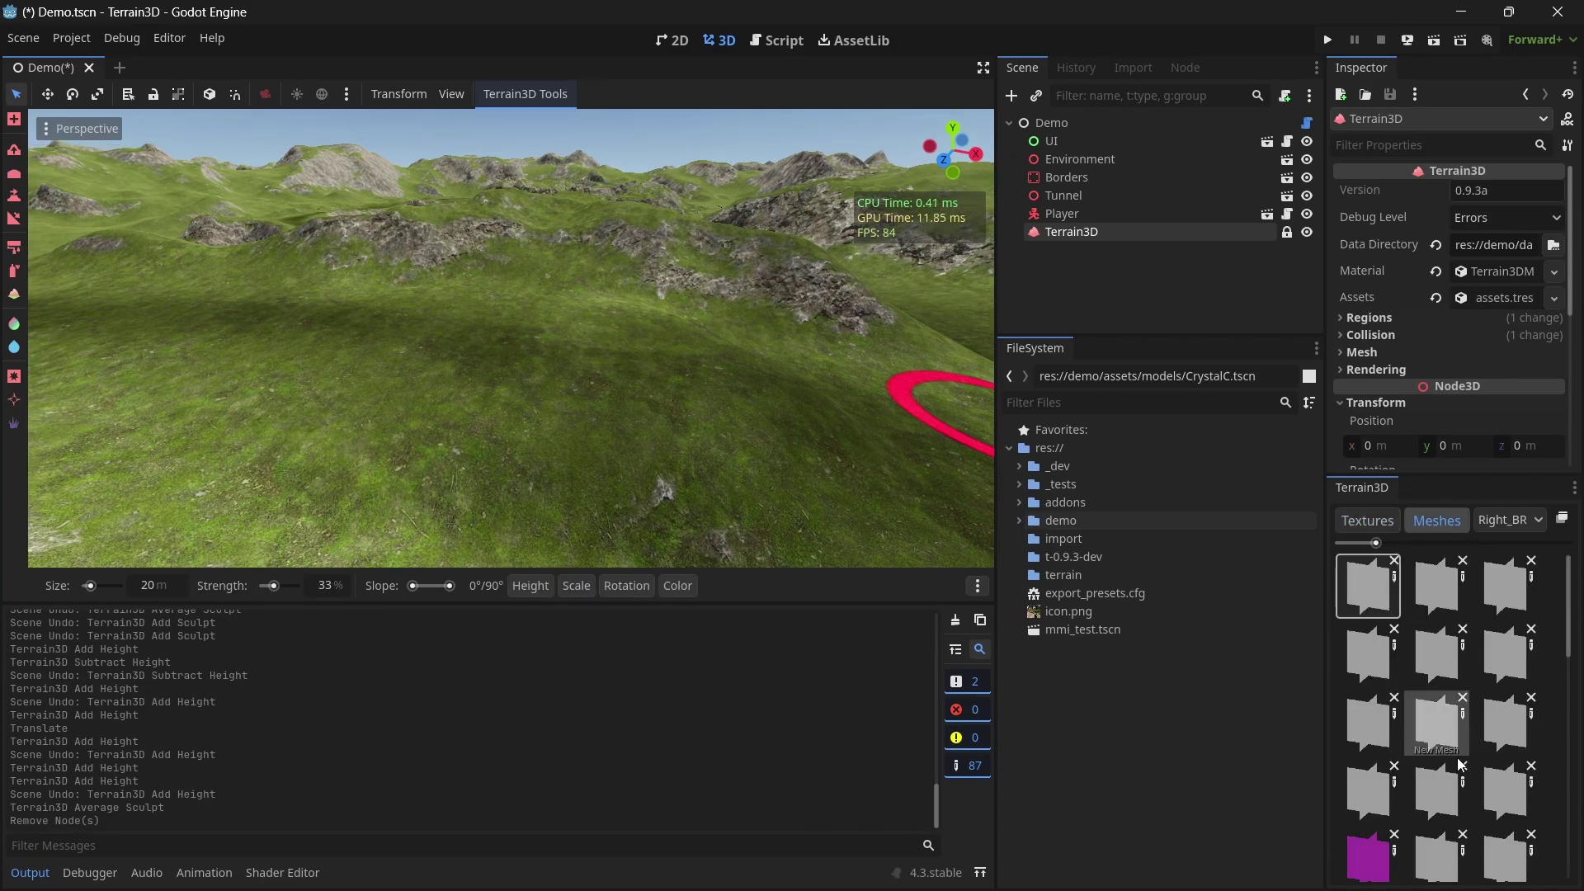
scroll(1460, 767, "down", 3)
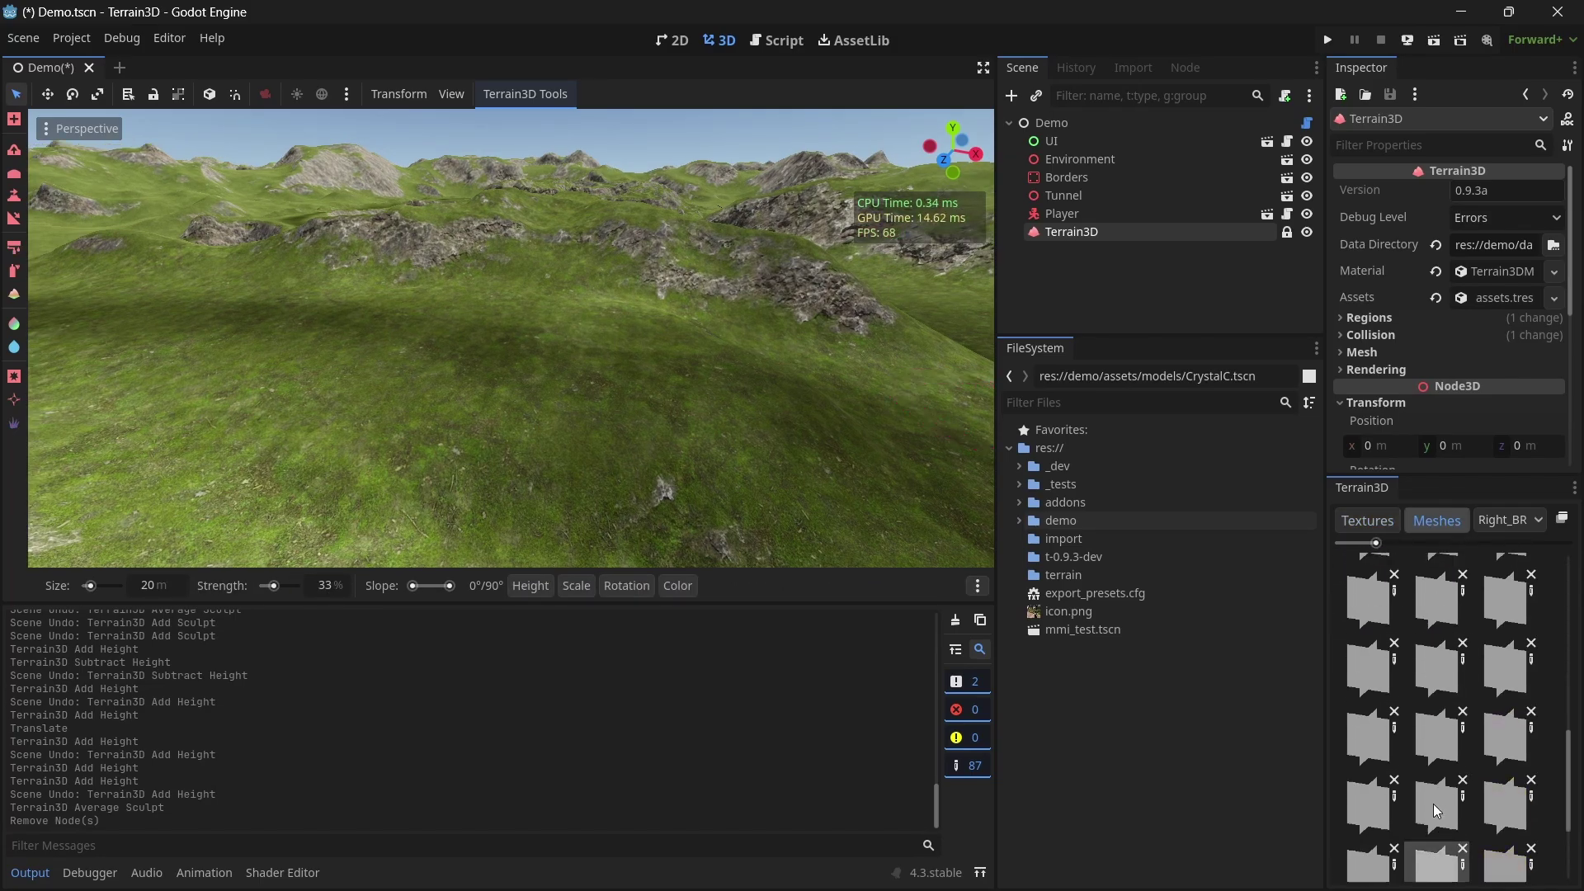
scroll(1433, 803, "up", 10)
mouse_move(1375, 543)
left_mouse_down()
mouse_move(1396, 543)
mouse_move(1366, 543)
mouse_move(1382, 544)
left_mouse_up()
Open the Rock texture's properties and adjust its detiling, and adjust the Green Debris texture's detiling in the Wildeburn scene.
left_click(1367, 519)
left_click(1376, 590)
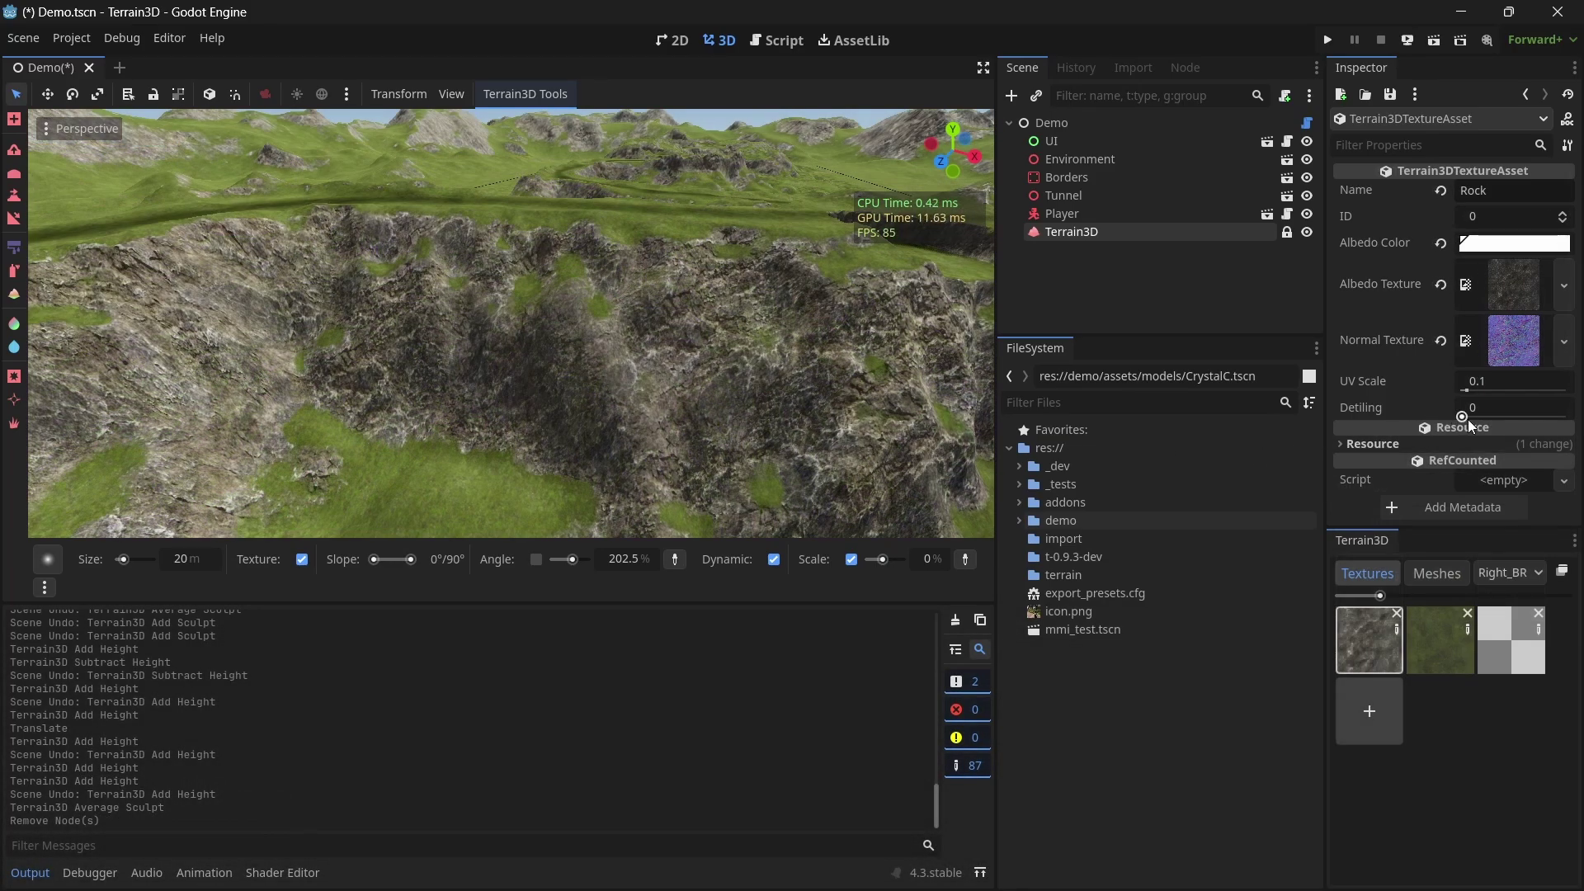
left_click_drag(1462, 413, 1532, 421)
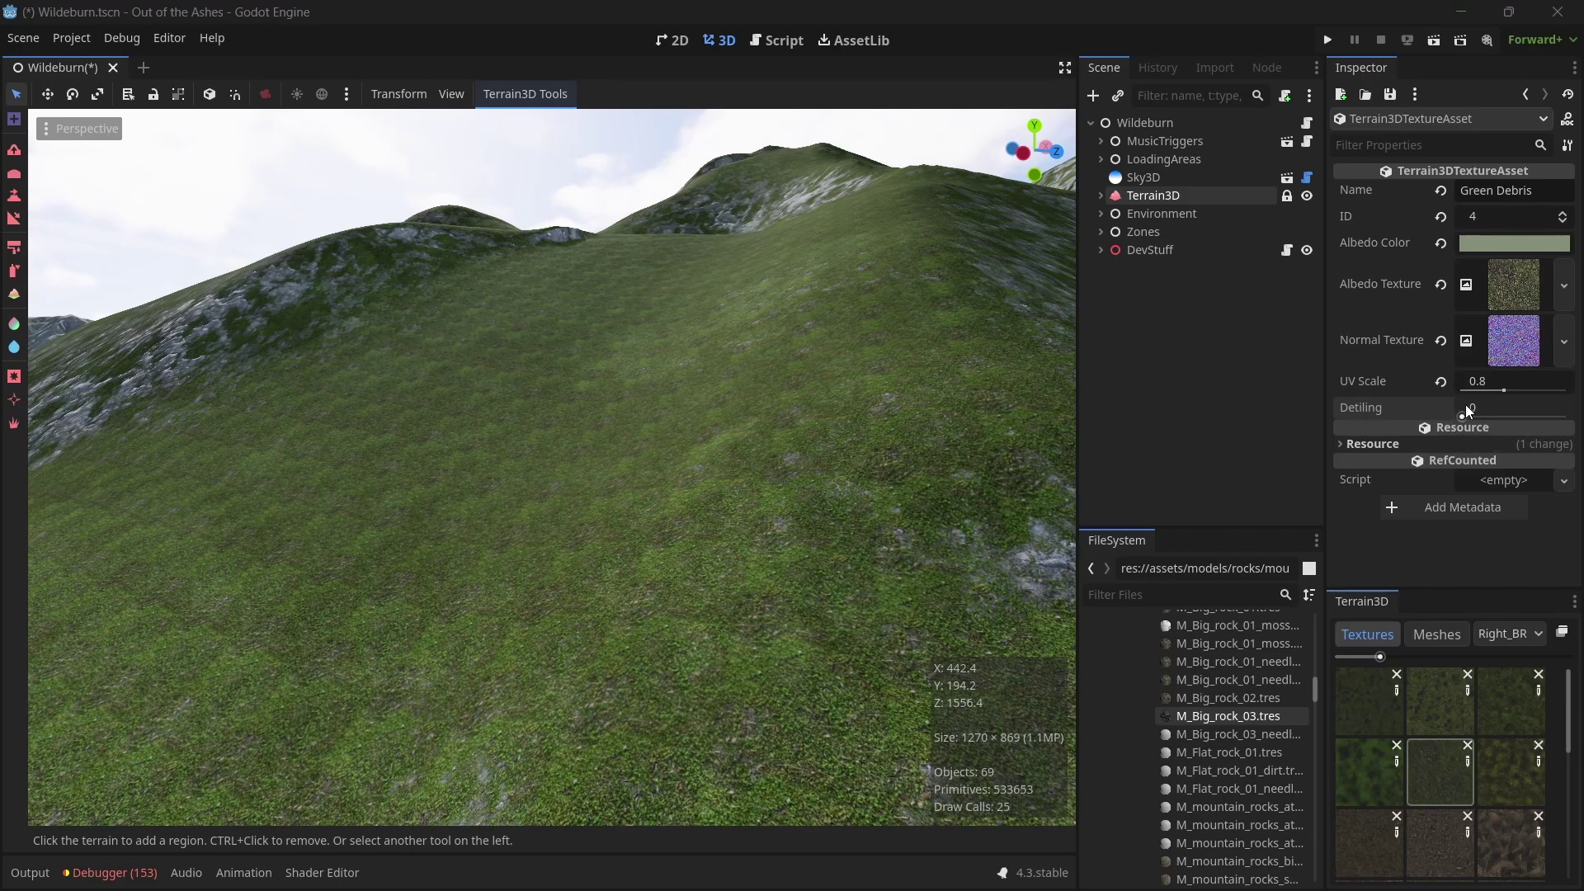
mouse_move(1473, 410)
left_mouse_down()
mouse_move(1567, 416)
mouse_move(1473, 417)
left_mouse_up()
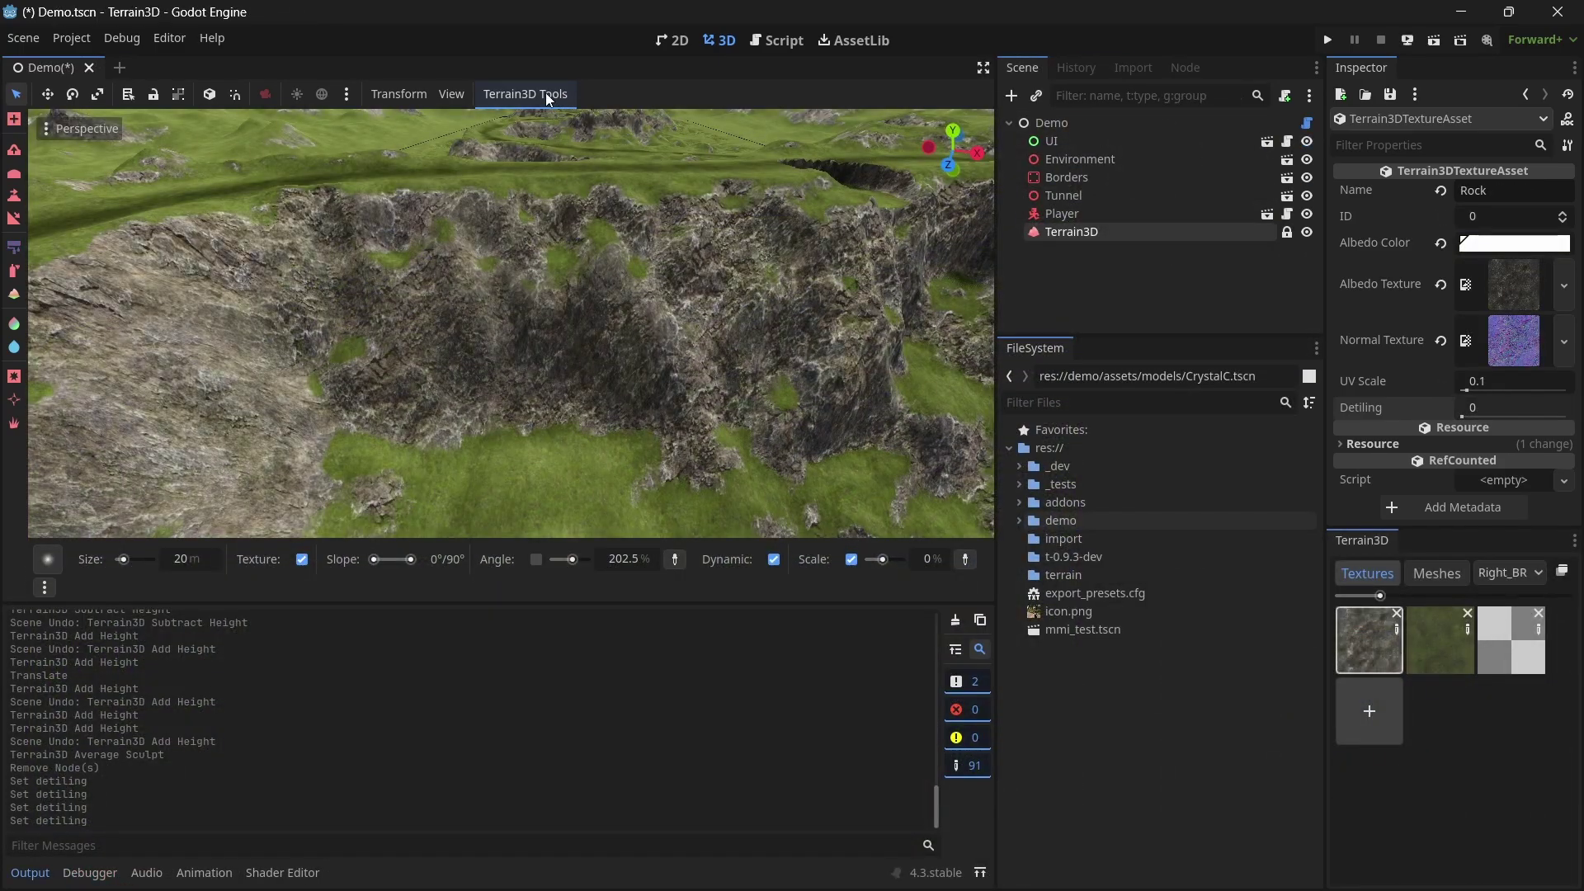
Open Terrain3D's Pack Textures tool in the Demo scene.
left_click(546, 92)
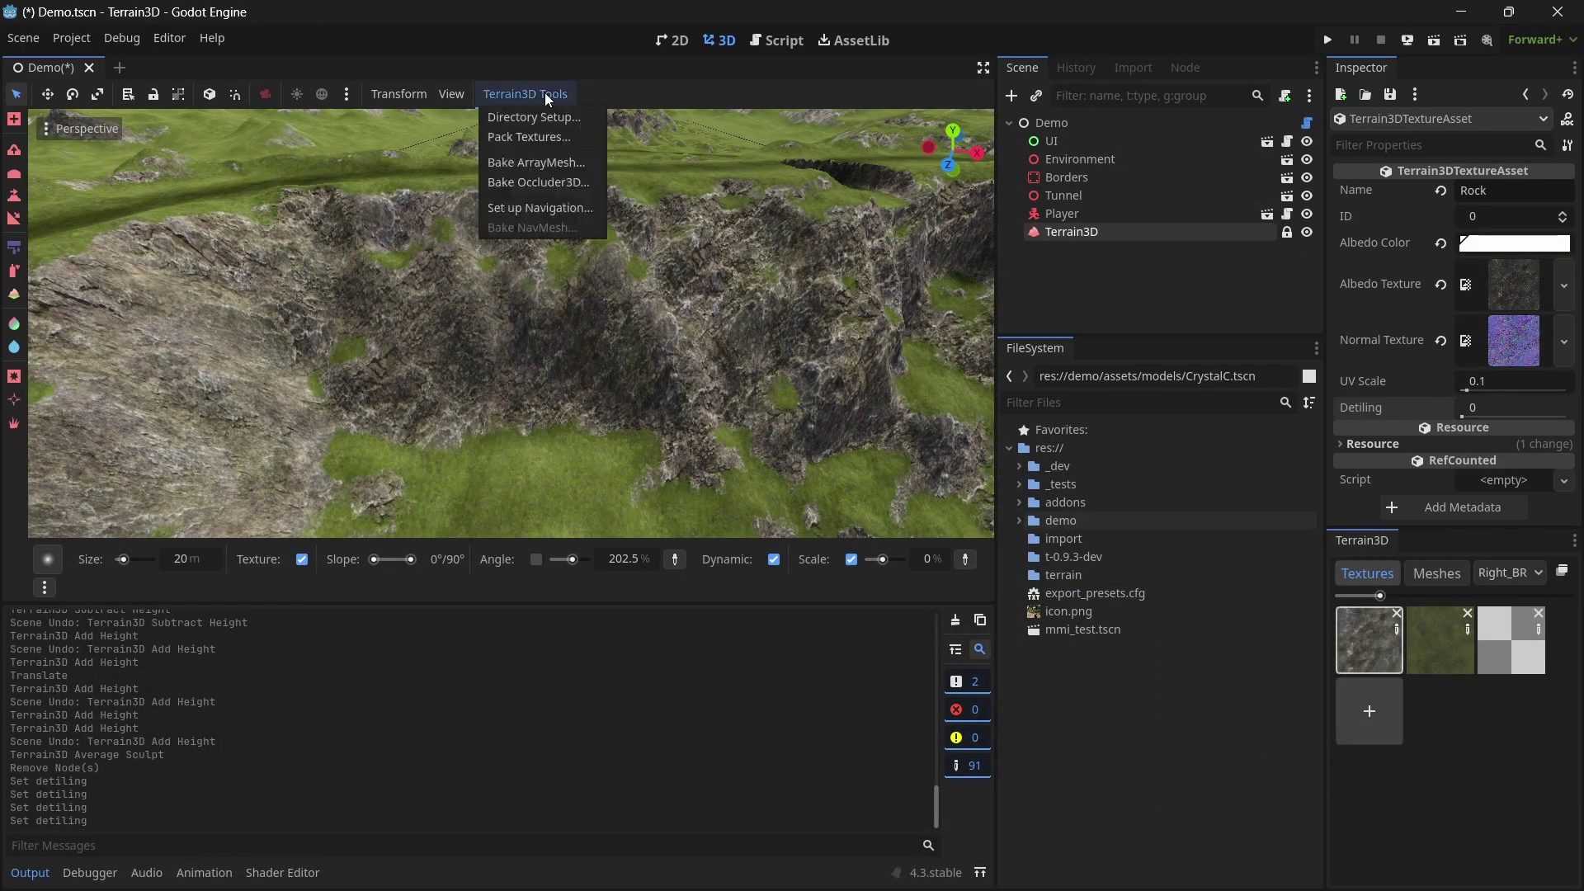
left_click(548, 140)
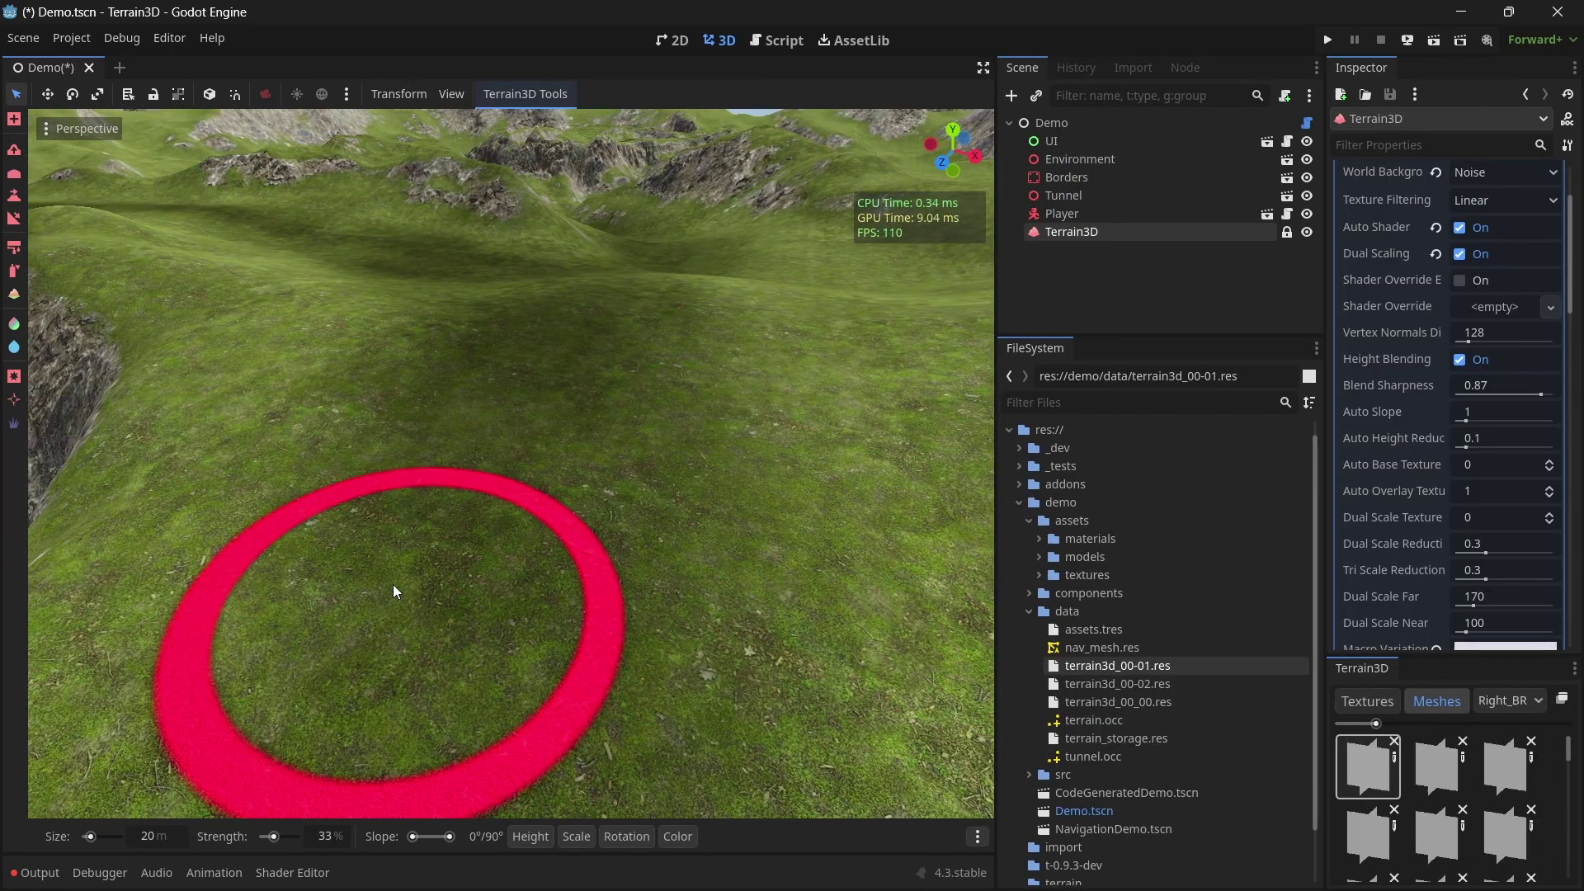
Paint texture card meshes across the grass with the 20 m brush at 33% strength, and add CrystalC.tscn as a mesh asset.
mouse_move(391, 598)
left_mouse_down()
mouse_move(299, 509)
mouse_move(502, 395)
mouse_move(735, 422)
mouse_move(827, 557)
mouse_move(722, 635)
mouse_move(459, 620)
mouse_move(463, 509)
mouse_move(685, 343)
left_mouse_up()
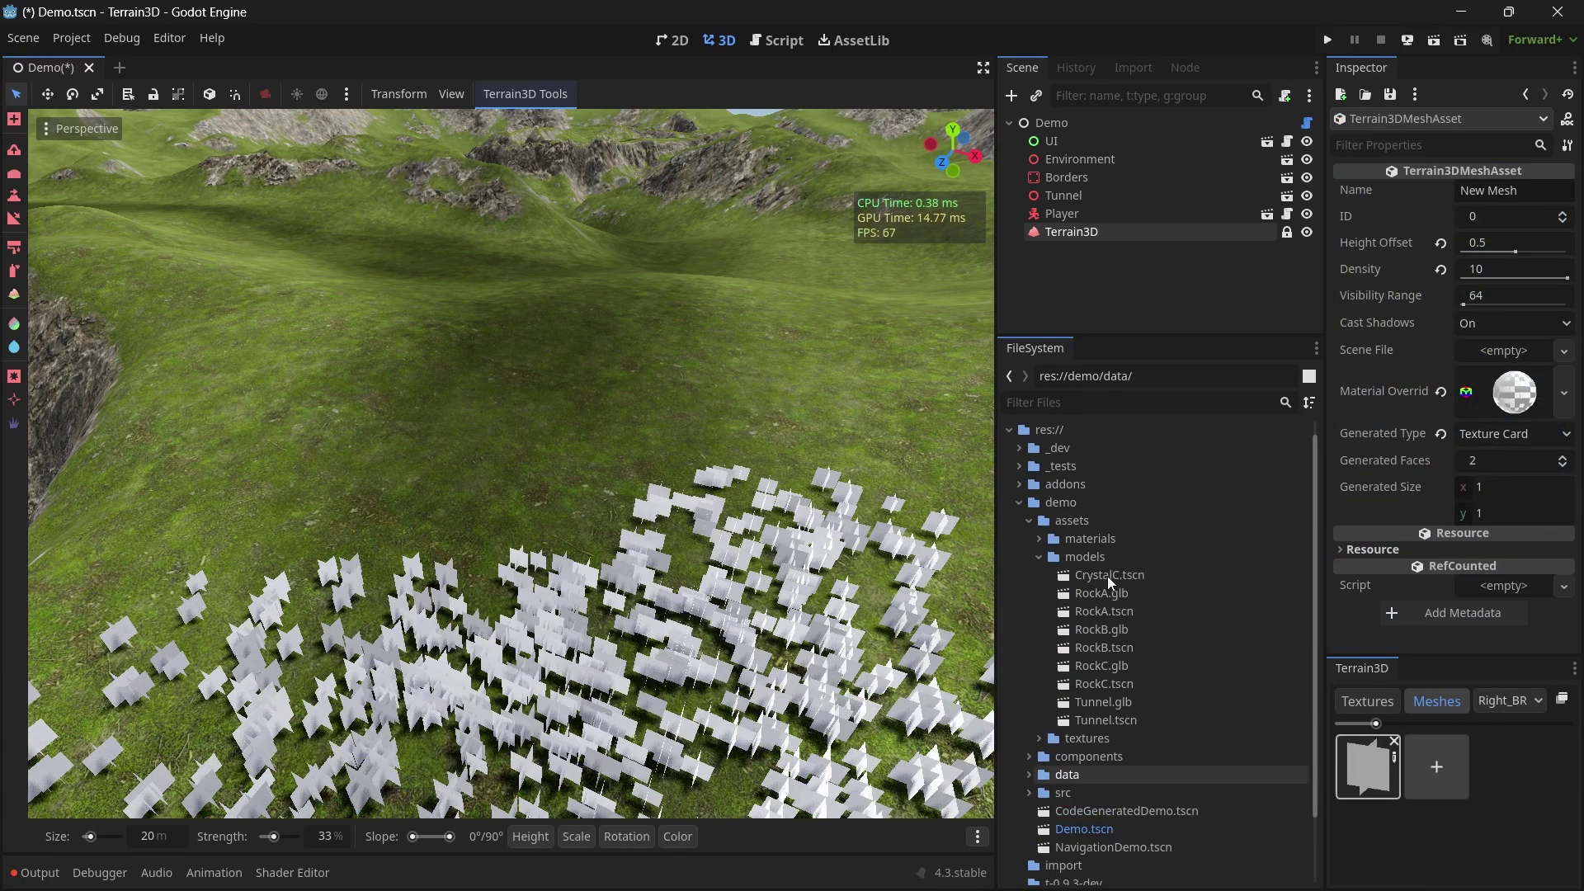
mouse_move(1107, 575)
left_mouse_down()
mouse_move(1389, 760)
mouse_move(1439, 771)
left_mouse_up()
left_click_drag(707, 569, 229, 665)
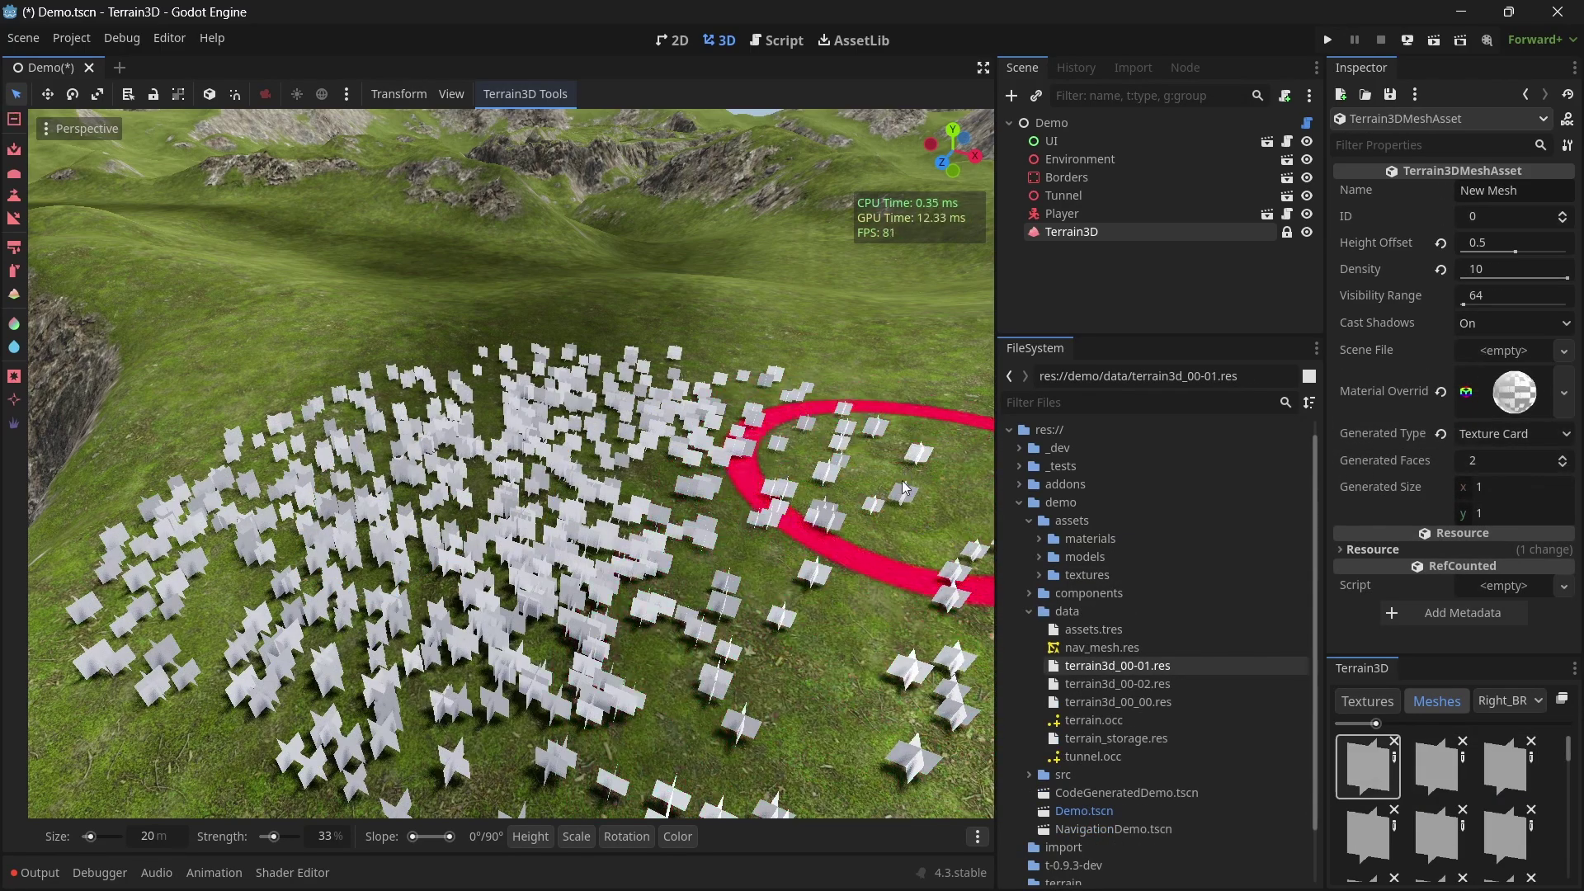
Erase the painted texture card meshes from the grass with the 20 m brush.
mouse_move(900, 487)
left_mouse_down("ctrl")
mouse_move(768, 737)
mouse_move(646, 731)
mouse_move(803, 643)
mouse_move(820, 453)
left_mouse_up("ctrl")
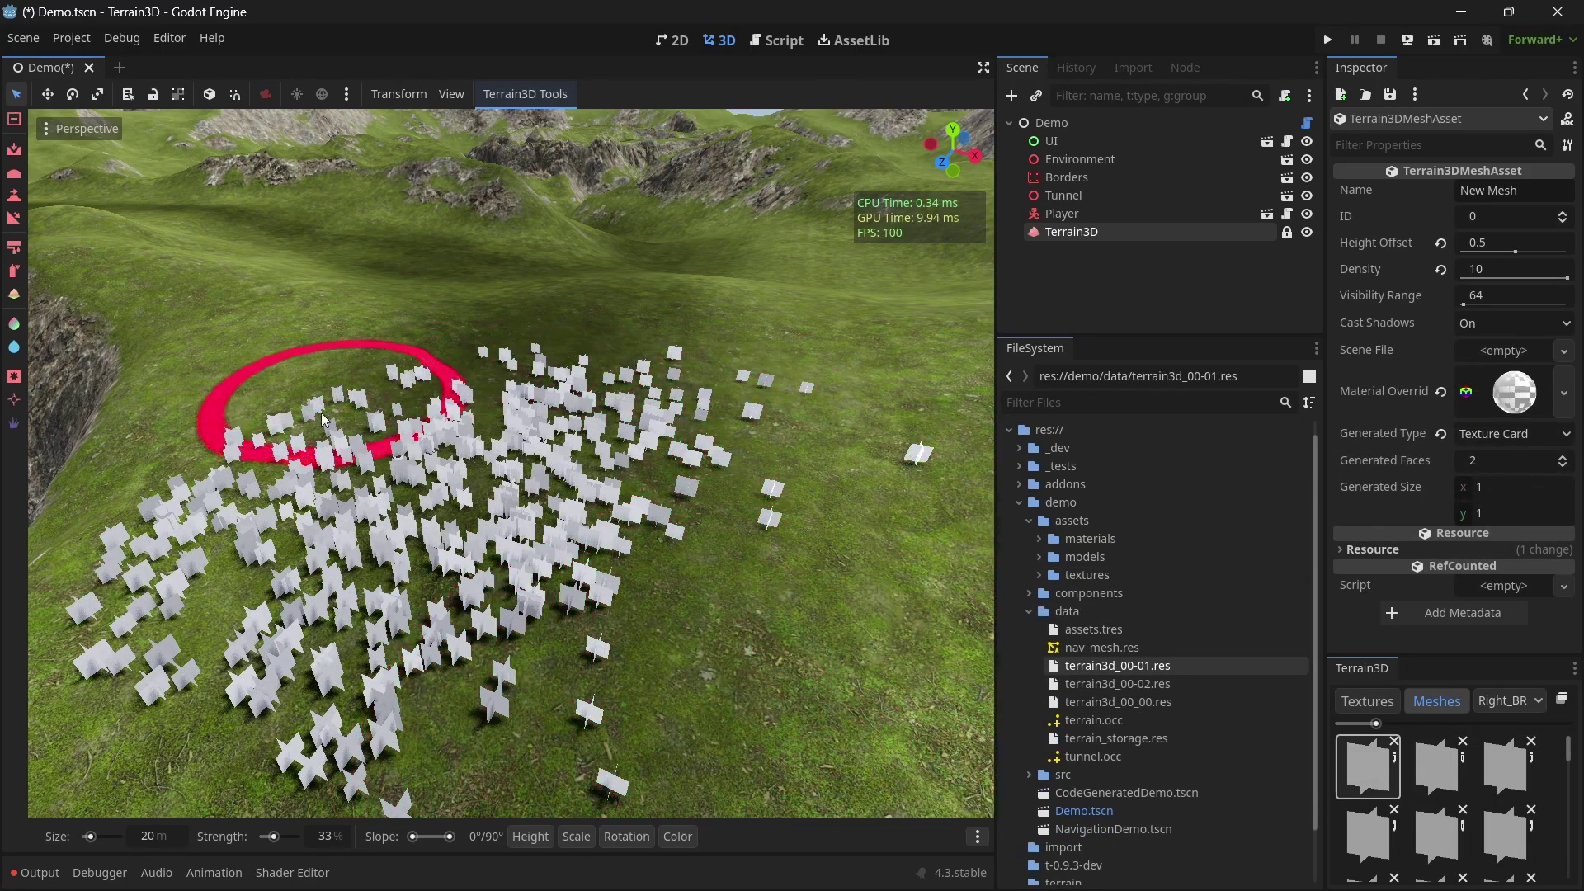
mouse_move(309, 428)
left_mouse_down("ctrl")
mouse_move(276, 615)
mouse_move(344, 655)
mouse_move(458, 593)
mouse_move(319, 732)
mouse_move(299, 835)
left_mouse_up("ctrl")
mouse_move(305, 626)
left_mouse_down("ctrl")
mouse_move(235, 543)
mouse_move(259, 447)
left_mouse_up("ctrl")
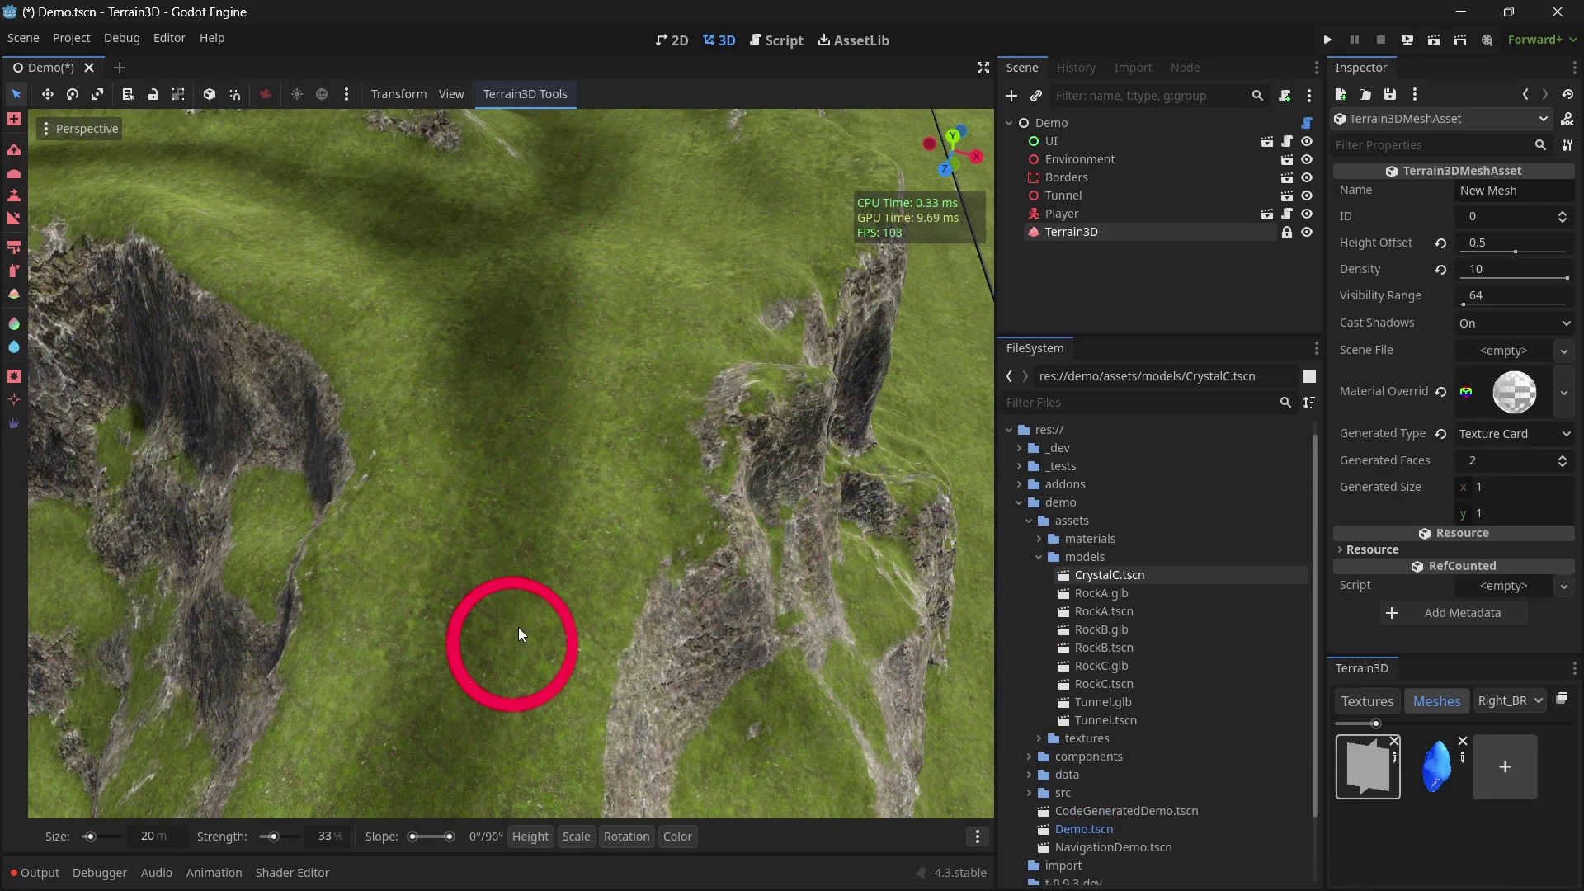
Paint texture card meshes along the grassy valley between the cliffs, and increase the New Mesh asset's visibility range.
left_click_drag(518, 634, 578, 792)
key("w")
mouse_move(577, 792)
right_mouse_down()
mouse_move(553, 771)
mouse_move(540, 717)
mouse_move(739, 417)
right_mouse_up()
mouse_move(739, 418)
left_mouse_down()
mouse_move(578, 656)
mouse_move(360, 566)
left_mouse_up()
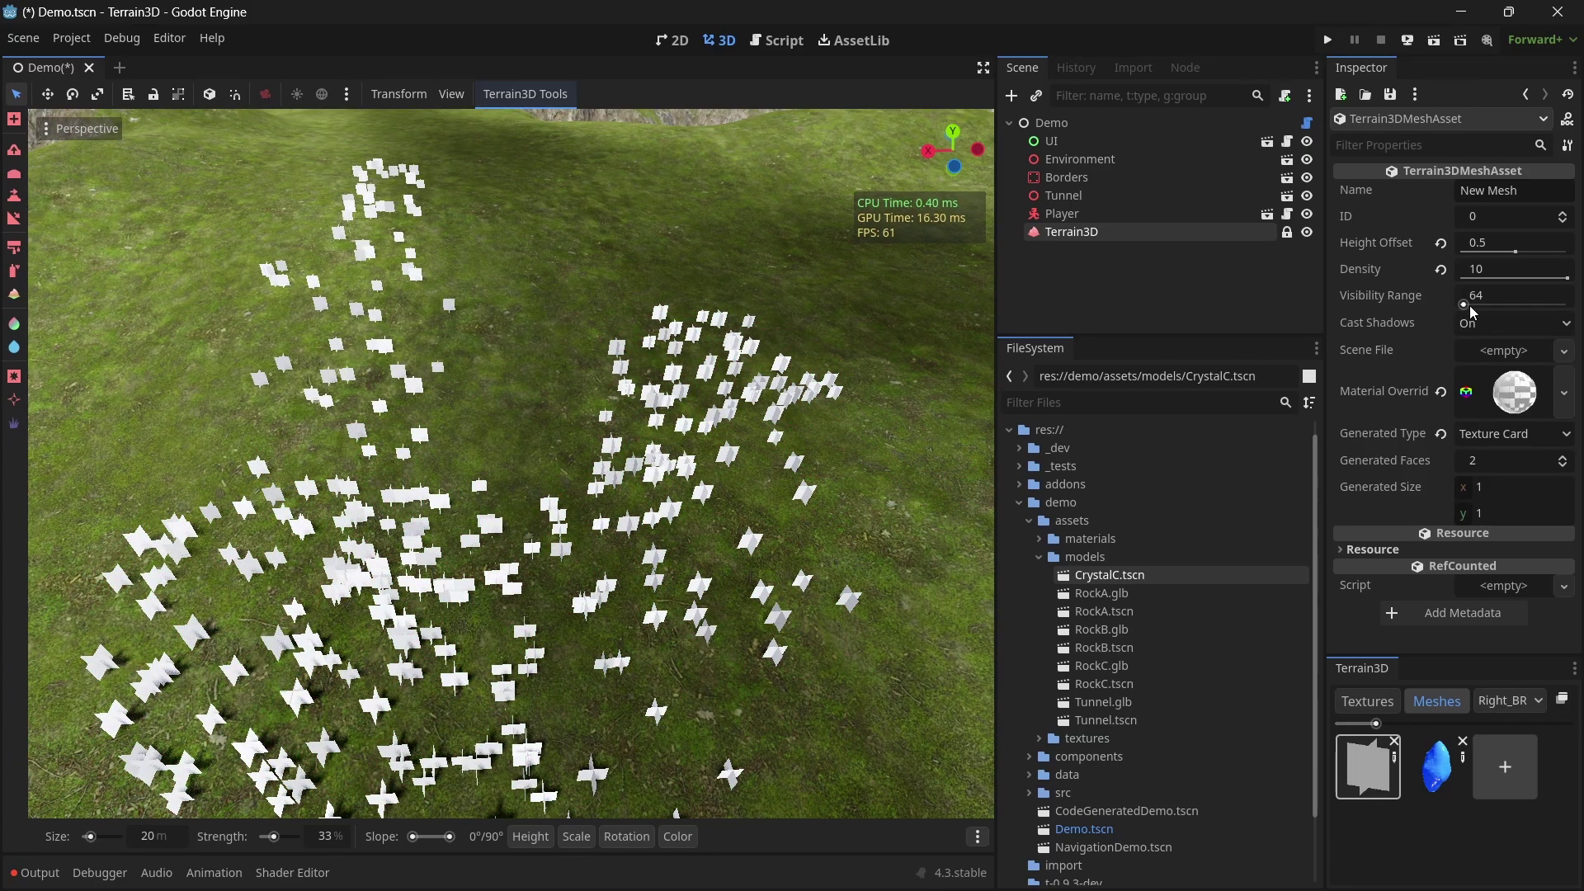
left_click_drag(1467, 308, 1551, 305)
mouse_move(512, 413)
right_mouse_down()
mouse_move(511, 528)
mouse_move(776, 528)
mouse_move(775, 363)
right_mouse_up()
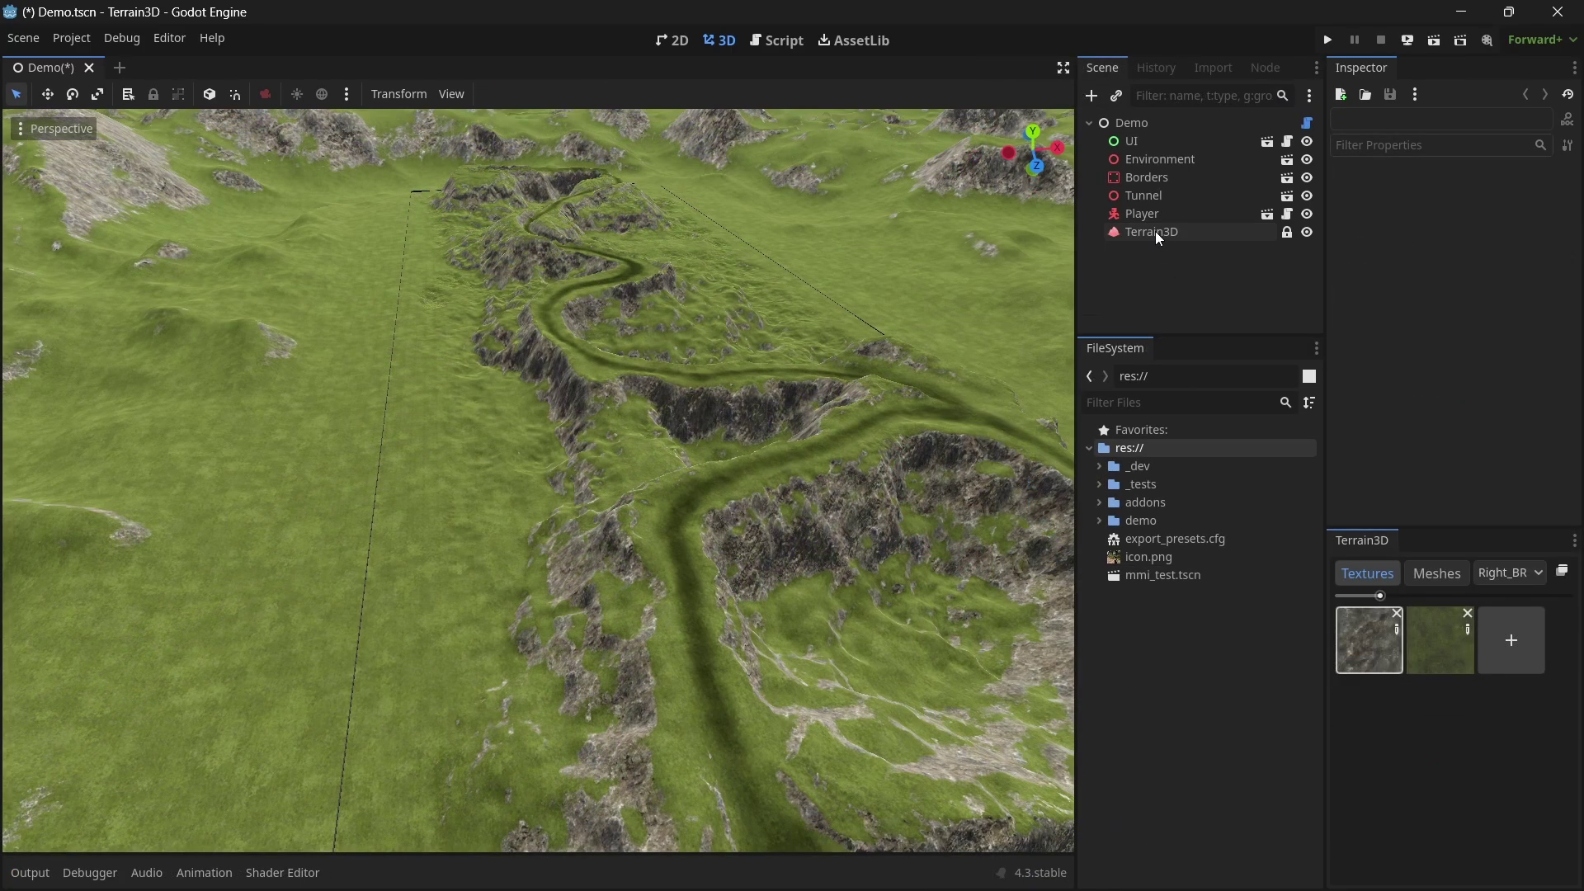
Select the Terrain3D node and turn on its debug grid overlay across the terrain.
left_click(1155, 231)
scroll(1426, 353, "down", 15)
left_click(1419, 336)
scroll(1520, 396, "down", 5)
left_click(1495, 366)
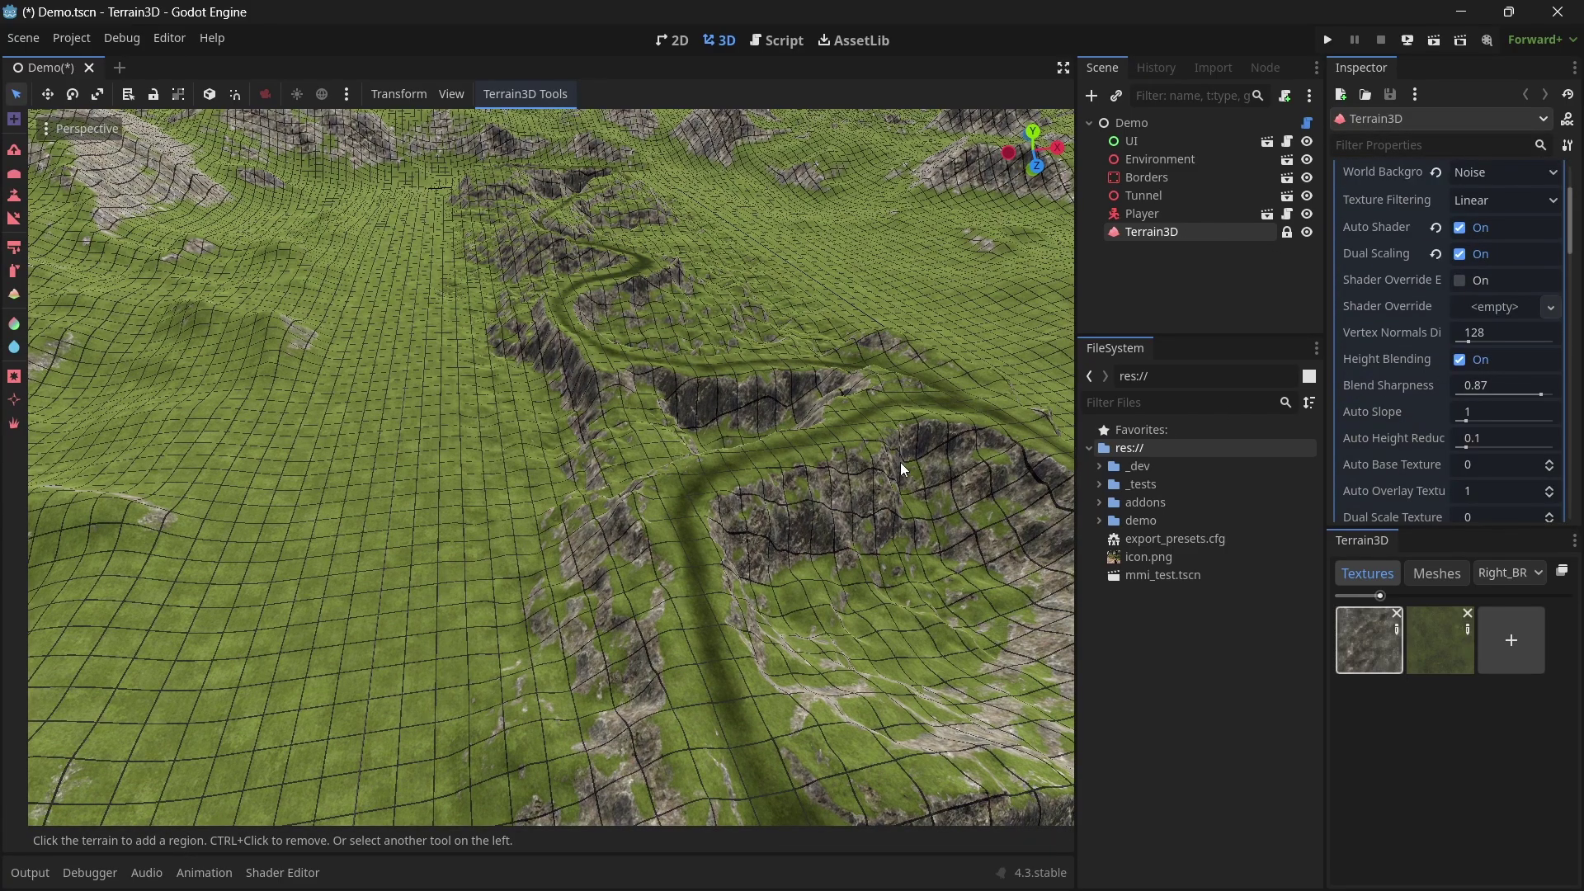
middle_click_drag(901, 469, 668, 475)
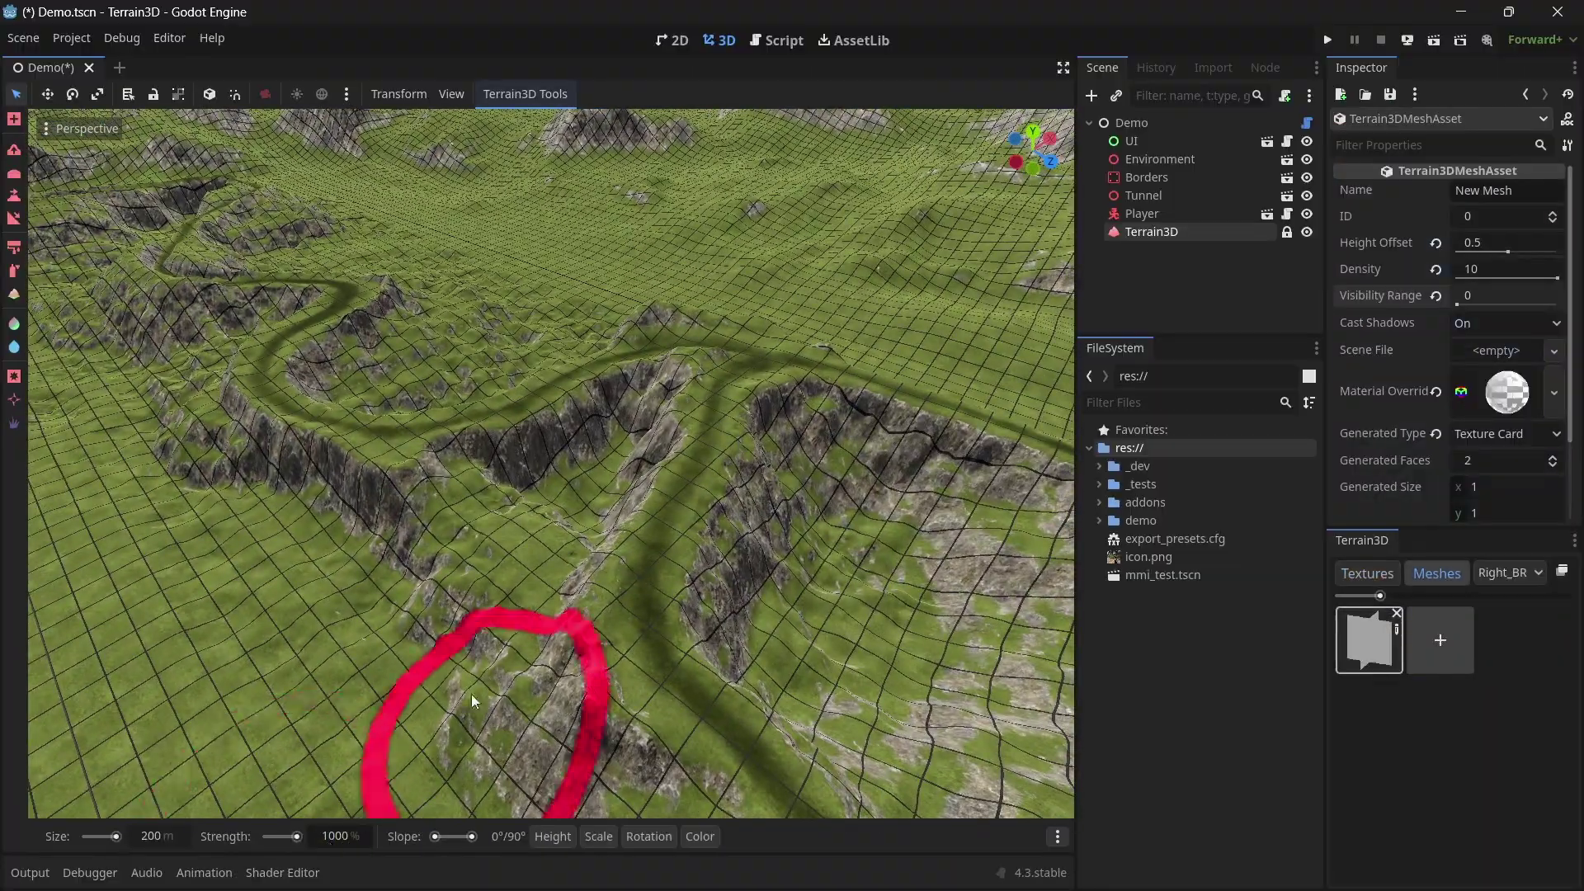
Paint the New Mesh over the hills with a 200 m brush at 1000% strength, and inspect the instances from different viewpoints.
mouse_move(706, 461)
left_mouse_down()
mouse_move(754, 539)
mouse_move(922, 578)
mouse_move(948, 841)
mouse_move(444, 584)
left_mouse_up()
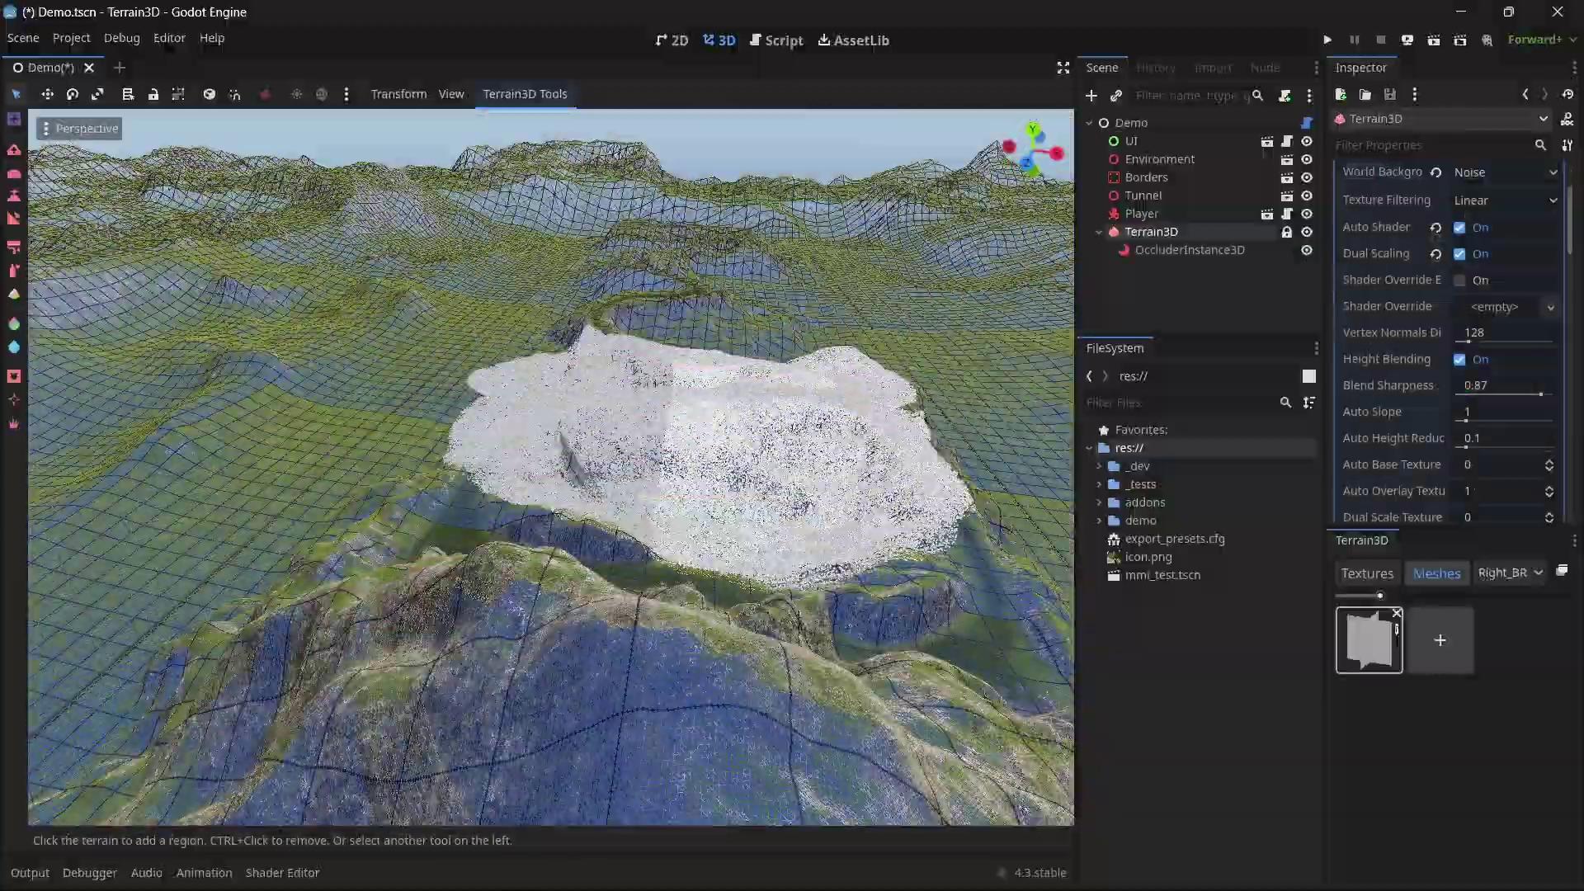
scroll(551, 466, "up", 5)
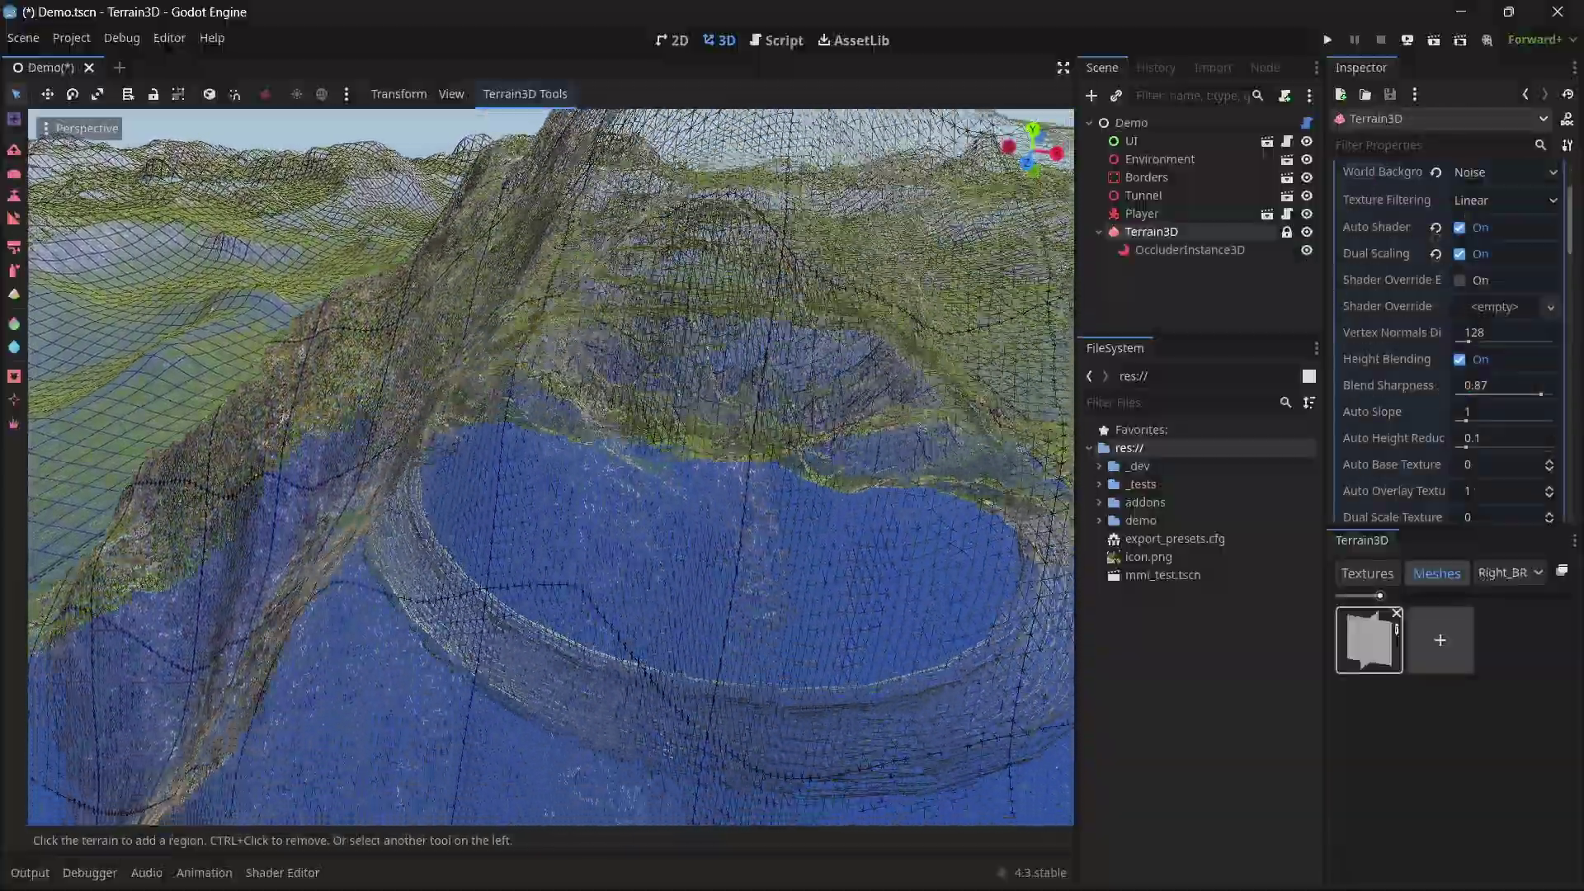
middle_click_drag(552, 466, 551, 322)
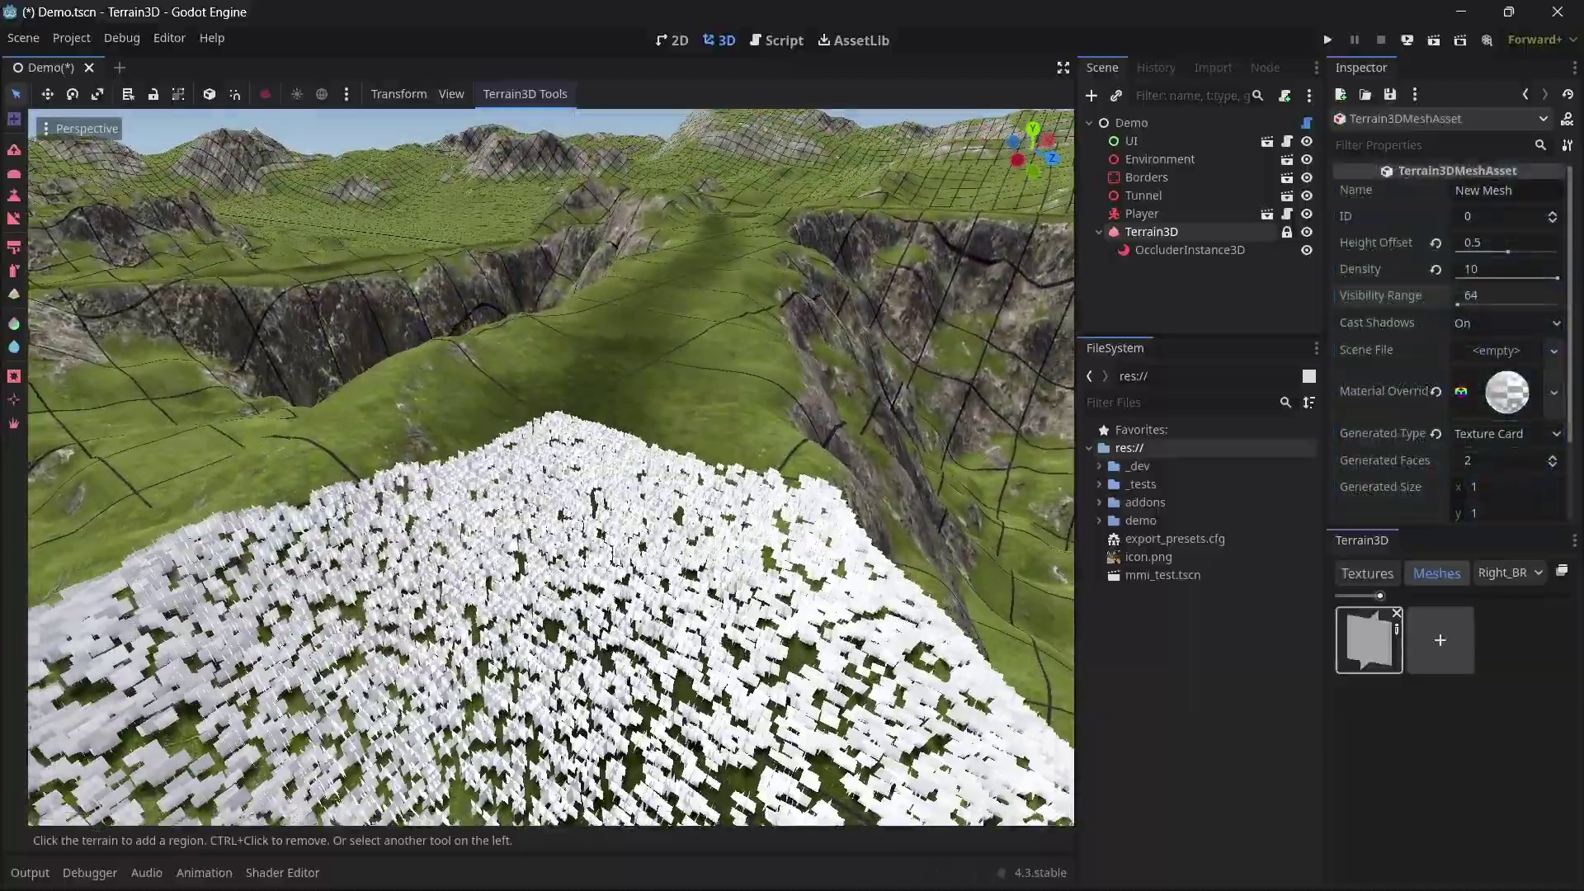
middle_click_drag(551, 322, 479, 264)
Set the New Mesh material override's distance fade to PixelAlpha with a minimum distance of 50 m.
left_click(1506, 393)
scroll(1559, 226, "down", 10)
left_click(1418, 393)
left_click(1465, 415)
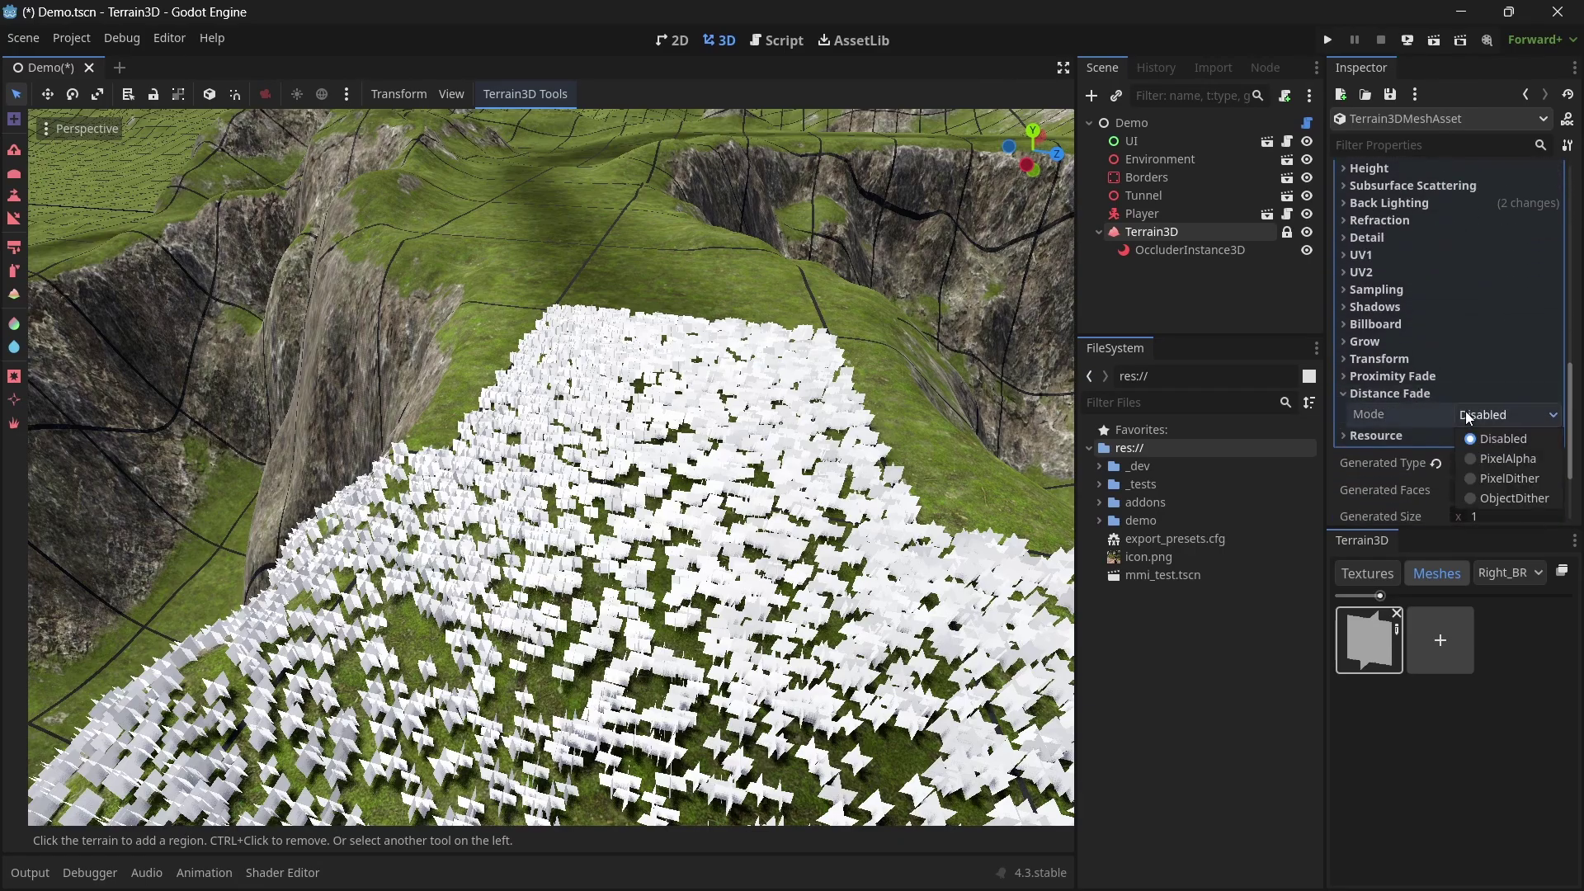
left_click(1490, 458)
scroll(1554, 486, "down", 2)
left_click_drag(1476, 332, 1488, 328)
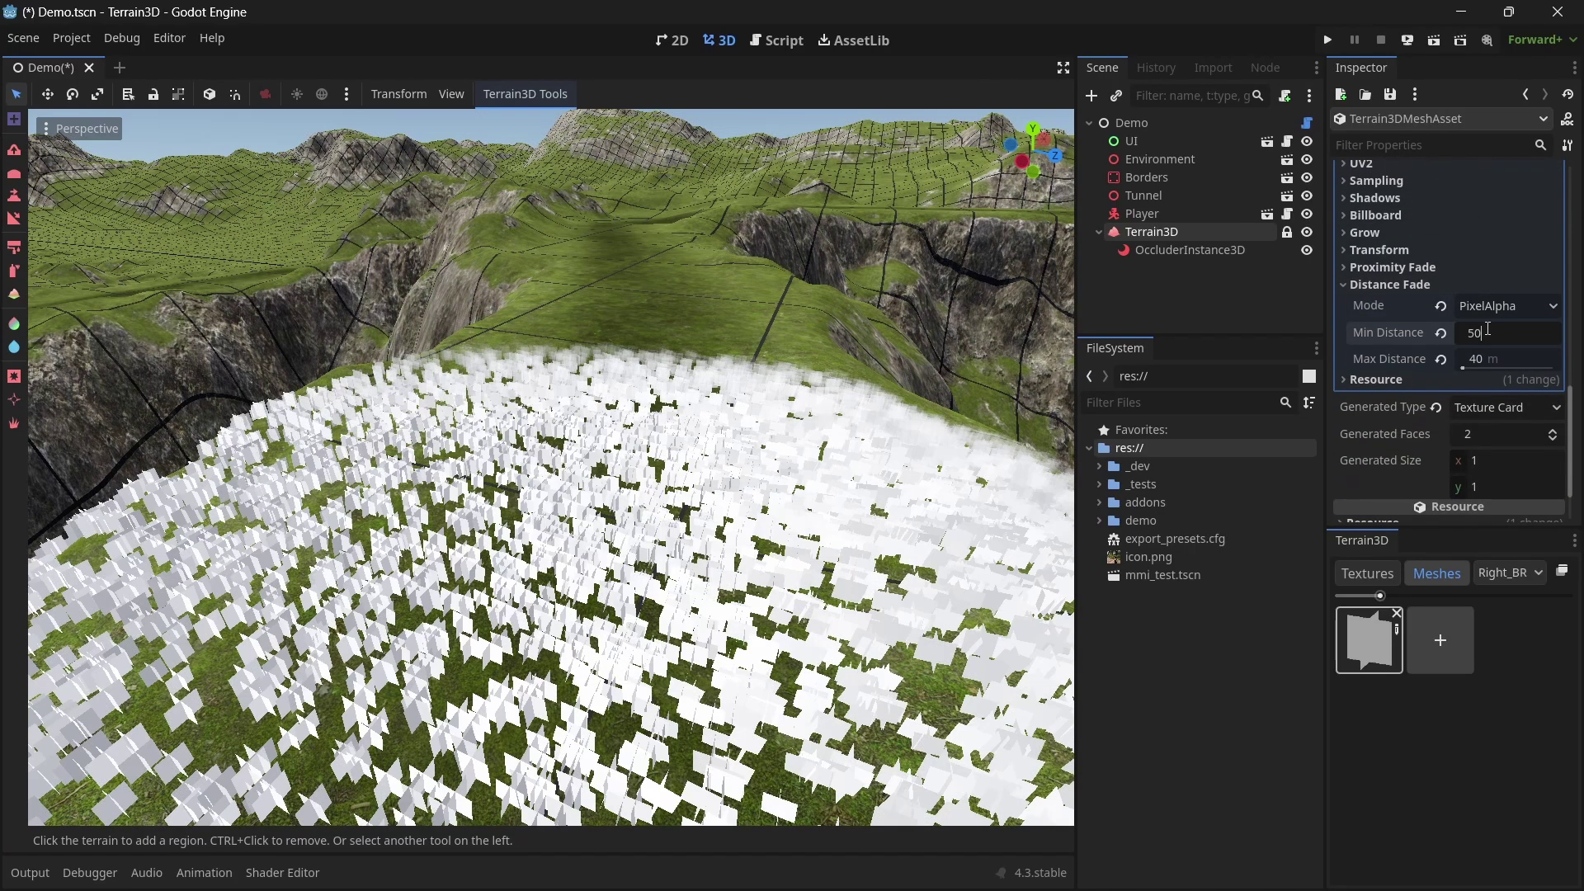
right_click_drag(967, 419, 924, 408)
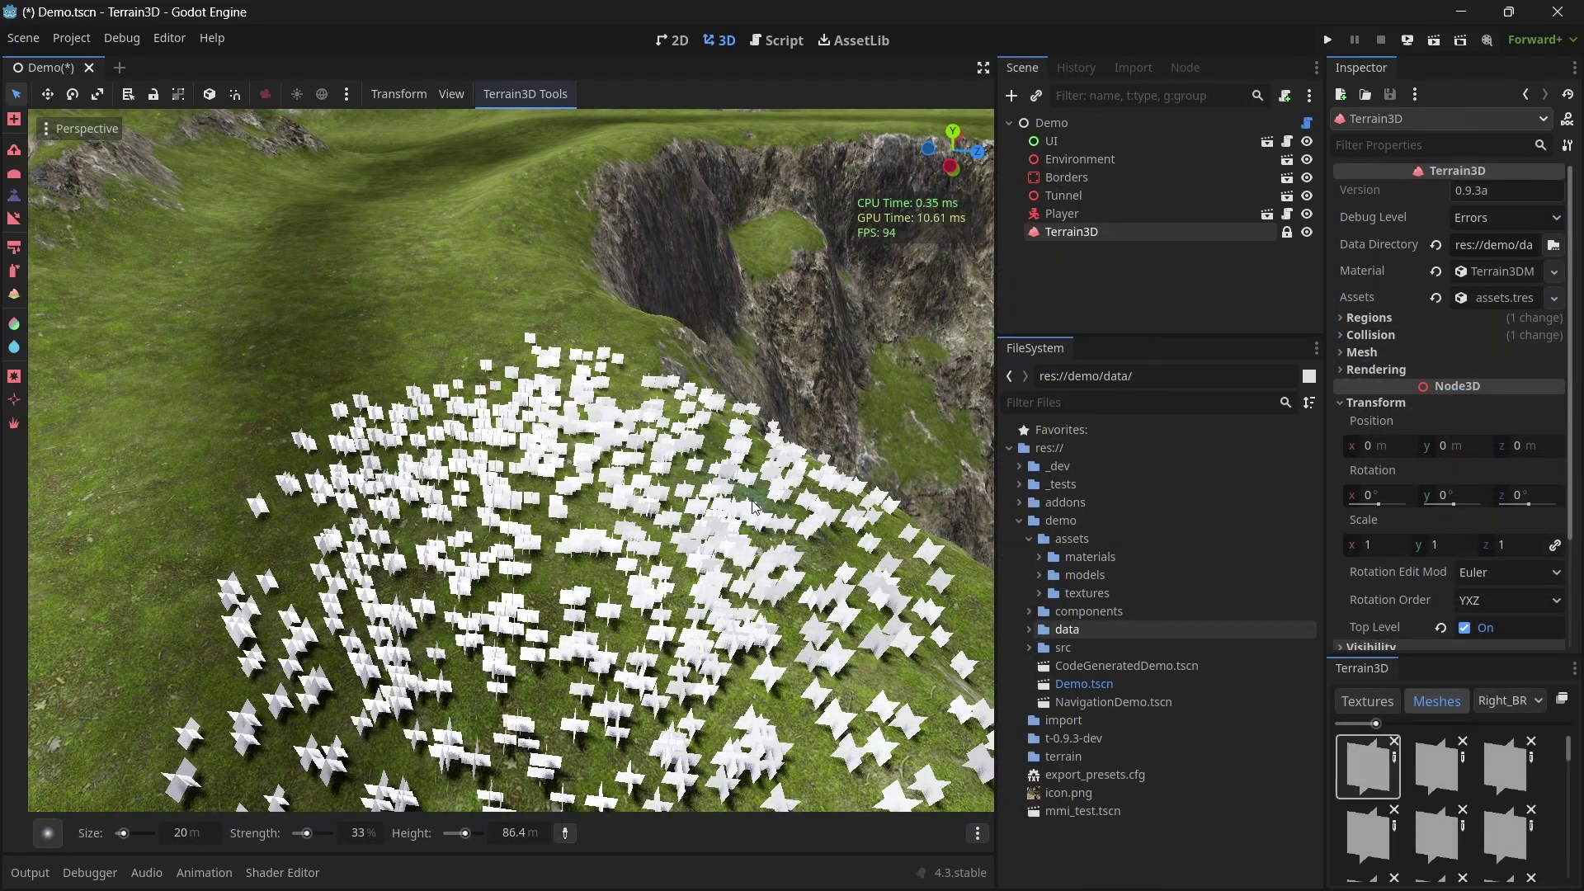
Sculpt the ground beneath the painted meshes with the 20 m Height brush at 33% strength and a height of 86.4 m.
mouse_move(685, 429)
left_mouse_down()
mouse_move(711, 789)
mouse_move(413, 709)
mouse_move(214, 610)
mouse_move(371, 536)
mouse_move(629, 676)
mouse_move(784, 462)
mouse_move(578, 396)
mouse_move(272, 429)
mouse_move(610, 788)
left_mouse_up()
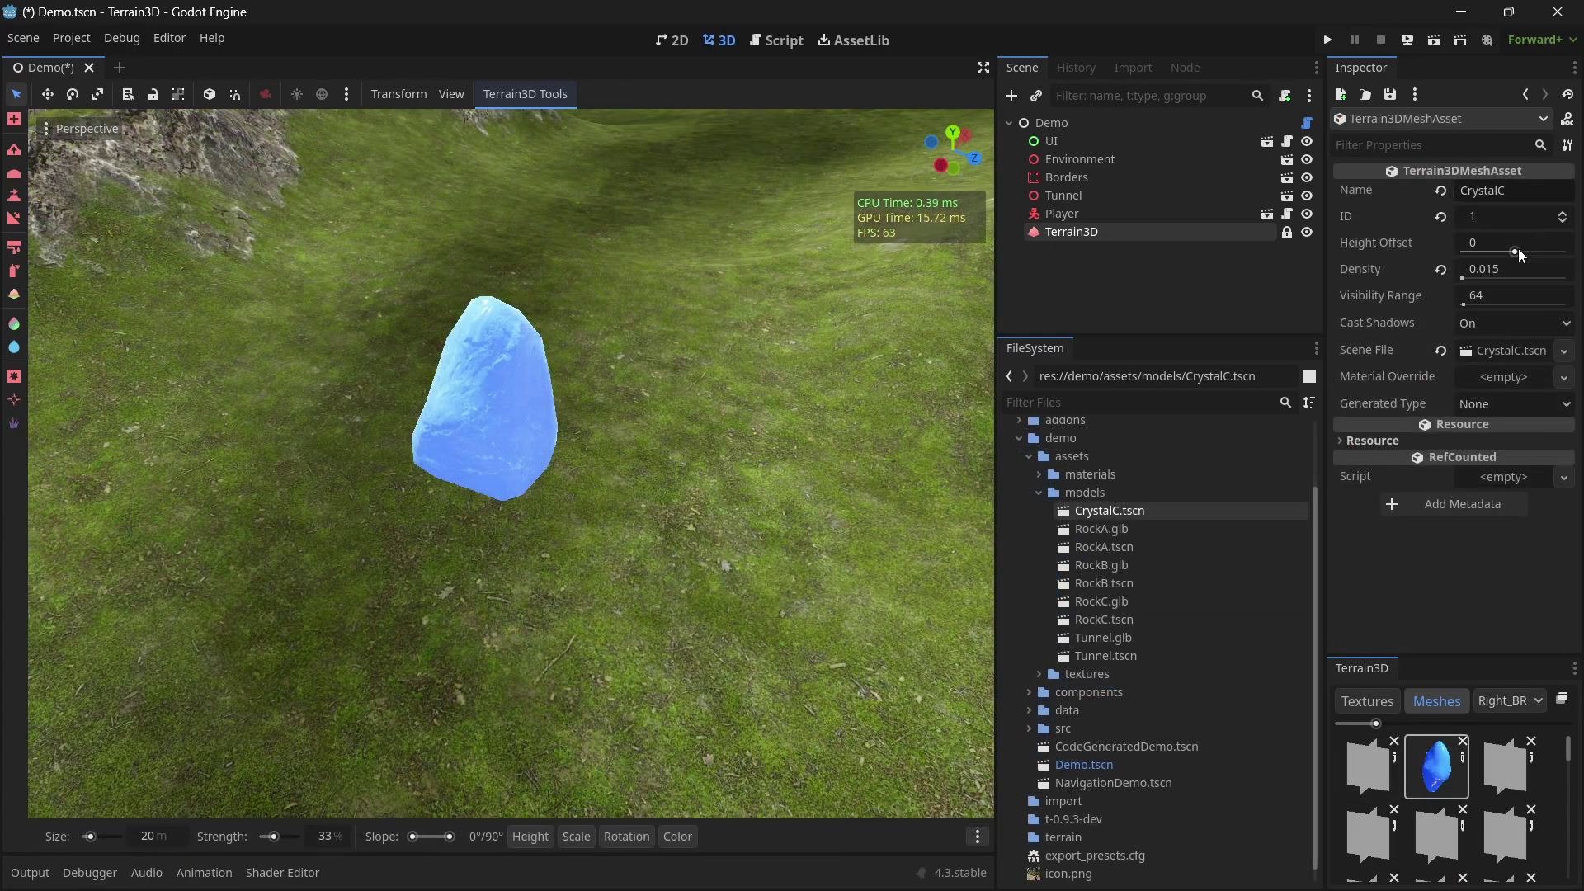
Place three CrystalC meshes beside the existing crystal, using asset height offsets of 2.19, 7.505 and -2.295.
left_click(1519, 250)
left_click(729, 412)
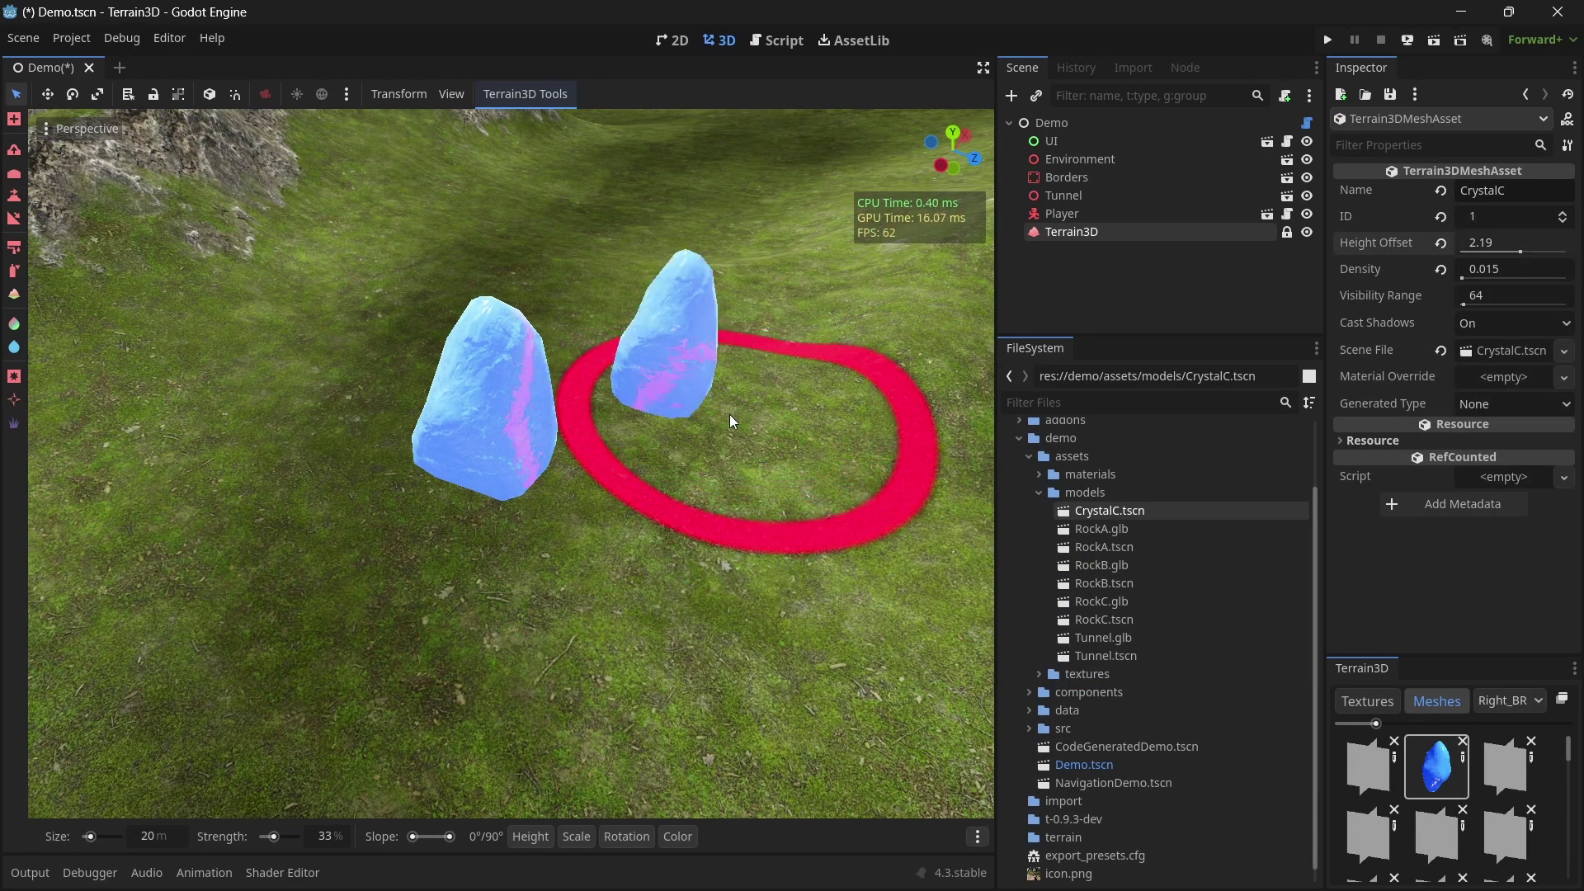
left_click_drag(1525, 252, 1536, 252)
left_click(805, 406)
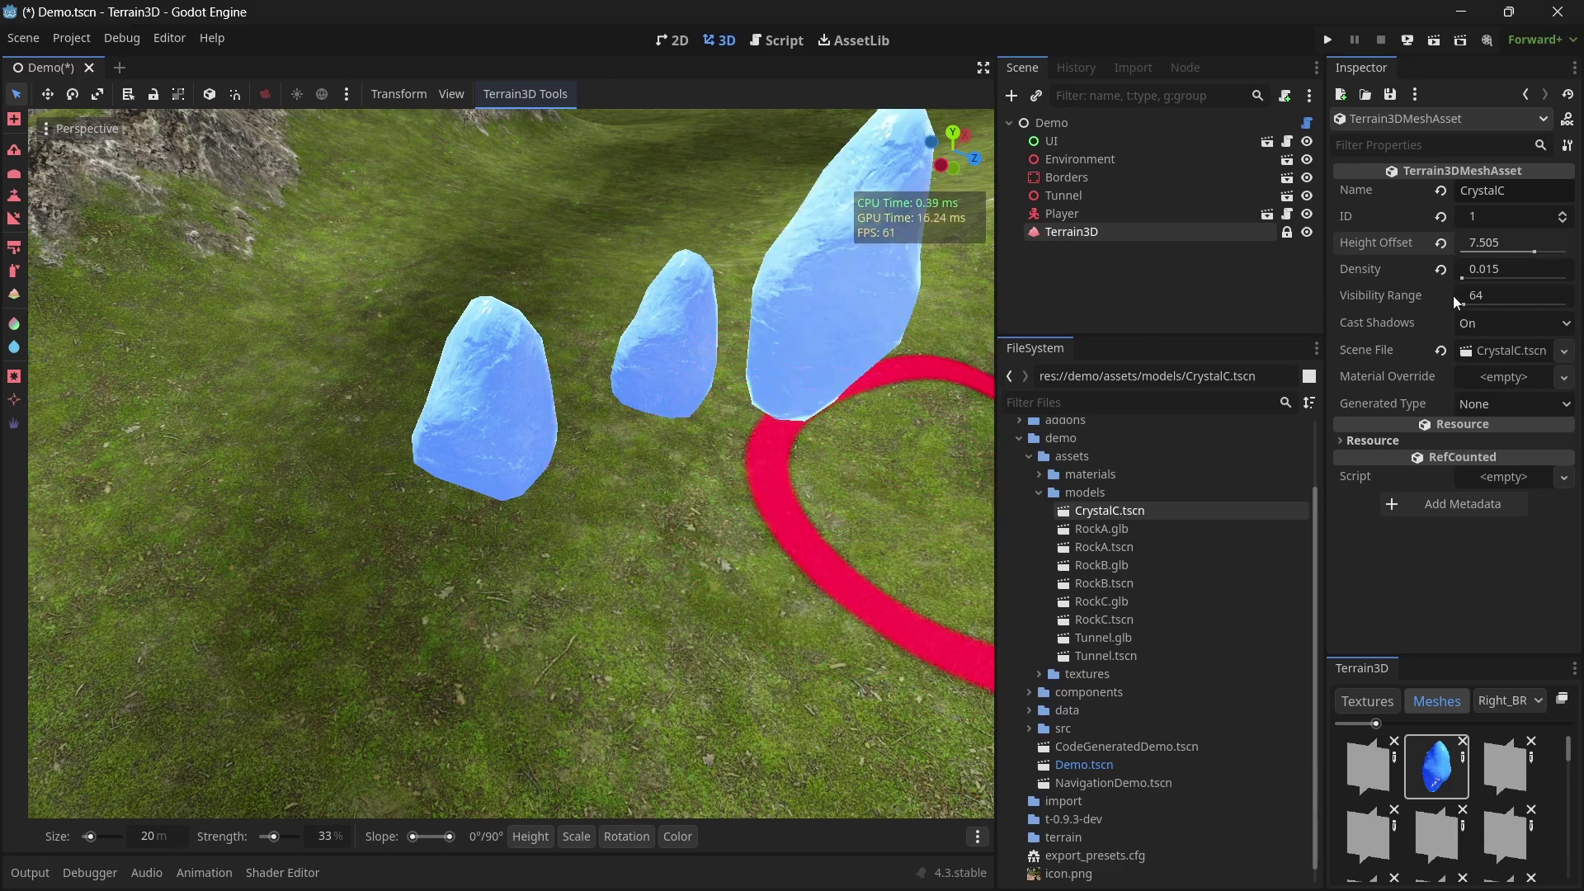
left_click_drag(1517, 250, 1508, 251)
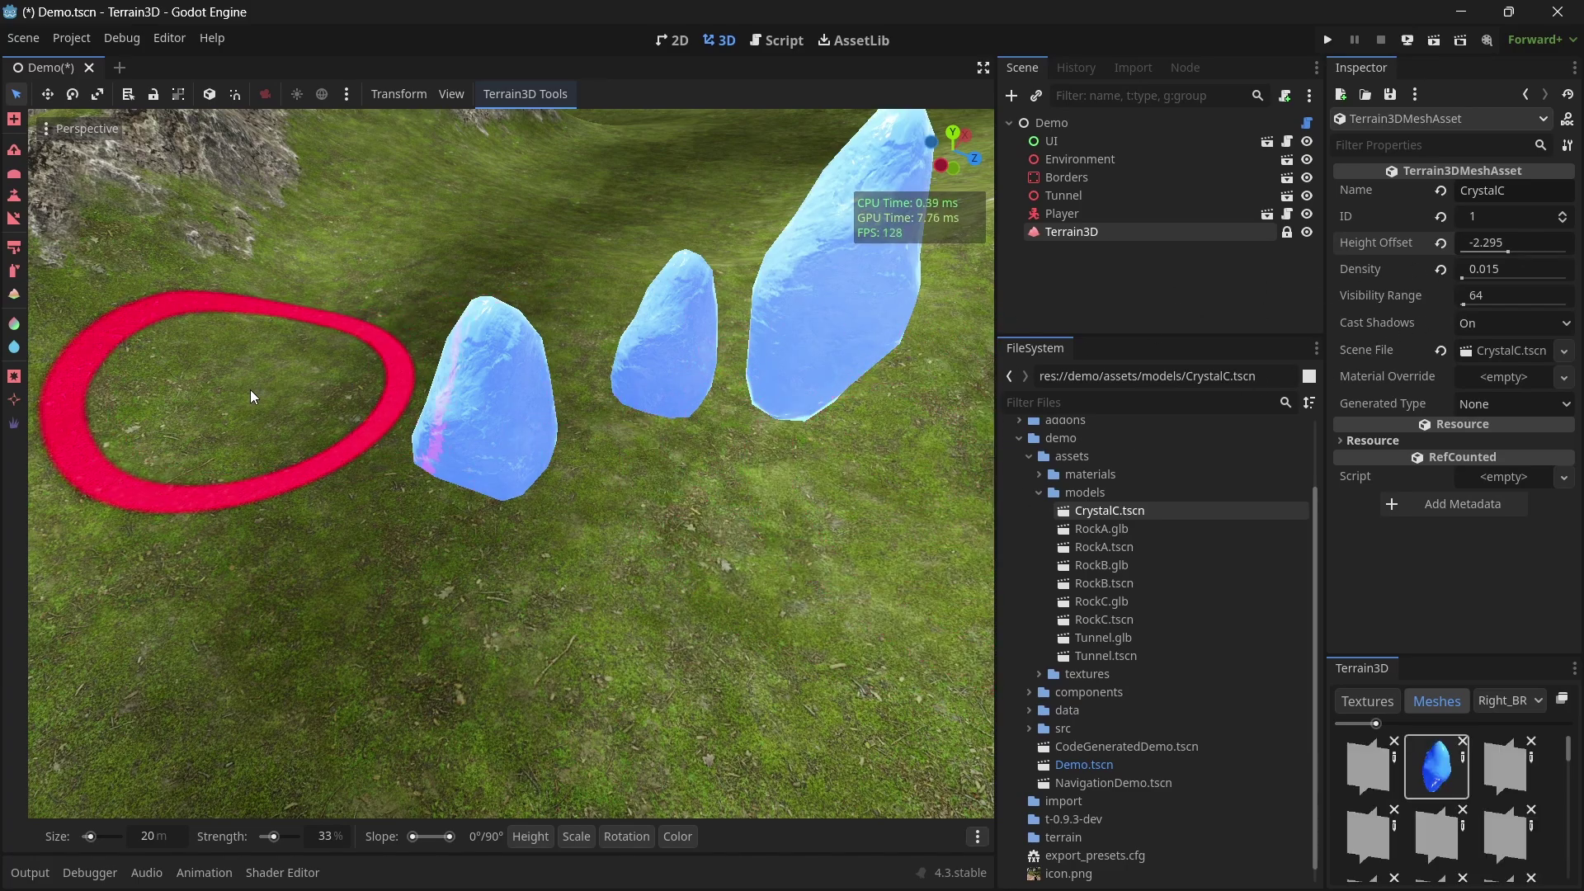
left_click(249, 419)
right_click_drag(251, 627, 255, 544)
Raise the brush's height offset to 3.55 m and place more CrystalC meshes behind the existing row.
mouse_move(533, 835)
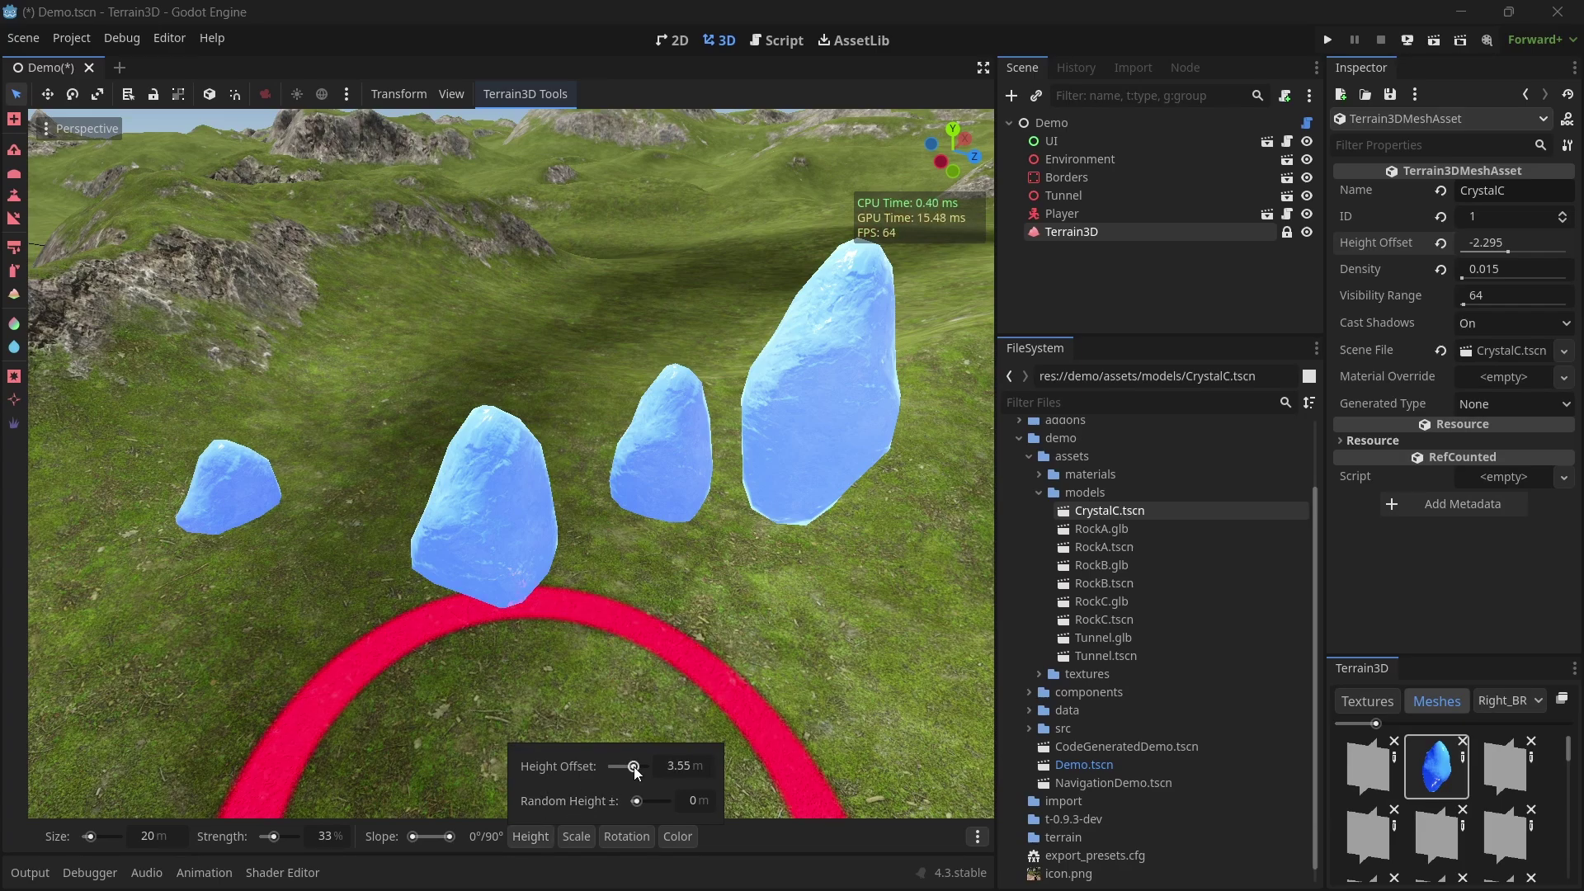
left_click(425, 415)
left_click(379, 386)
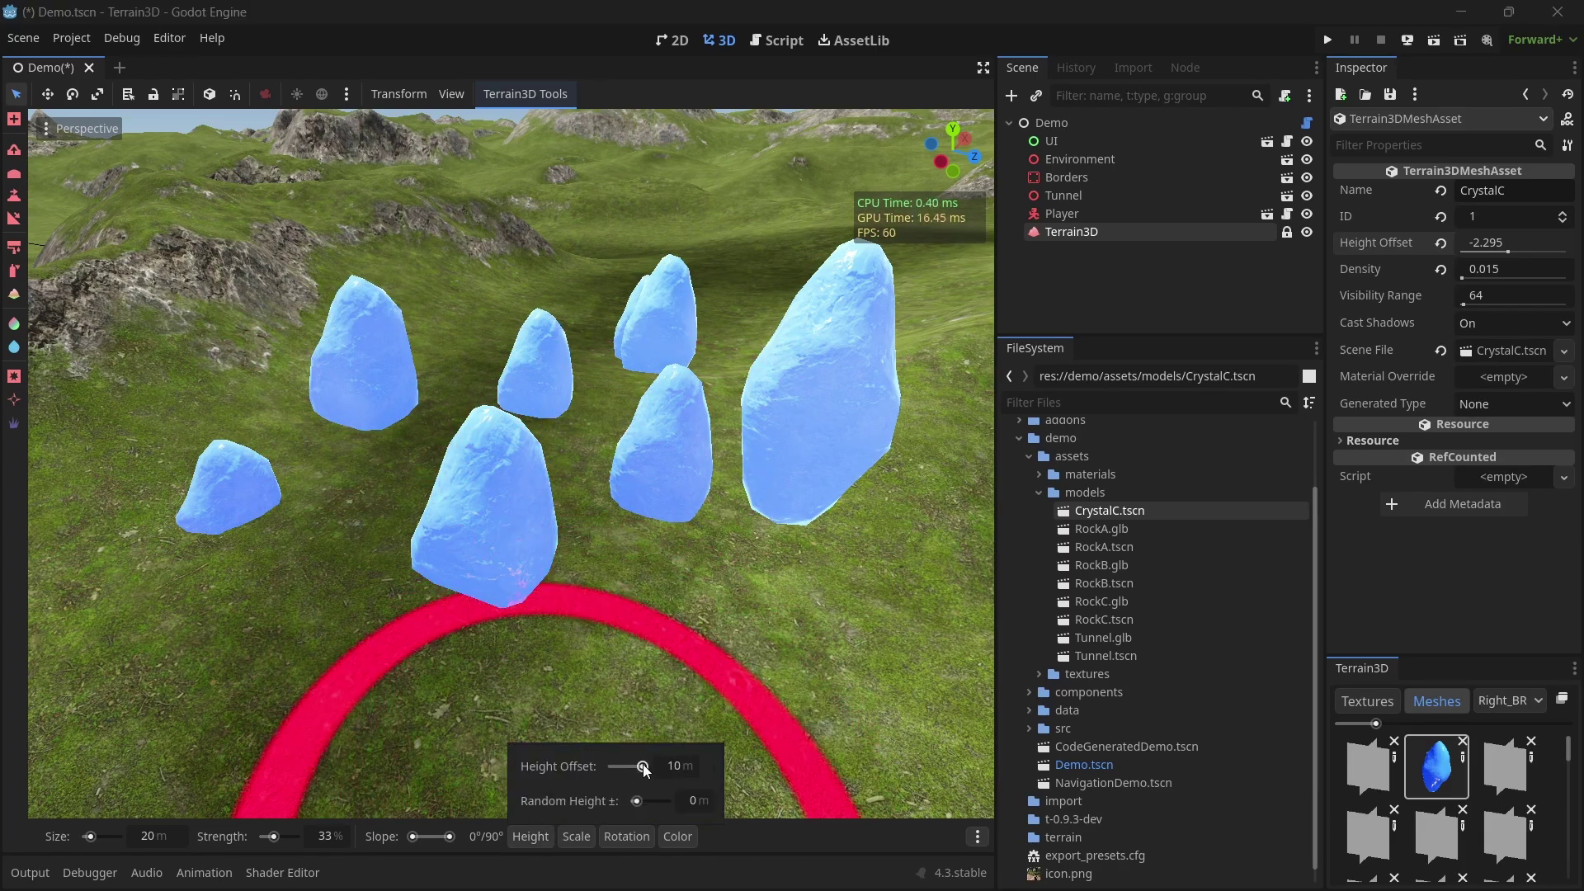
Place a CrystalC mesh with a 10 m brush height offset and smooth the ground beneath the crystals with the 20 m brush at 33% strength.
left_click(497, 318)
left_click(11, 175)
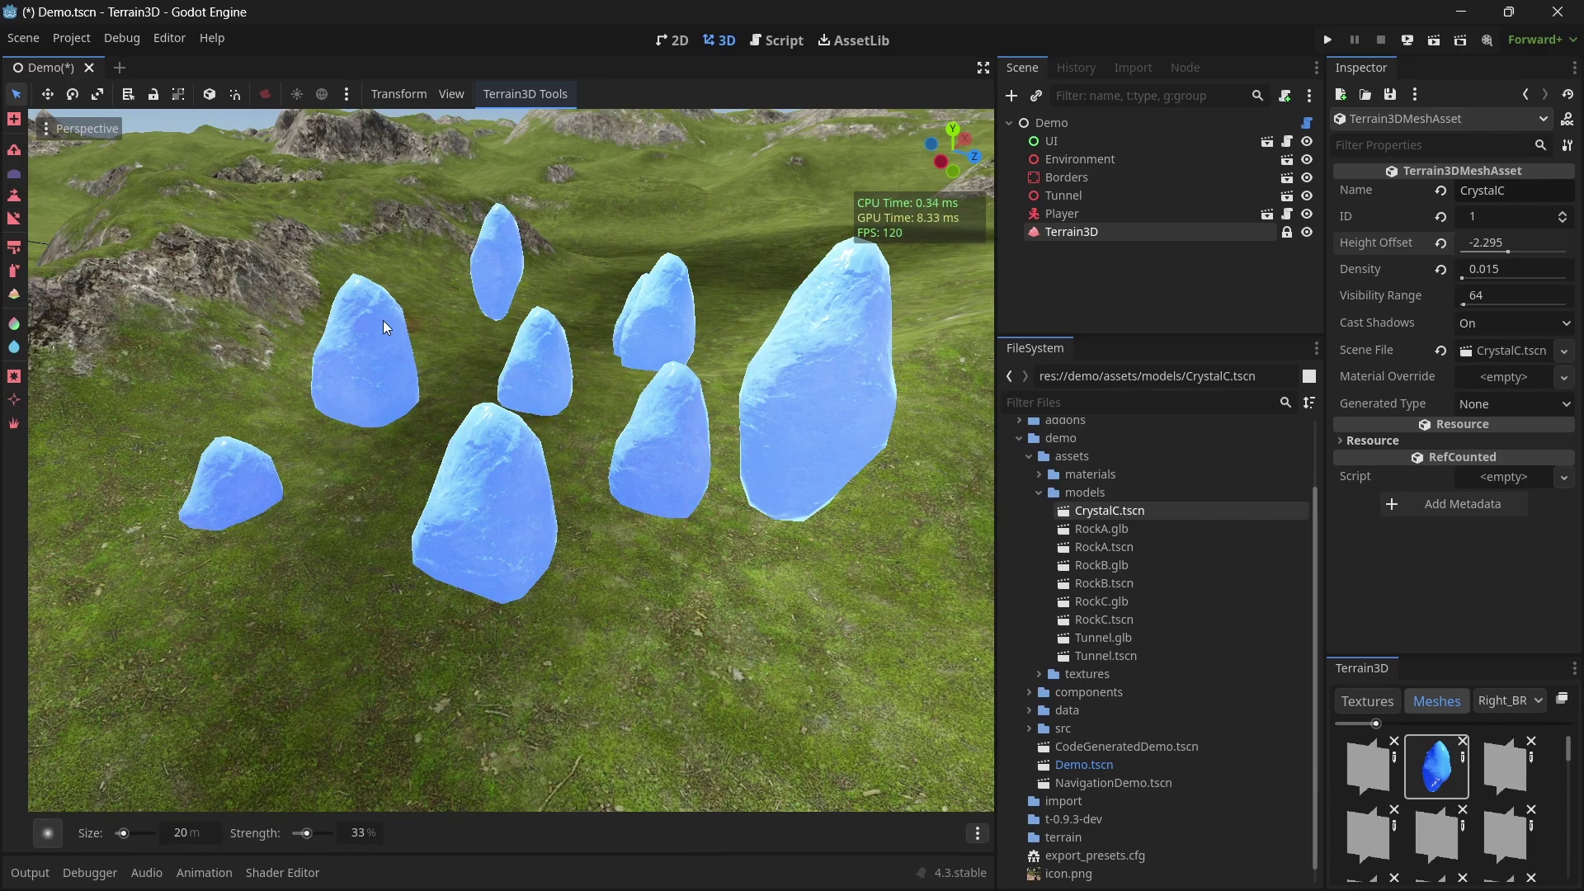
mouse_move(459, 314)
left_mouse_down()
mouse_move(515, 440)
mouse_move(465, 562)
mouse_move(625, 357)
left_mouse_up()
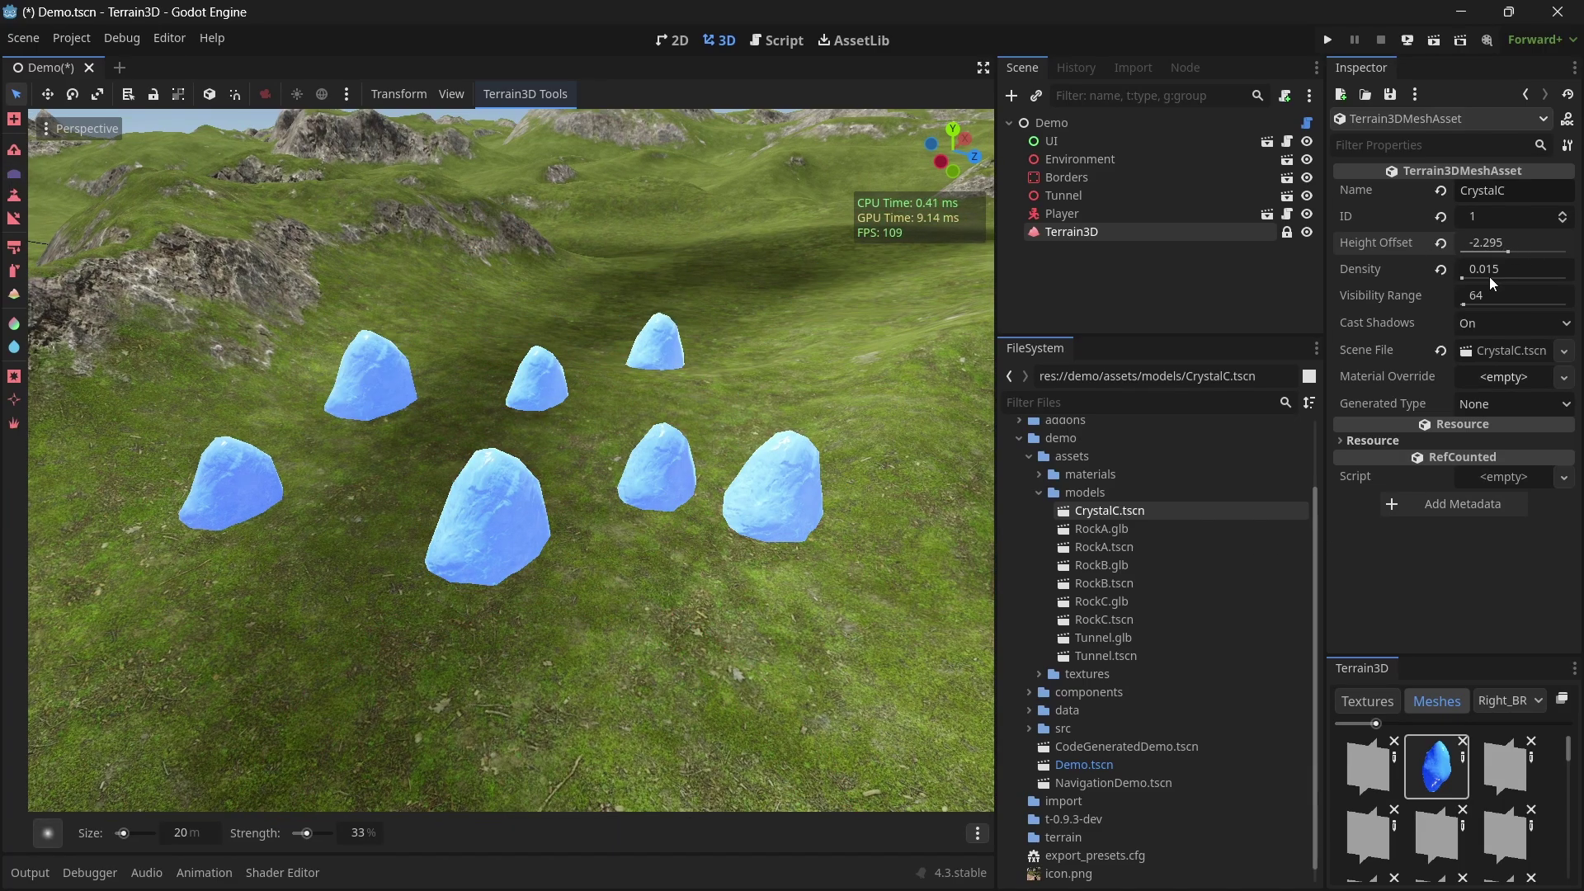
Reset the CrystalC mesh asset's height offset to 0 and adjust it slightly from there.
left_click(1441, 243)
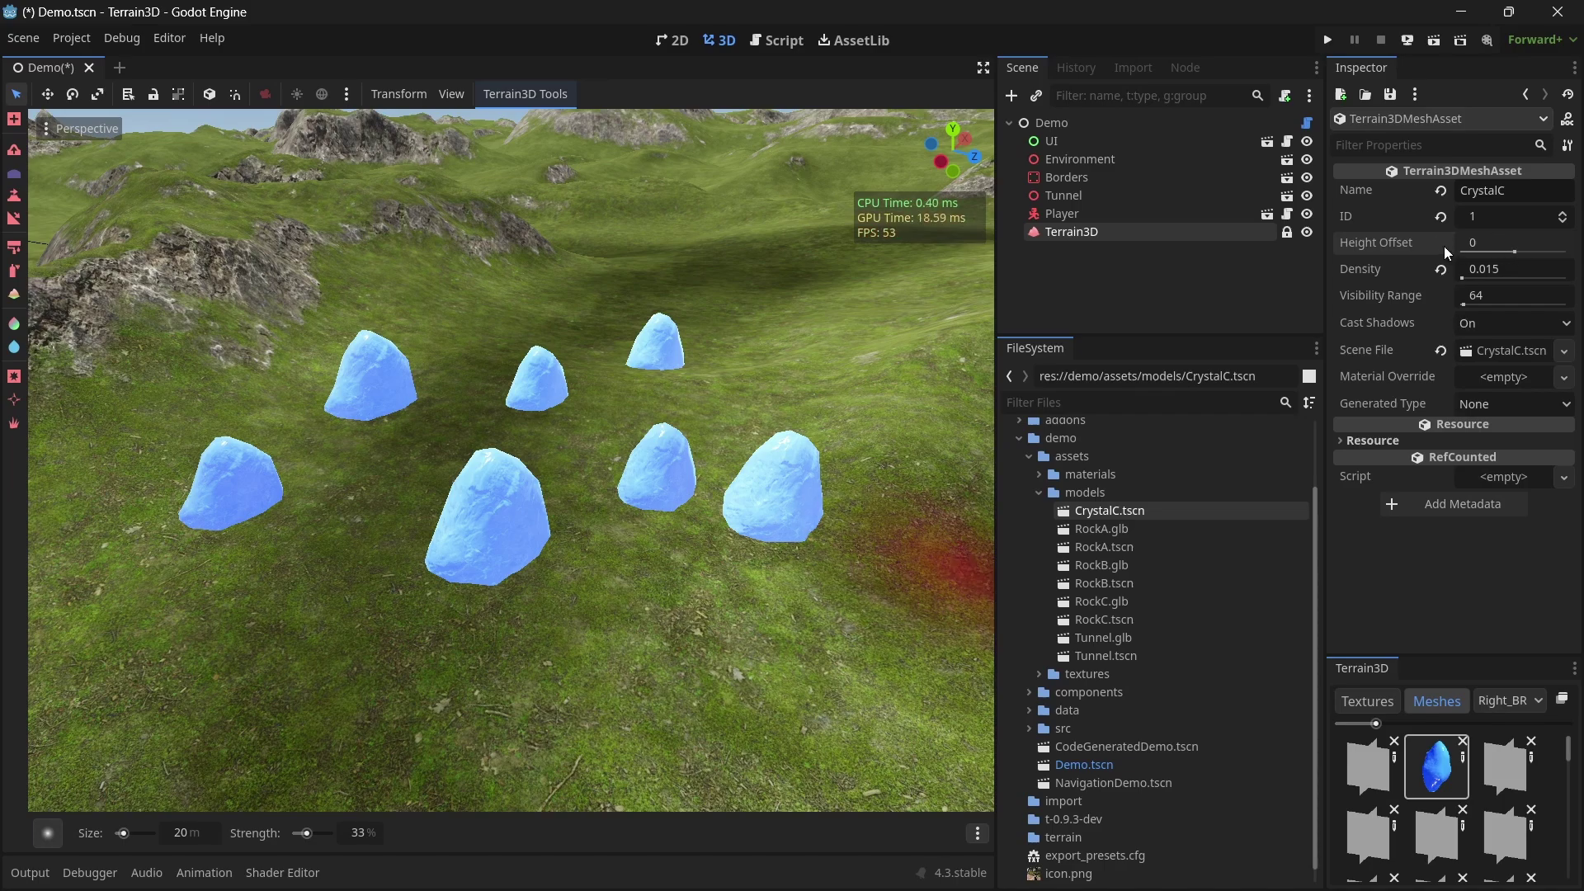
left_click(1523, 251)
left_click_drag(1524, 253, 1527, 252)
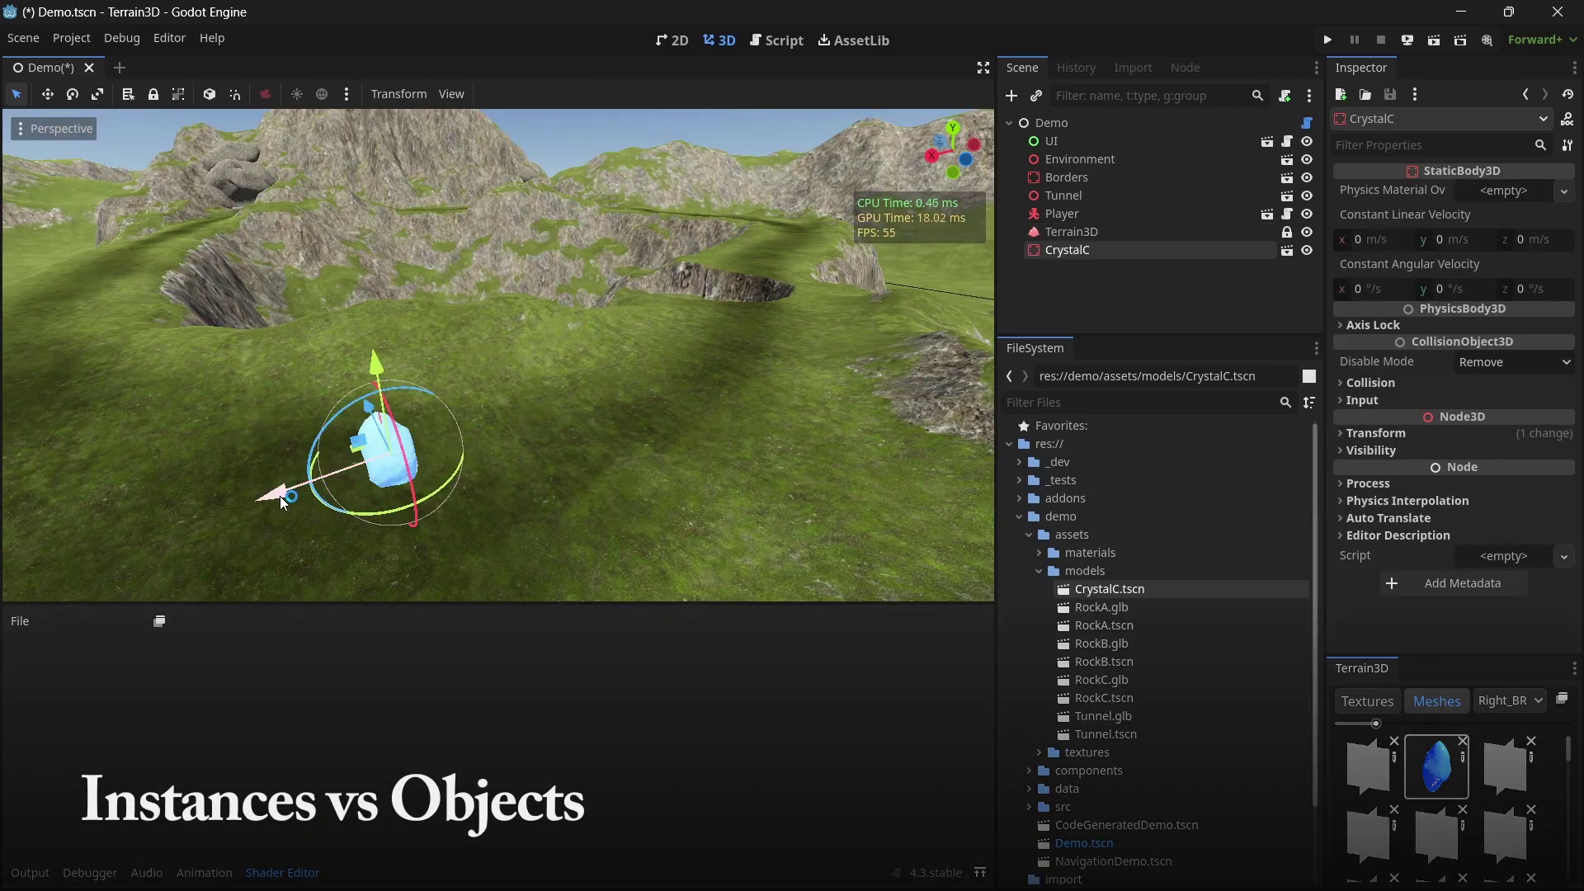
Add CrystalC.tscn to the Demo scene as a standalone object on the grassy terrain.
left_click_drag(578, 347, 534, 305)
right_click_drag(577, 347, 720, 456)
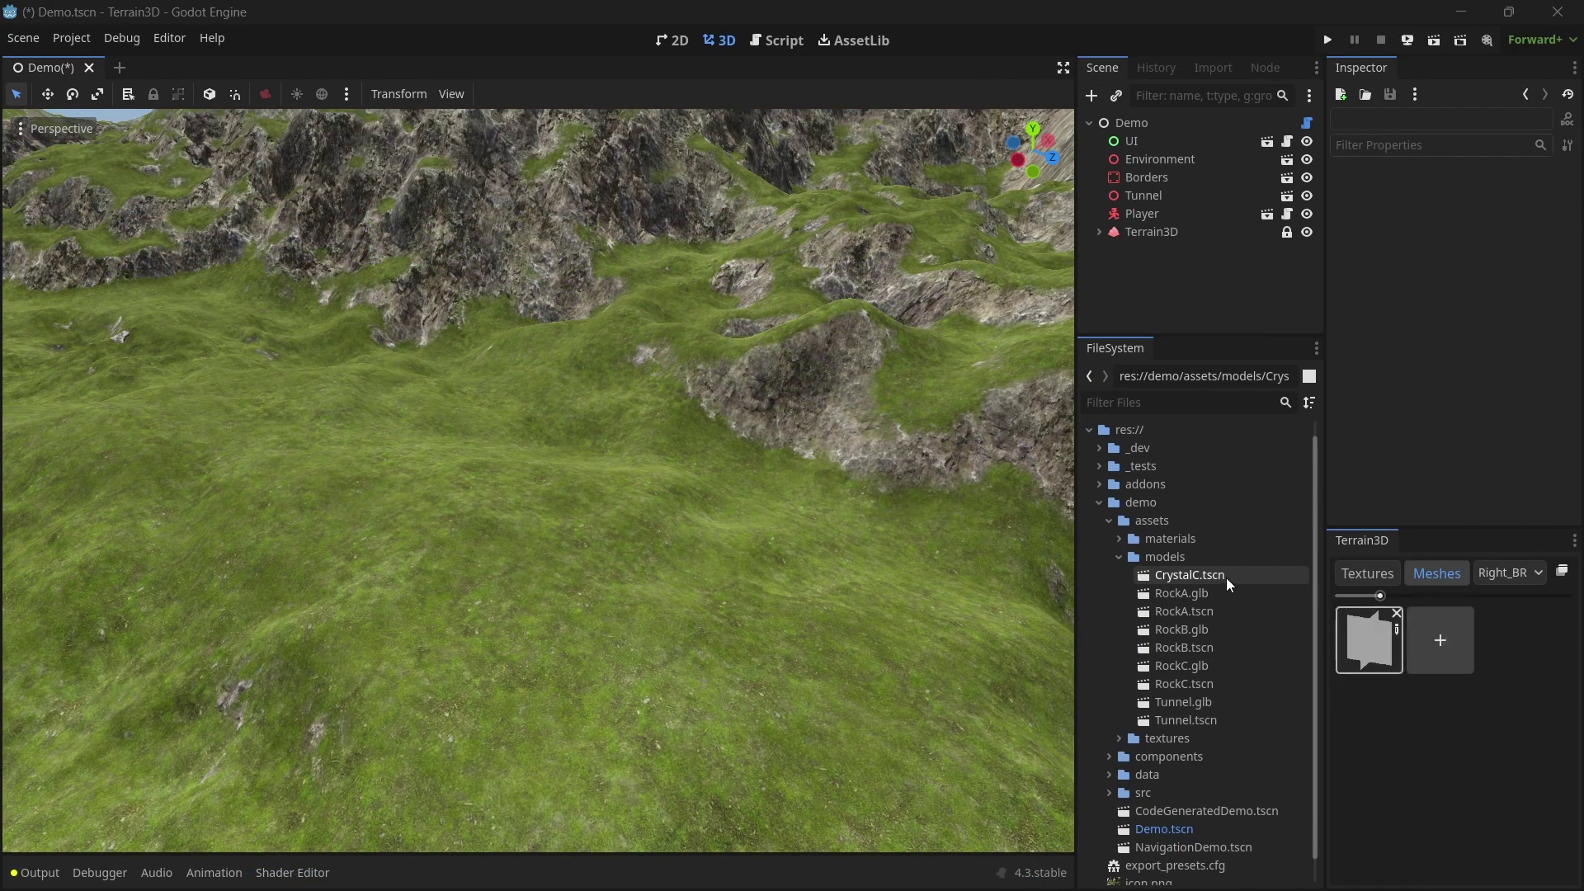
mouse_move(577, 627)
left_mouse_down()
mouse_move(660, 629)
mouse_move(569, 620)
left_mouse_up()
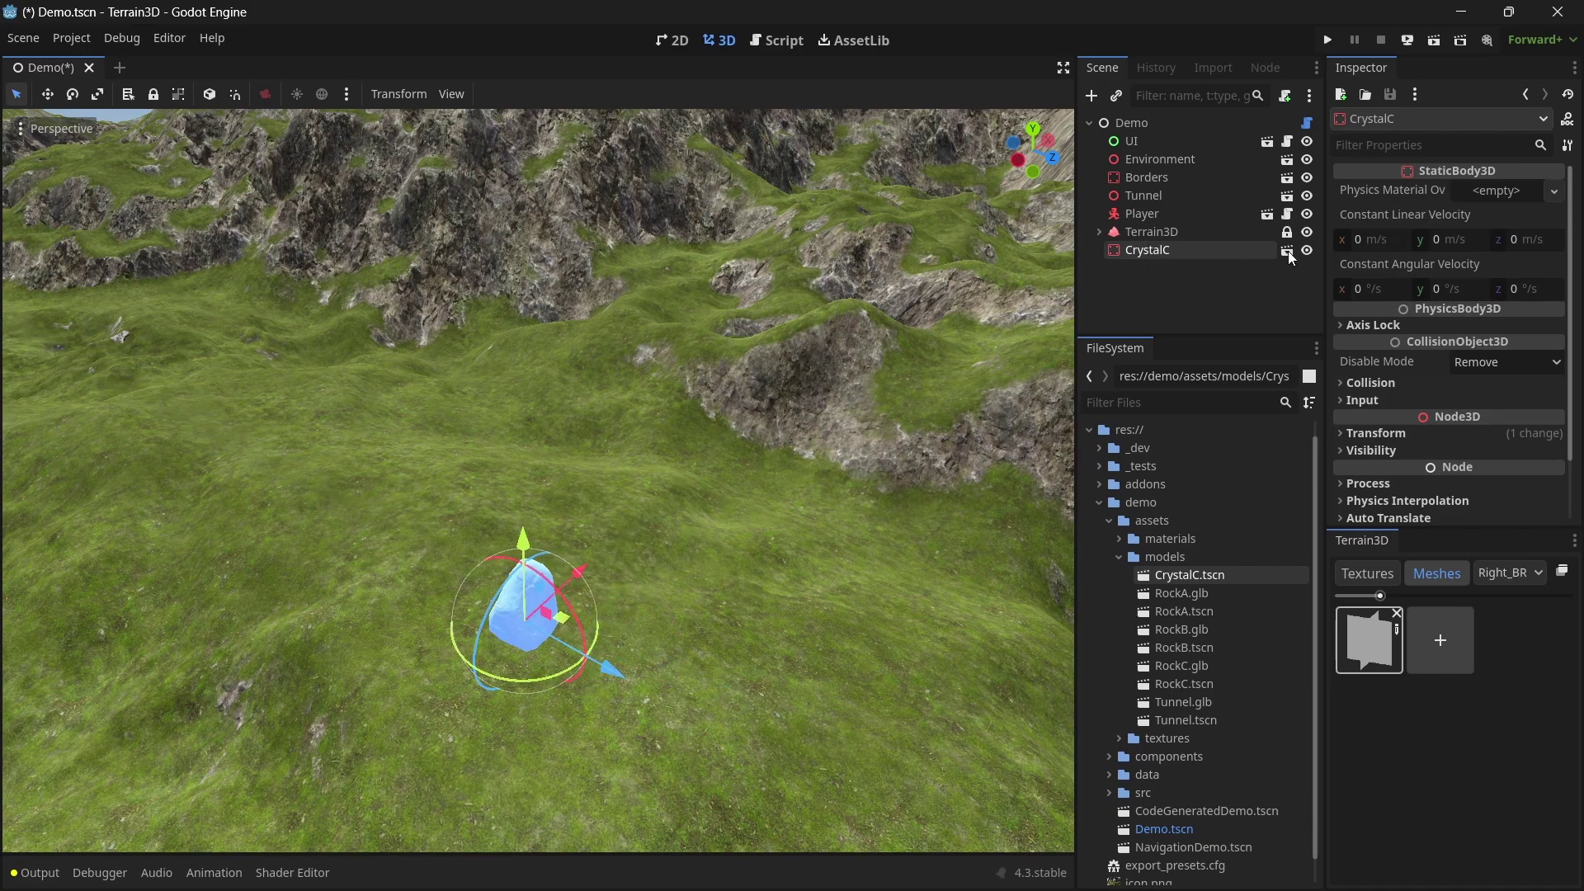
Open the CrystalC scene, select its Rock3 mesh node and search the class reference for "meshi".
left_click(1289, 251)
left_click(1152, 140)
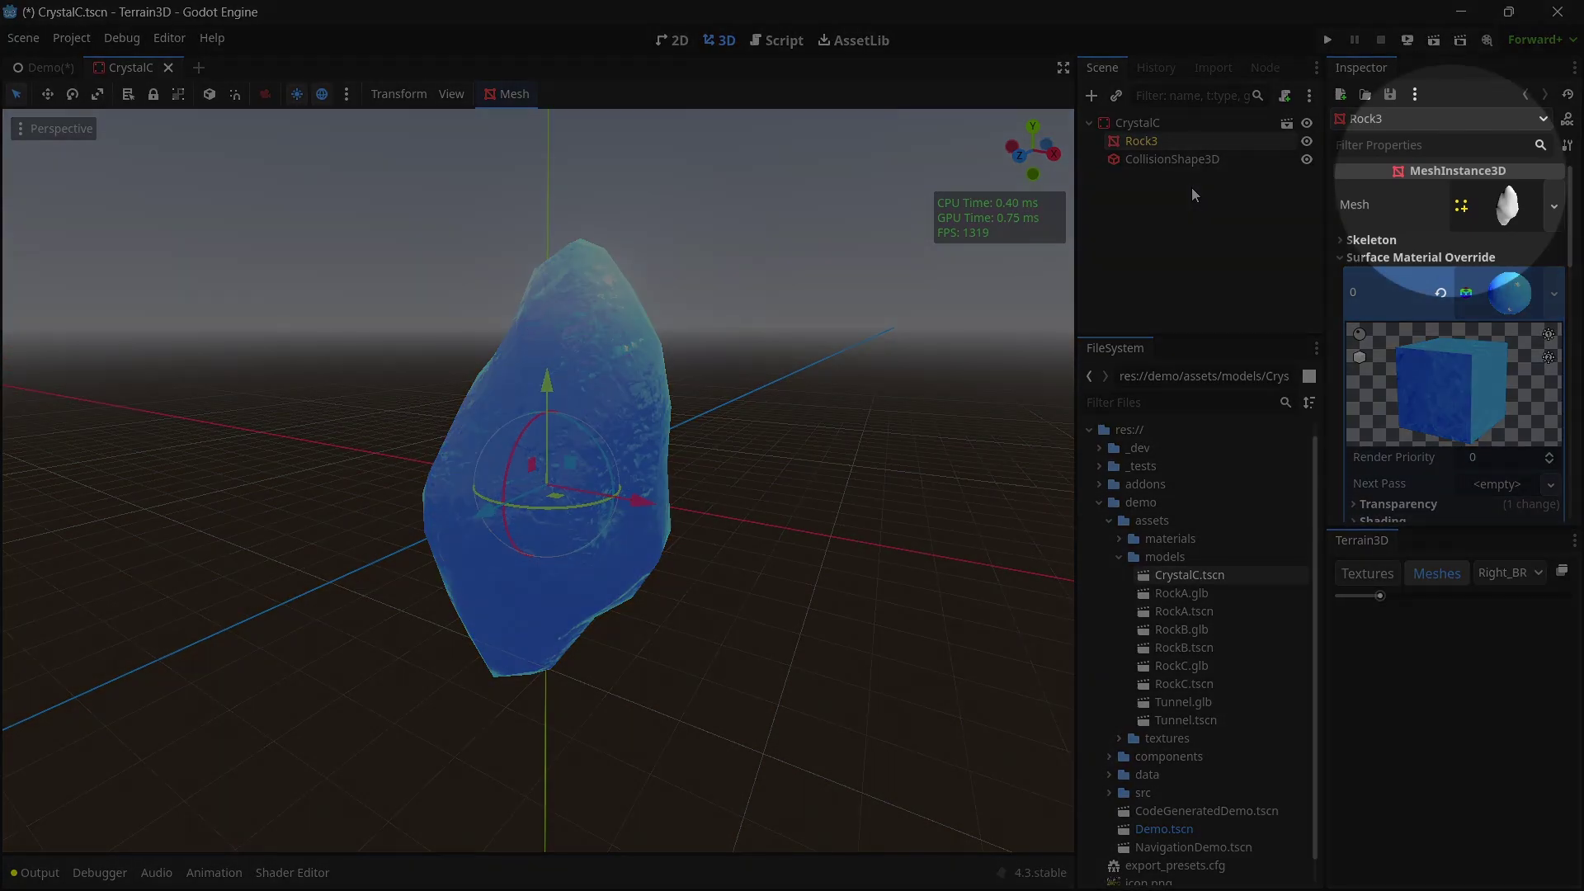
key("F1")
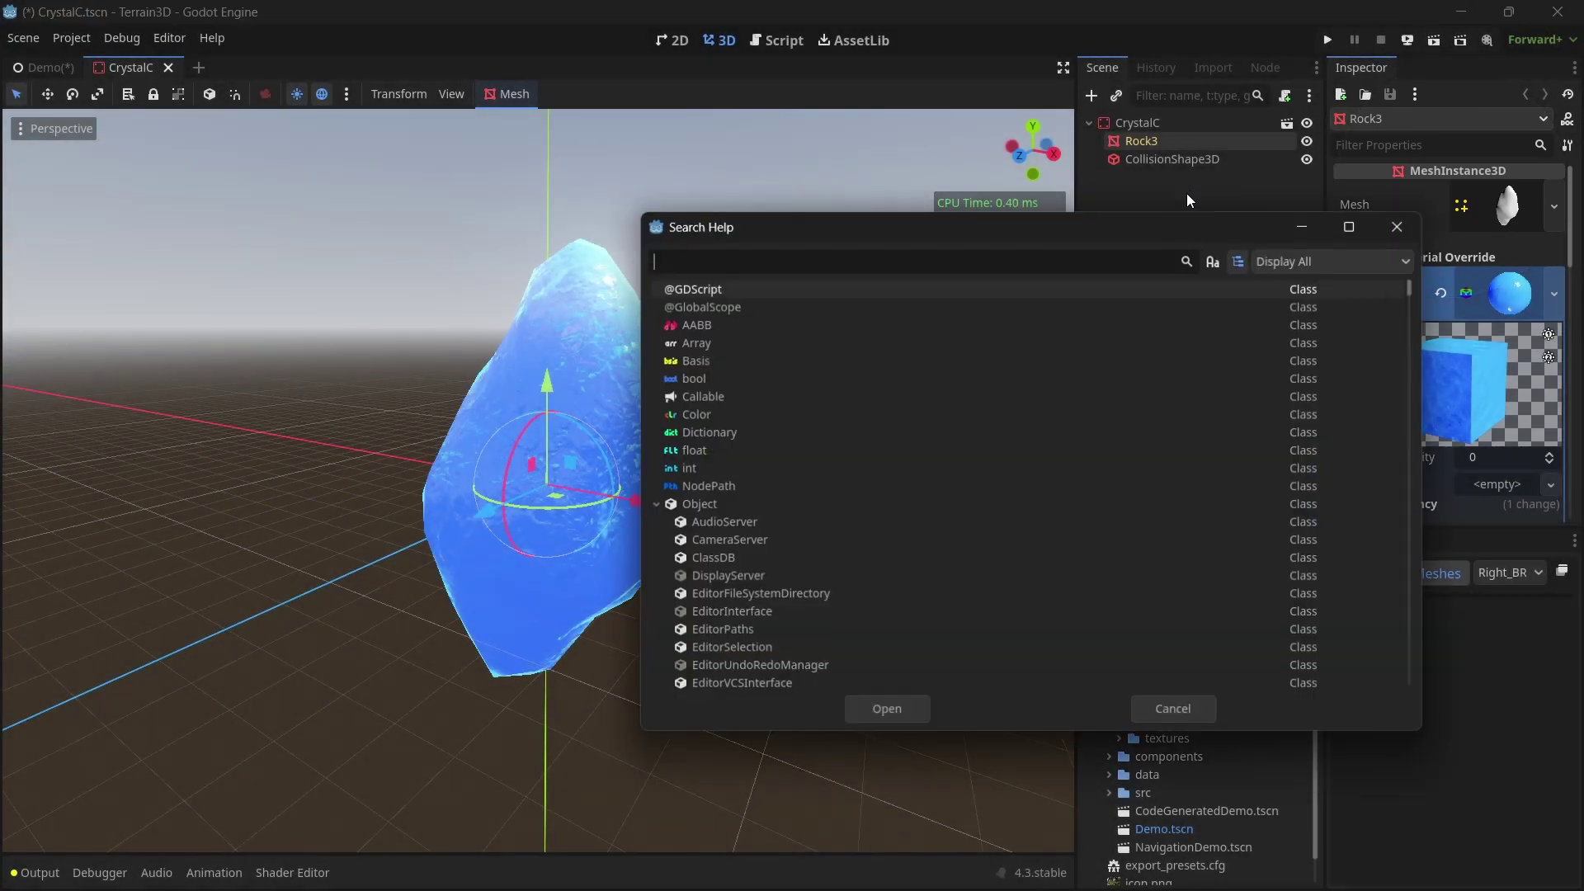
type("meshi")
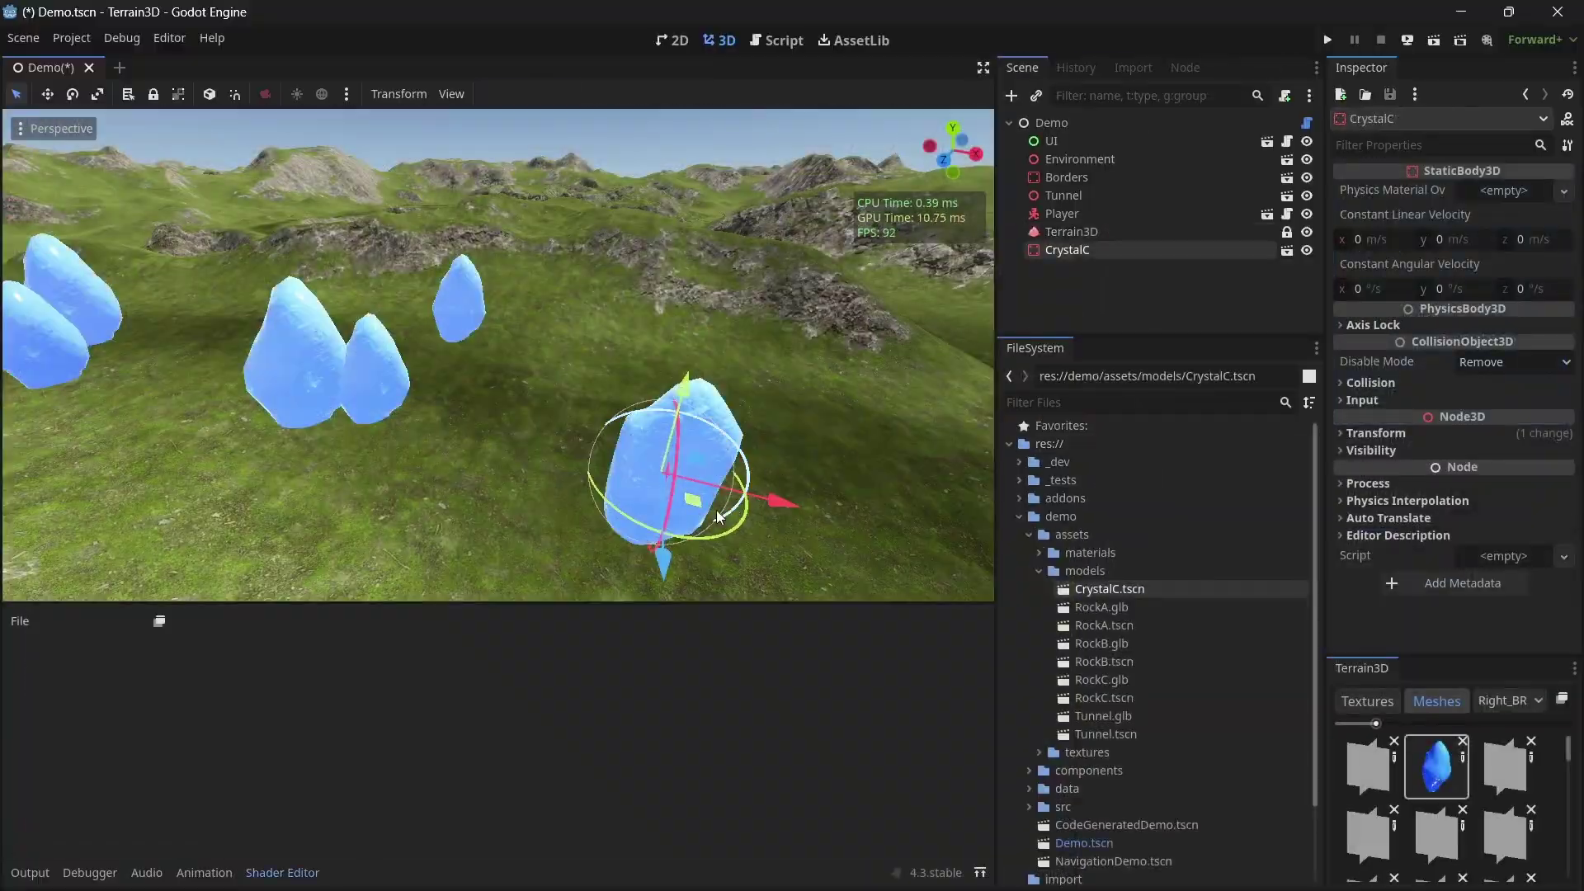
Reposition the CrystalC object on the ground beside the painted crystal instances.
left_click_drag(689, 391, 789, 452)
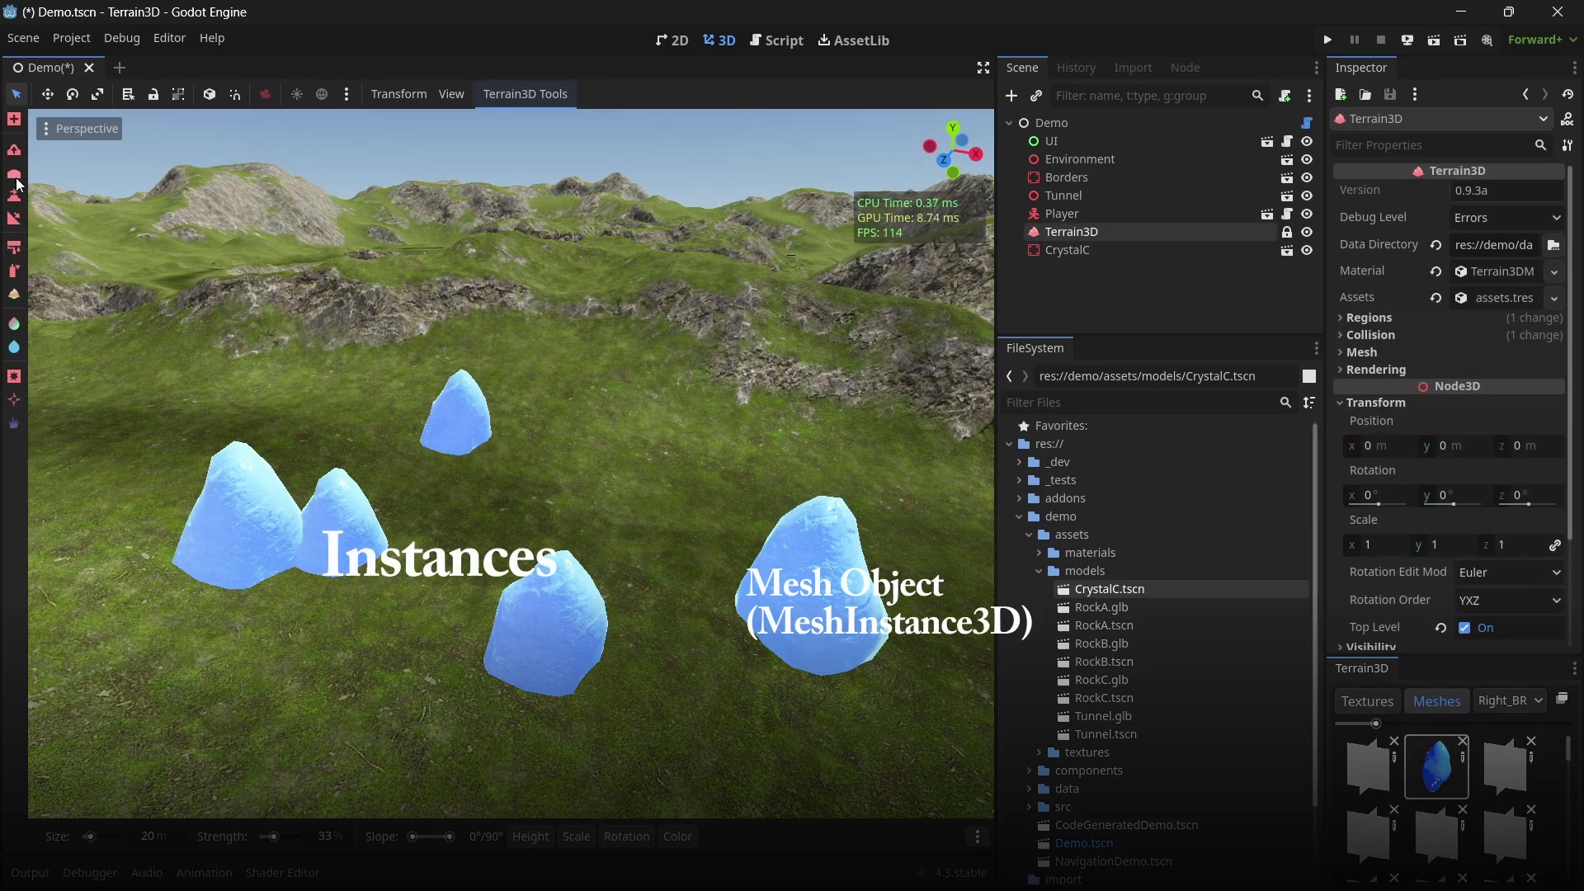
Try raising a hill between the painted instances and the CrystalC object with the 20 m brush at 33% strength, and undo it.
left_click(14, 150)
mouse_move(397, 449)
left_mouse_down()
mouse_move(446, 432)
mouse_move(327, 476)
mouse_move(285, 524)
mouse_move(320, 571)
mouse_move(430, 629)
mouse_move(483, 631)
mouse_move(531, 581)
mouse_move(538, 536)
mouse_move(574, 539)
mouse_move(569, 508)
mouse_move(588, 497)
mouse_move(730, 602)
mouse_move(775, 598)
mouse_move(841, 550)
mouse_move(813, 419)
mouse_move(818, 537)
mouse_move(839, 426)
mouse_move(793, 700)
left_mouse_up()
key("ctrl+z")
key("ctrl+z")
key("ctrl+z")
key("ctrl+z")
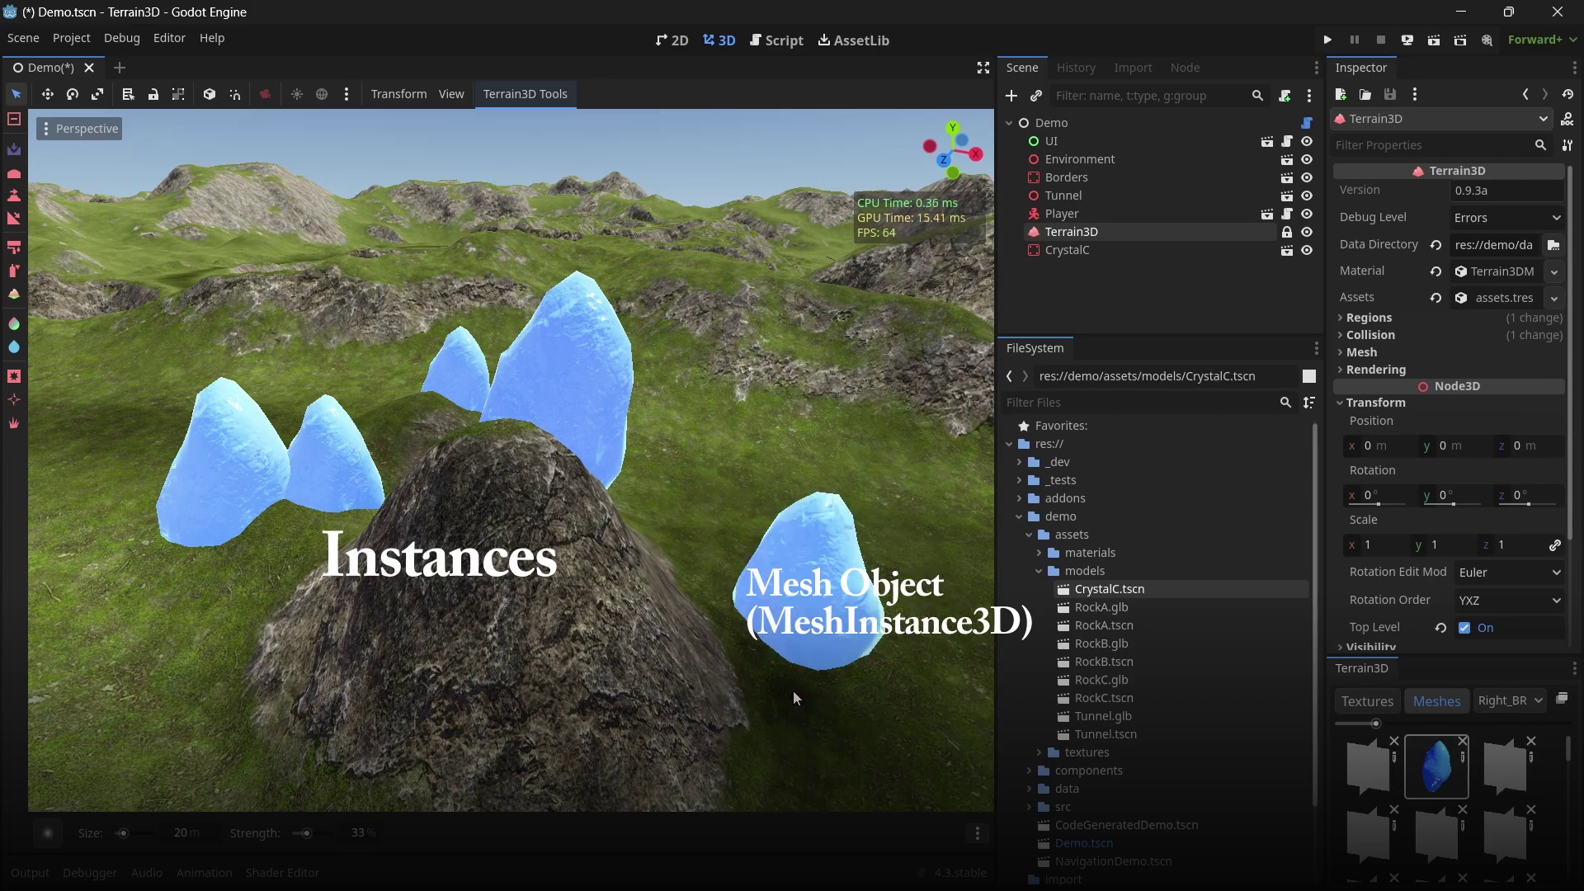
Add a Terrain3DObjects node to the Demo scene and make the CrystalC object its child.
left_click(1073, 249)
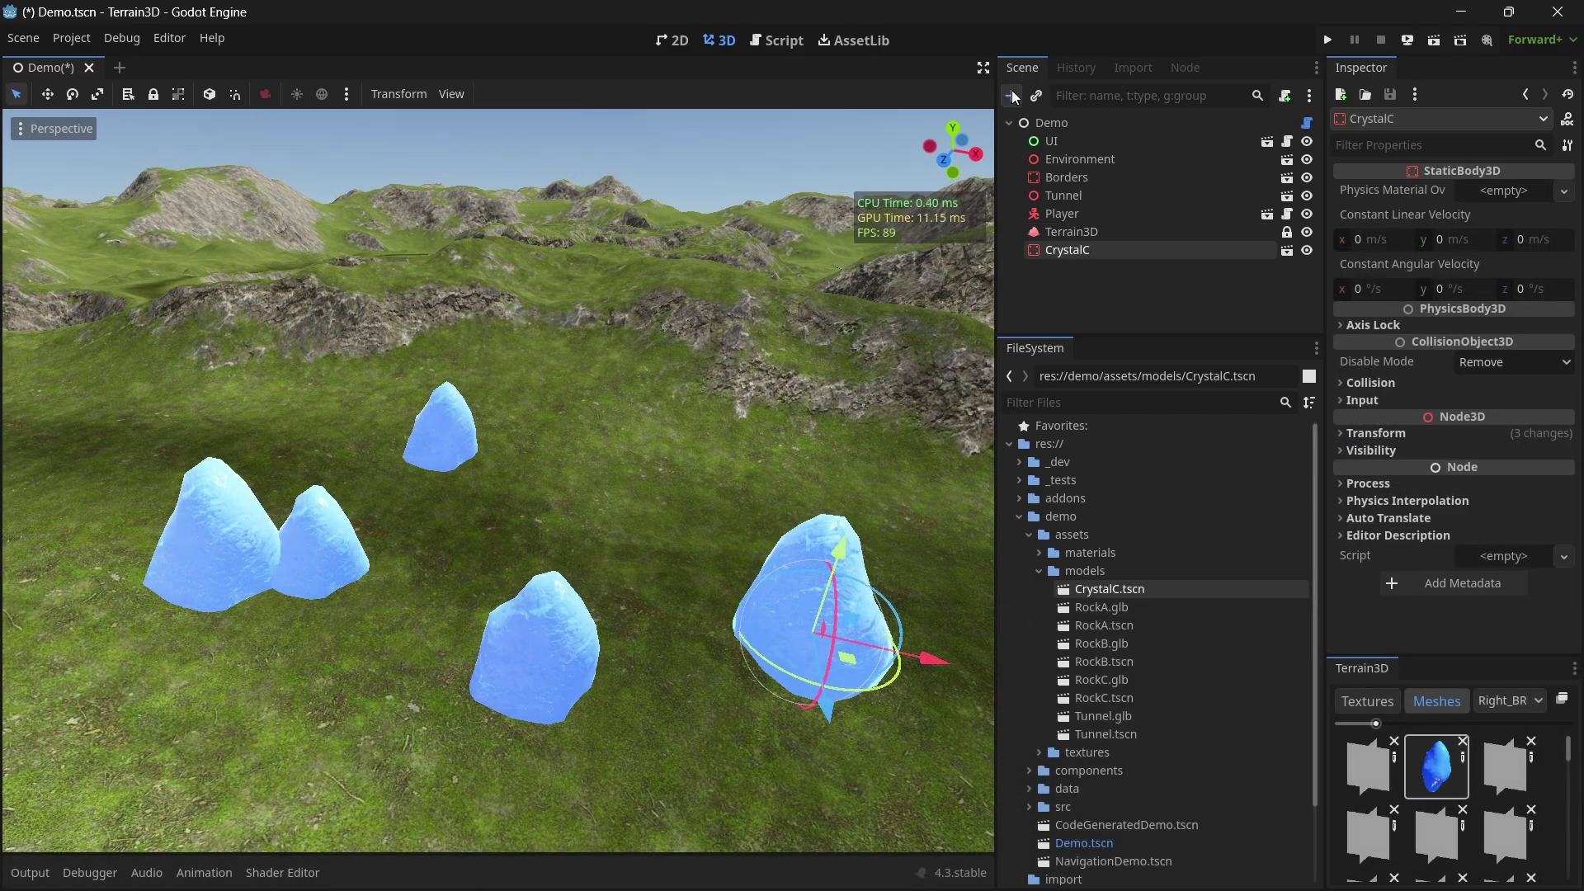
left_click(1013, 97)
type("terra")
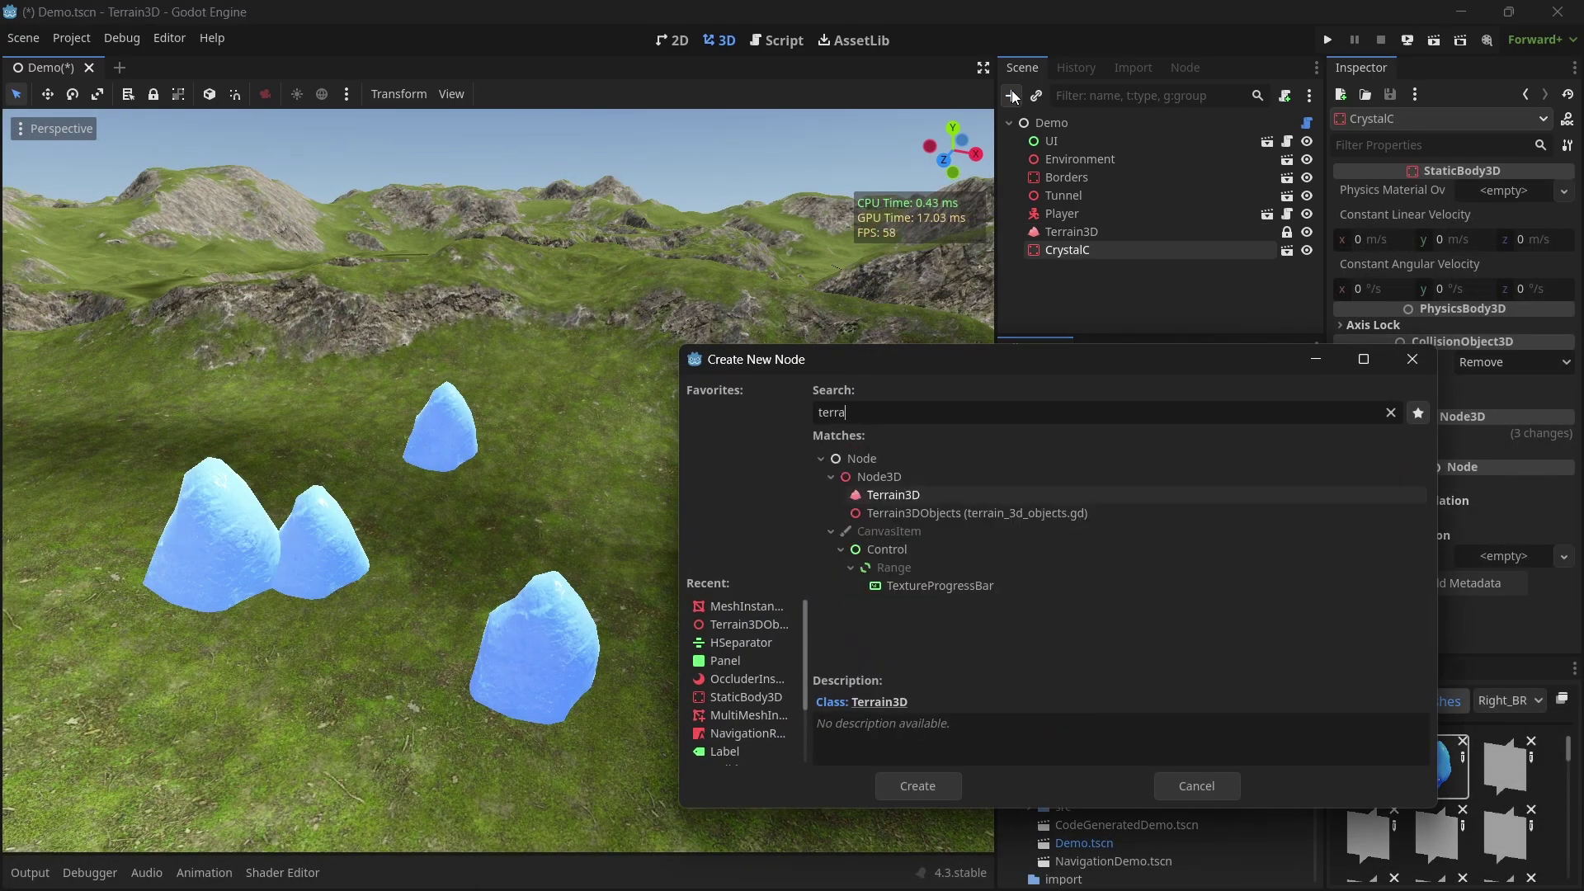
type("in3d")
key("Down")
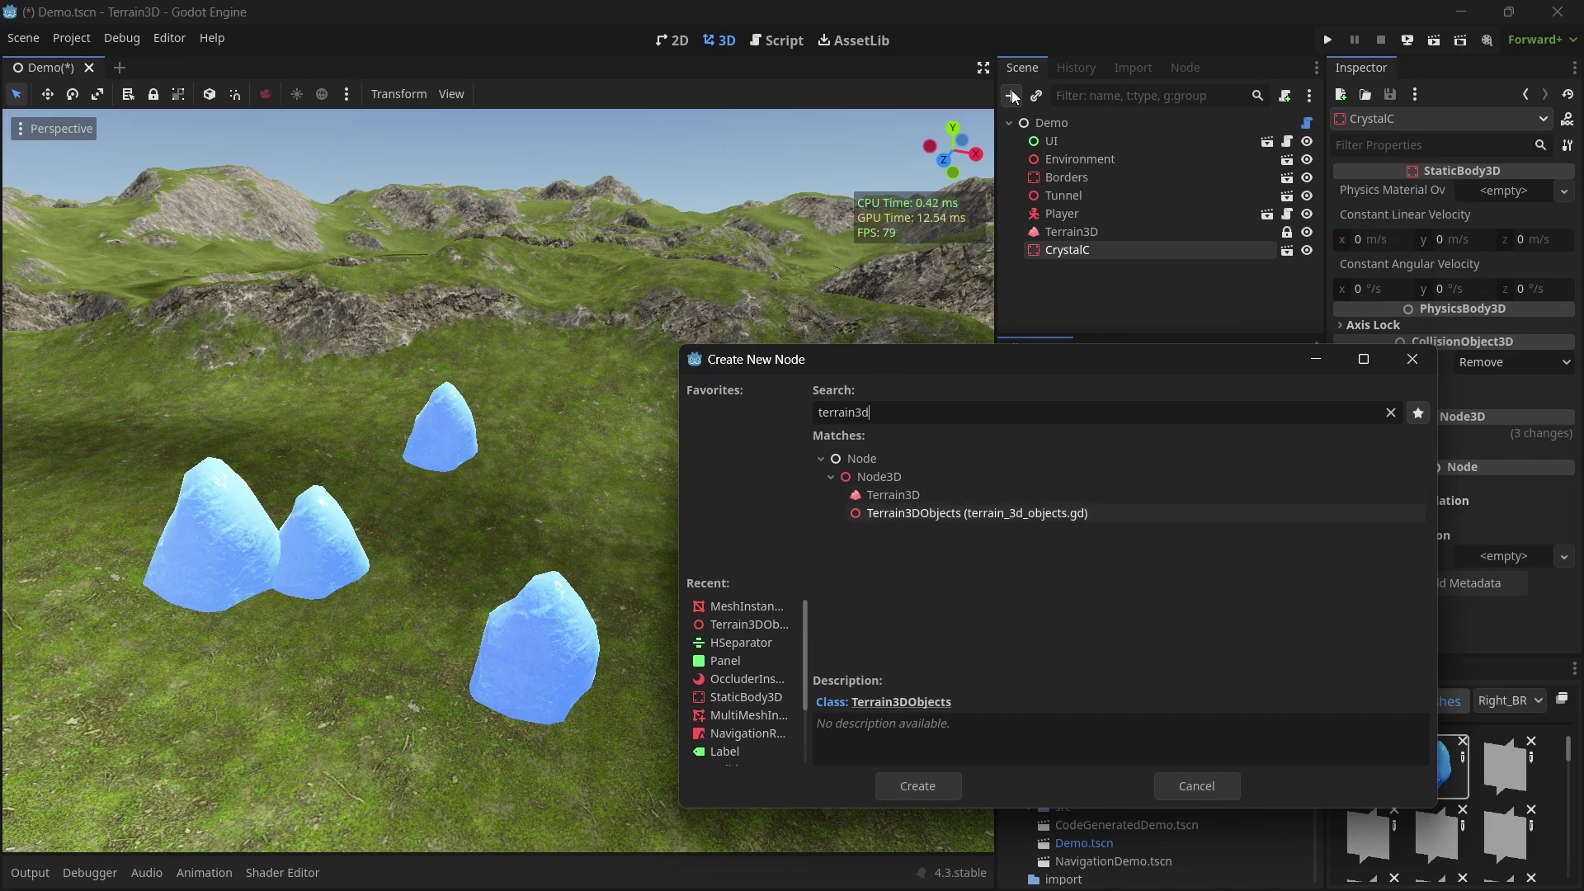
key("Return")
mouse_move(1073, 268)
left_mouse_down()
mouse_move(1041, 239)
mouse_move(1097, 251)
left_mouse_up()
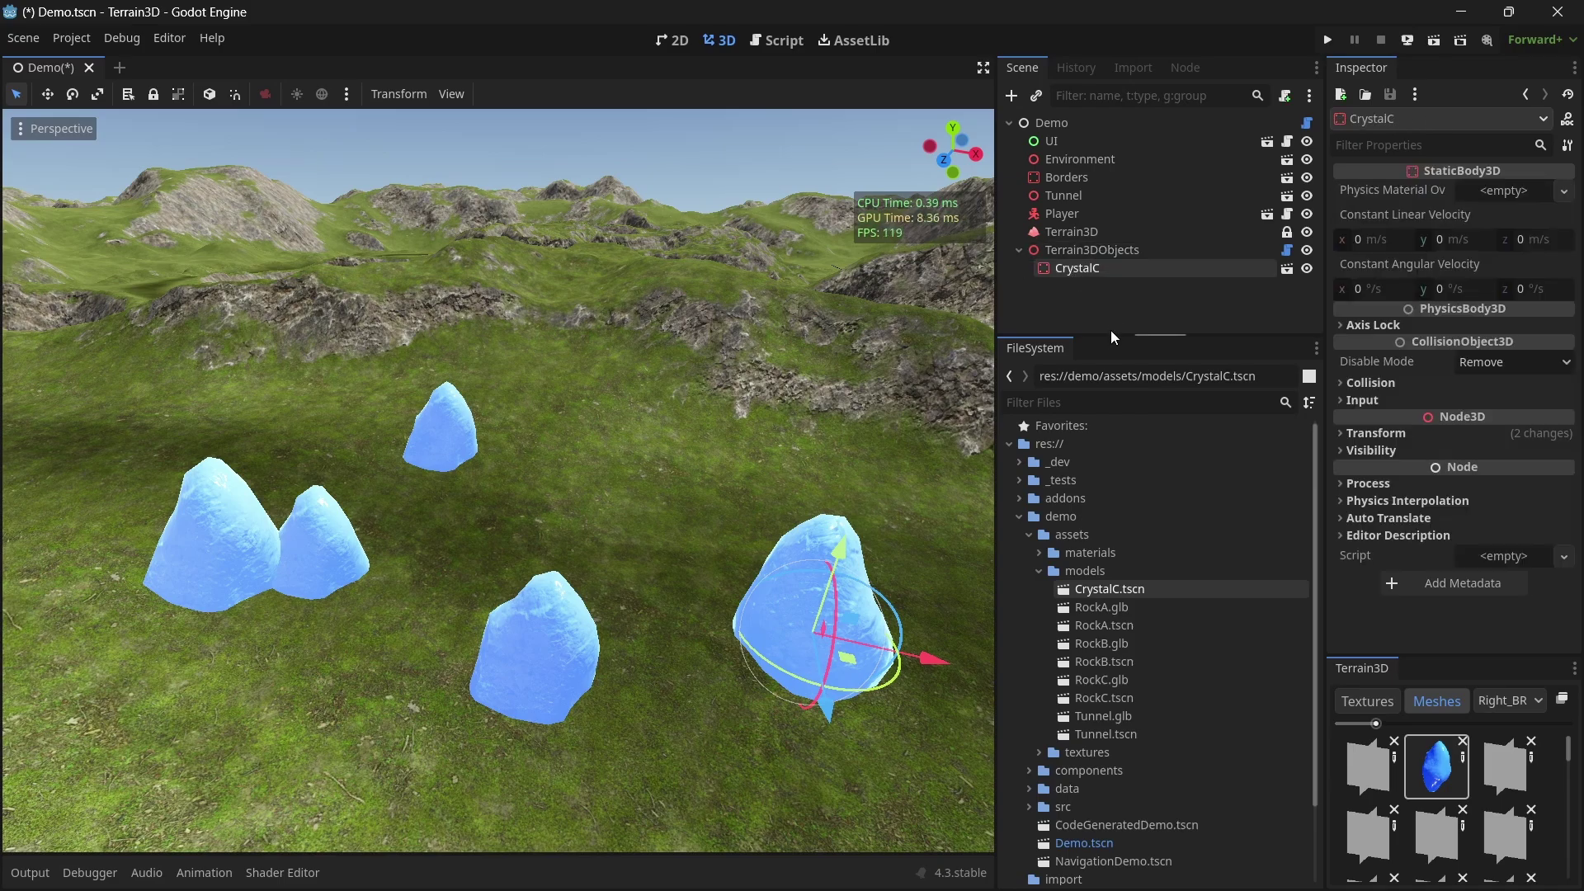
left_click(1111, 330)
Sculpt the terrain across the painted instances and the CrystalC object with the 20 m Height brush at 33% strength, and reselect CrystalC.
left_click(1081, 236)
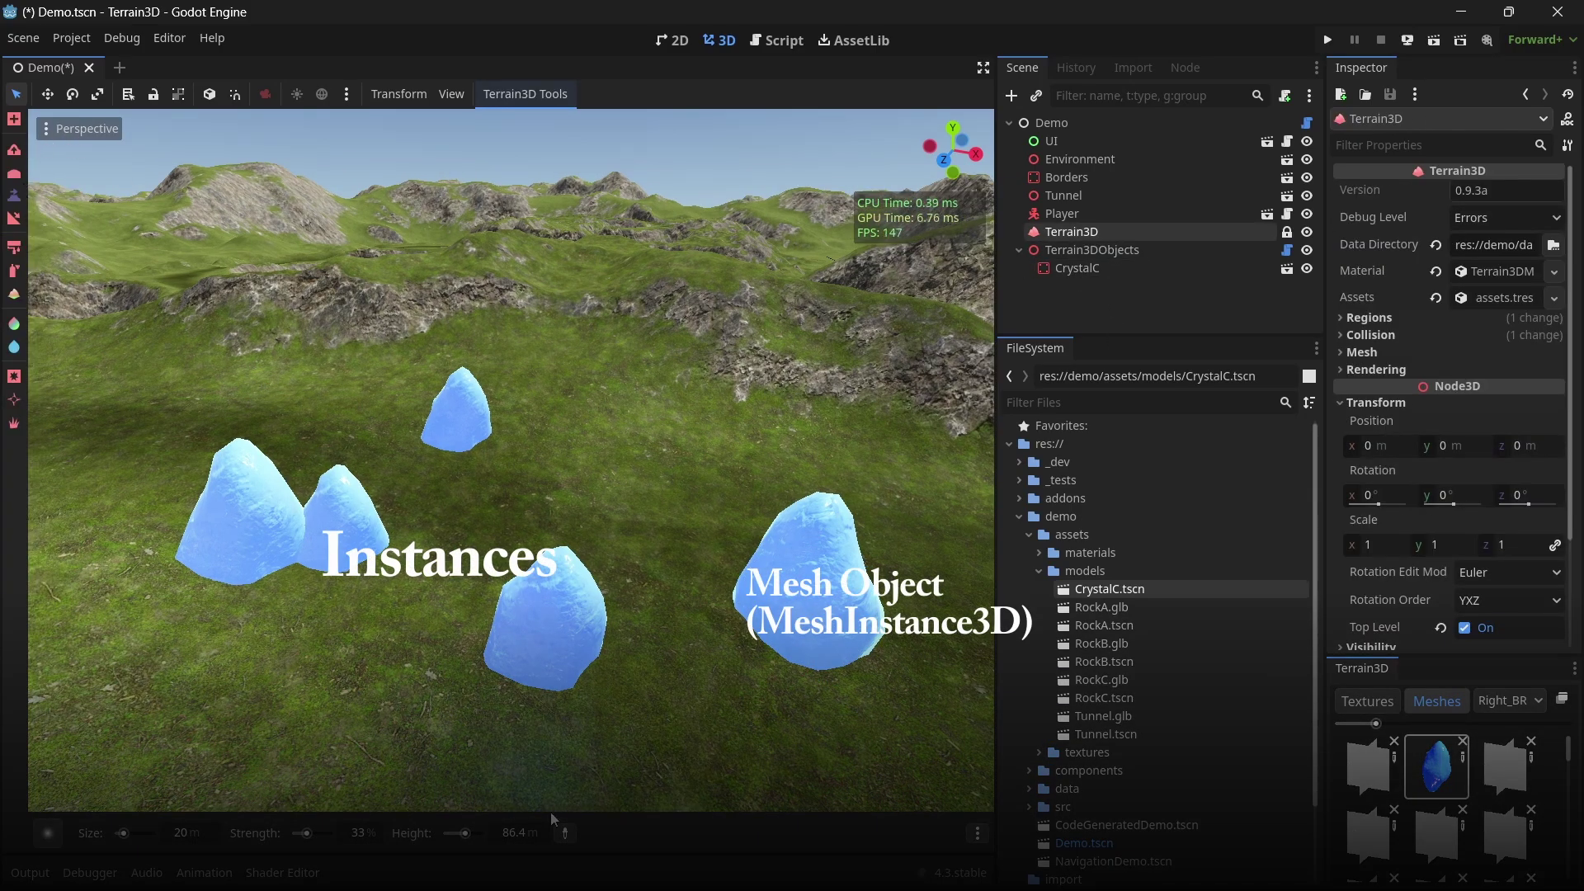
mouse_move(513, 586)
left_mouse_down()
mouse_move(641, 672)
mouse_move(655, 795)
mouse_move(755, 720)
mouse_move(735, 552)
mouse_move(420, 448)
mouse_move(284, 602)
mouse_move(538, 624)
mouse_move(784, 759)
mouse_move(777, 680)
mouse_move(715, 646)
mouse_move(483, 631)
mouse_move(794, 636)
mouse_move(813, 520)
mouse_move(846, 625)
mouse_move(808, 700)
left_mouse_up()
left_click(1072, 268)
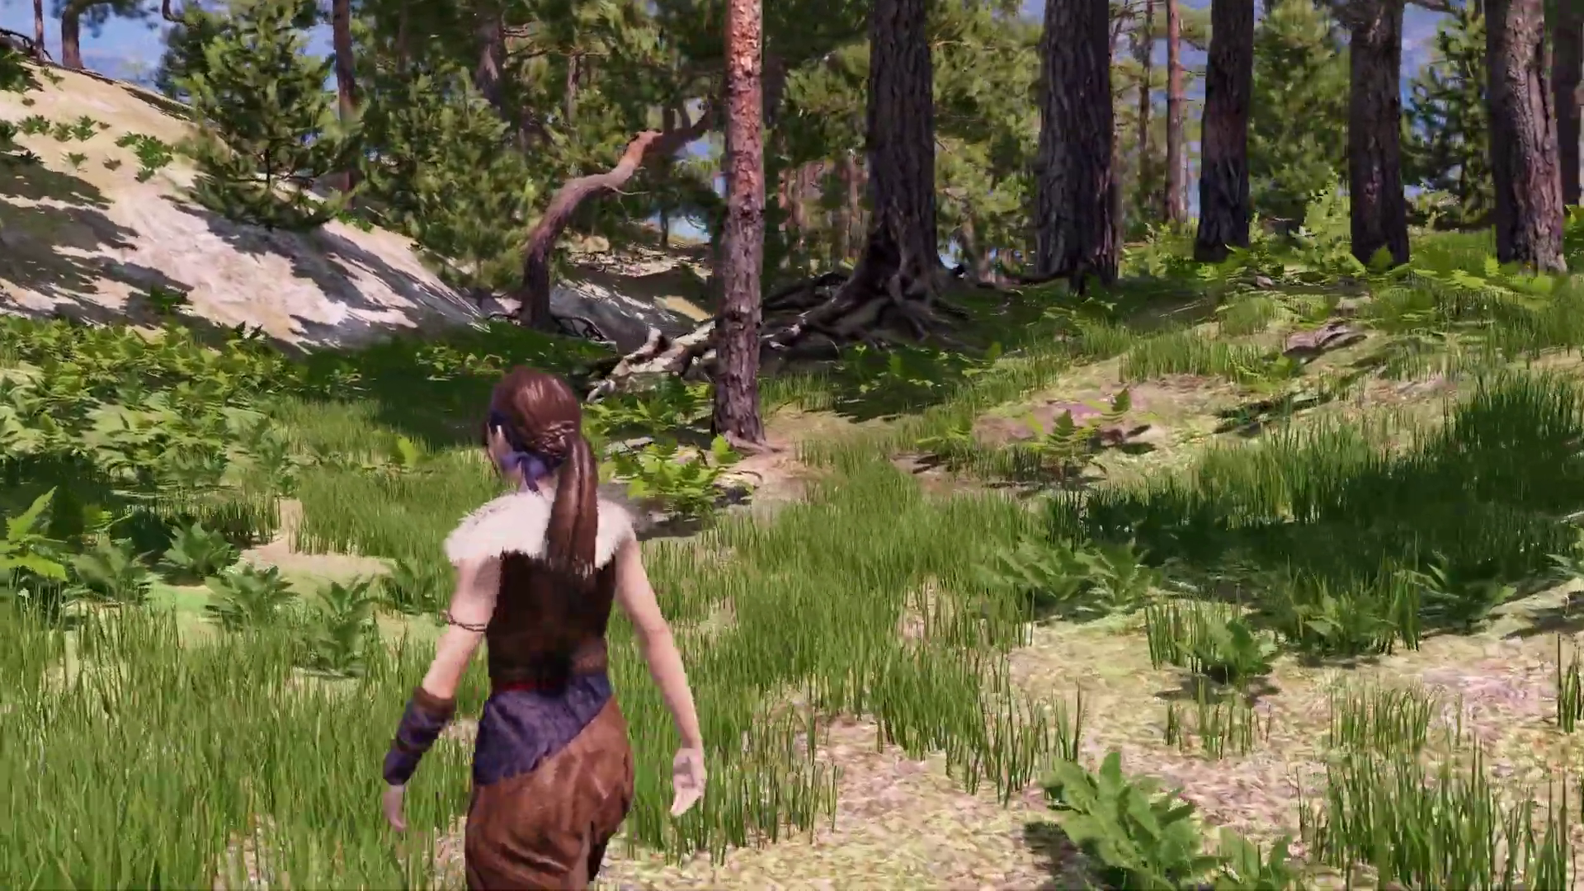
key("w")
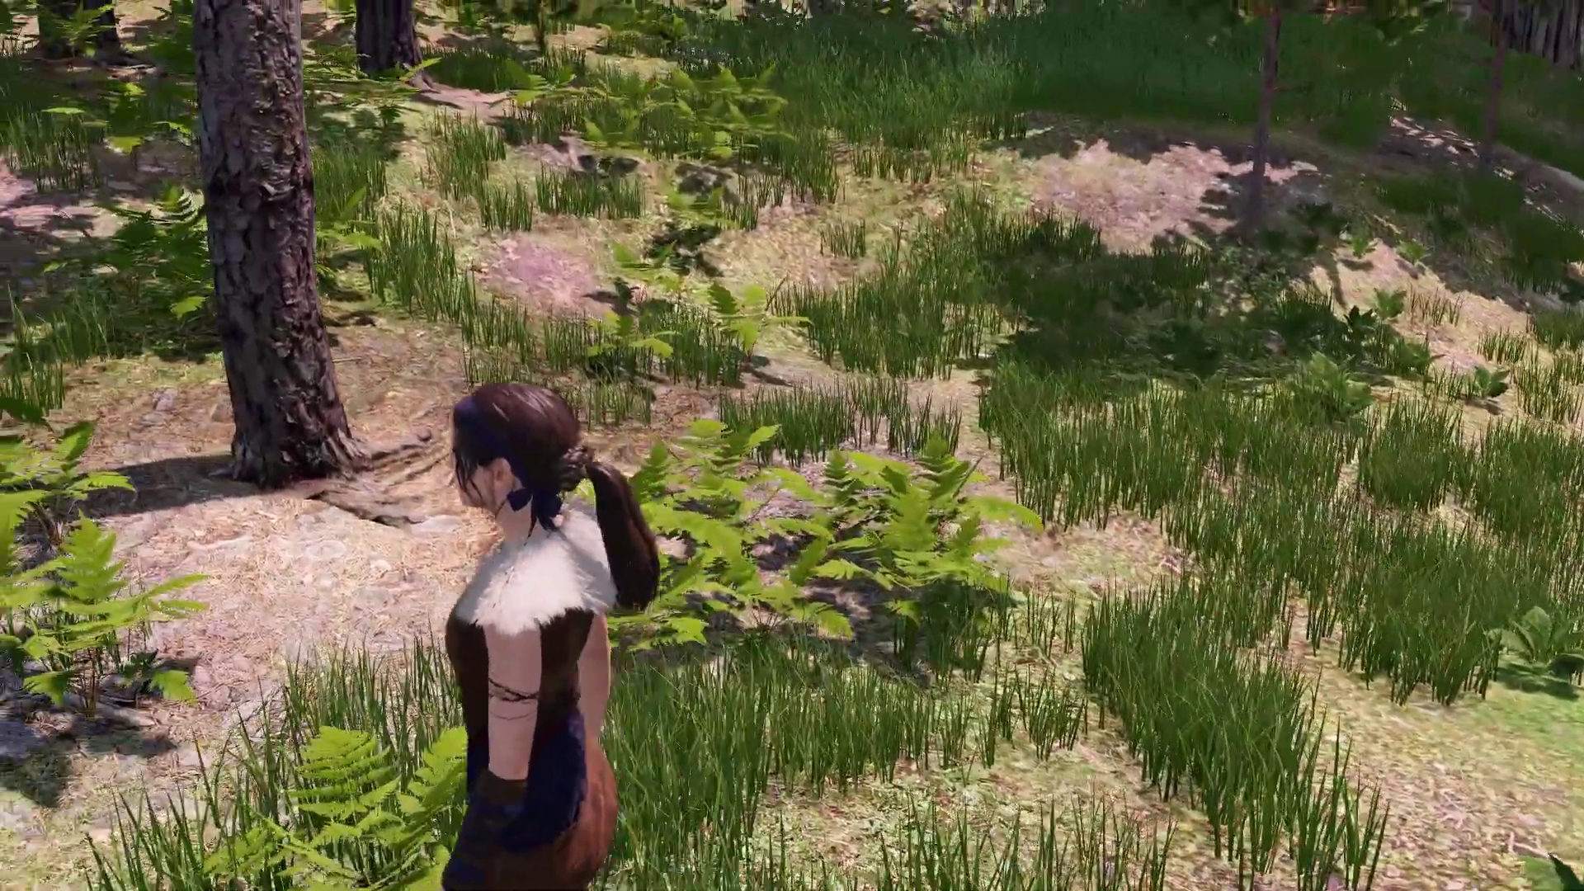
key("w")
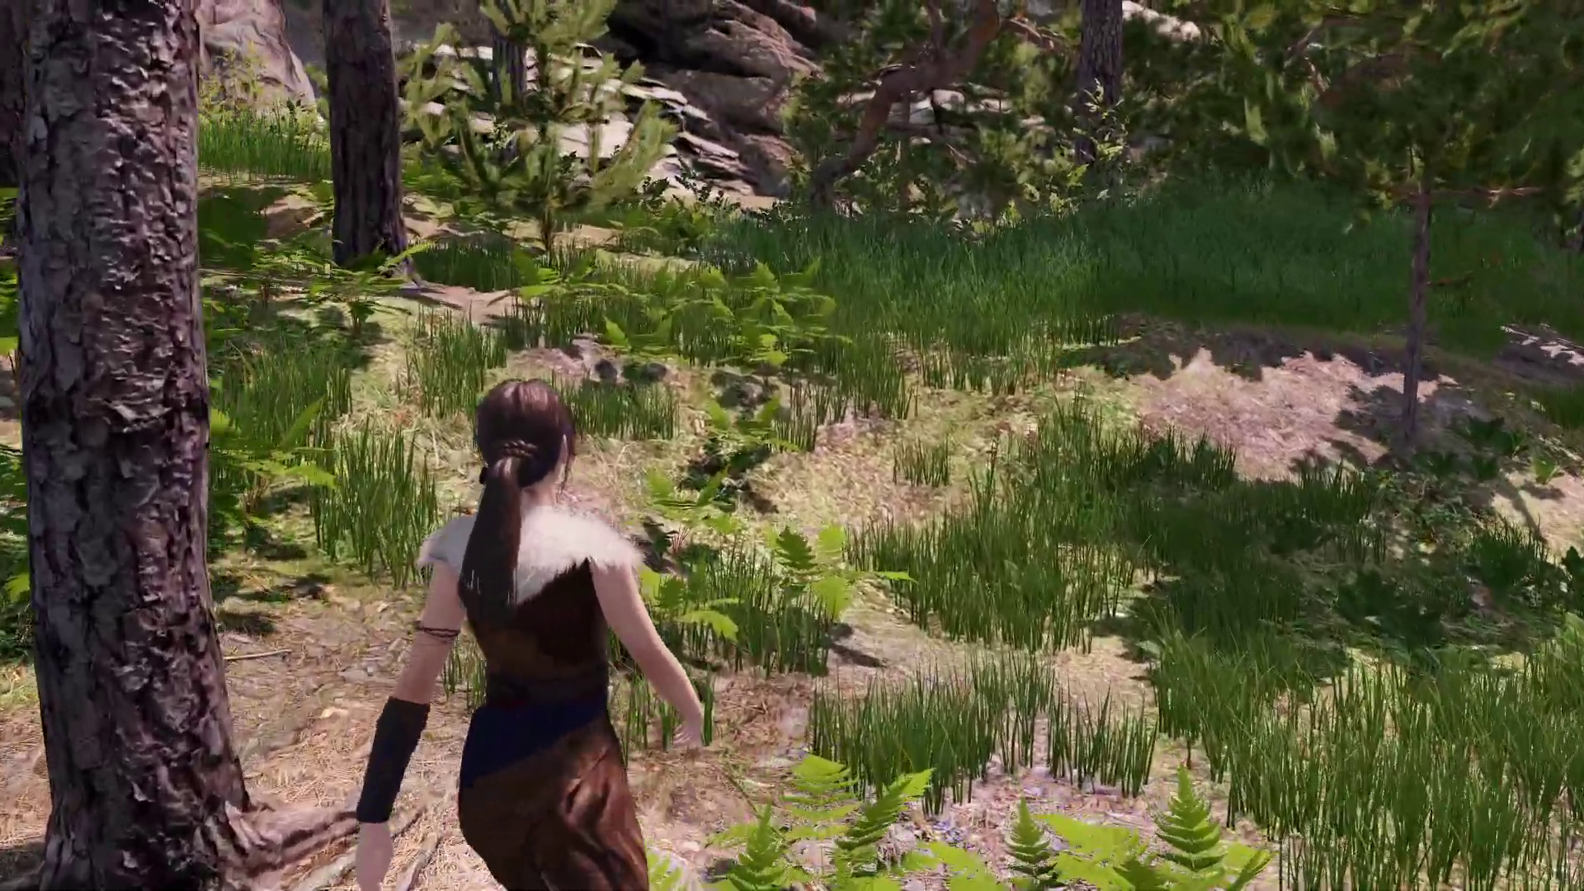
key("w")
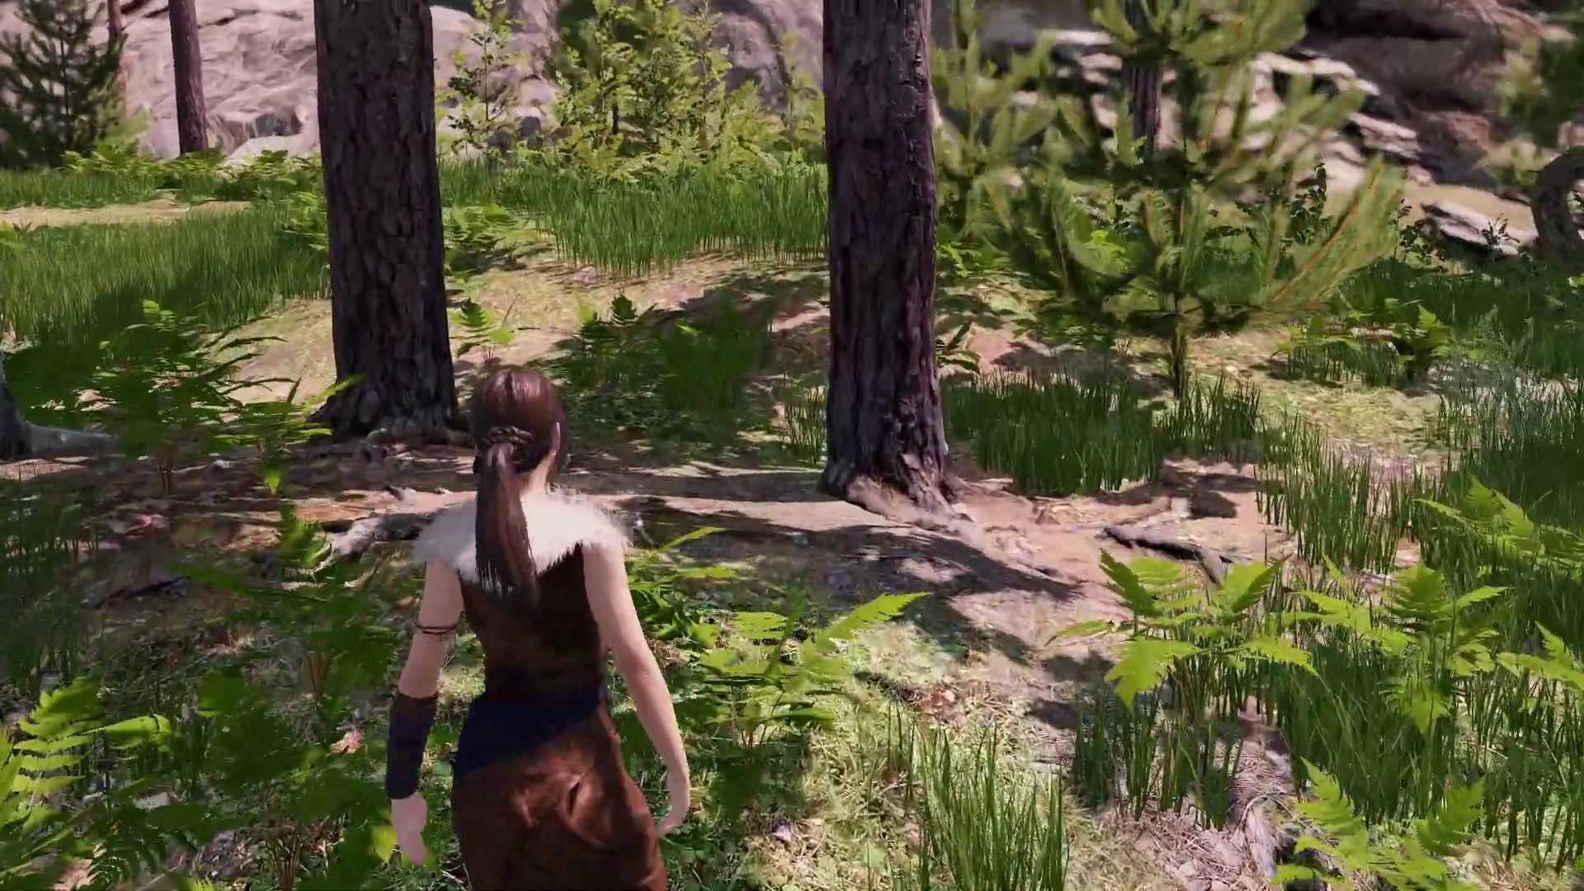
key("w")
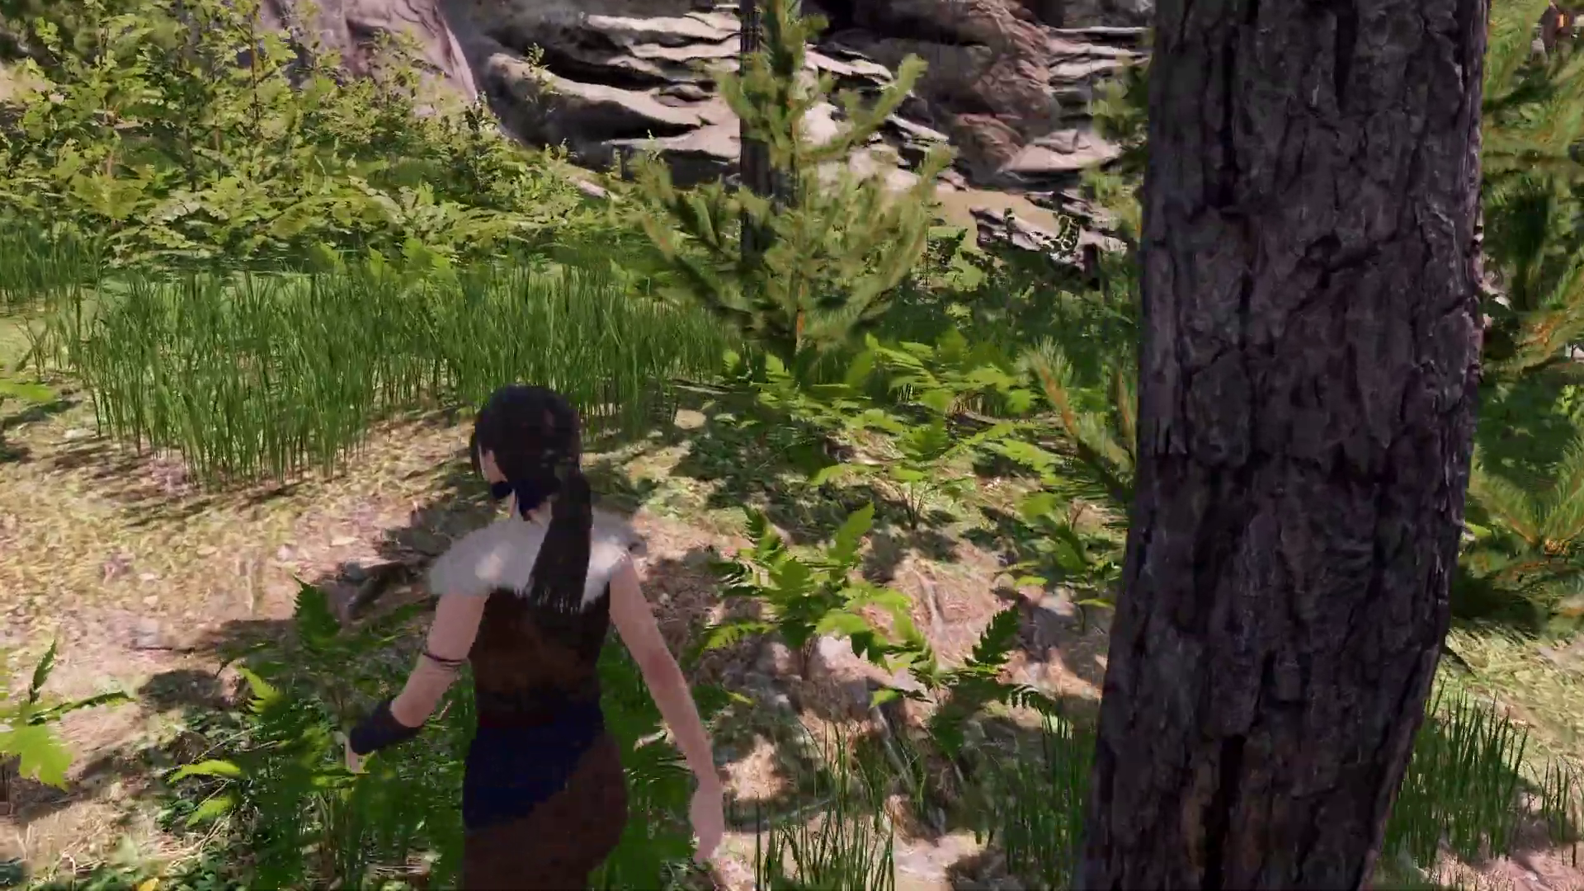
key("w")
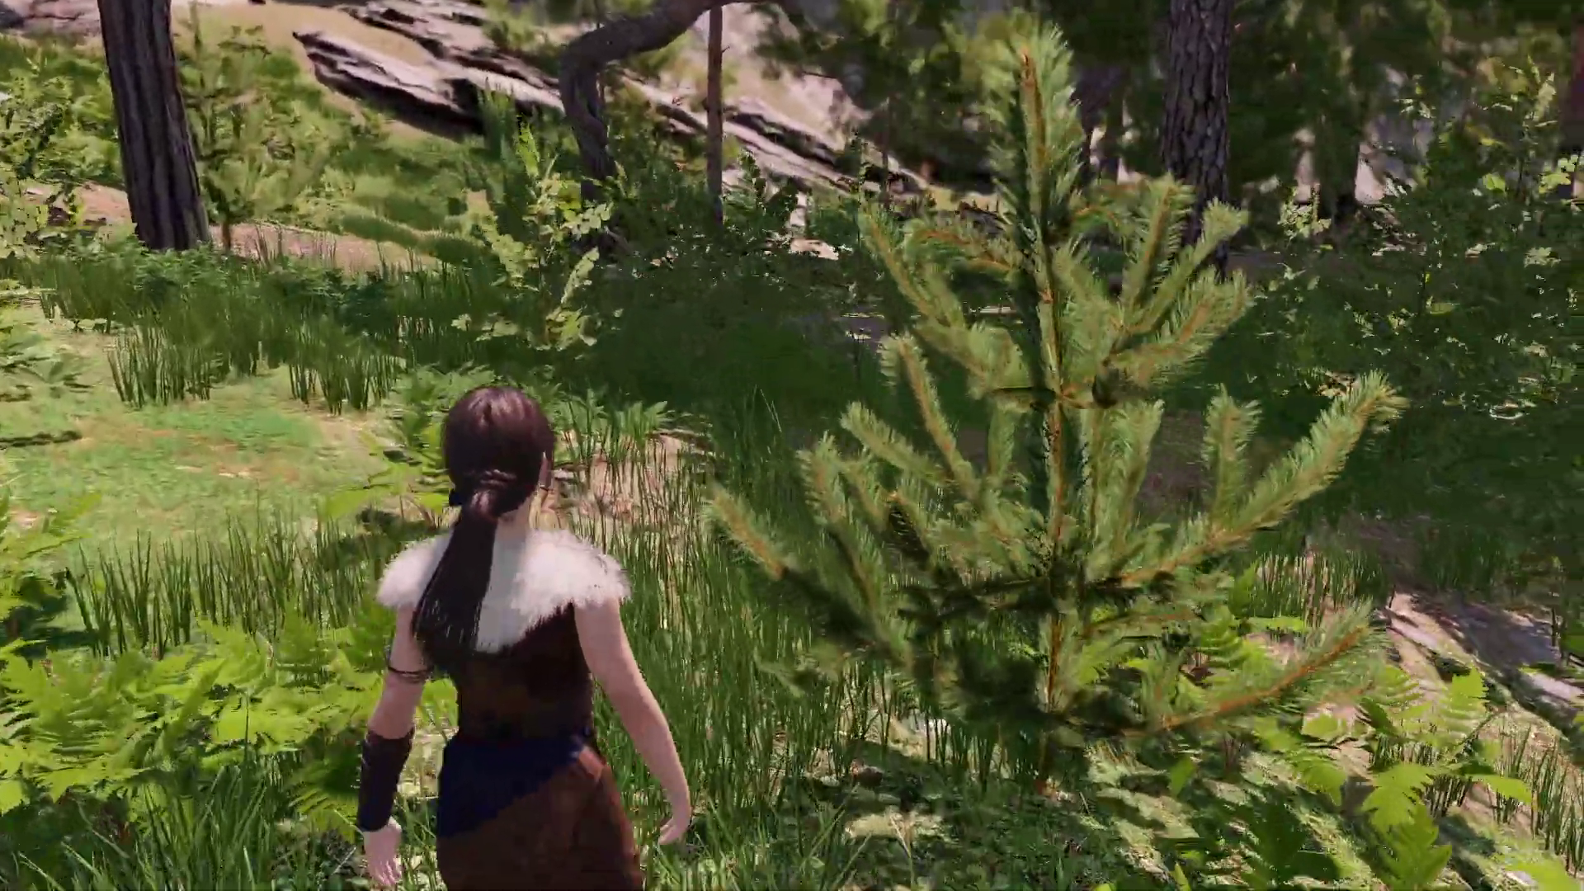
key("w")
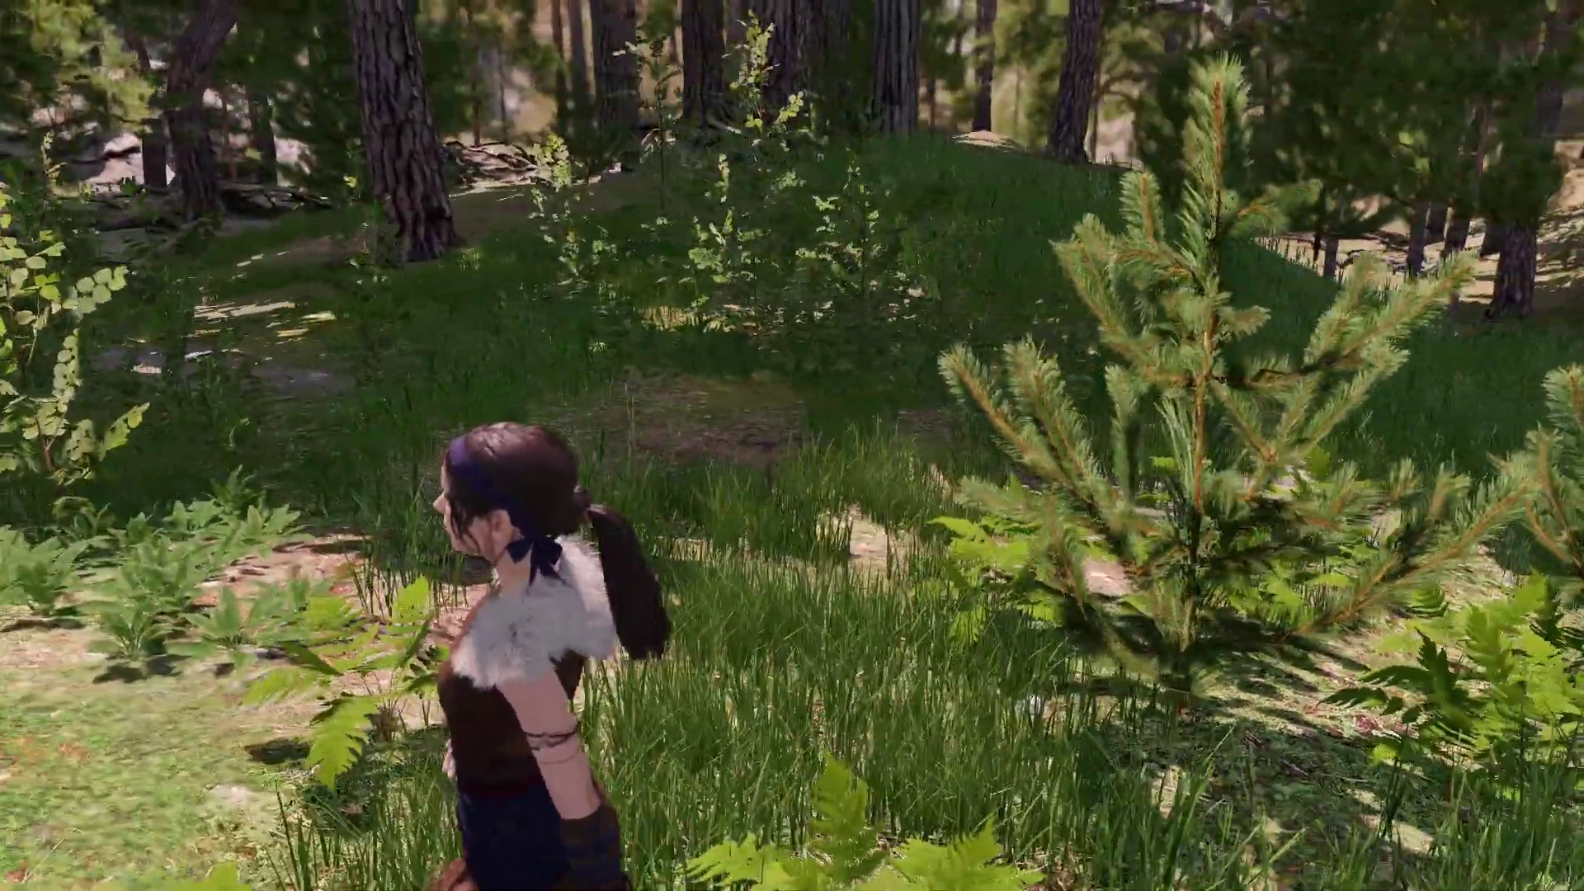
key("w")
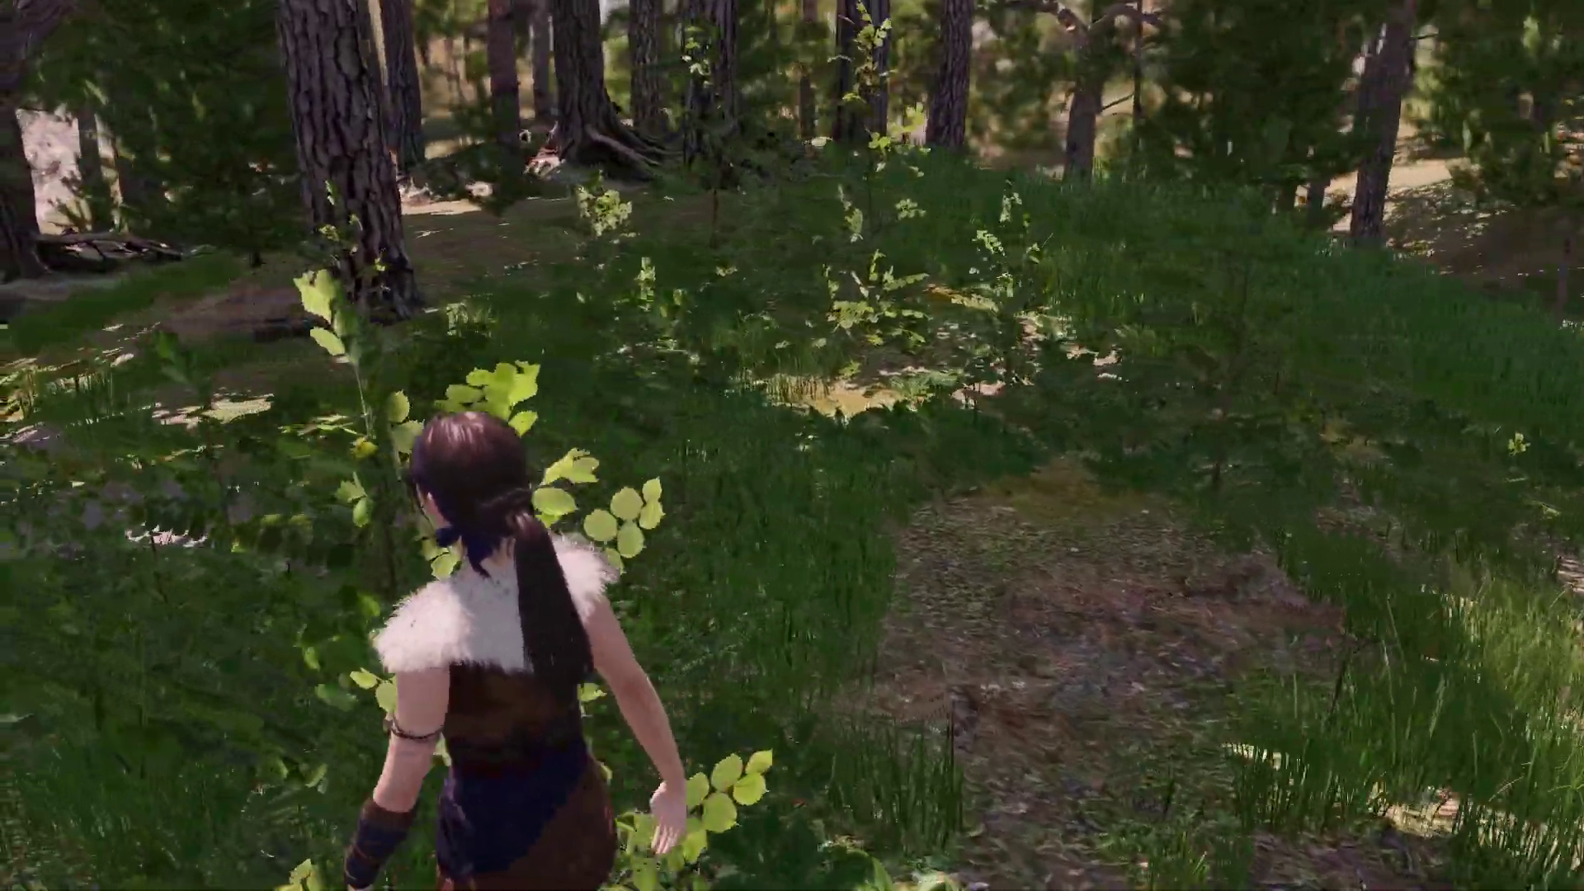
key("w")
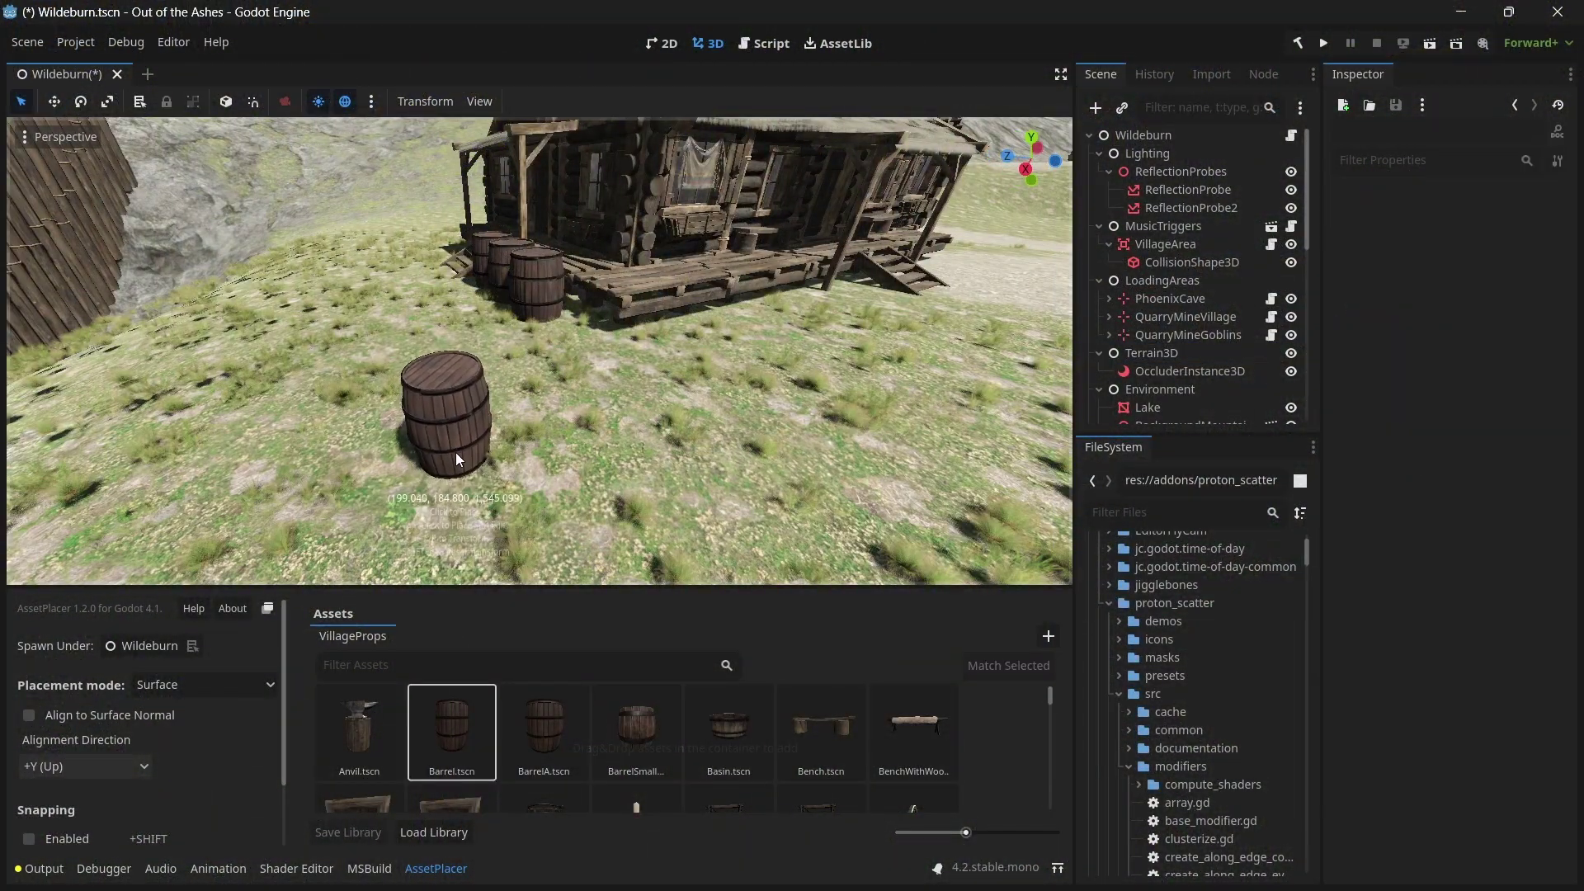
Place Barrel.tscn props in a row in front of the log cabin using surface placement, stacking another barrel on each of the first two.
left_click(495, 467)
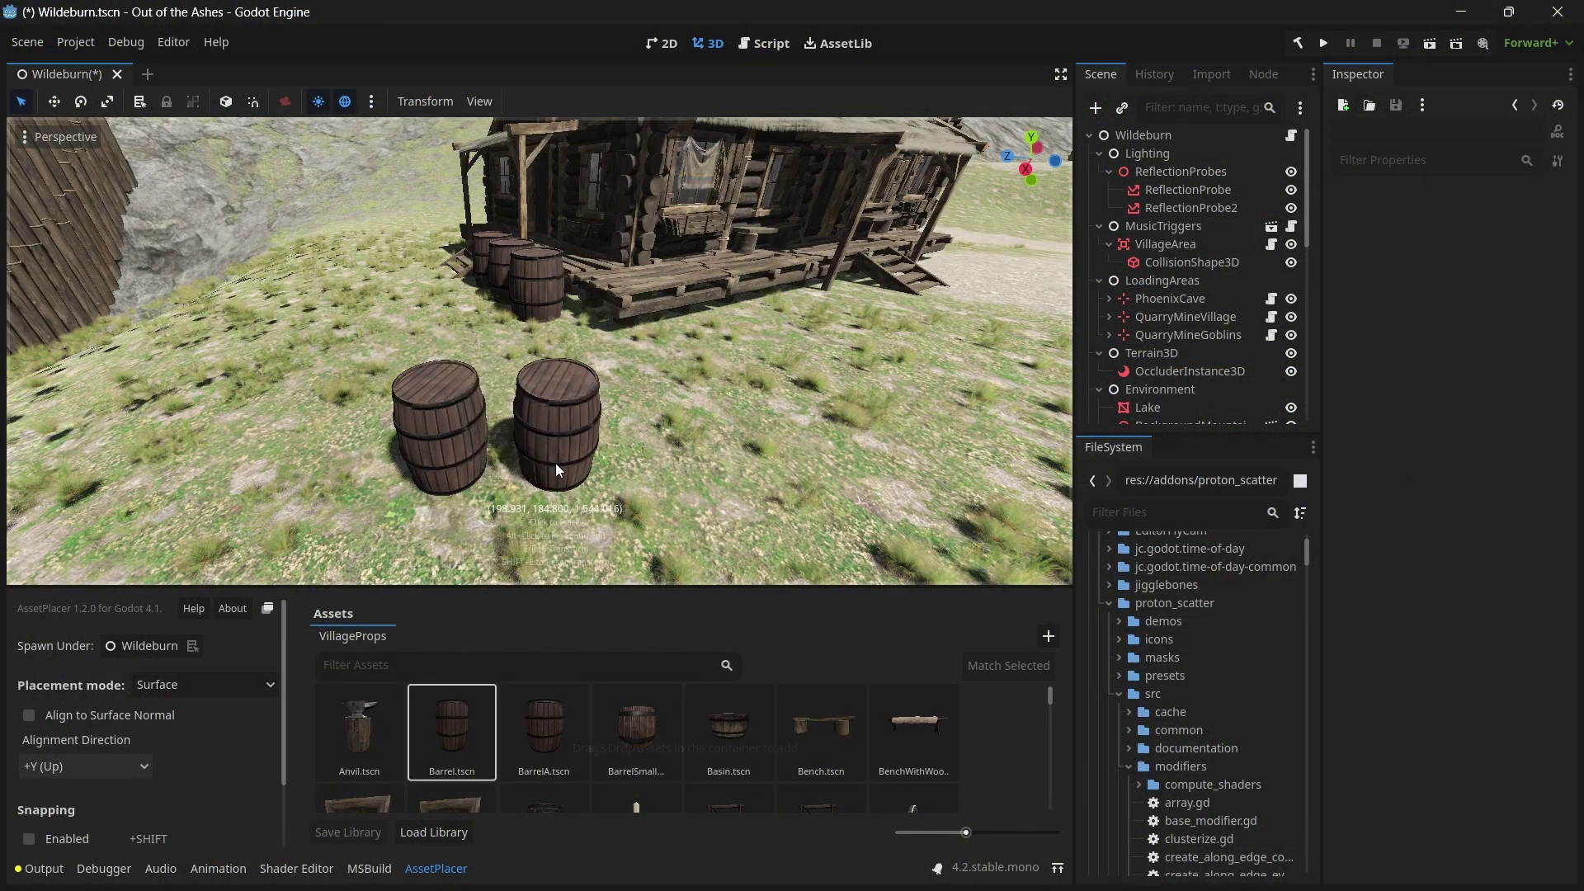
left_click(556, 462)
left_click(686, 470)
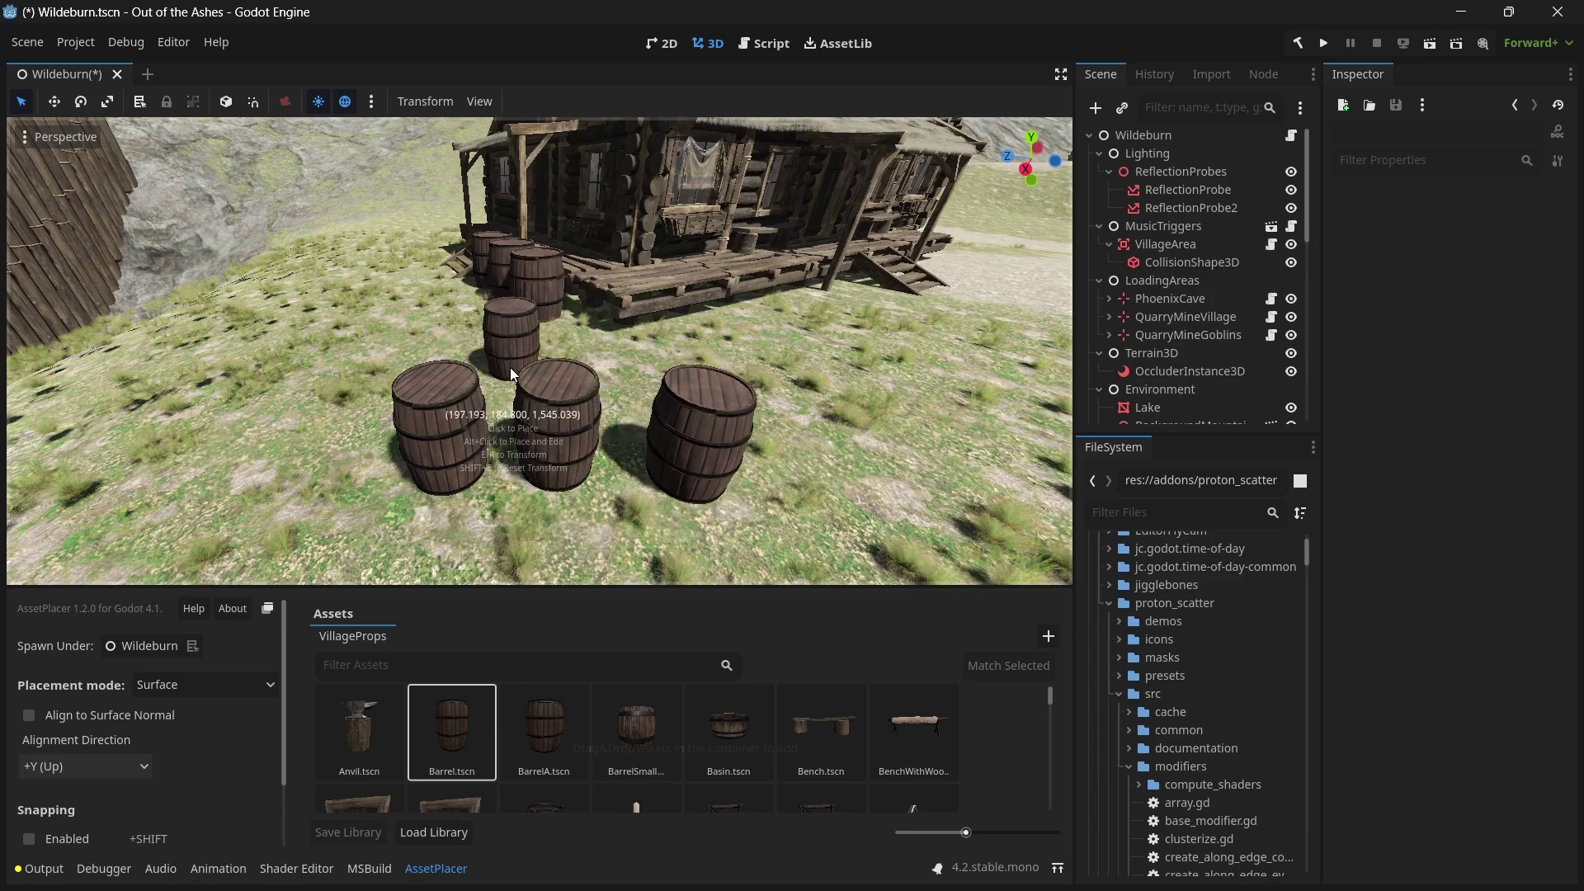
left_click(440, 384)
left_click(552, 383)
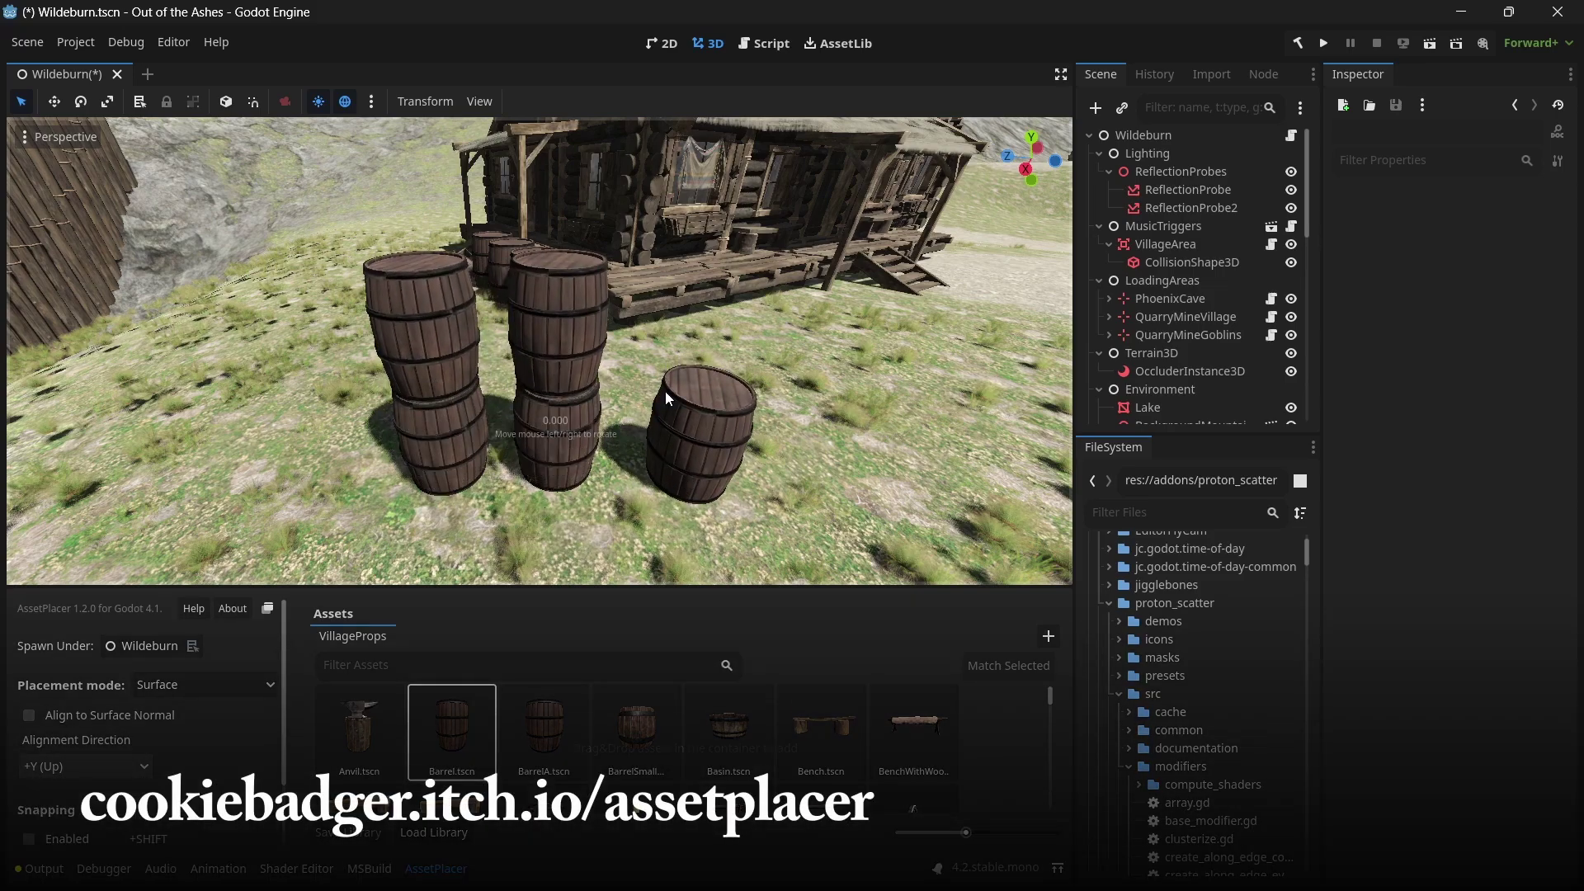
left_click(902, 483)
scroll(918, 776, "down", 1)
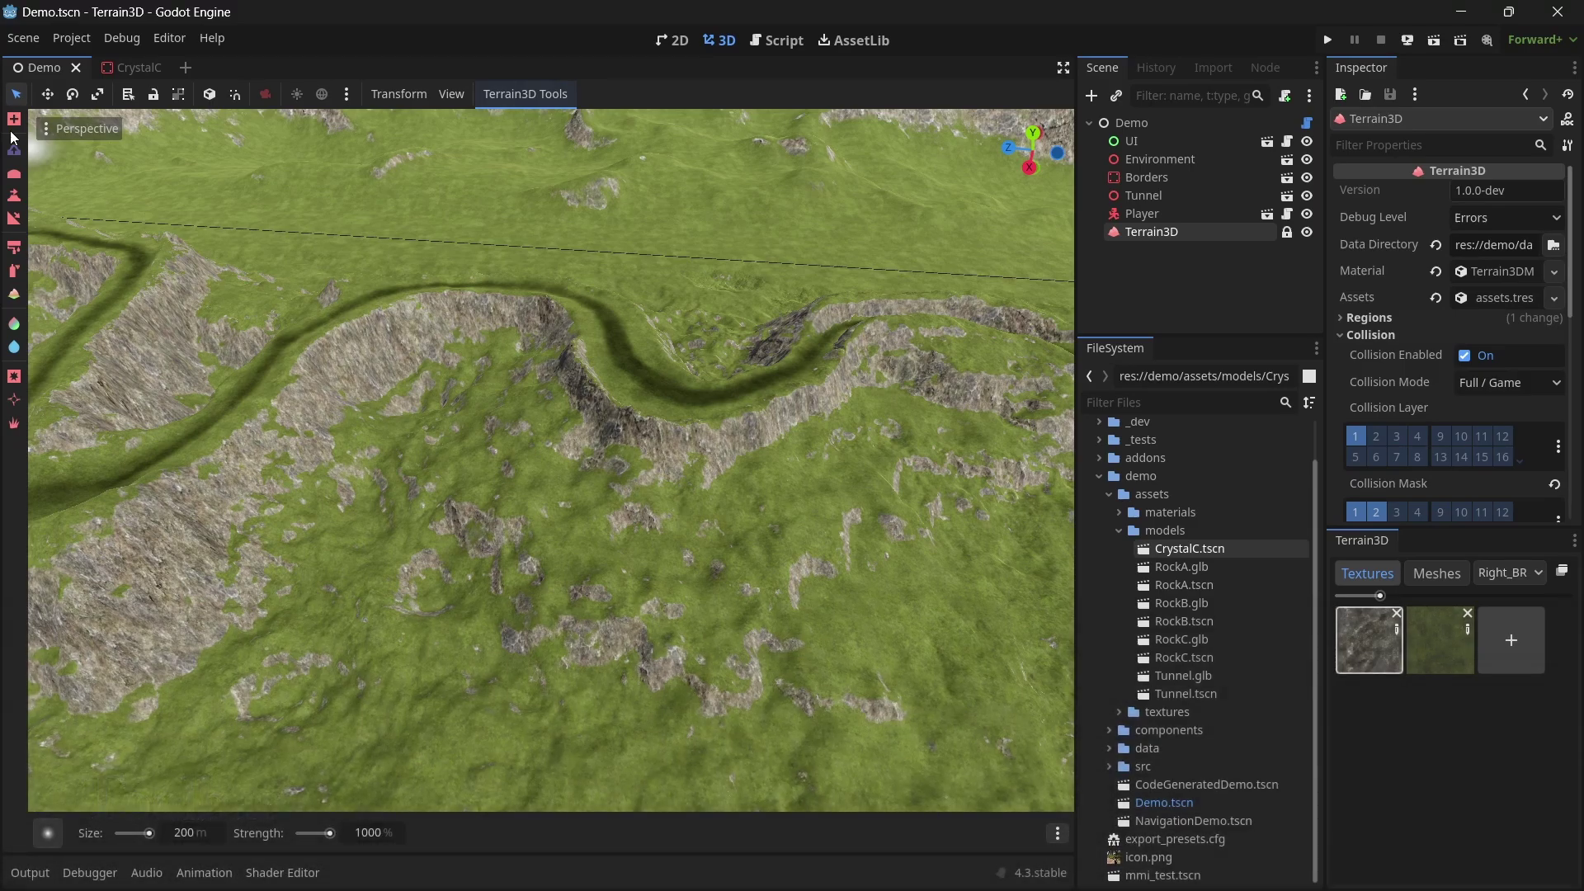
Alternately lower and raise the same spot on the grassy slope with the 200 m sculpting brush at 1000% strength.
left_click(398, 565, "ctrl")
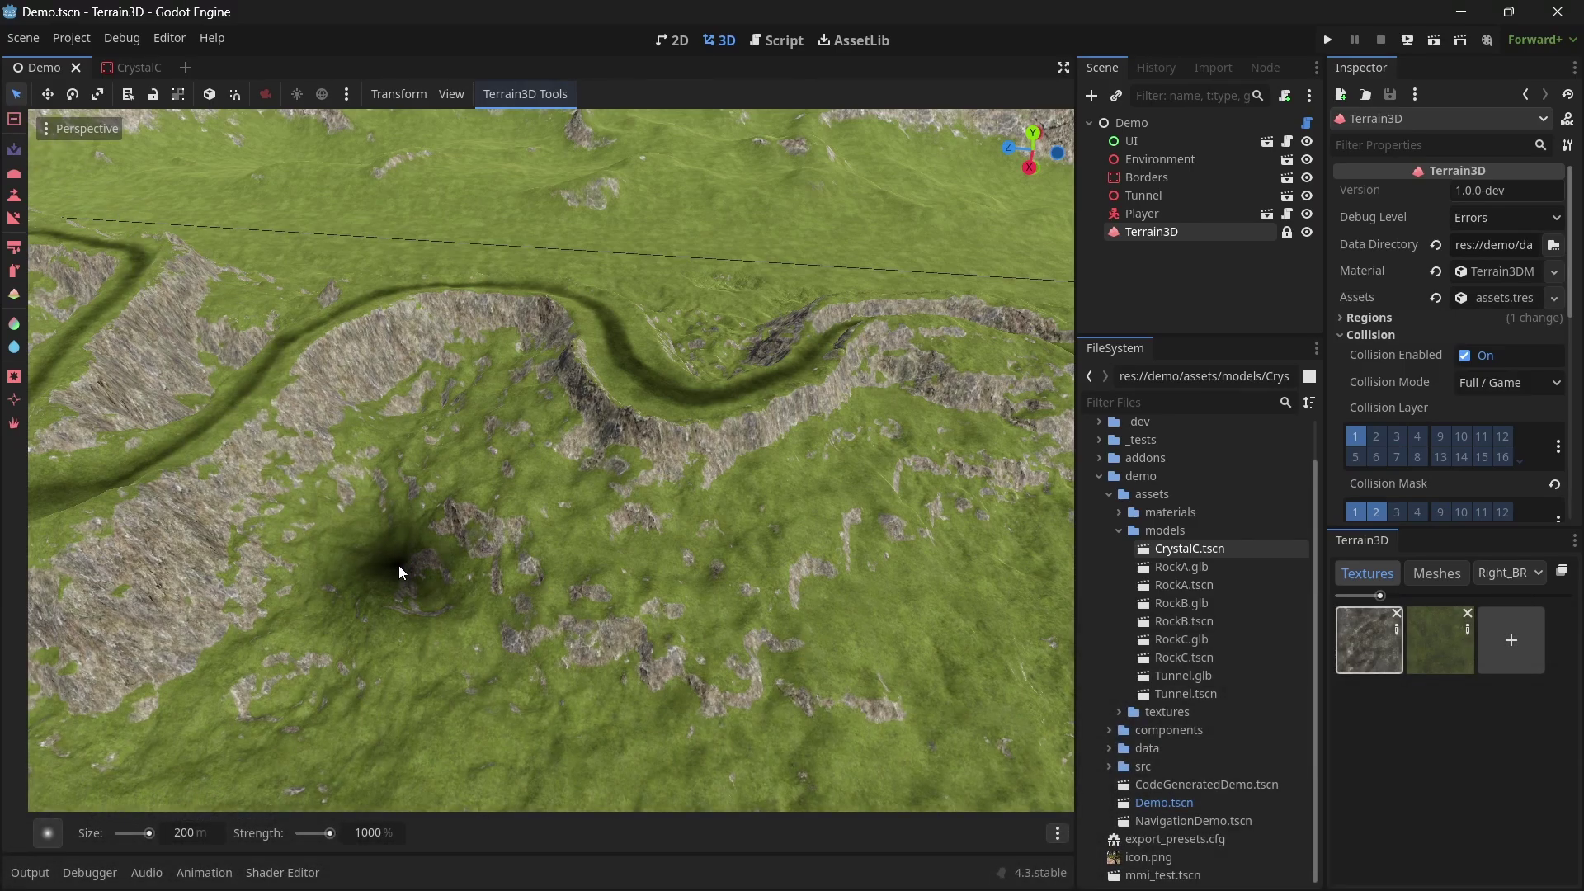
left_click(398, 566)
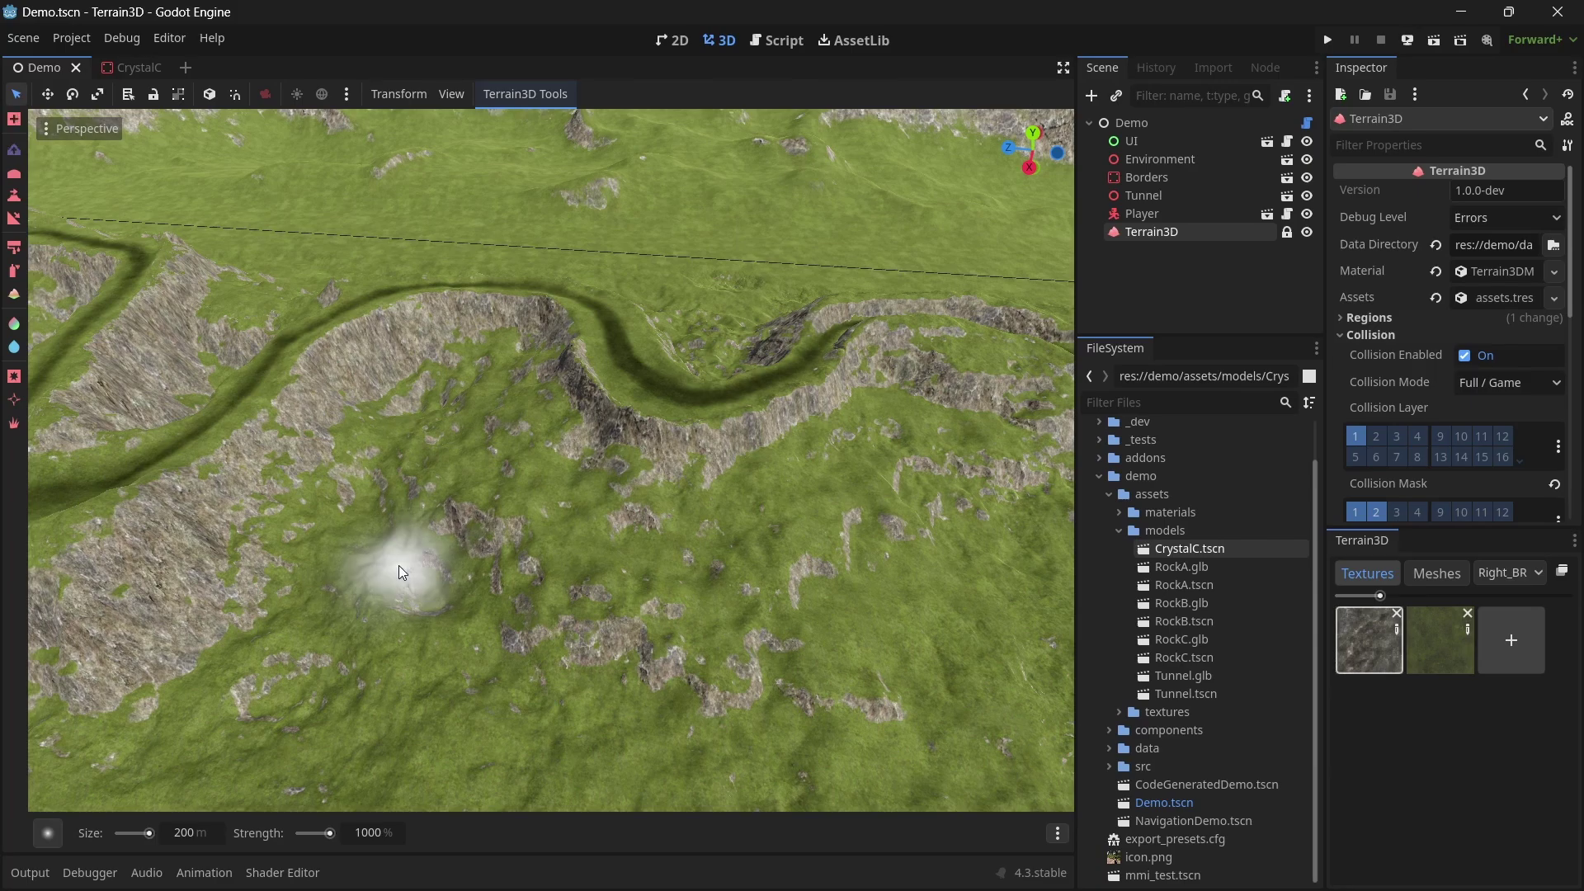
left_click(398, 566, "ctrl")
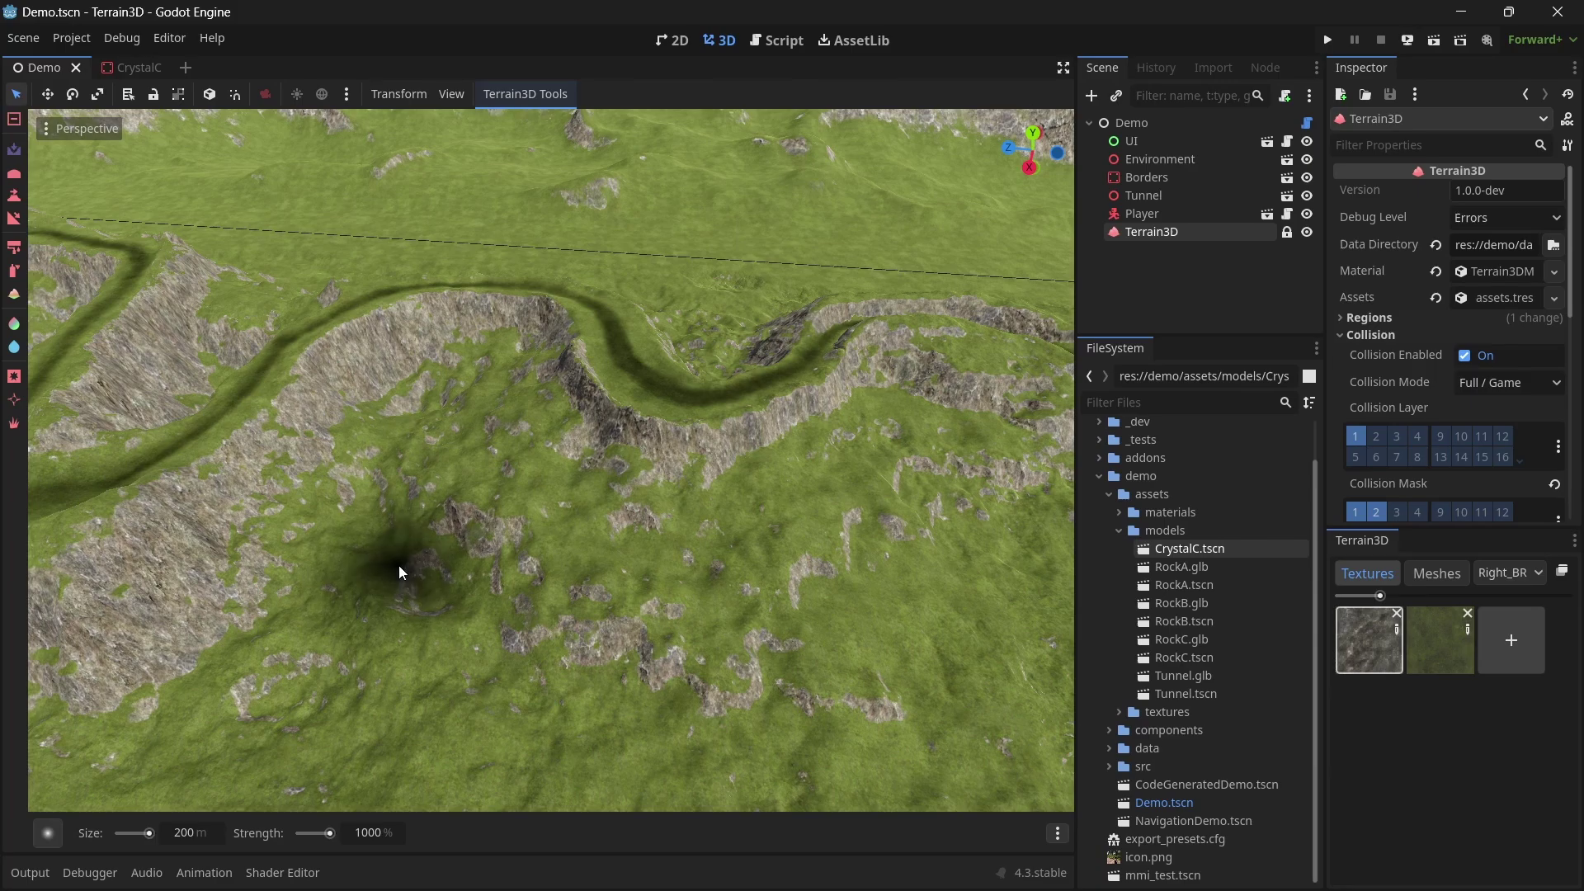
left_click(399, 566)
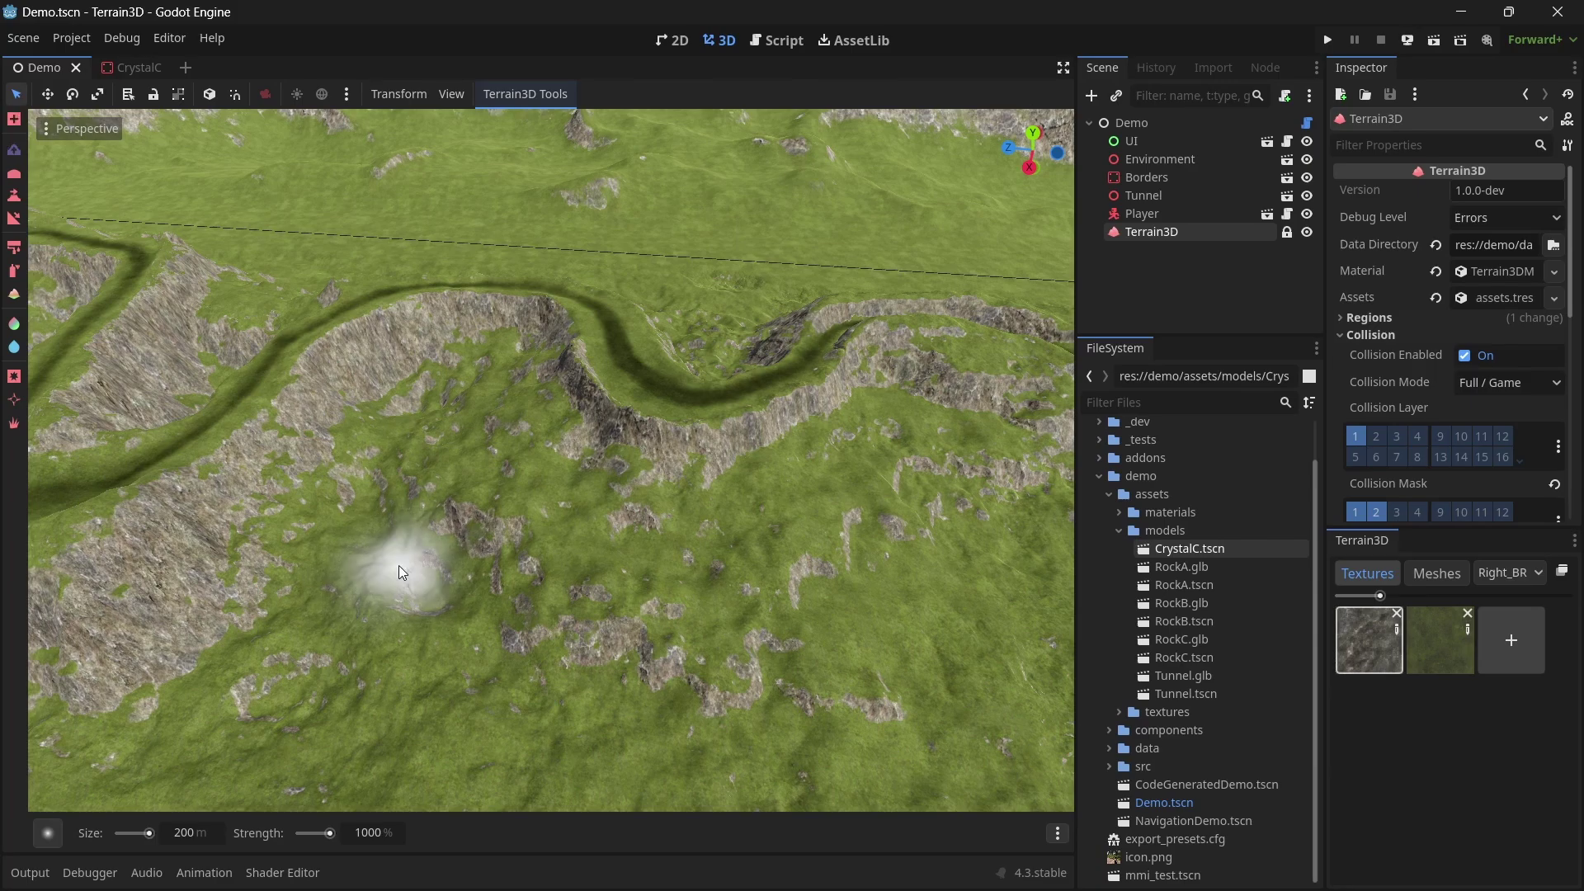
left_click(398, 566, "ctrl")
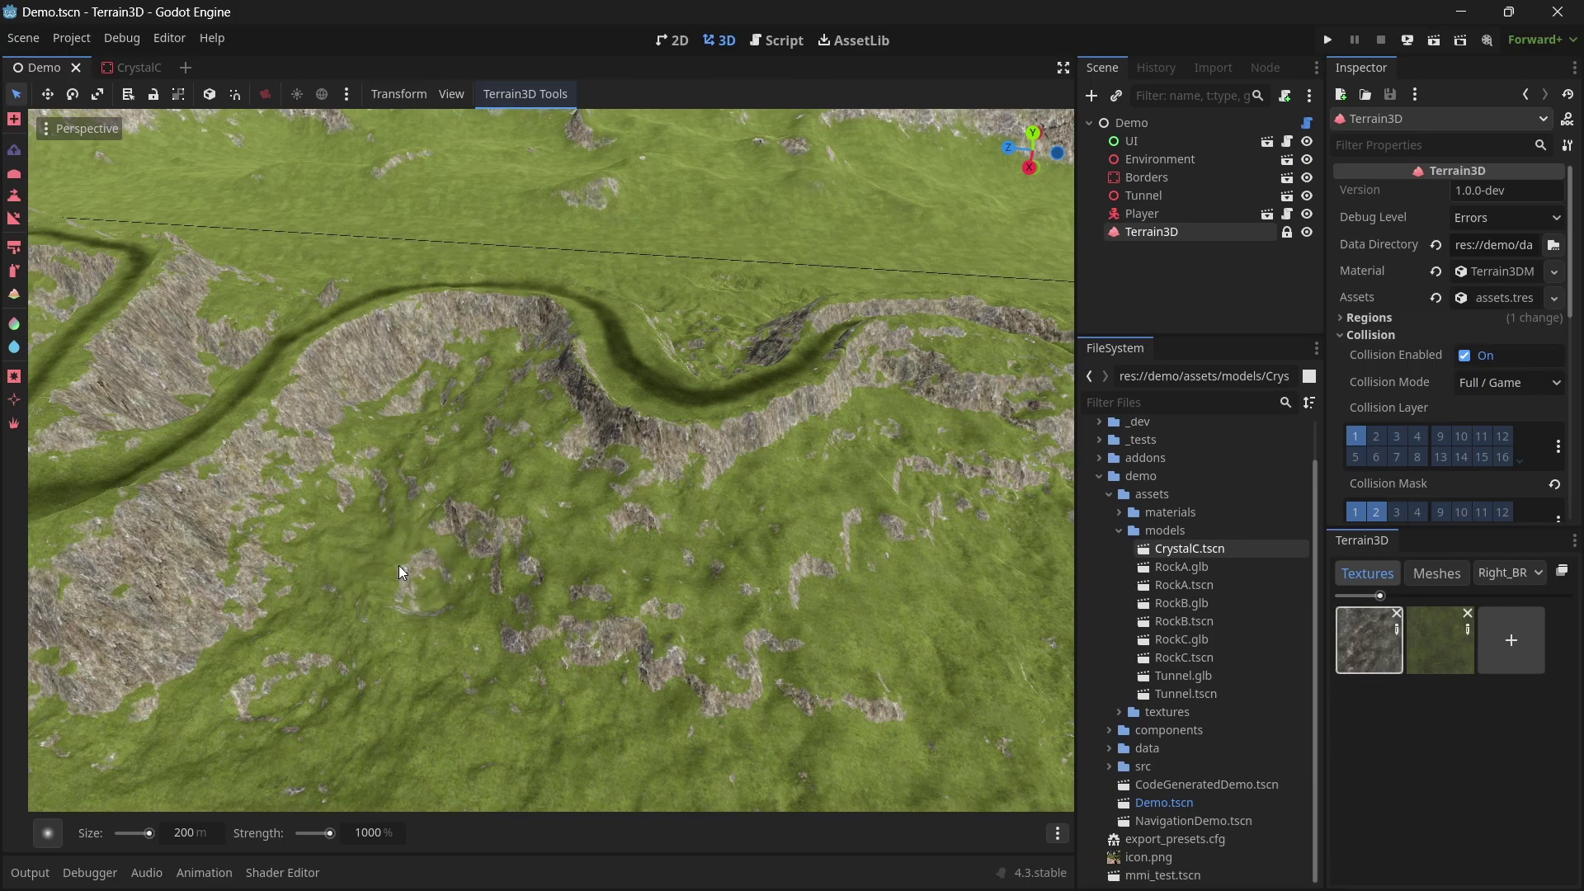
left_click(399, 566)
left_click(404, 571, "ctrl")
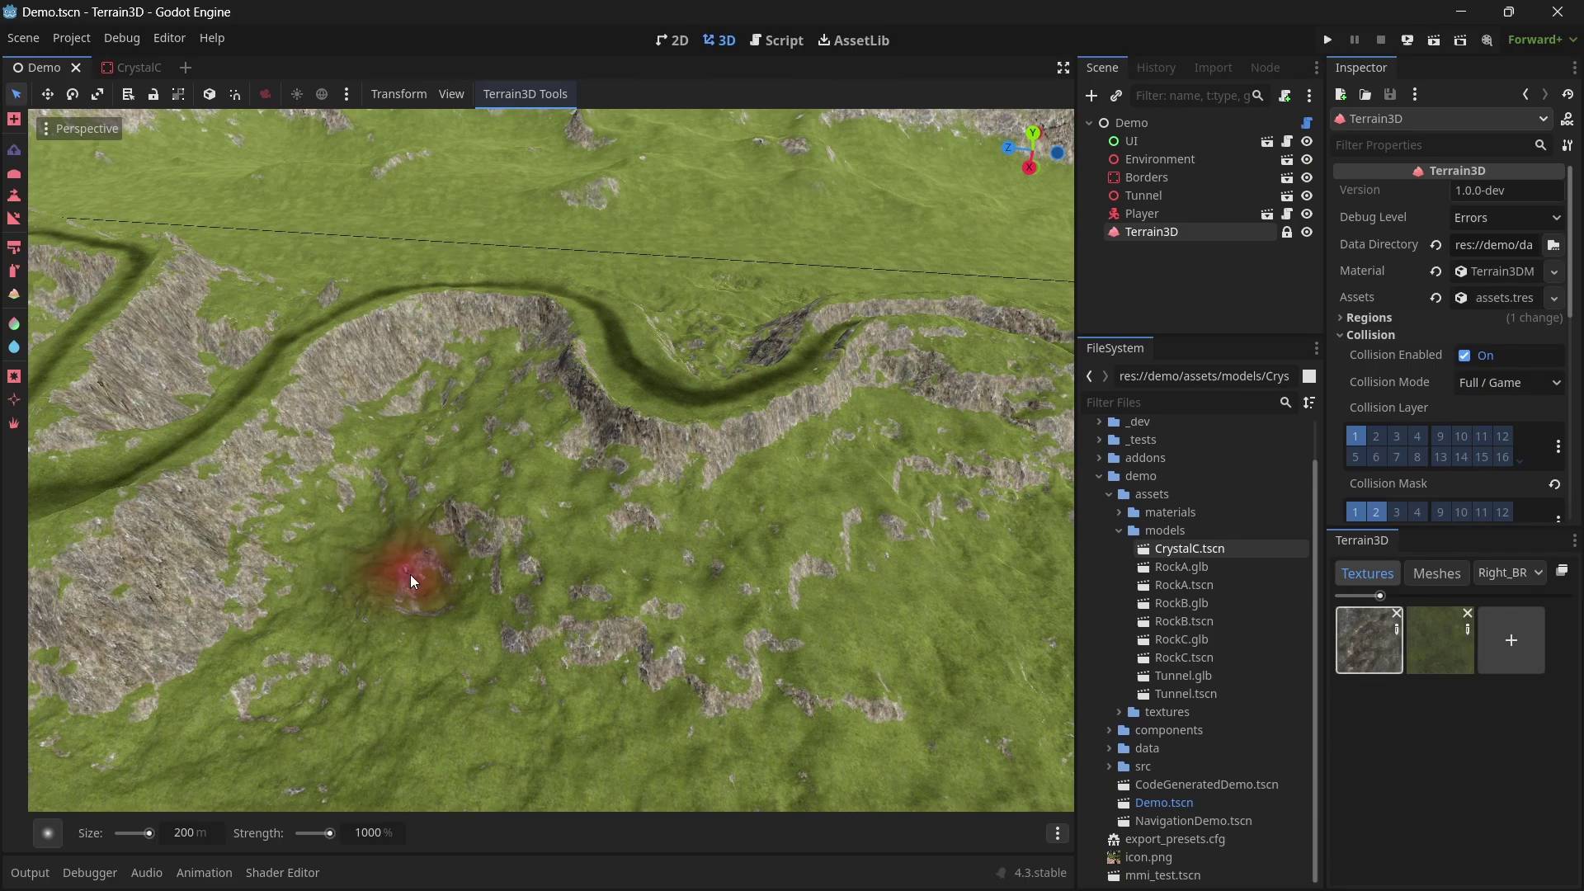
Sculpt two more strokes on the grassy slope with the 200 m brush at 1000% strength.
left_click(409, 574)
left_click(419, 569)
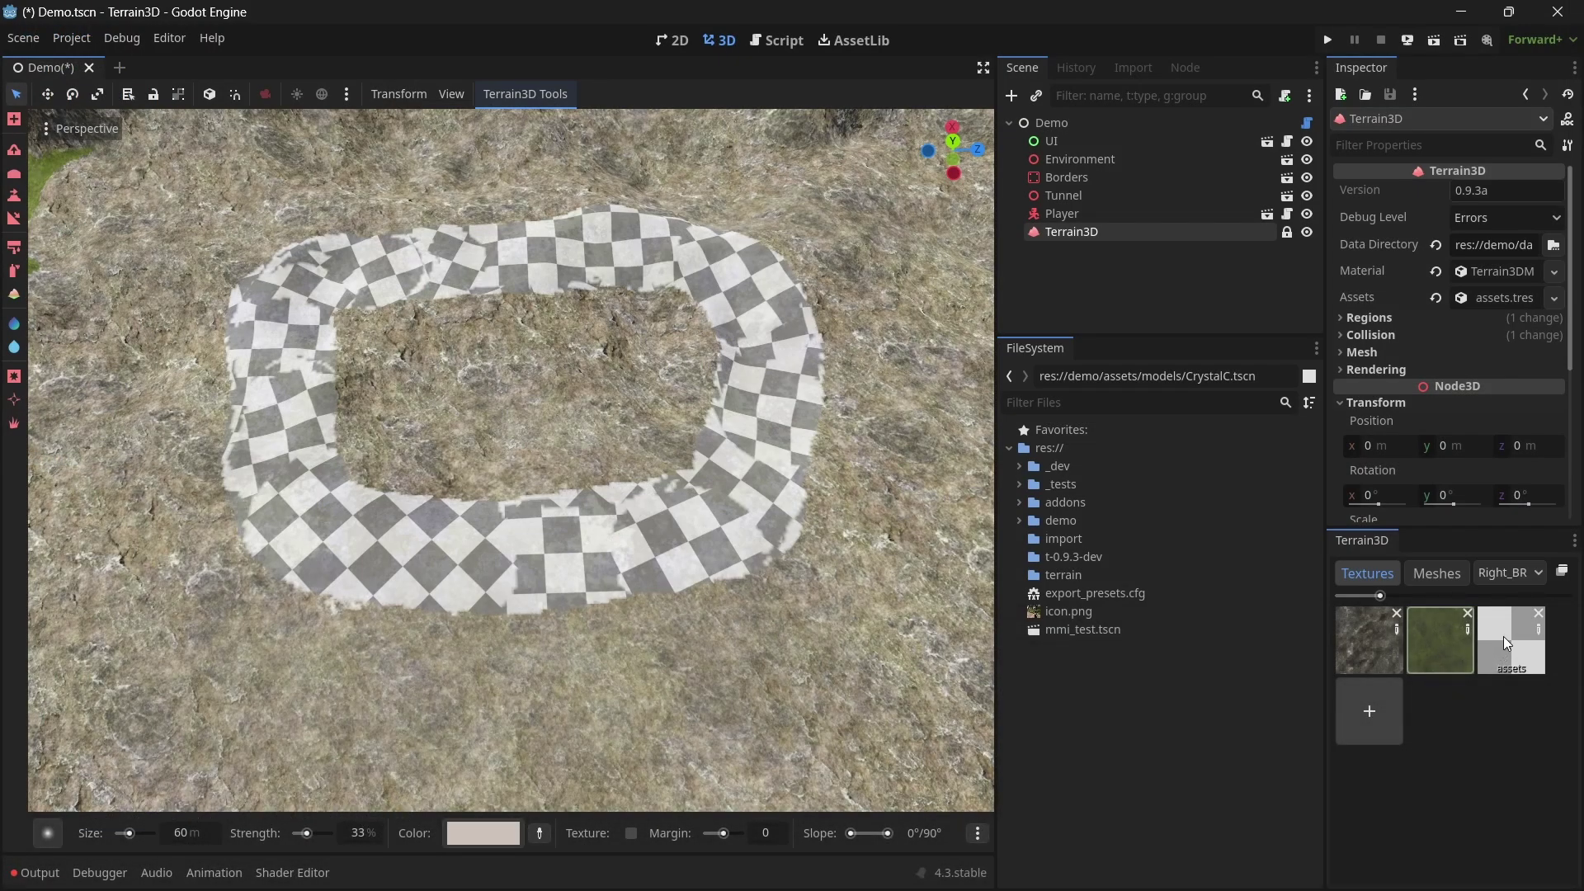
Undo the unfiltered colour stroke, restrict colour painting to the checkered texture, and tint the checkered ring with the 60 m brush at 33% strength.
mouse_move(594, 545)
left_mouse_down()
mouse_move(169, 510)
mouse_move(787, 572)
mouse_move(855, 423)
mouse_move(663, 301)
mouse_move(427, 570)
mouse_move(409, 308)
mouse_move(431, 483)
mouse_move(268, 285)
mouse_move(429, 248)
mouse_move(874, 636)
left_mouse_up()
key("ctrl+z")
left_click(1511, 642)
left_click(631, 833)
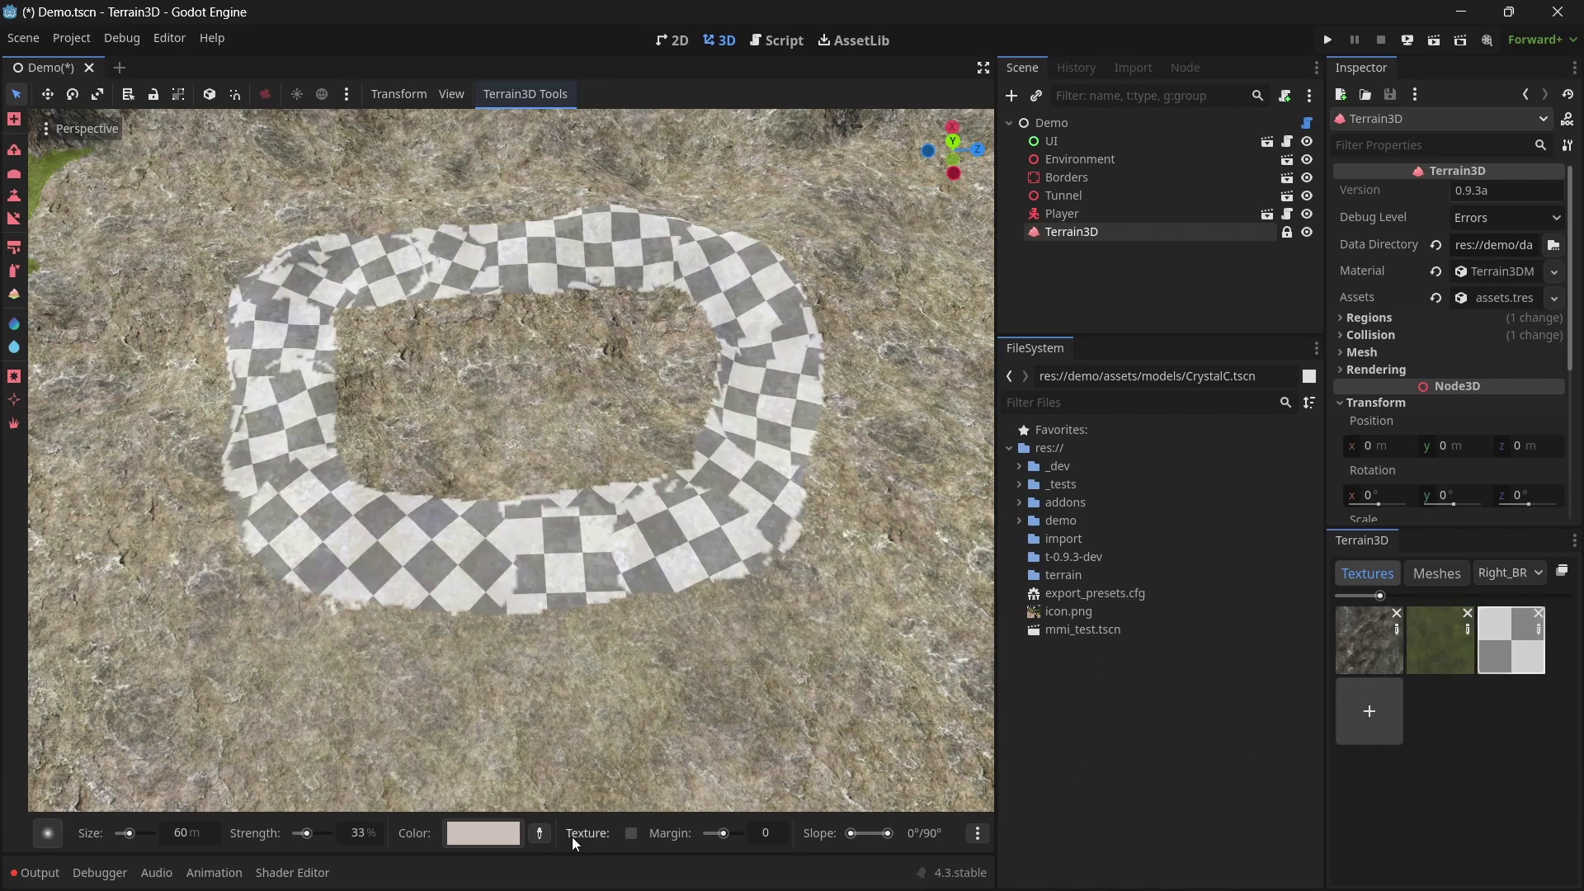
mouse_move(485, 525)
left_mouse_down()
mouse_move(542, 559)
mouse_move(791, 459)
mouse_move(805, 330)
mouse_move(705, 251)
mouse_move(519, 245)
mouse_move(768, 304)
mouse_move(509, 254)
mouse_move(483, 280)
mouse_move(296, 297)
mouse_move(283, 448)
mouse_move(268, 418)
mouse_move(381, 598)
mouse_move(706, 579)
mouse_move(731, 333)
left_mouse_up()
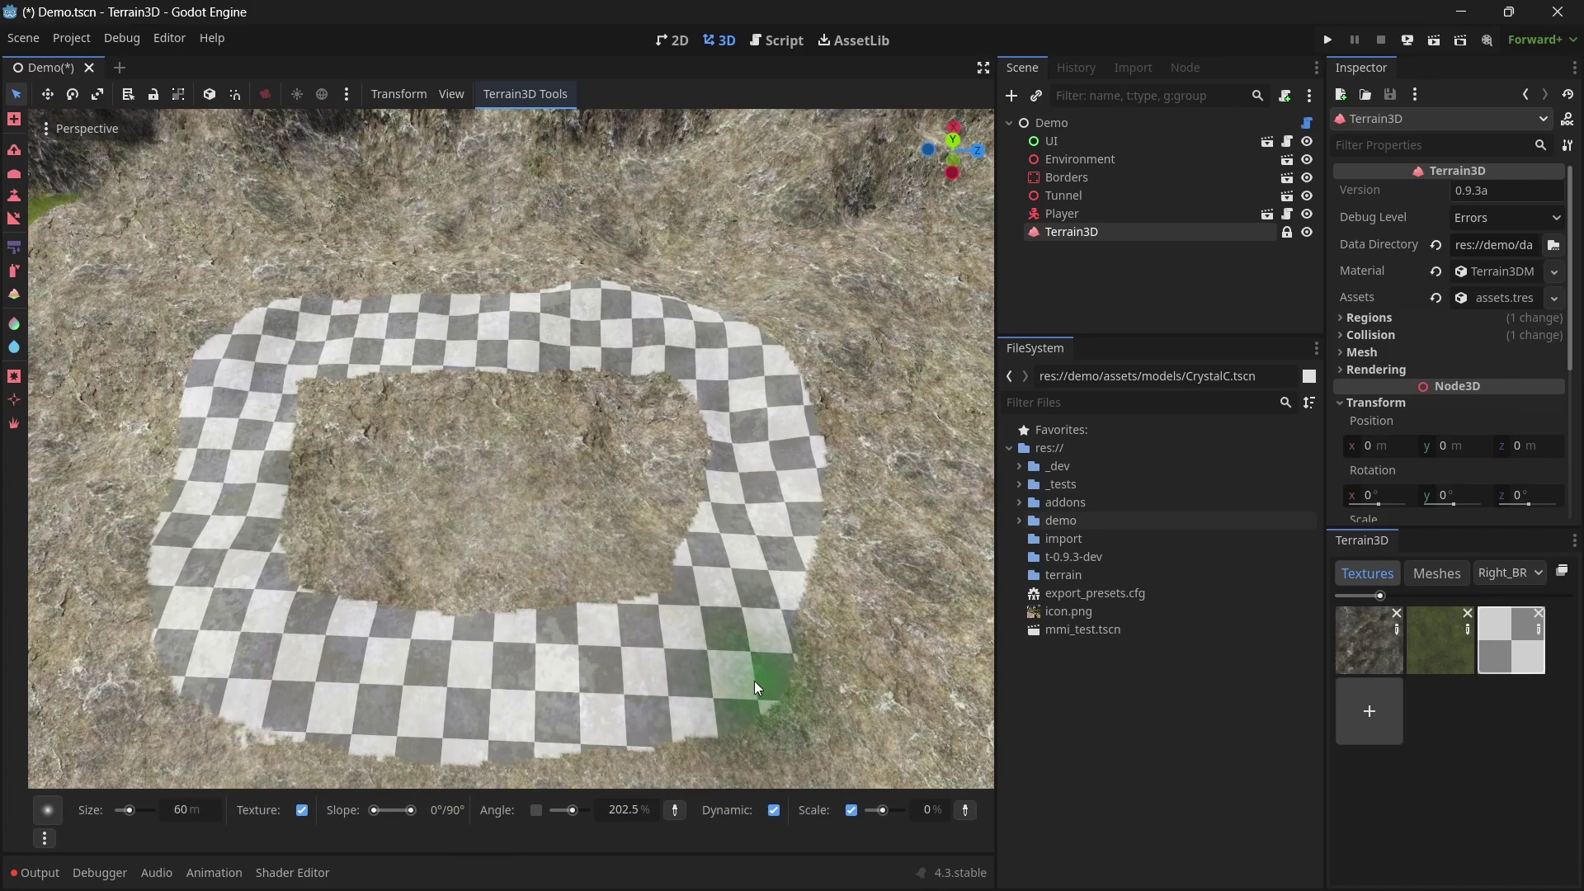
Turn off texture painting, set the texture scale to 80%, and paint that scale around the checkered ring.
left_click(269, 812)
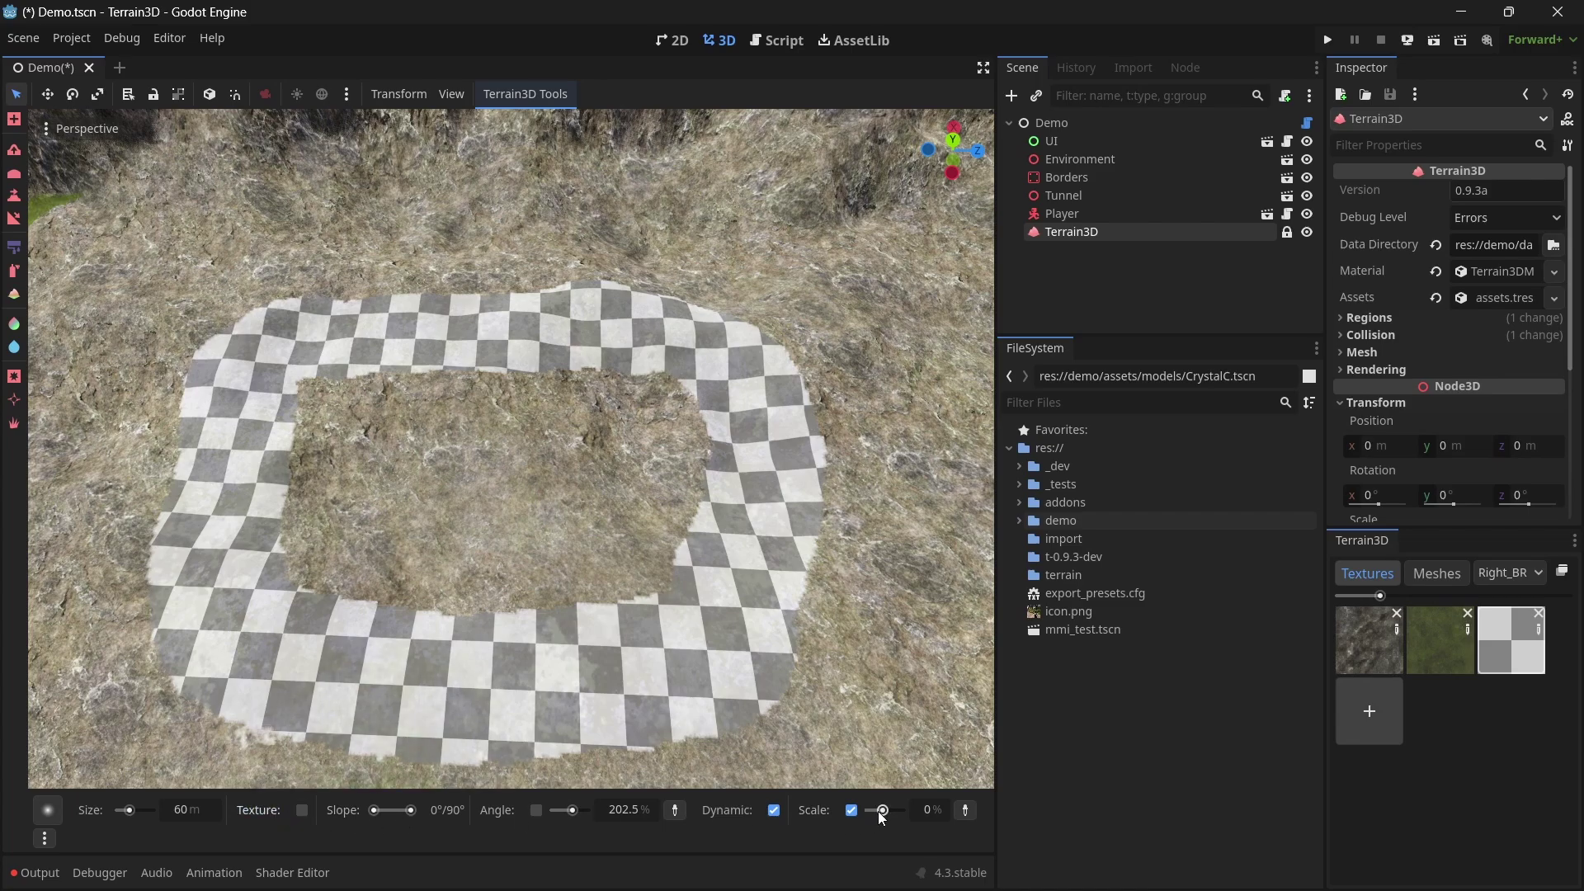
left_click_drag(881, 810, 914, 809)
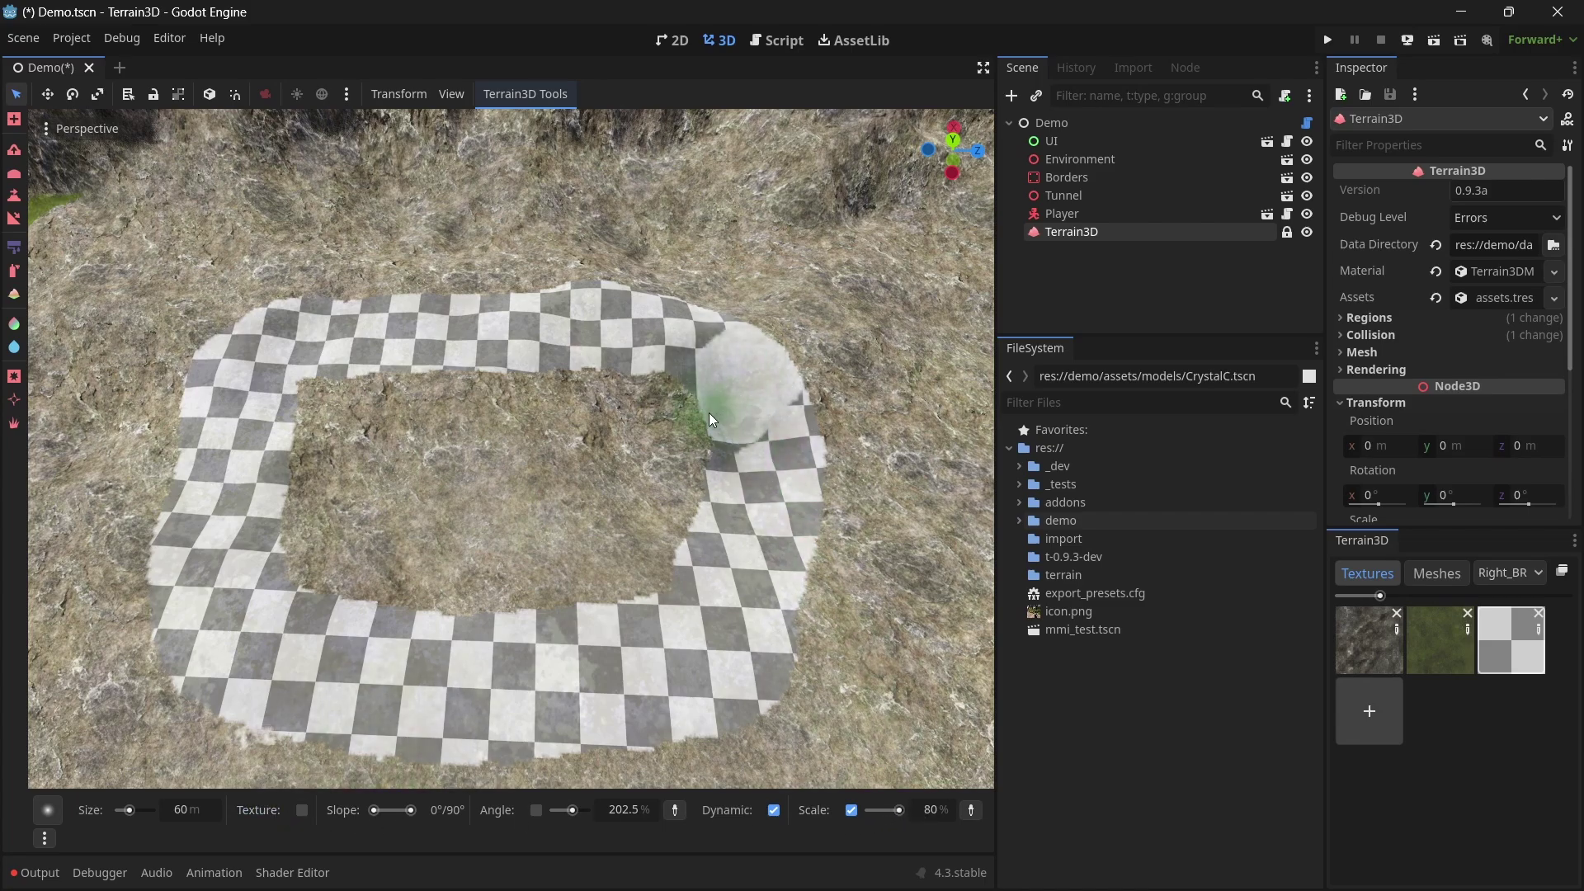
mouse_move(707, 413)
left_mouse_down()
mouse_move(661, 430)
mouse_move(646, 387)
mouse_move(687, 299)
mouse_move(651, 343)
mouse_move(697, 335)
mouse_move(292, 342)
mouse_move(195, 449)
mouse_move(152, 545)
mouse_move(289, 491)
mouse_move(367, 397)
mouse_move(268, 396)
mouse_move(212, 477)
mouse_move(332, 398)
mouse_move(665, 404)
mouse_move(706, 481)
mouse_move(705, 526)
mouse_move(649, 638)
mouse_move(749, 760)
mouse_move(811, 615)
mouse_move(720, 629)
mouse_move(770, 603)
mouse_move(785, 415)
mouse_move(831, 348)
mouse_move(801, 645)
mouse_move(433, 702)
mouse_move(215, 670)
mouse_move(214, 603)
mouse_move(308, 708)
mouse_move(559, 699)
mouse_move(344, 664)
mouse_move(571, 639)
mouse_move(692, 603)
mouse_move(786, 319)
mouse_move(564, 268)
mouse_move(226, 335)
left_mouse_up()
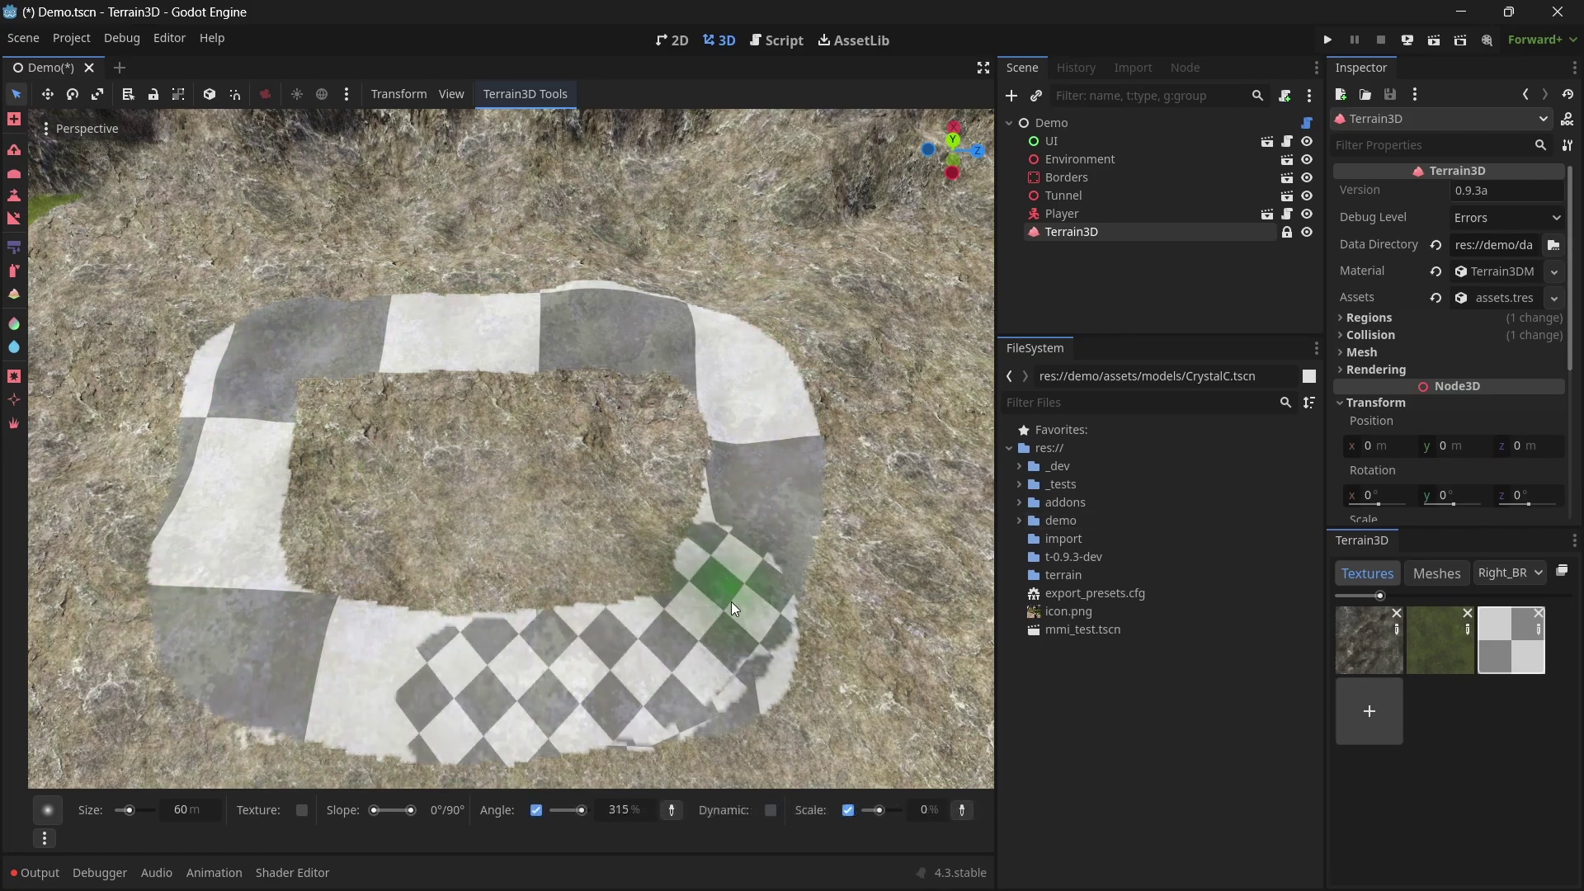
Paint a 315 texture angle along the near side of the checkered ring and a 112.5 angle along its far side.
mouse_move(731, 601)
left_mouse_down()
mouse_move(755, 661)
mouse_move(760, 479)
mouse_move(602, 752)
left_mouse_up()
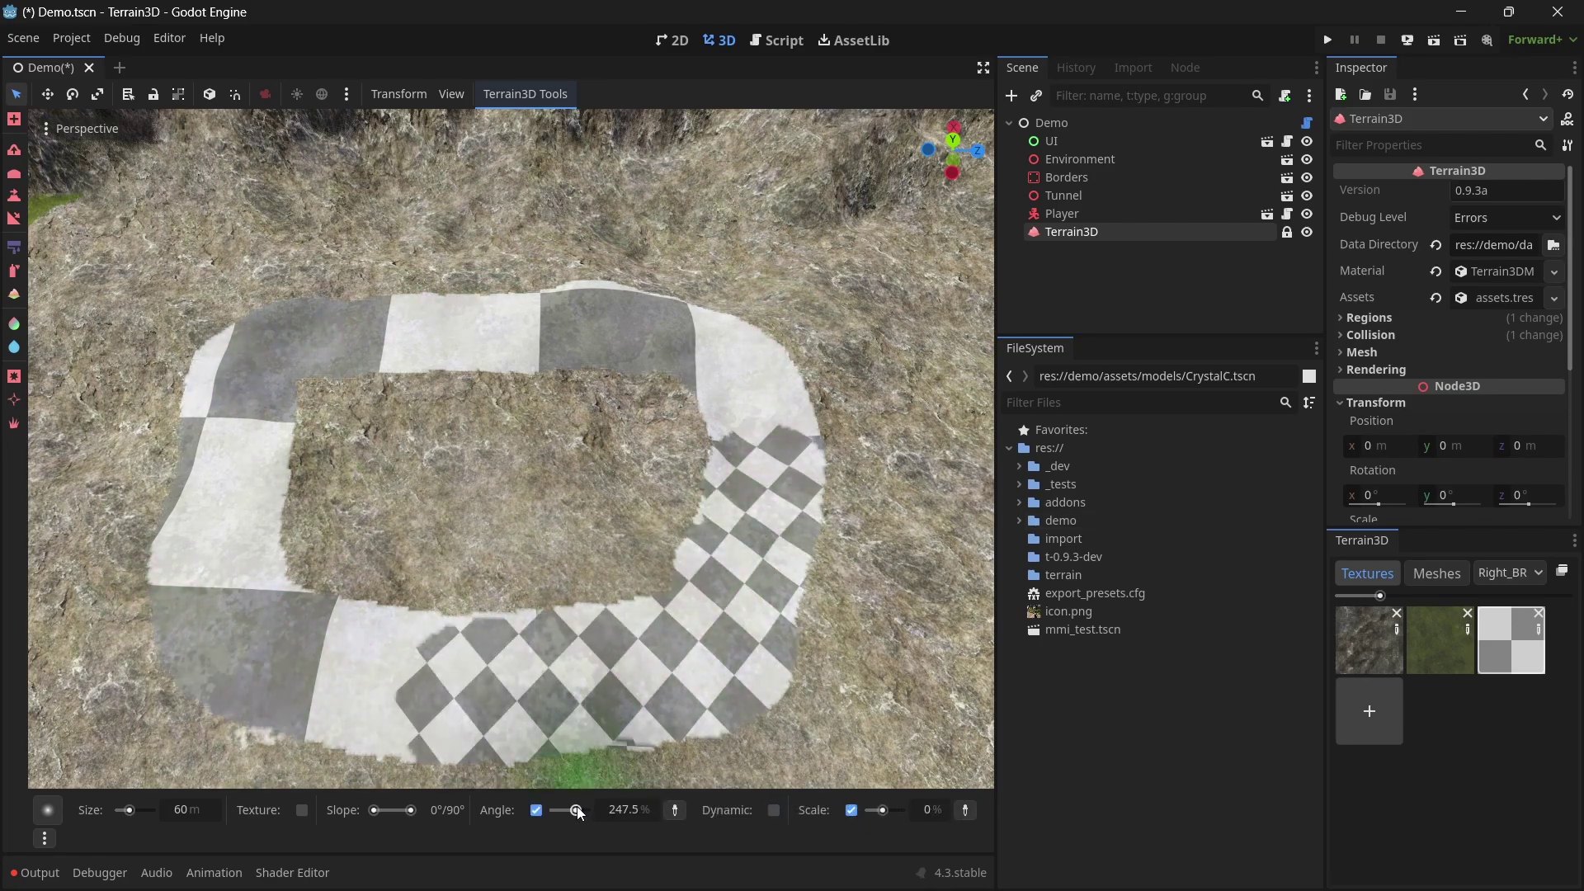
left_click_drag(575, 811, 565, 811)
mouse_move(780, 351)
left_mouse_down()
mouse_move(755, 420)
mouse_move(727, 346)
mouse_move(579, 304)
mouse_move(560, 336)
mouse_move(461, 314)
mouse_move(438, 340)
mouse_move(362, 335)
left_mouse_up()
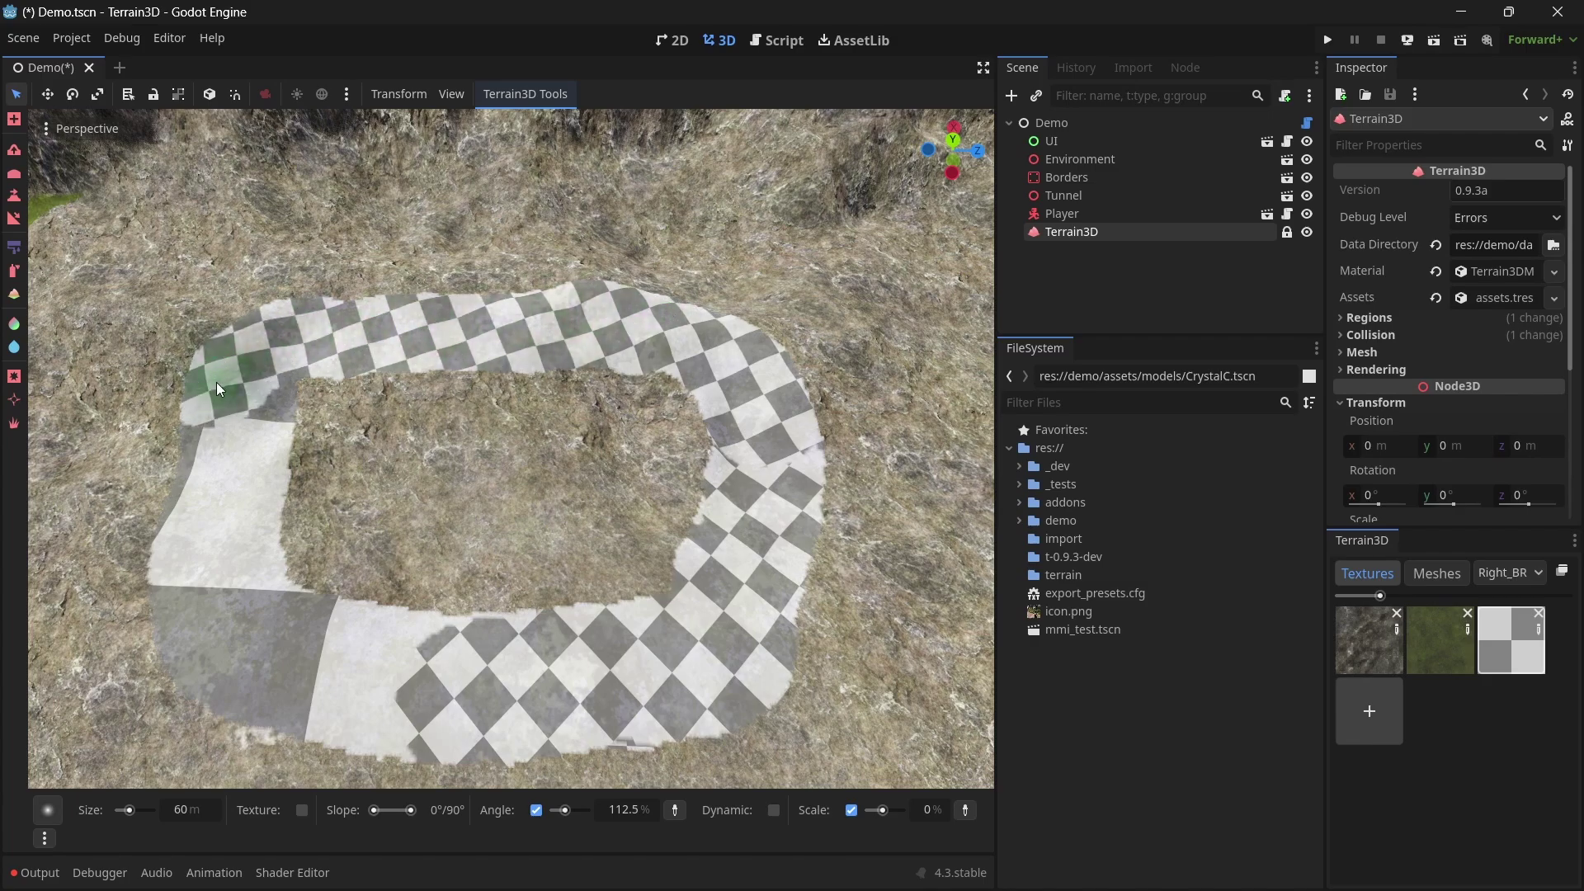
Enable the Dynamic angle, paint around the whole checkered ring so the texture follows the strokes, and disable Dynamic again.
left_click(736, 813)
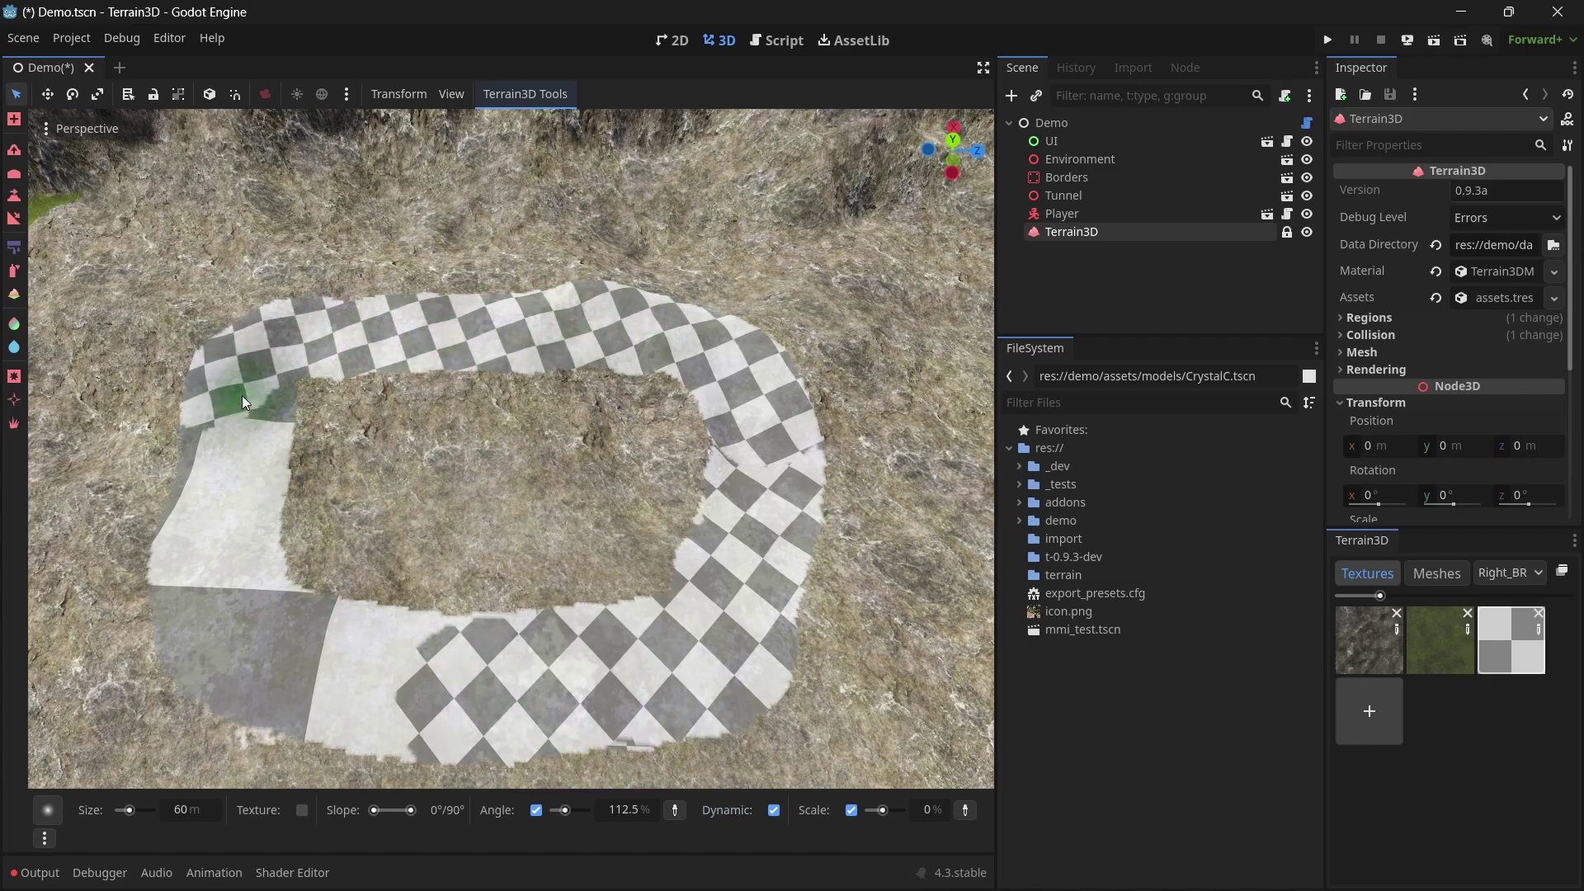
mouse_move(235, 396)
left_mouse_down()
mouse_move(243, 591)
mouse_move(302, 675)
mouse_move(406, 708)
mouse_move(548, 708)
mouse_move(663, 673)
mouse_move(725, 604)
mouse_move(759, 517)
mouse_move(760, 443)
mouse_move(715, 345)
mouse_move(617, 312)
mouse_move(329, 321)
mouse_move(250, 382)
mouse_move(236, 482)
mouse_move(237, 594)
mouse_move(302, 697)
mouse_move(505, 718)
mouse_move(583, 708)
mouse_move(713, 617)
mouse_move(750, 543)
mouse_move(753, 425)
mouse_move(733, 458)
mouse_move(763, 441)
mouse_move(713, 642)
mouse_move(769, 508)
left_mouse_up()
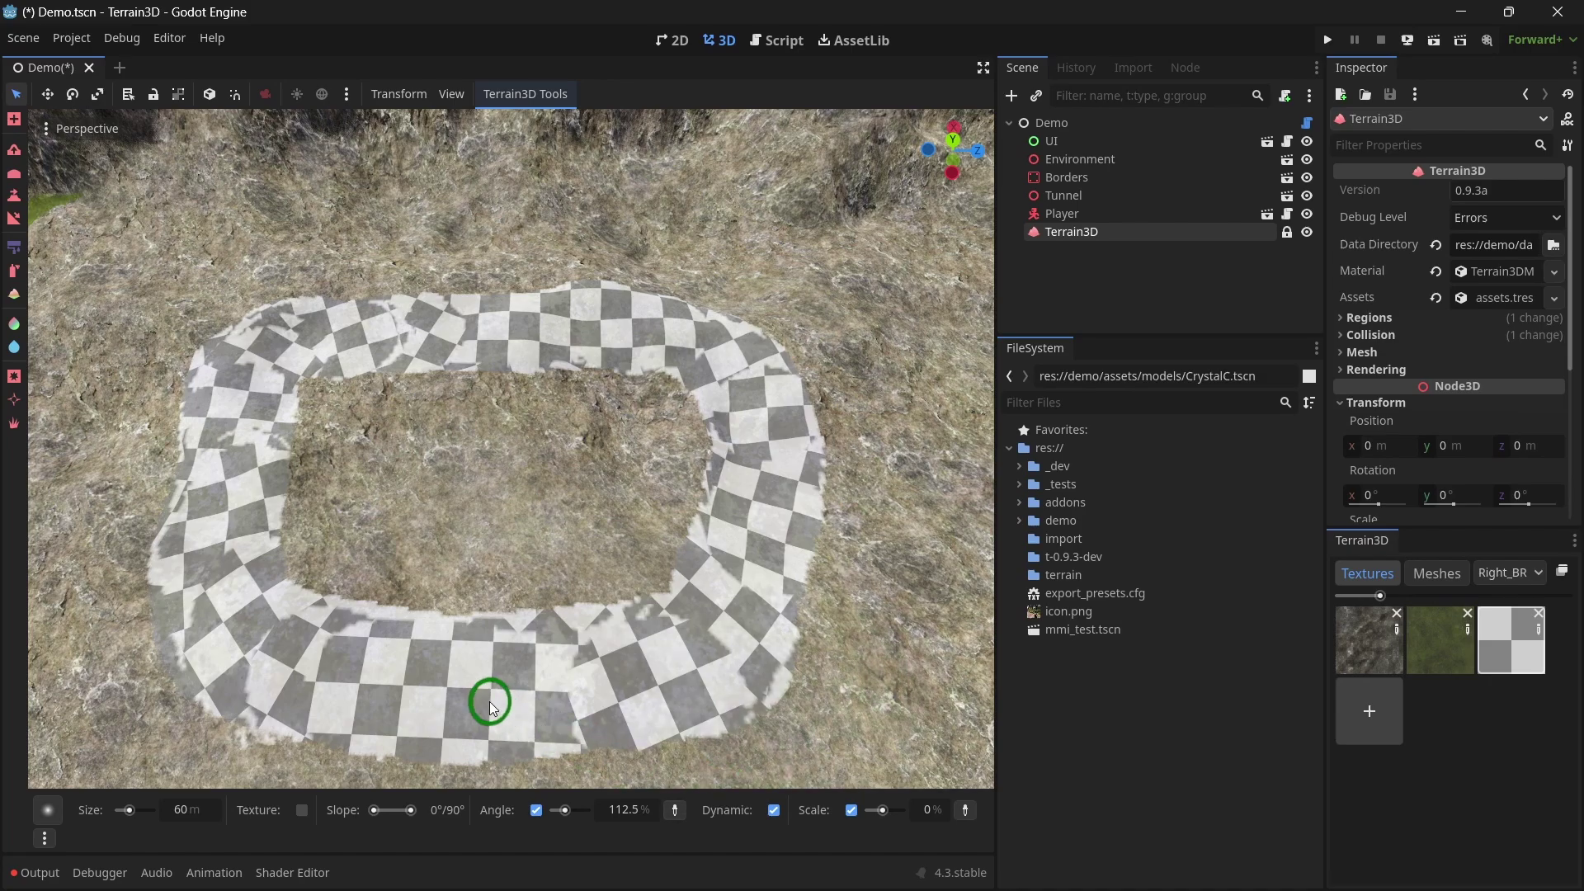
left_click(773, 810)
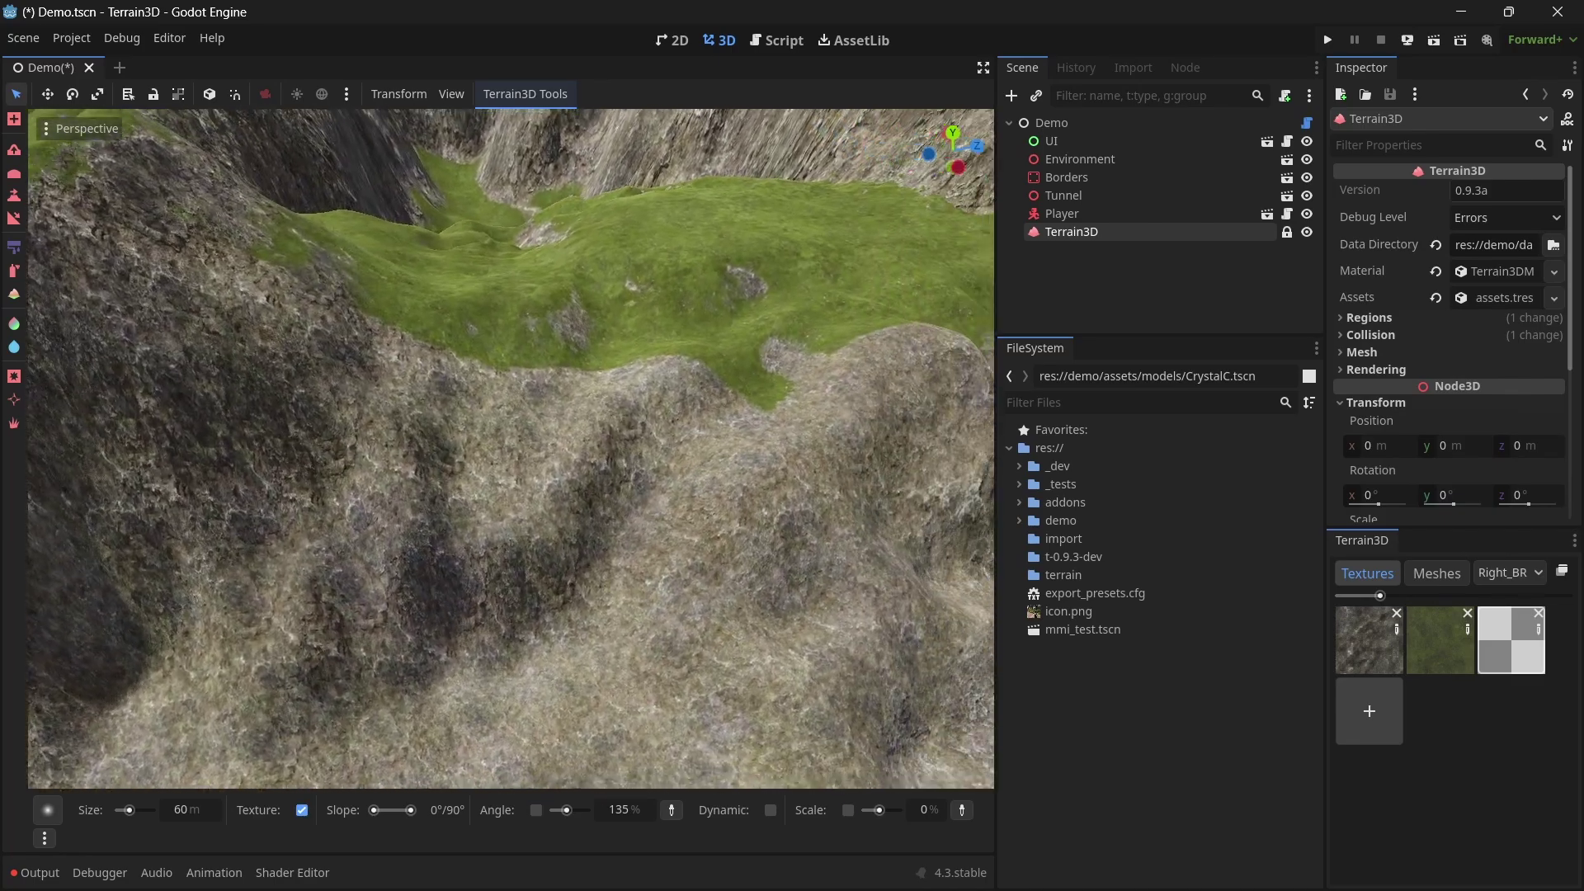
Limit the slope filter to 0°/38° and paint the checkered texture and New Mesh instances over the rocky and grassy hillsides.
right_click_drag(498, 775, 498, 776)
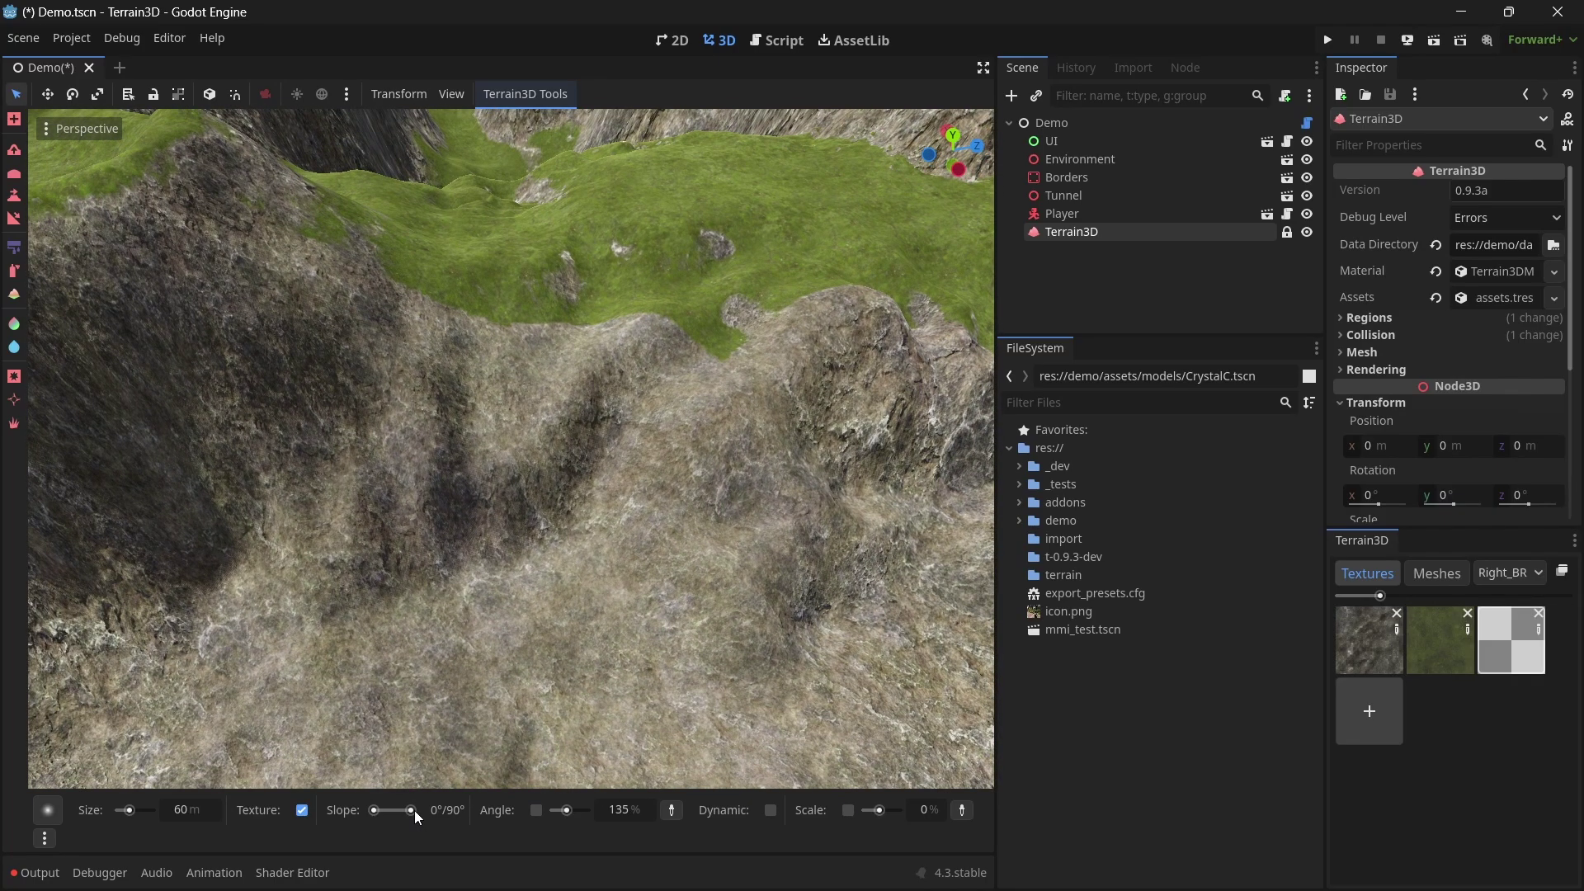
left_click_drag(414, 810, 389, 814)
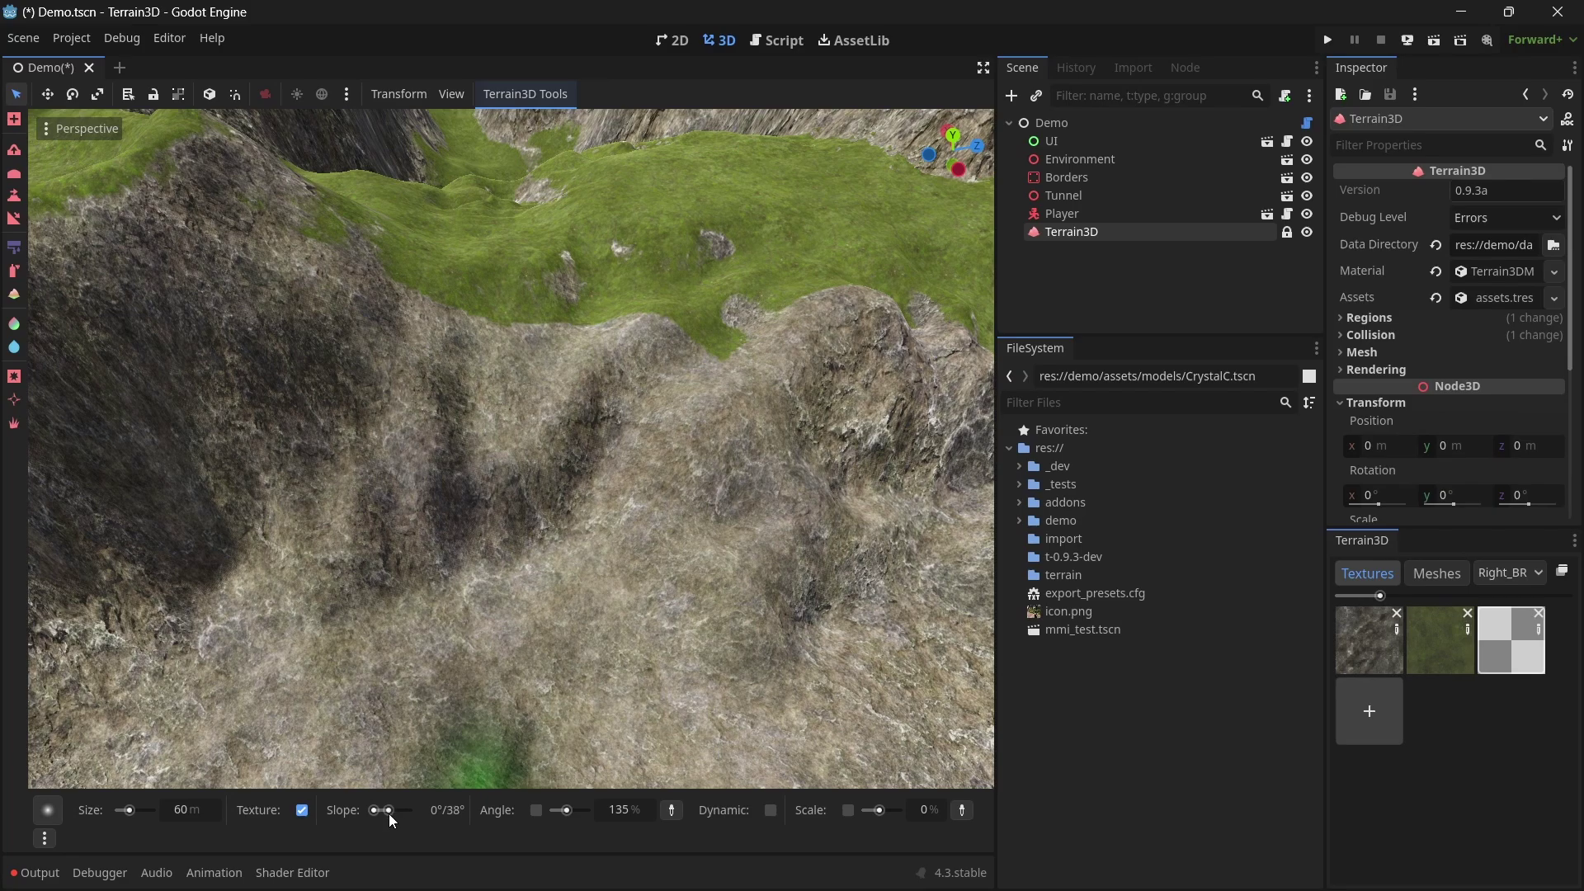
right_click_drag(650, 439, 650, 439)
mouse_move(650, 445)
left_mouse_down()
mouse_move(530, 351)
mouse_move(364, 348)
left_mouse_up()
middle_click_drag(365, 348, 543, 422)
mouse_move(543, 423)
left_mouse_down()
mouse_move(652, 471)
mouse_move(702, 423)
mouse_move(729, 421)
mouse_move(721, 456)
mouse_move(662, 427)
mouse_move(395, 429)
mouse_move(322, 369)
mouse_move(217, 320)
left_mouse_up()
middle_click_drag(216, 320, 521, 457)
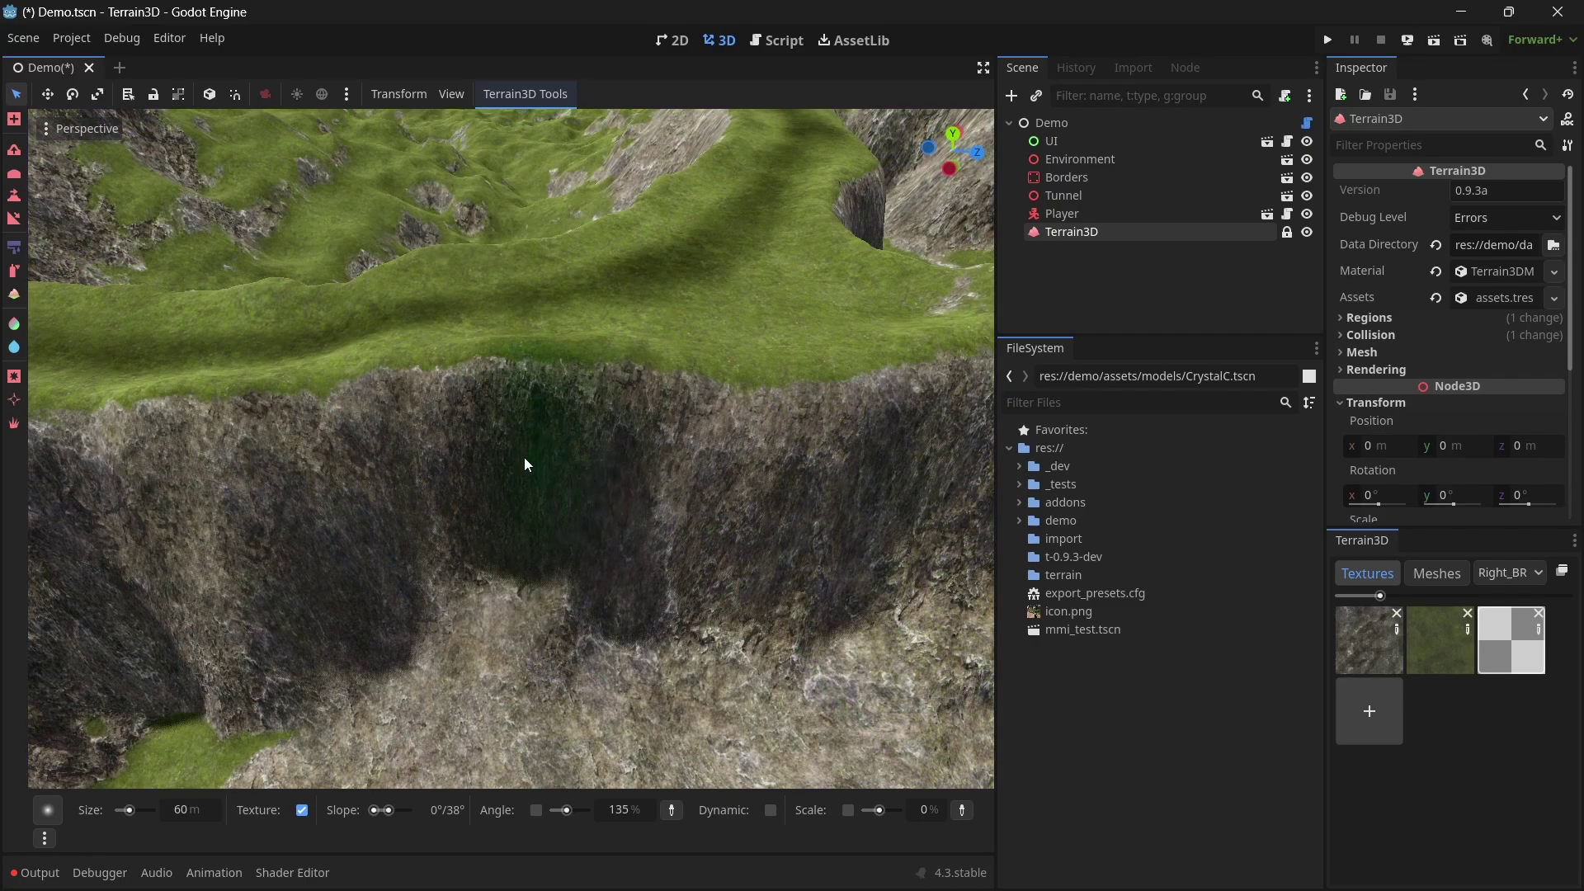
mouse_move(522, 457)
left_mouse_down()
mouse_move(803, 474)
mouse_move(976, 431)
mouse_move(763, 462)
mouse_move(284, 468)
left_mouse_up()
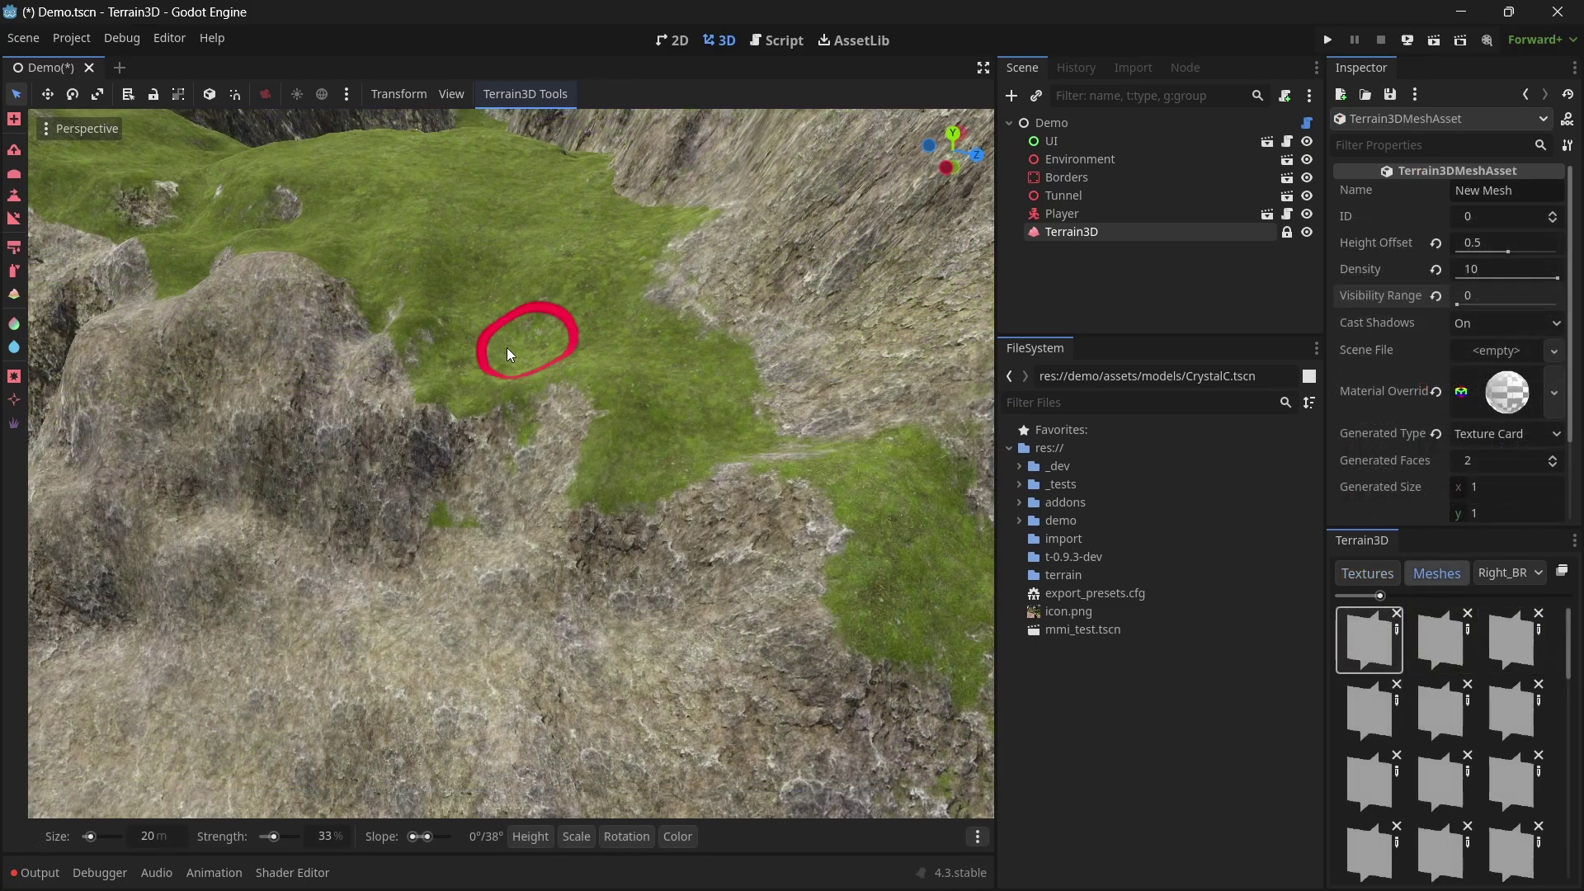
mouse_move(507, 353)
left_mouse_down()
mouse_move(396, 444)
mouse_move(609, 472)
mouse_move(479, 526)
mouse_move(402, 618)
mouse_move(263, 696)
mouse_move(548, 720)
mouse_move(748, 653)
mouse_move(879, 584)
mouse_move(831, 515)
mouse_move(602, 424)
left_mouse_up()
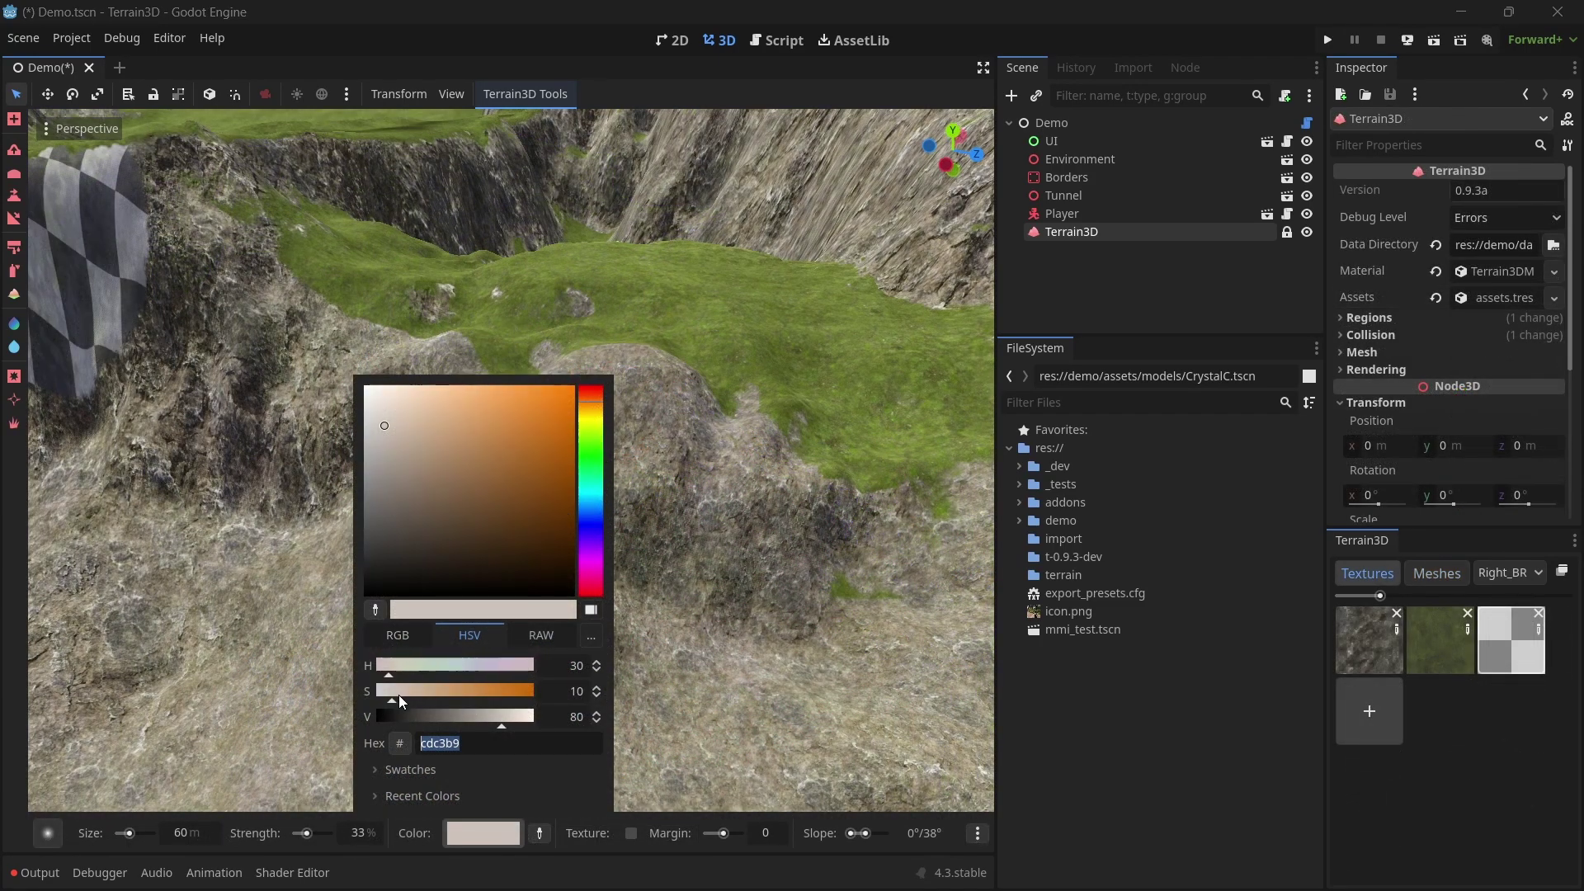
Raise the paint colour's saturation to orange and tint the hillsides with the 60 m brush at 33% strength within the 0°/38° slope range.
left_click_drag(399, 695, 477, 690)
left_click(553, 246)
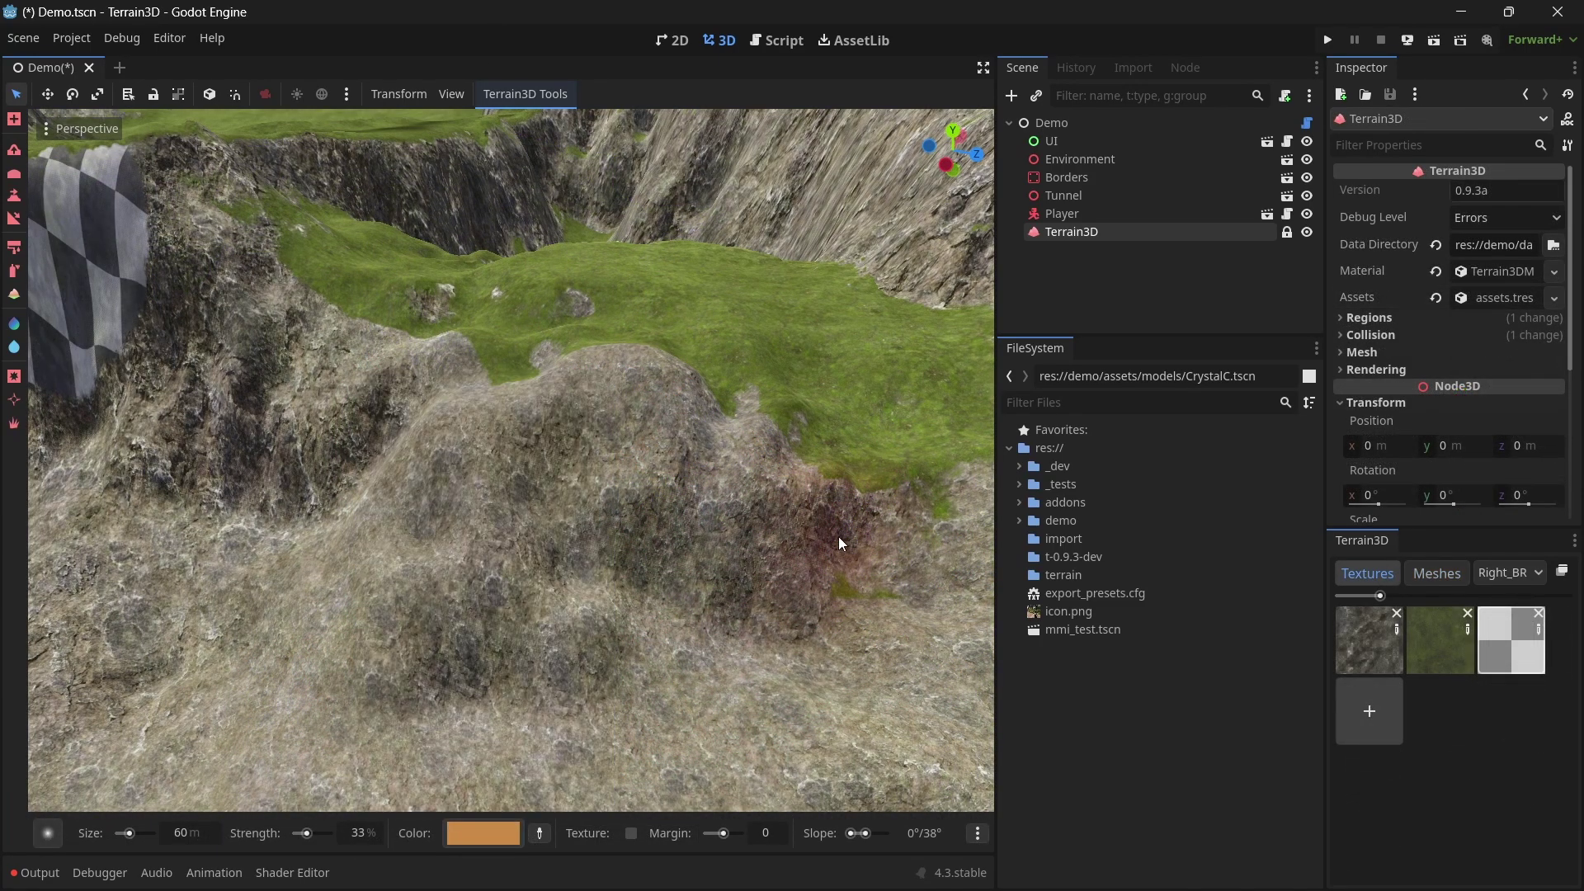
mouse_move(785, 538)
left_mouse_down()
mouse_move(538, 438)
mouse_move(245, 406)
mouse_move(322, 426)
mouse_move(327, 497)
mouse_move(615, 620)
mouse_move(562, 637)
mouse_move(859, 609)
mouse_move(685, 445)
mouse_move(872, 596)
left_mouse_up()
mouse_move(873, 595)
right_mouse_down()
mouse_move(784, 569)
mouse_move(784, 594)
mouse_move(776, 578)
mouse_move(685, 583)
mouse_move(731, 594)
right_mouse_up()
mouse_move(732, 594)
left_mouse_down()
mouse_move(841, 276)
mouse_move(552, 302)
mouse_move(598, 308)
mouse_move(330, 231)
left_mouse_up()
mouse_move(330, 231)
right_mouse_down()
mouse_move(314, 247)
mouse_move(621, 239)
right_mouse_up()
mouse_move(621, 239)
left_mouse_down()
mouse_move(530, 390)
mouse_move(637, 484)
mouse_move(685, 616)
mouse_move(711, 351)
mouse_move(910, 340)
mouse_move(854, 242)
mouse_move(645, 292)
mouse_move(432, 305)
left_mouse_up()
right_click_drag(432, 305, 731, 464)
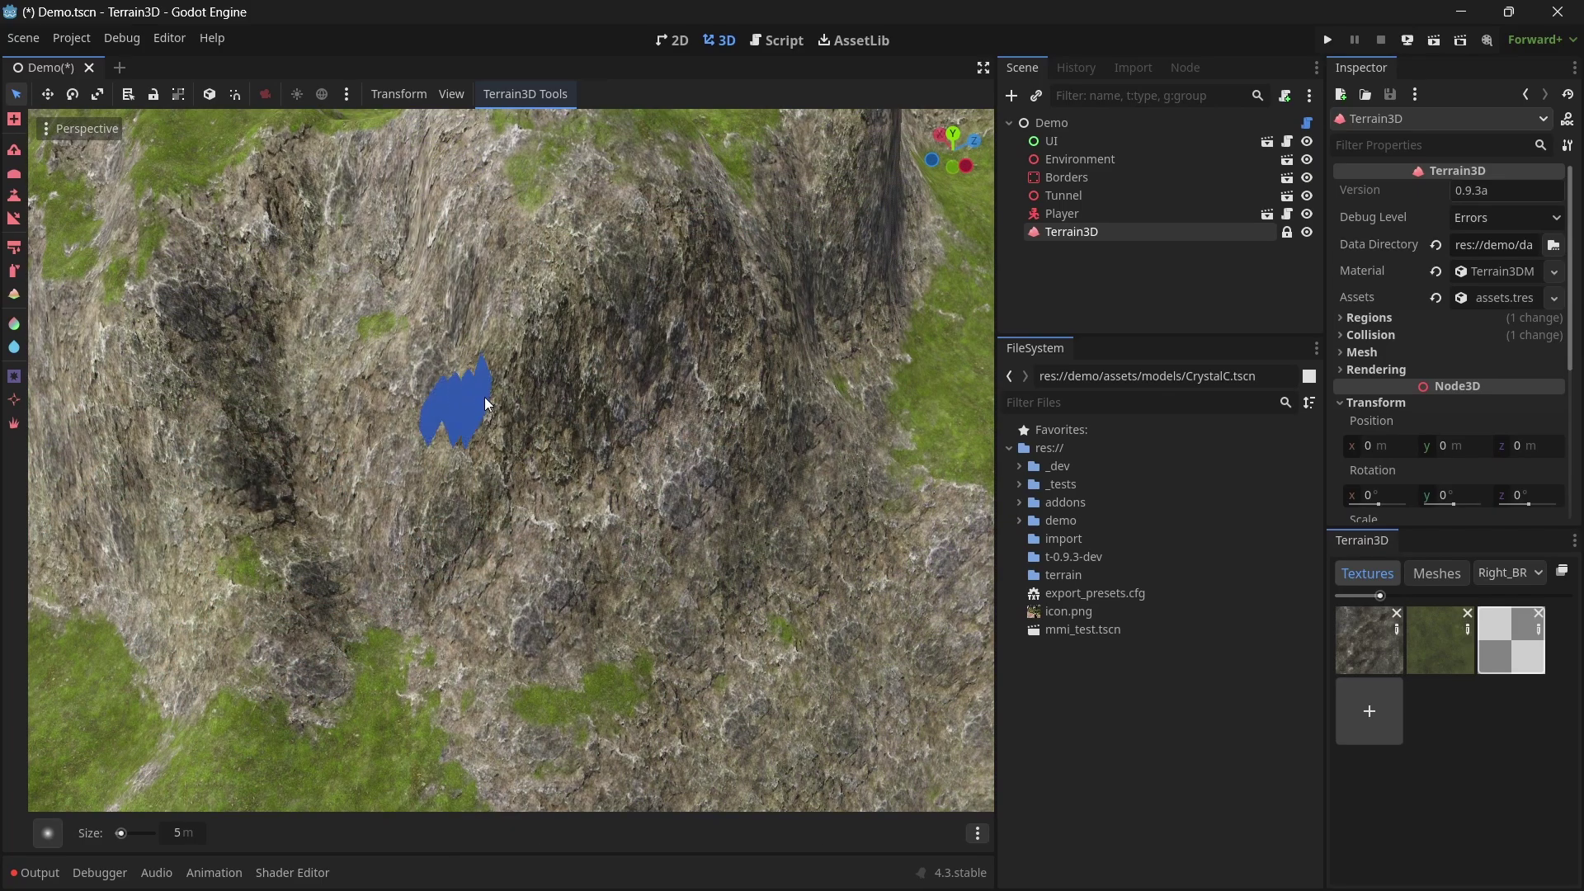
Cut holes in the rocky hillside with the 5 m Holes brush.
mouse_move(486, 402)
left_mouse_down()
mouse_move(370, 471)
mouse_move(530, 505)
left_mouse_up()
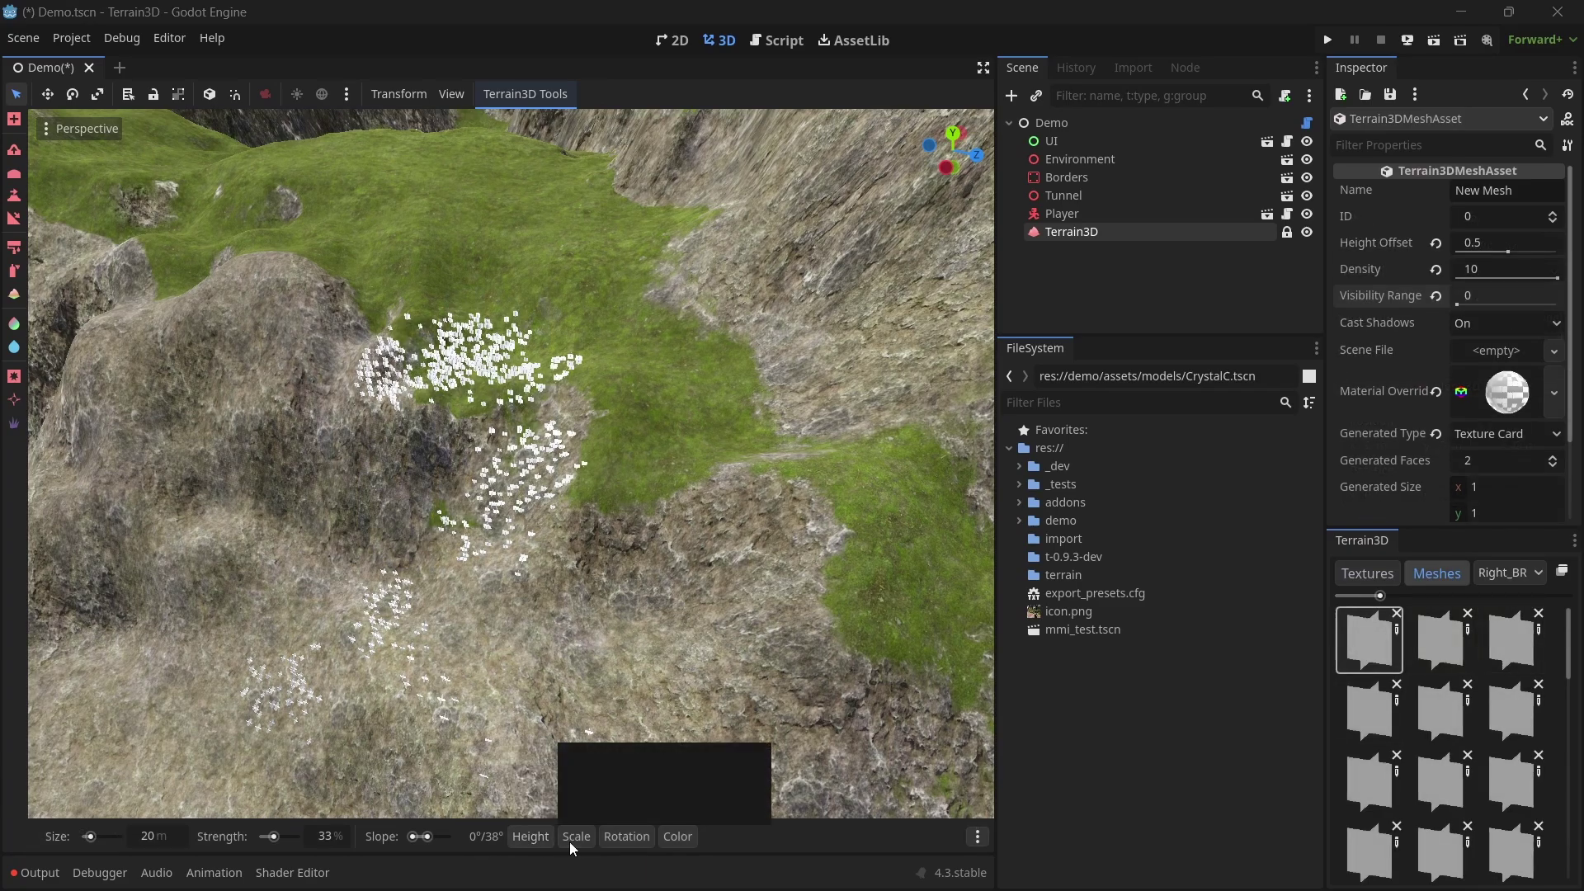
Reset the instance brush size to 20 m and set its strength to 500%.
mouse_move(574, 843)
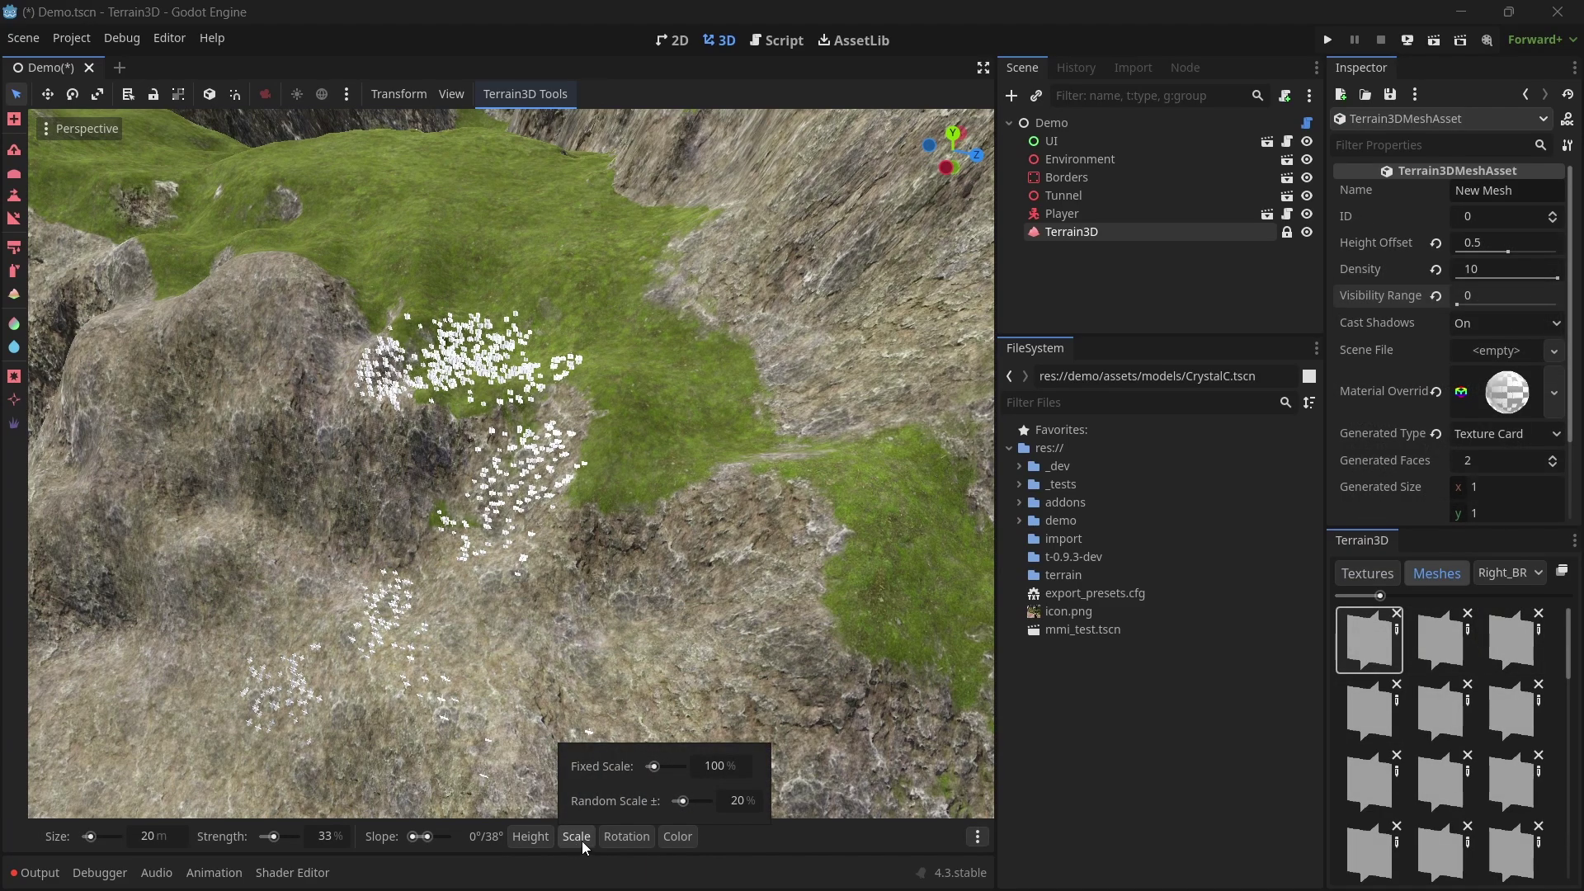
mouse_move(675, 843)
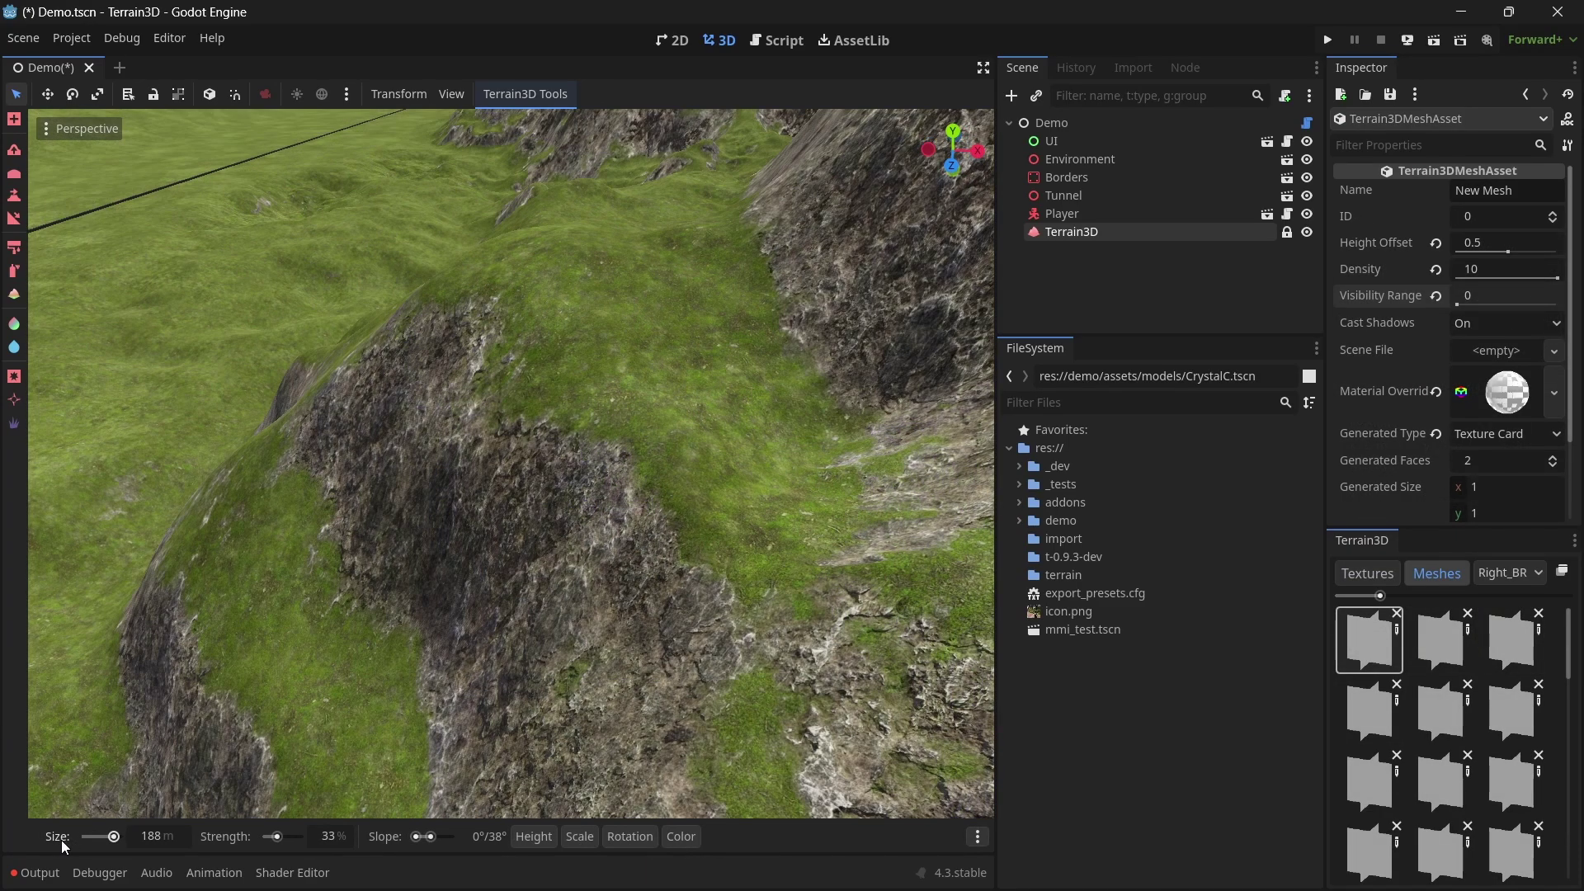
left_click(89, 838)
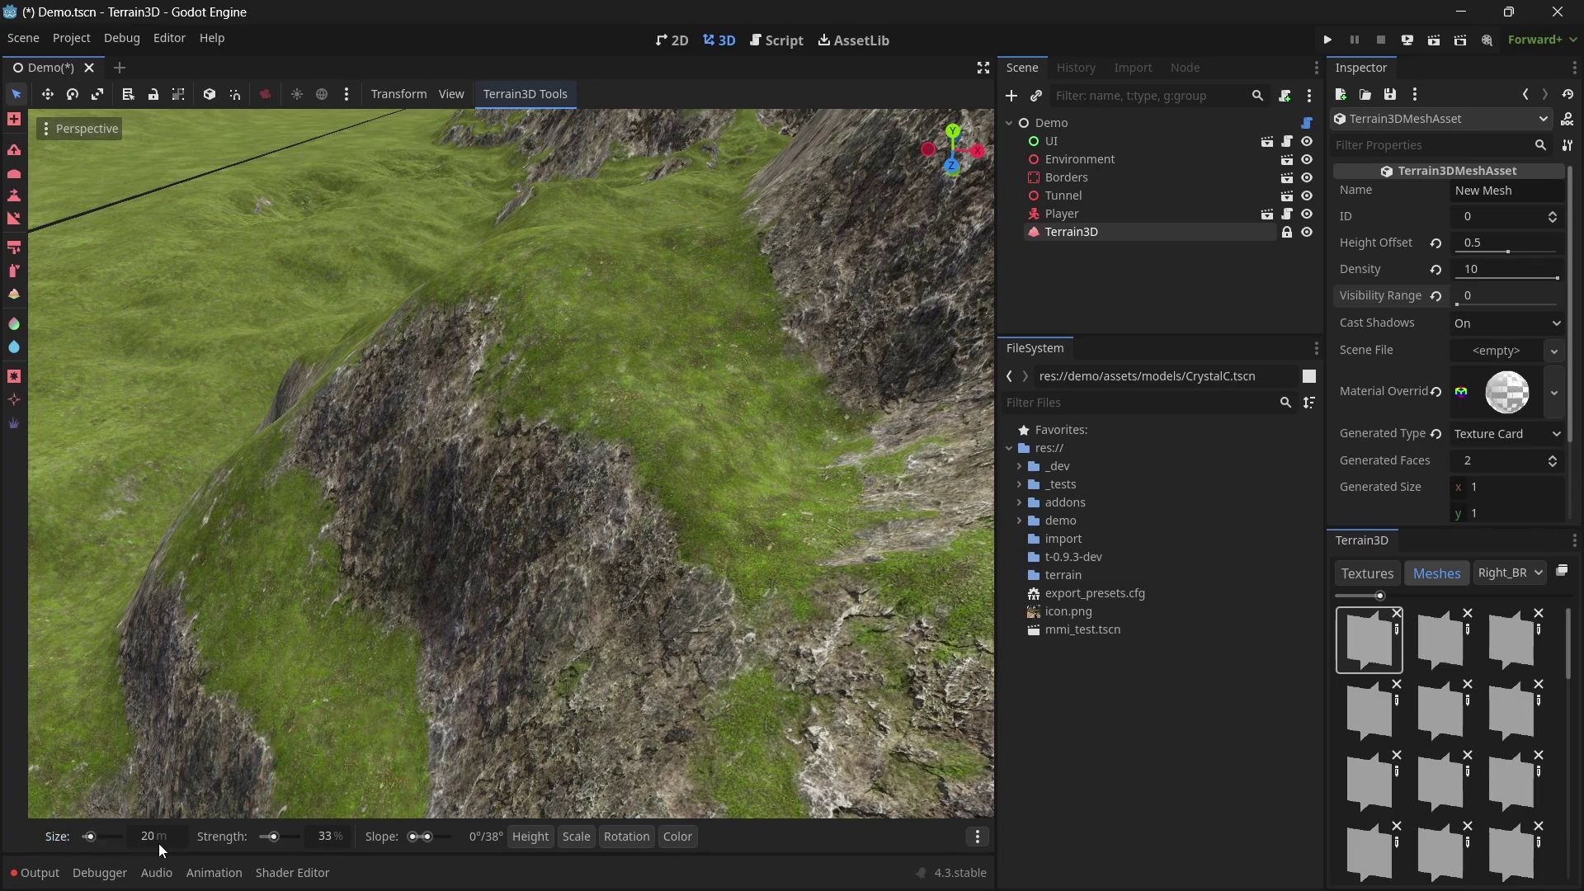
left_click_drag(273, 837, 318, 838)
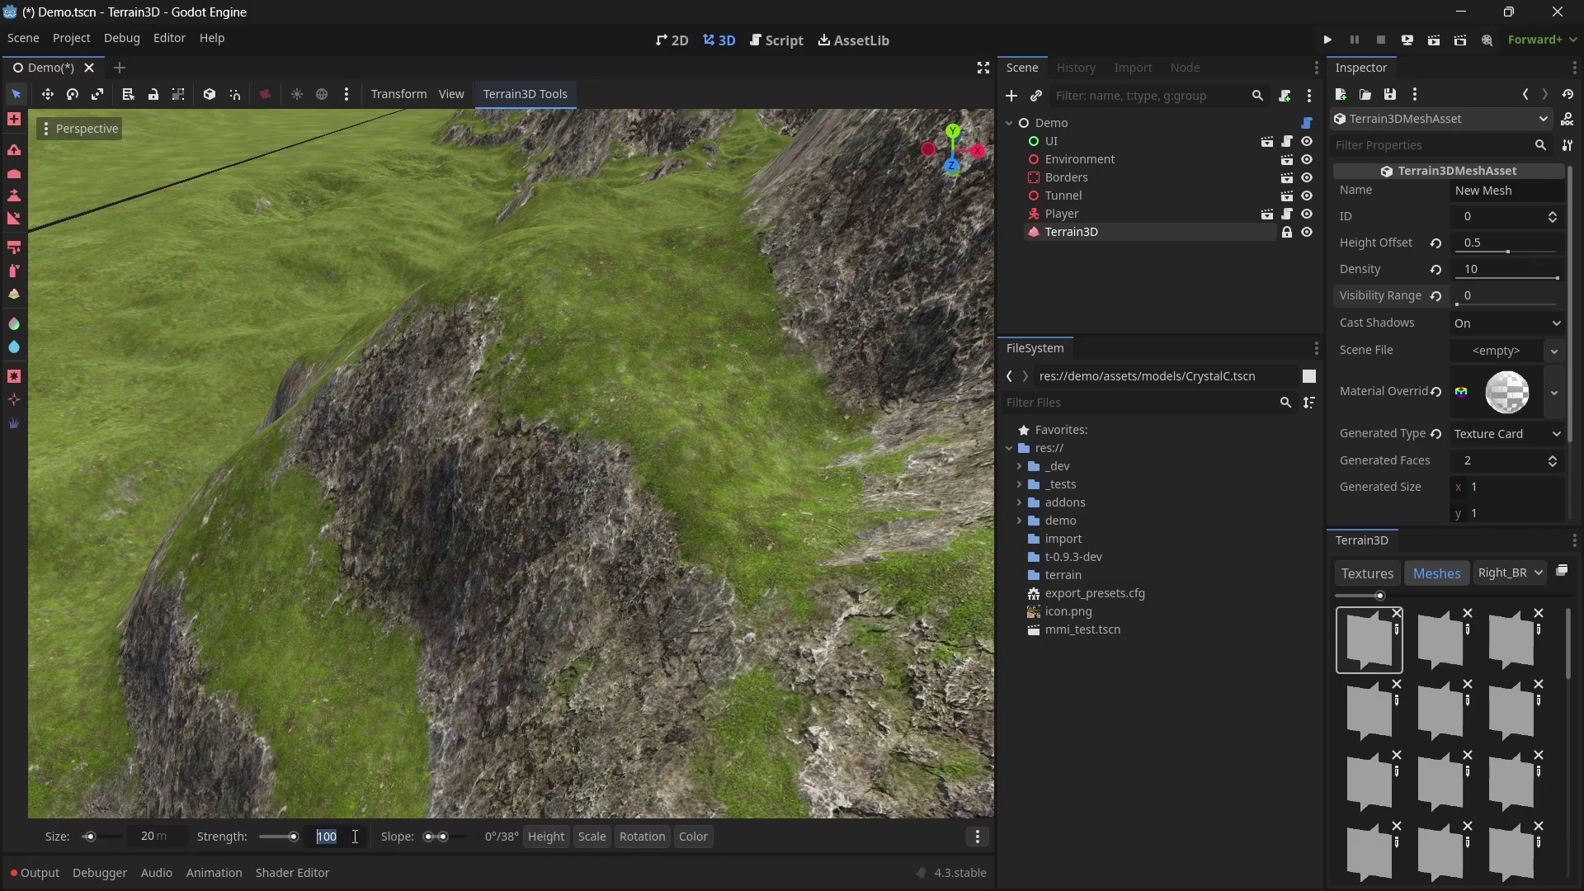
left_click(354, 836)
type("500")
key("Return")
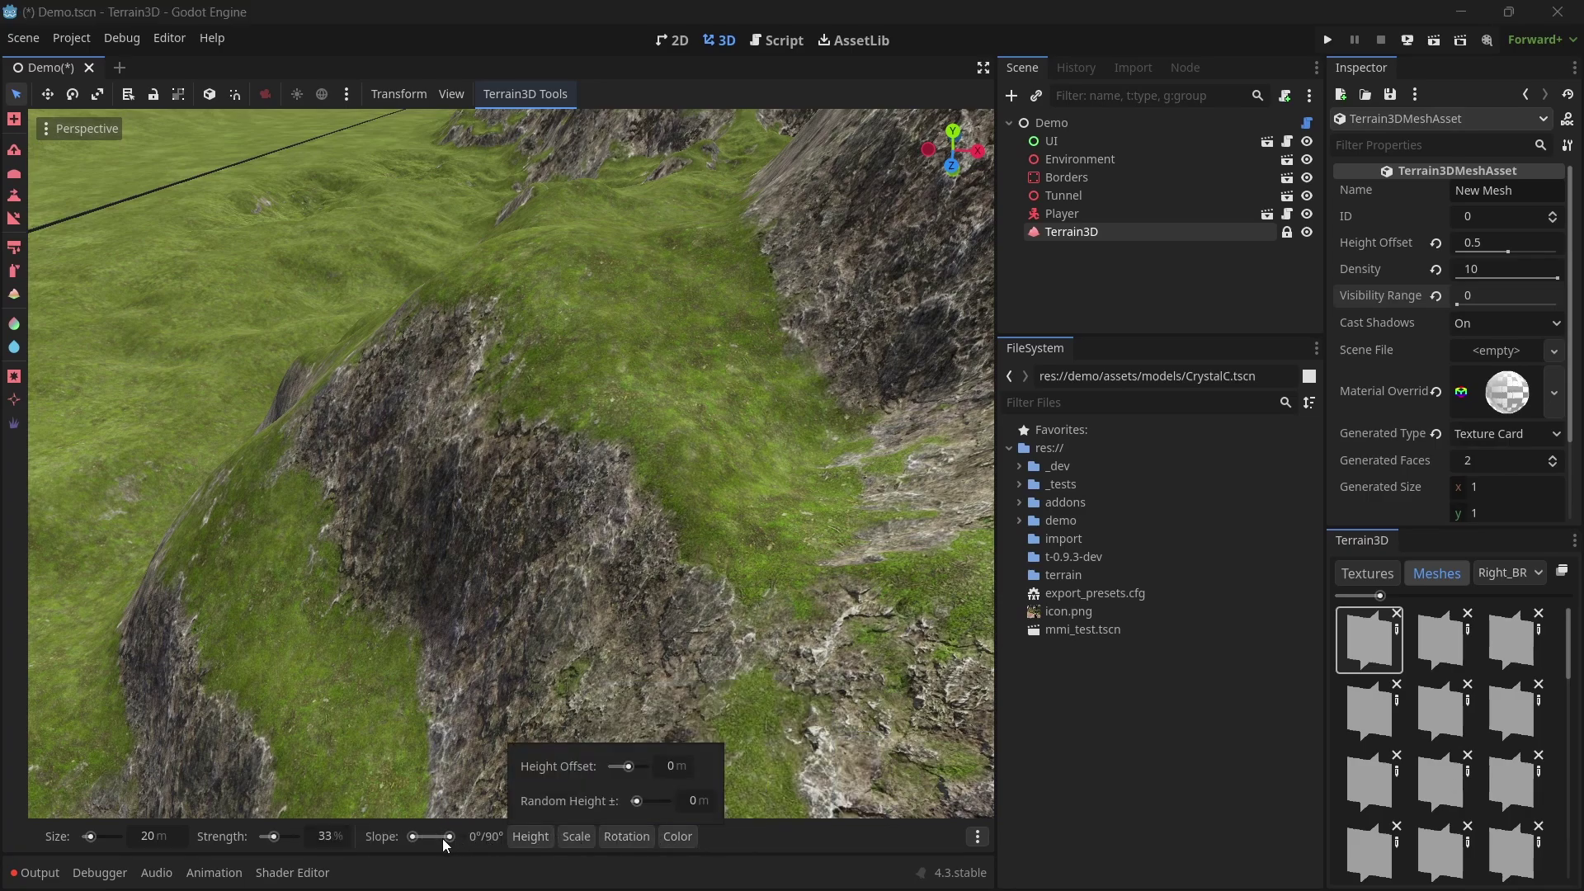
Examine the Terrain 3d Dock, Tool Settings and Config sections in the Editor Settings.
left_click(160, 37)
left_click(191, 59)
scroll(586, 432, "down", 10)
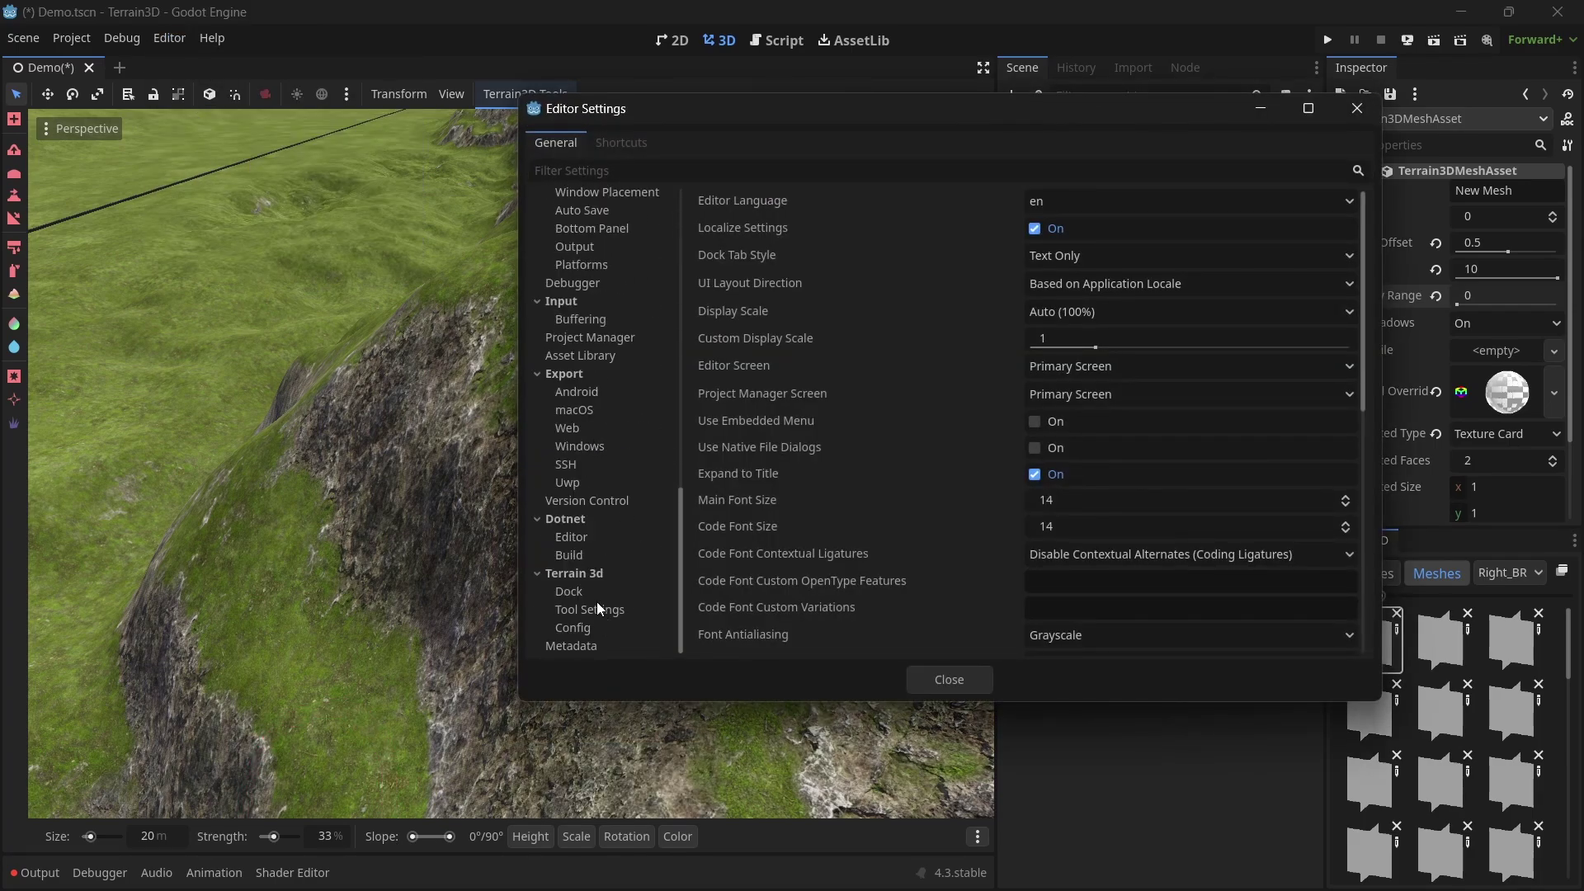
left_click(590, 590)
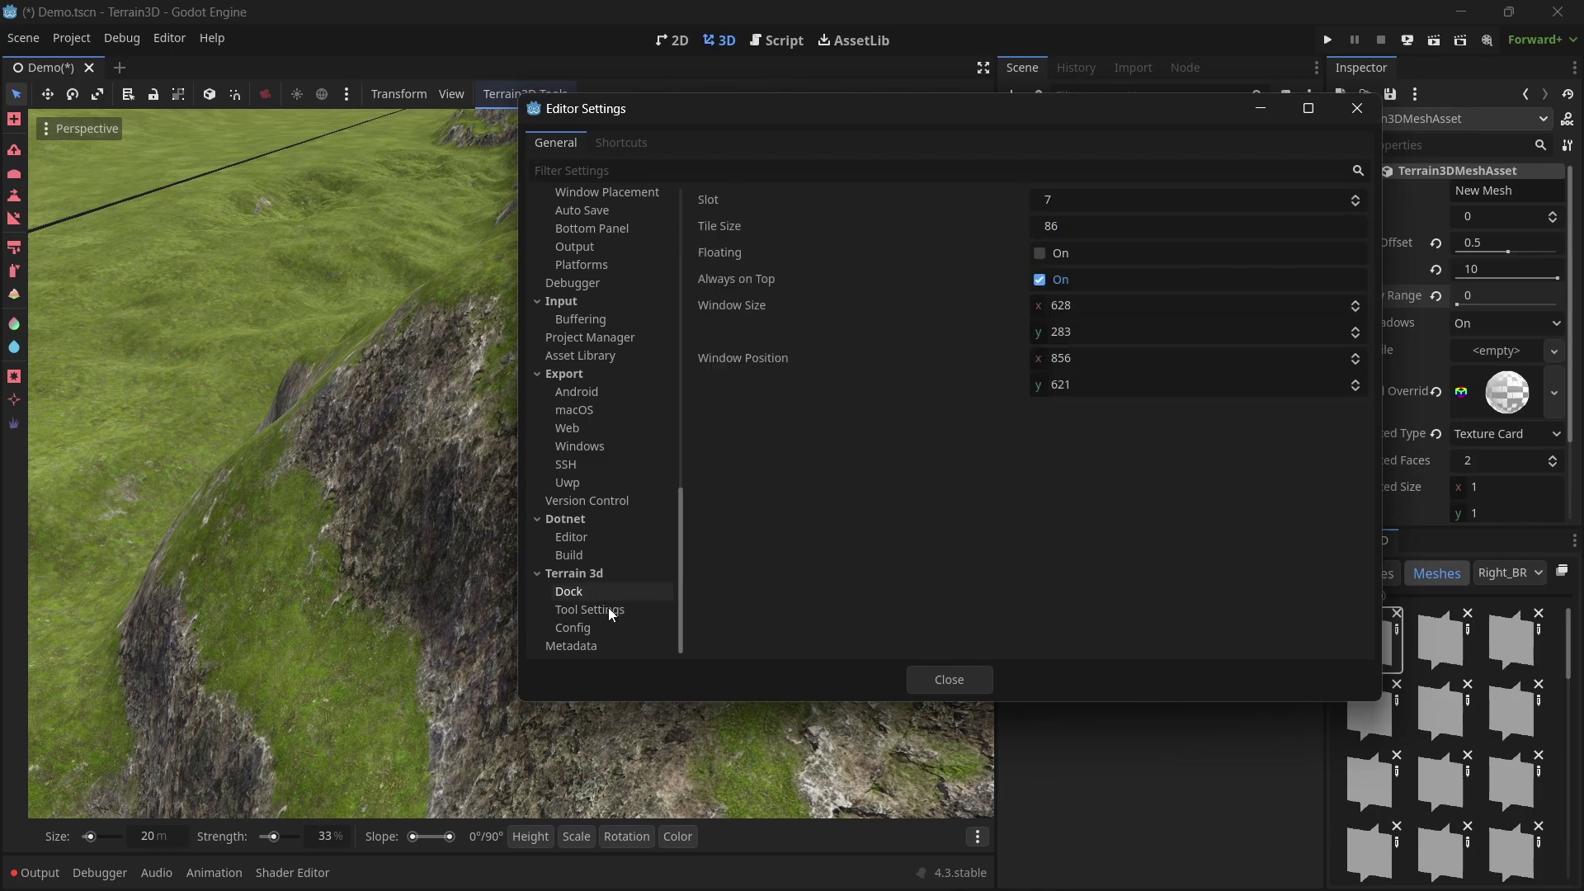
left_click(610, 610)
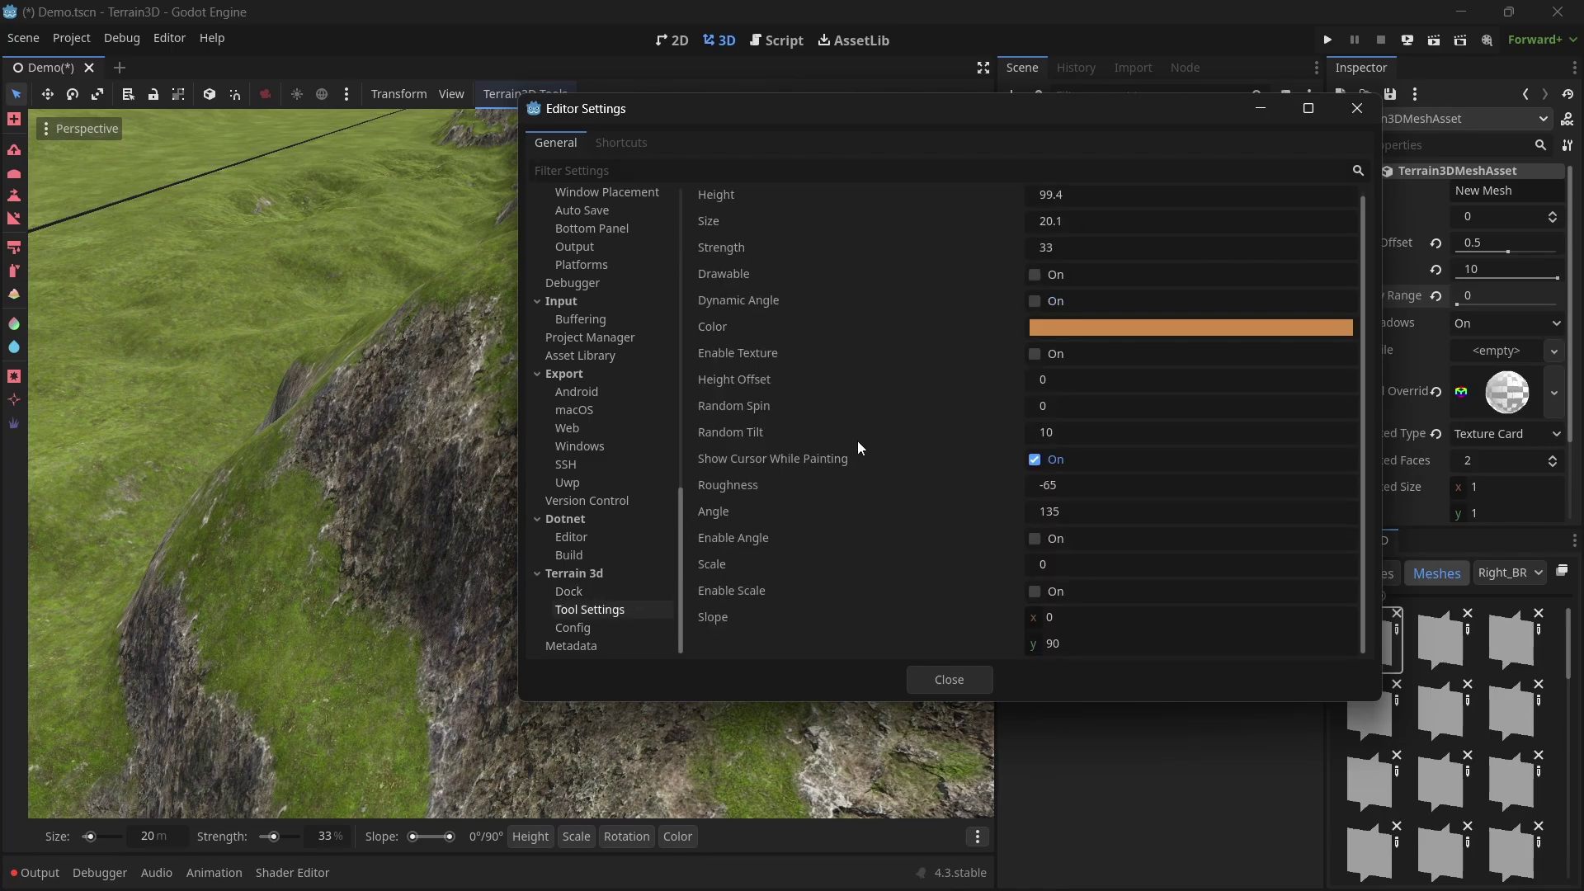
left_click(596, 627)
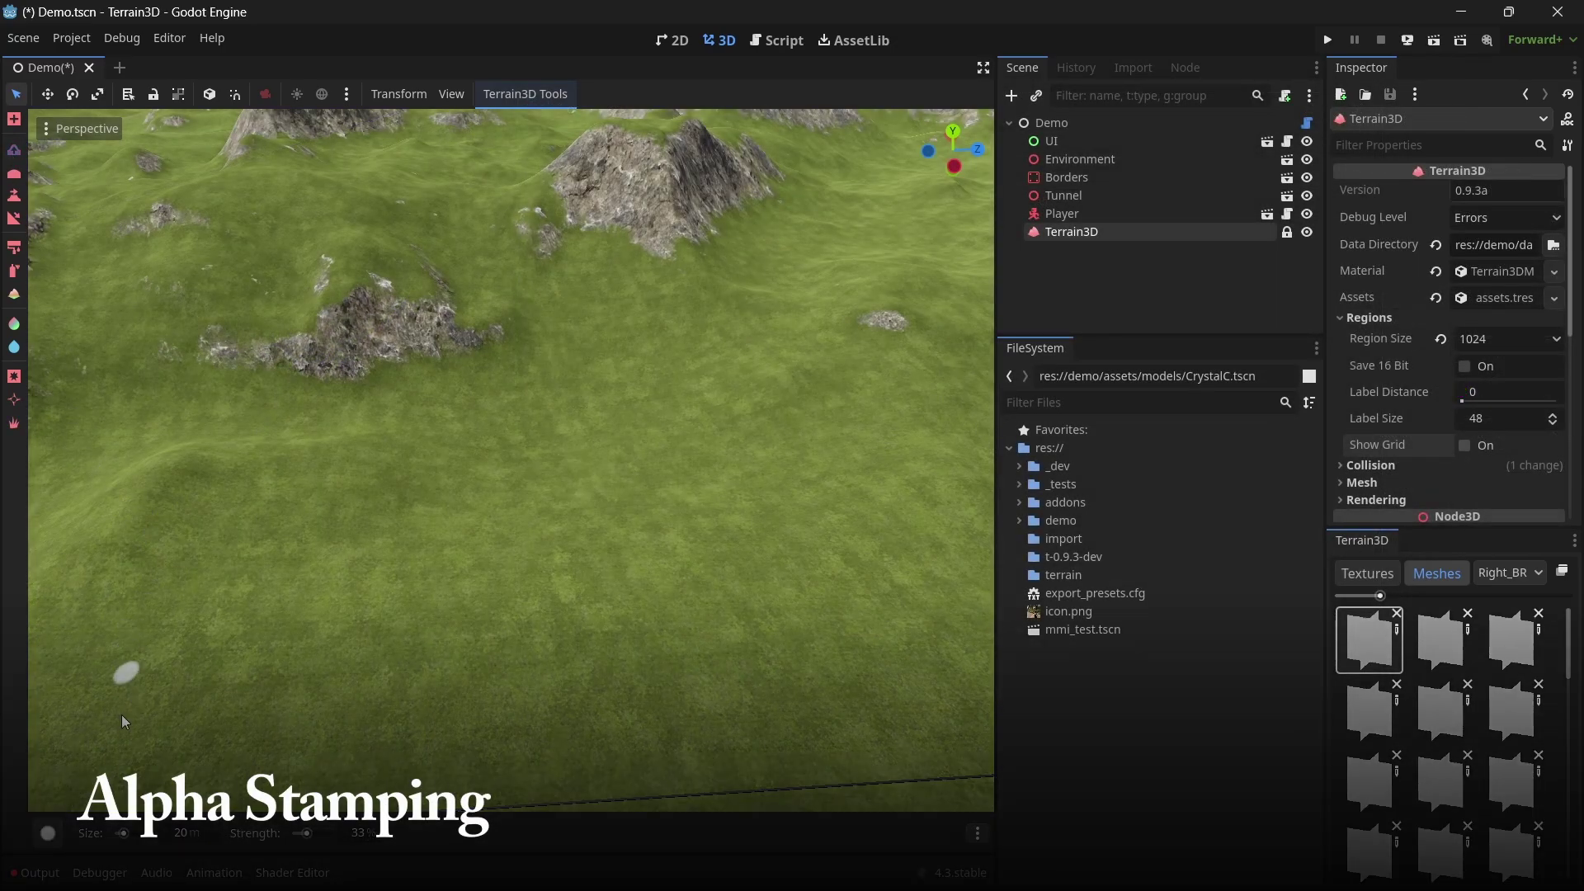
Turn on Show Grid for the terrain regions and return to the Raise sculpting tool.
left_click(39, 838)
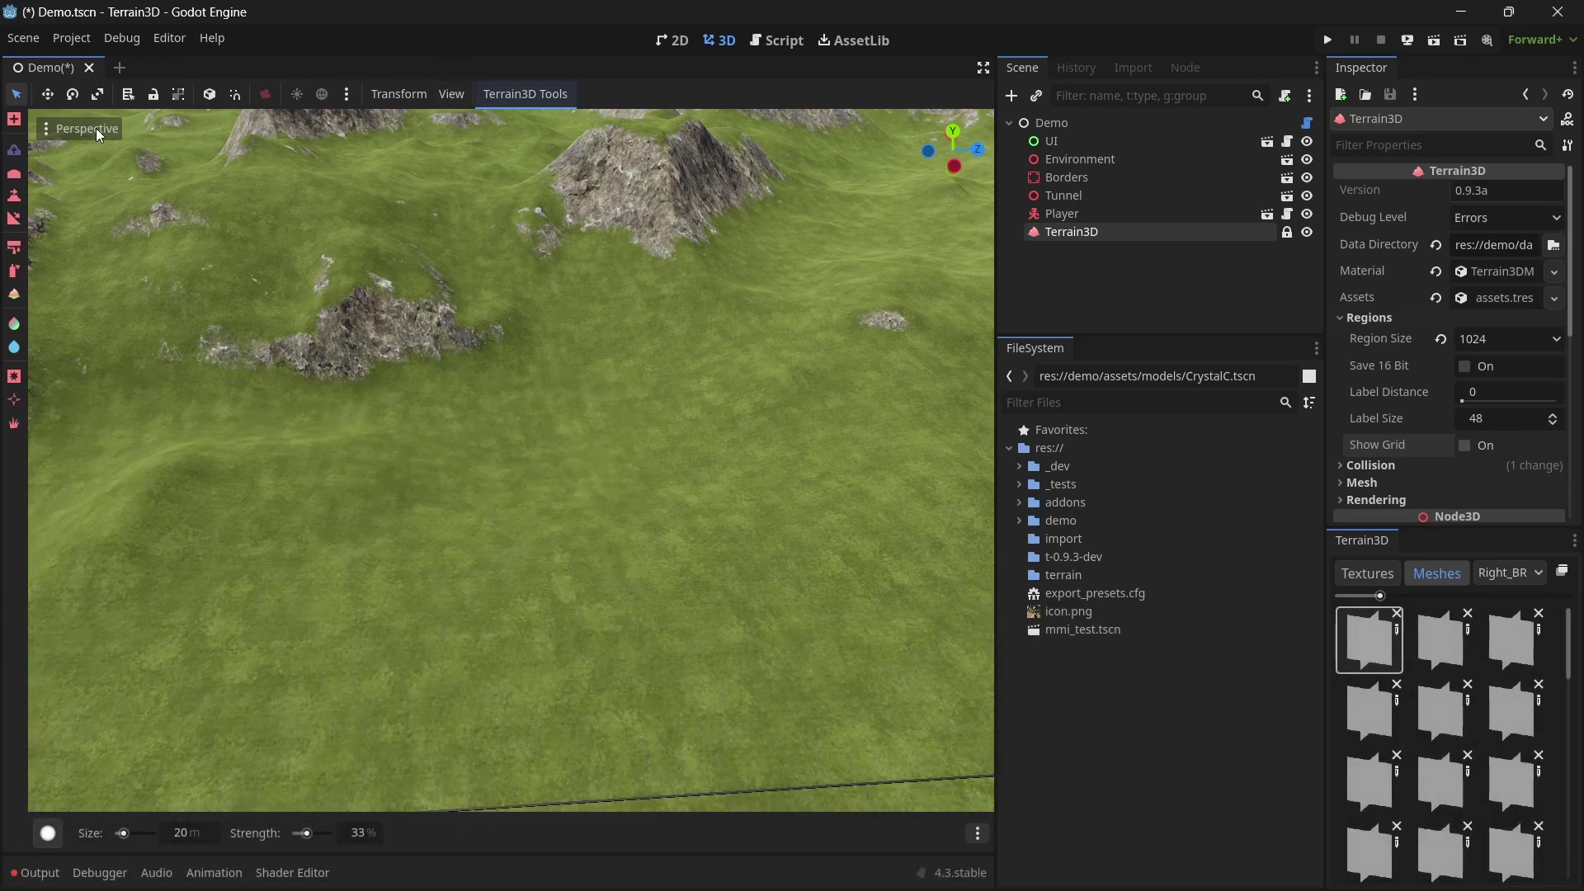
left_click(13, 120)
scroll(599, 487, "up", 3)
middle_click_drag(599, 488, 655, 481)
left_click(1483, 446)
middle_click_drag(297, 314, 263, 287)
left_click(16, 152)
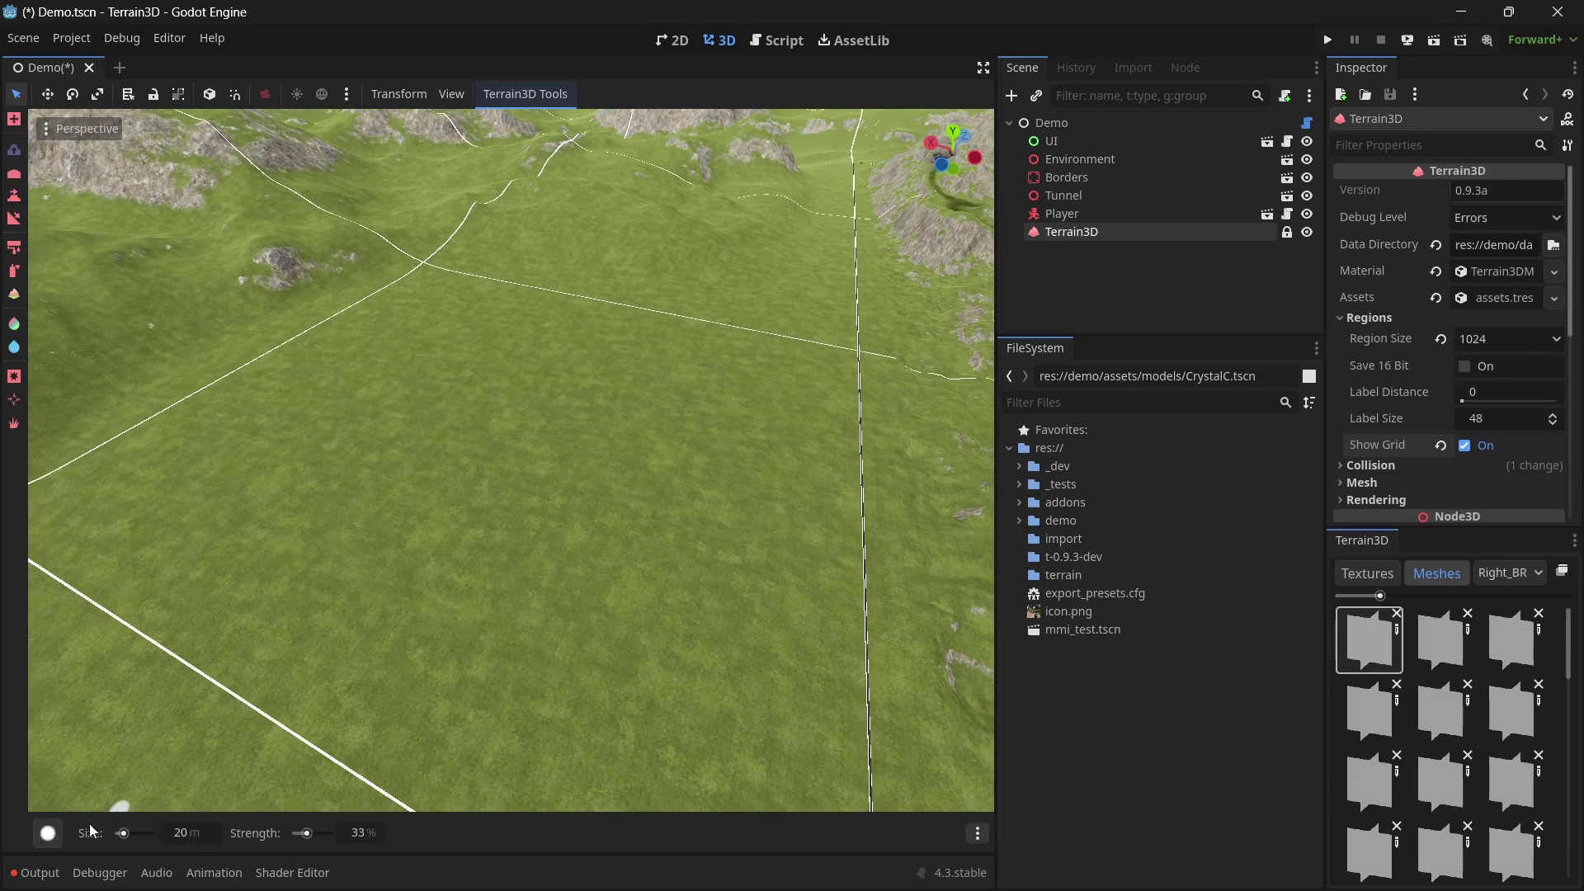
Choose a mountain-ridge terrain alpha as the sculpting brush and set its size to 1024 m.
left_click(48, 834)
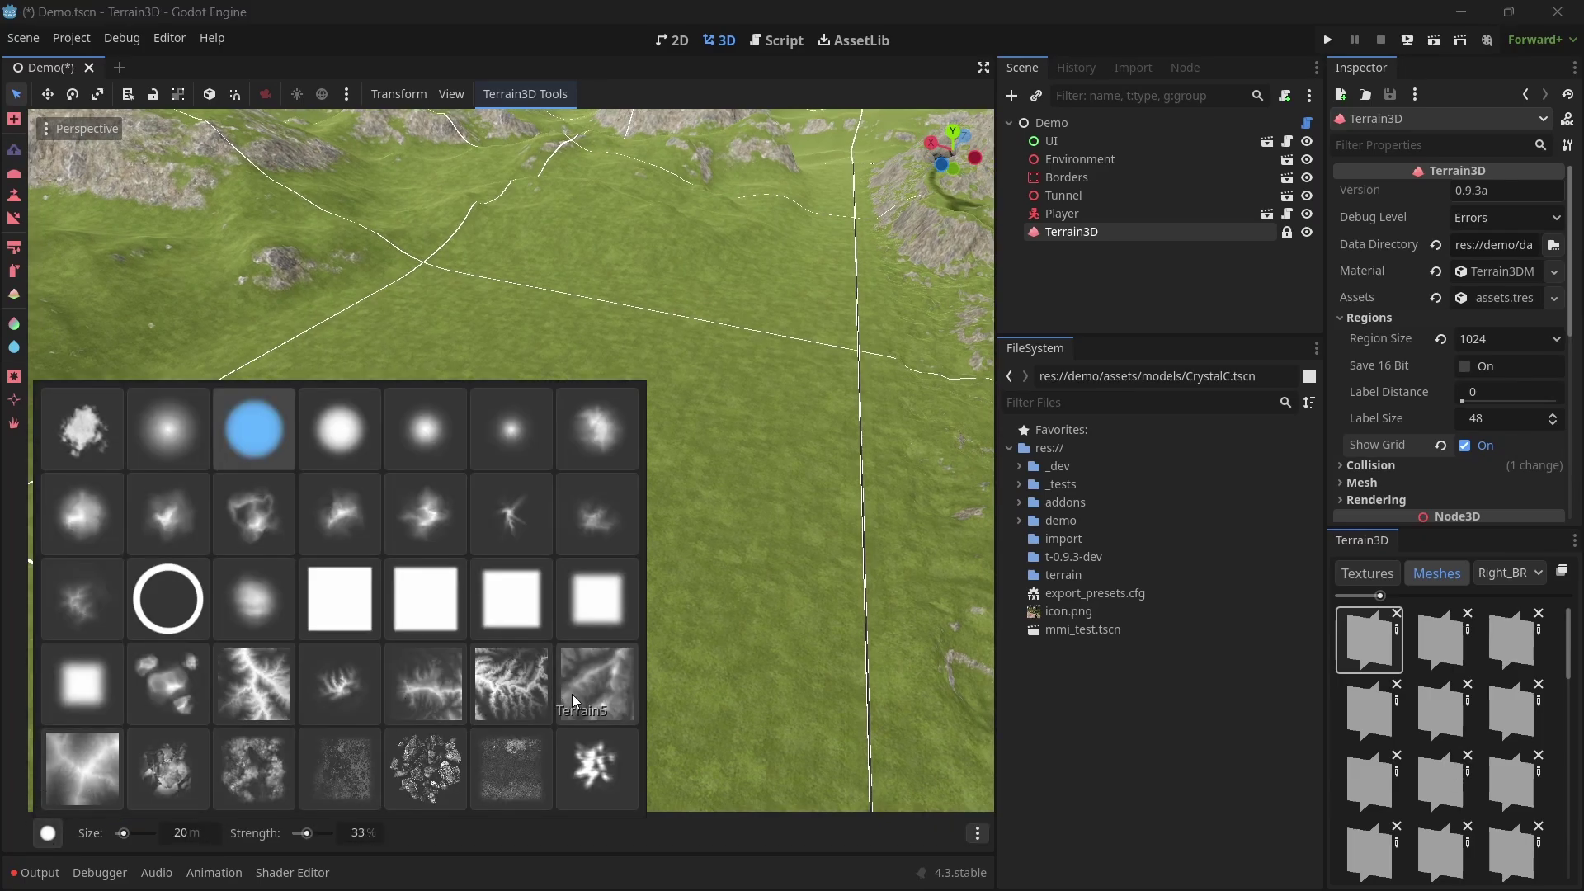
left_click(413, 681)
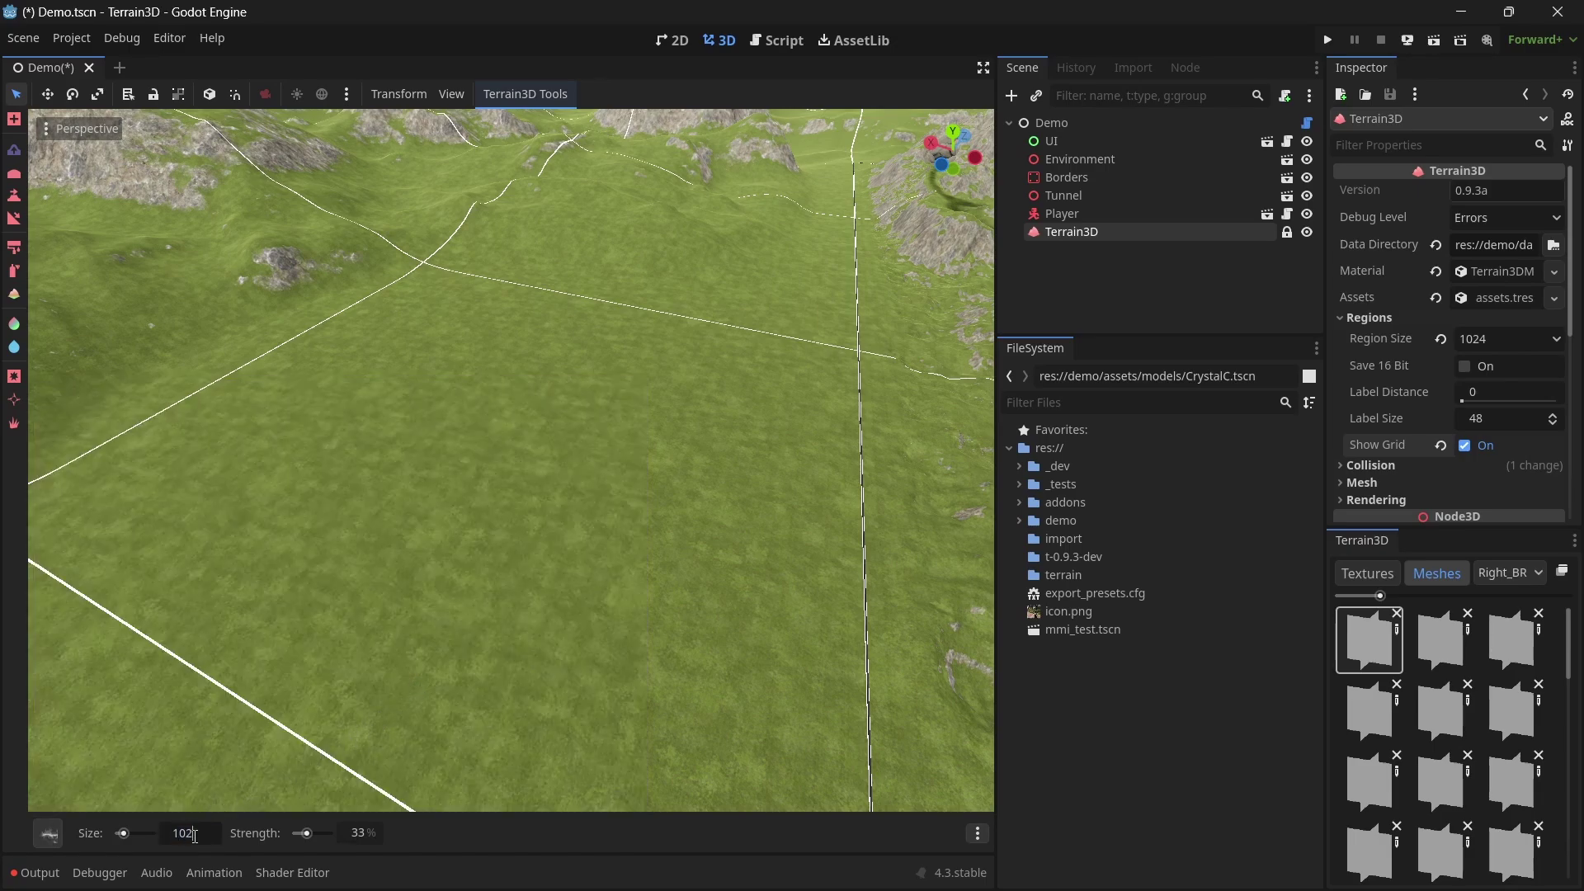
left_click(195, 836)
type("1024")
key("Return")
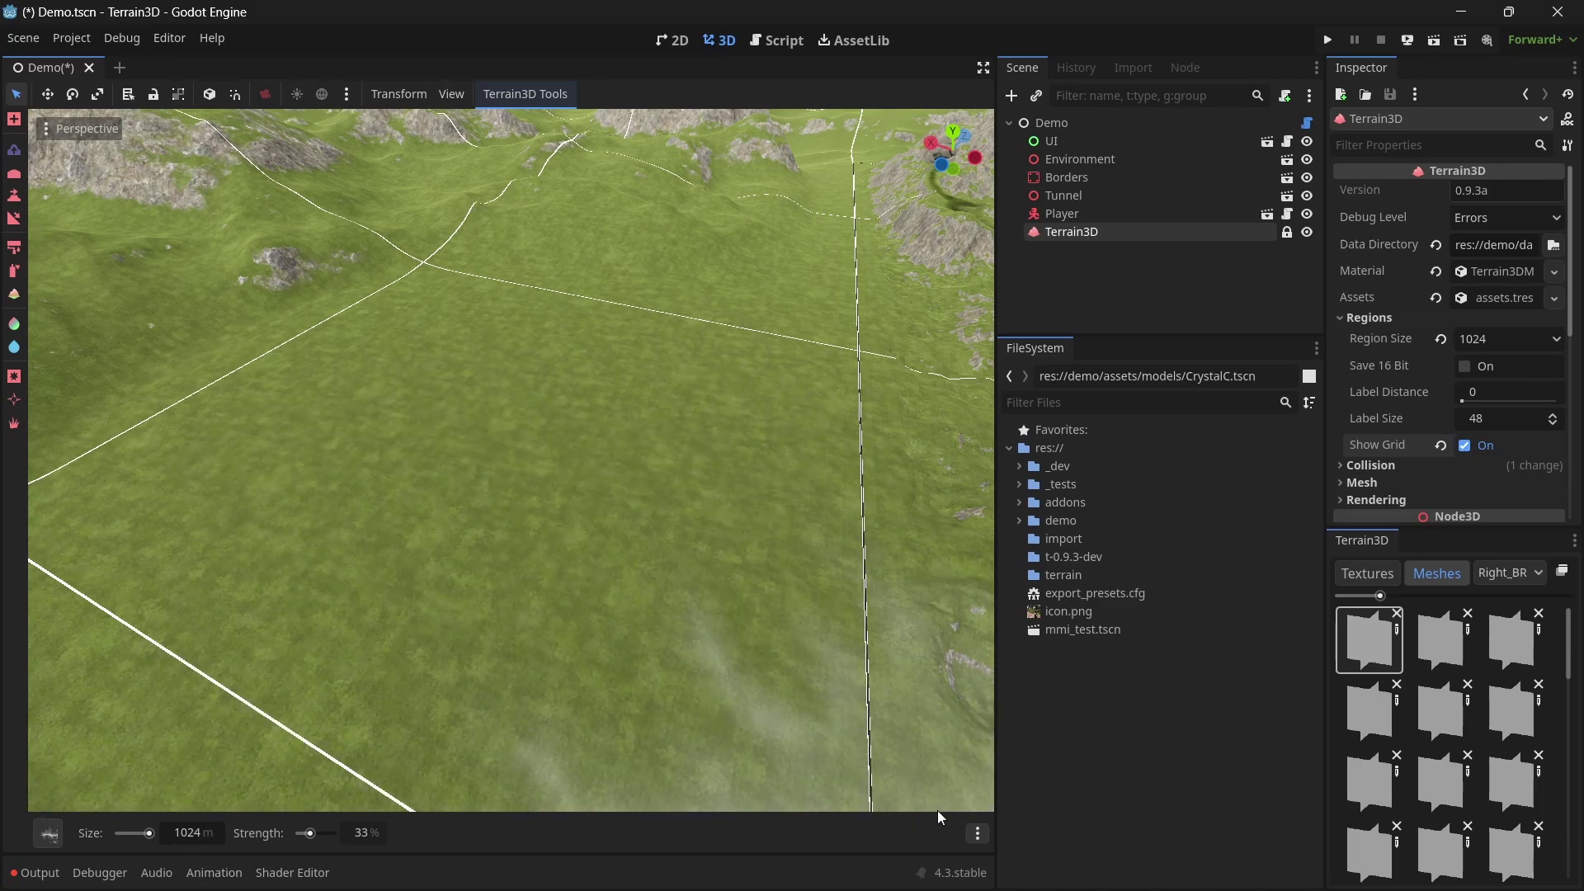
Reduce the brush jitter in the advanced options and set the sculpting strength to 10000%.
left_click(977, 834)
left_click_drag(852, 804, 806, 805)
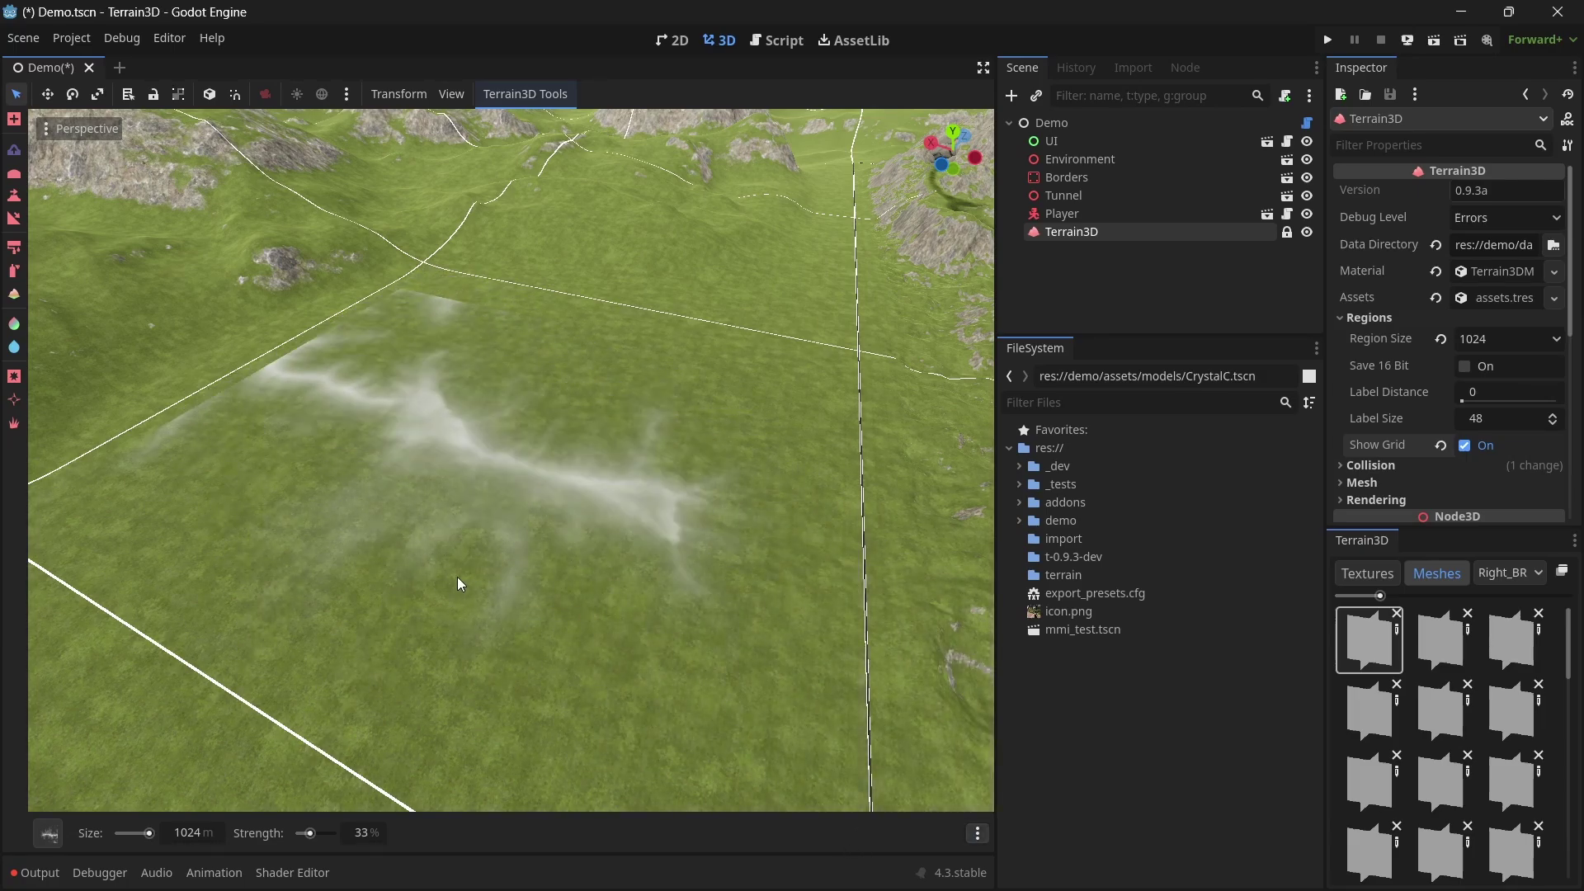
left_click(360, 833)
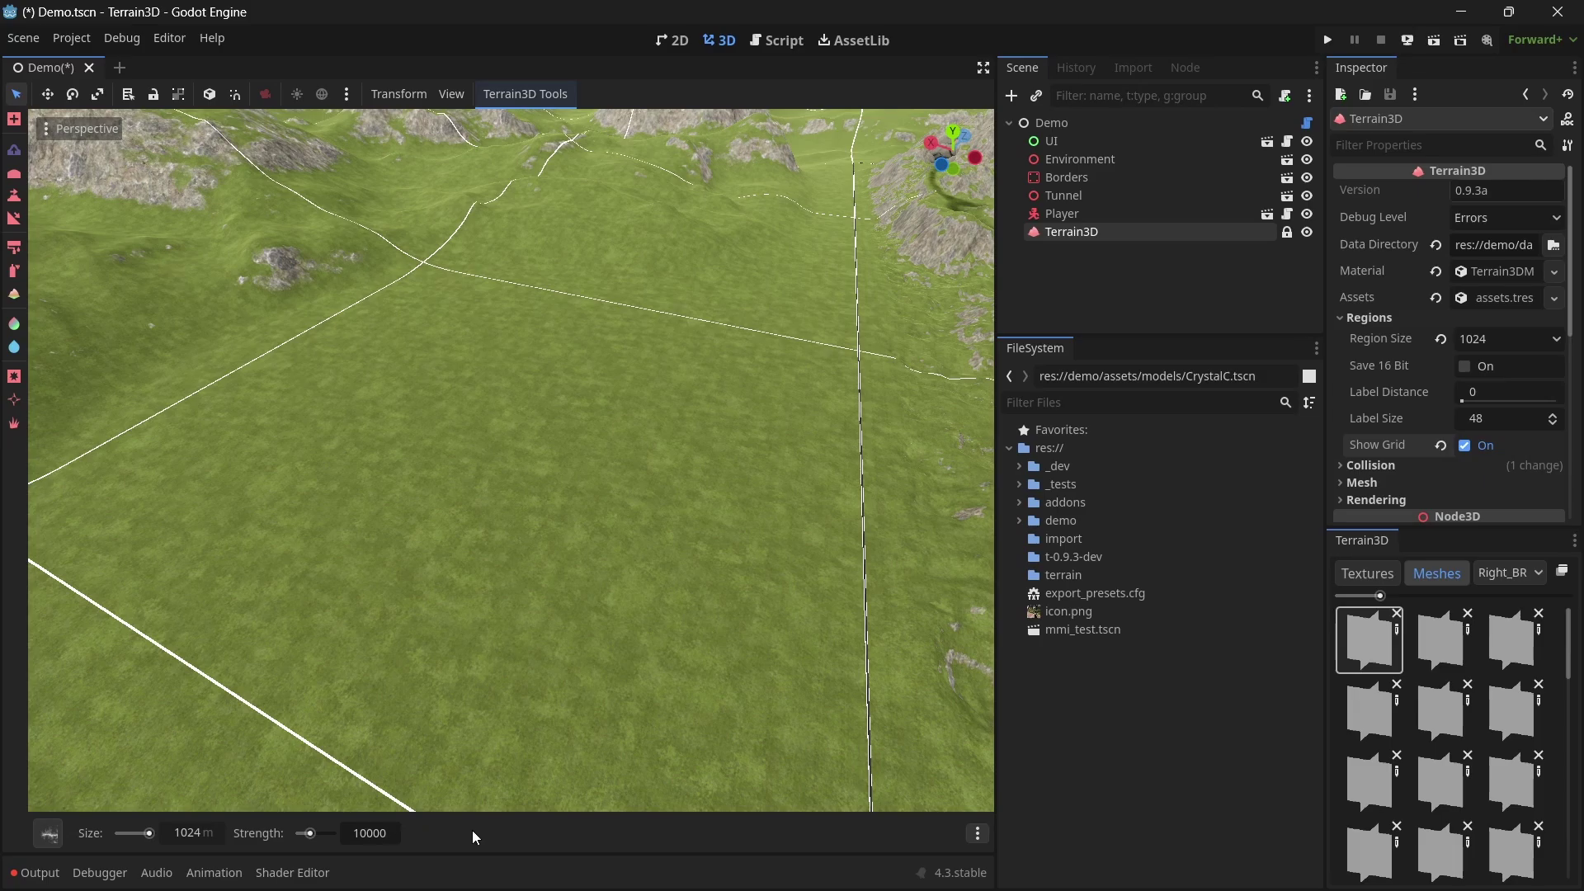
Try stamping the mountain-ridge alpha onto the flat grassy region at 10000% strength, and undo the stamp.
key("Return")
left_click(503, 419)
right_click_drag(503, 419, 503, 419)
key("ctrl+z")
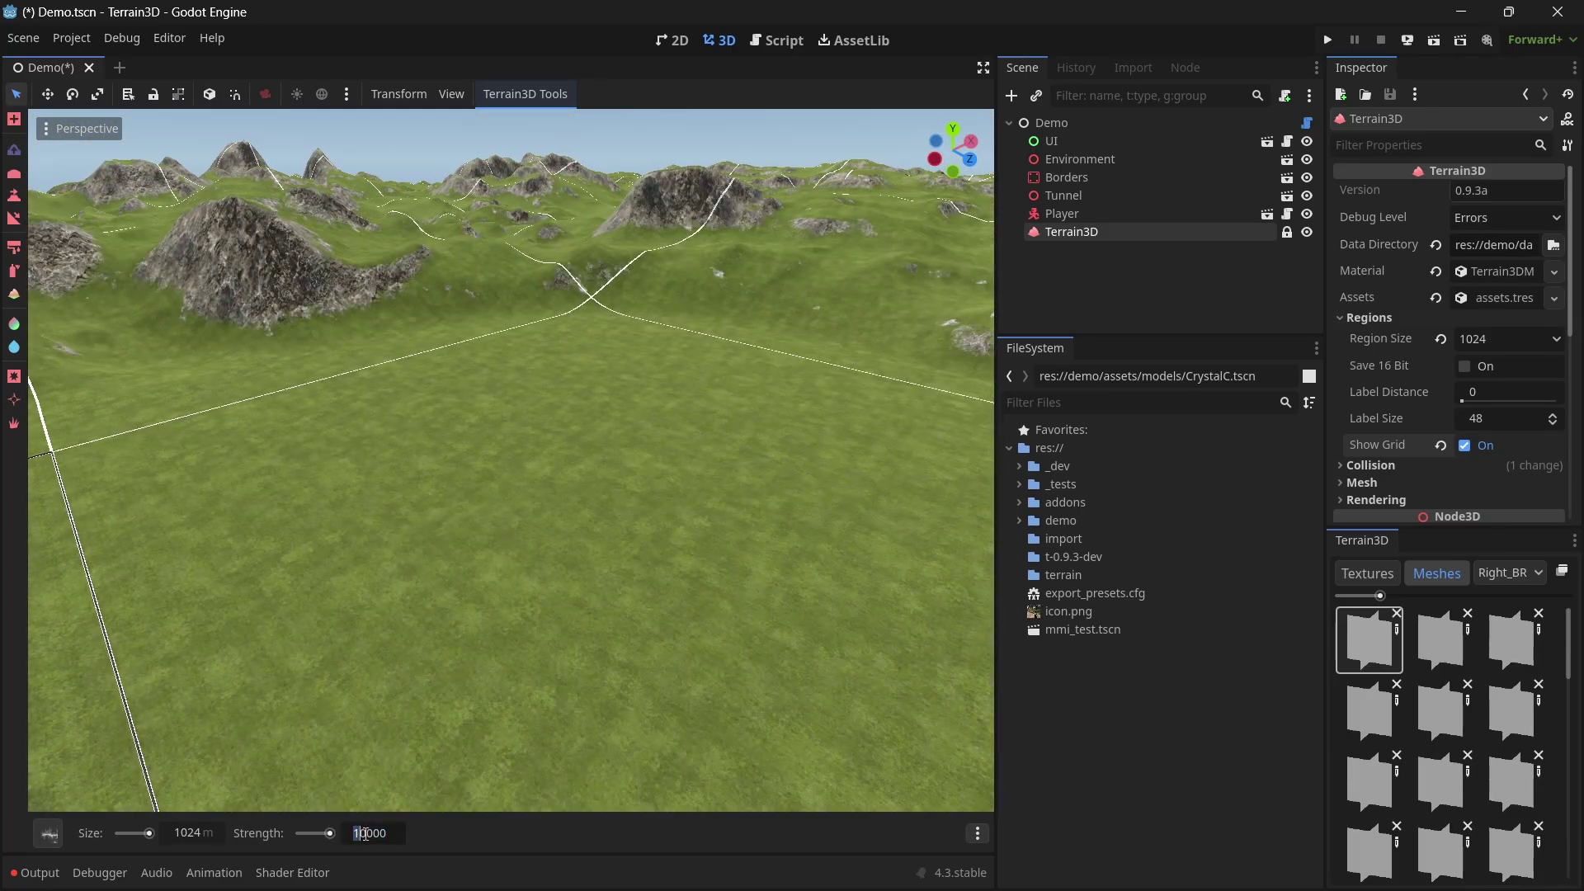
Try stamping the mountain-ridge alpha onto the flat region at 30000% strength, and undo the stamp.
right_click_drag(459, 600, 460, 601)
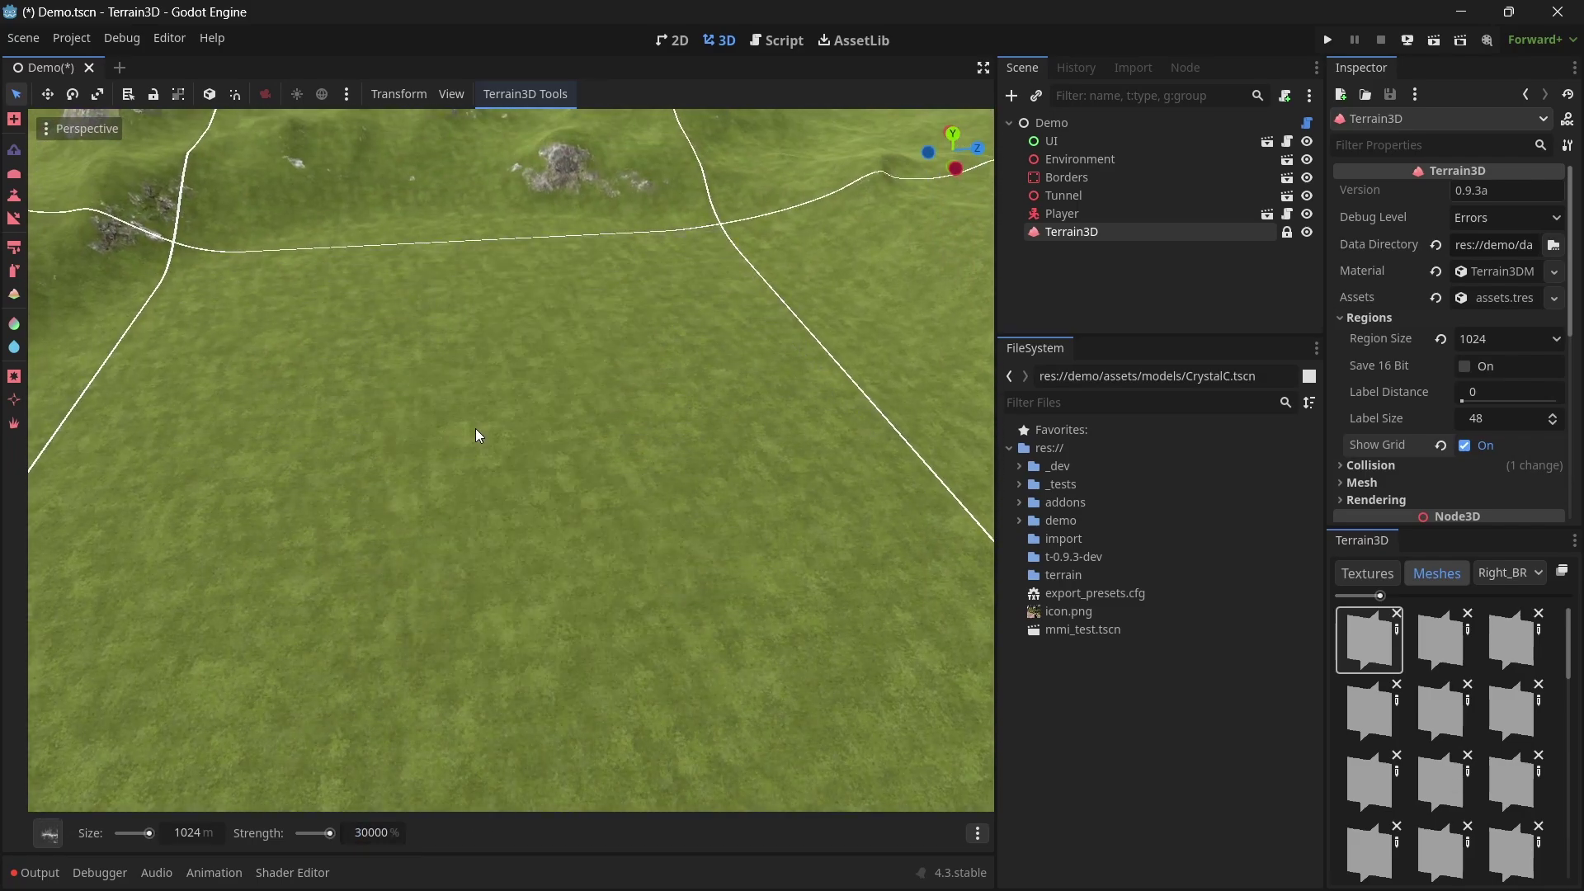
left_click(475, 428)
right_click_drag(475, 428, 475, 428)
key("ctrl+z")
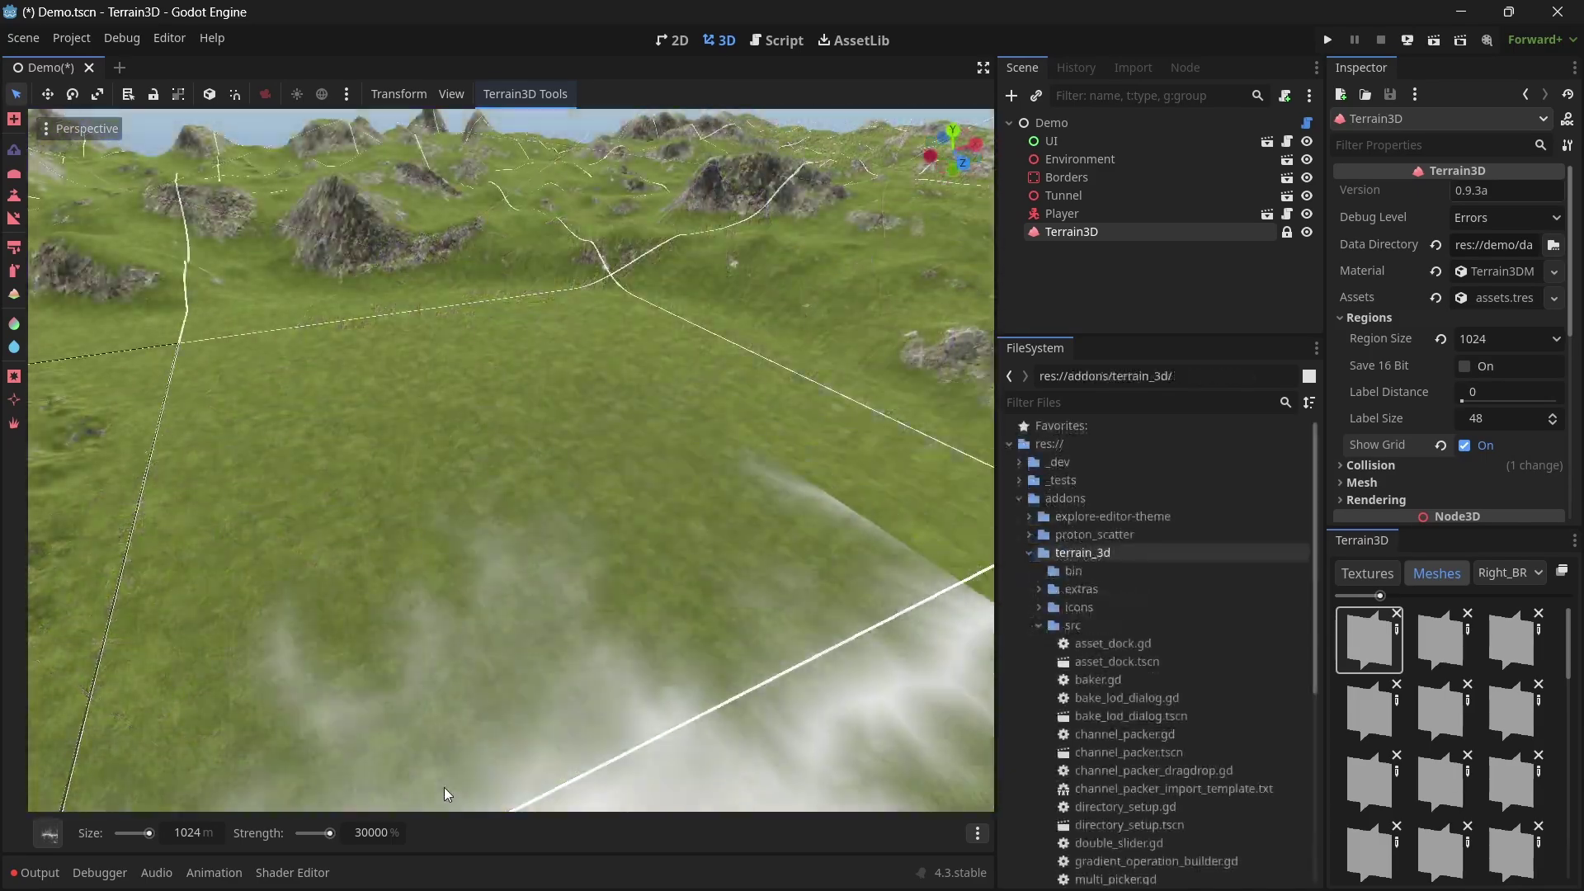
Set the sculpting strength to 20000% and stamp the mountain ridge onto the flat region.
left_click(379, 832)
type("20000")
key("Return")
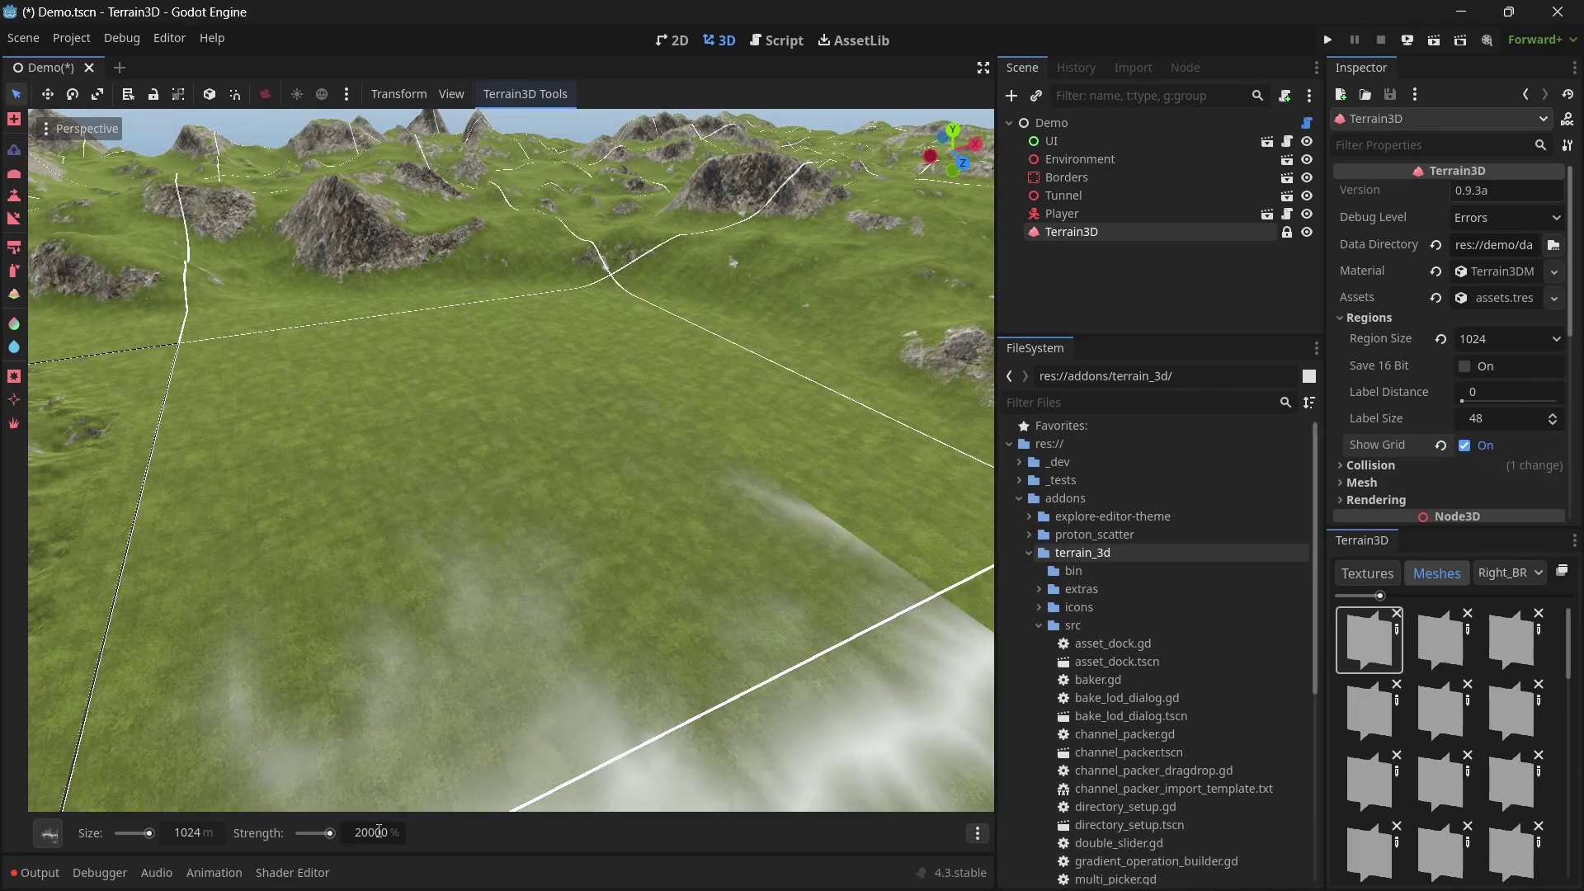
right_click_drag(578, 511, 578, 512)
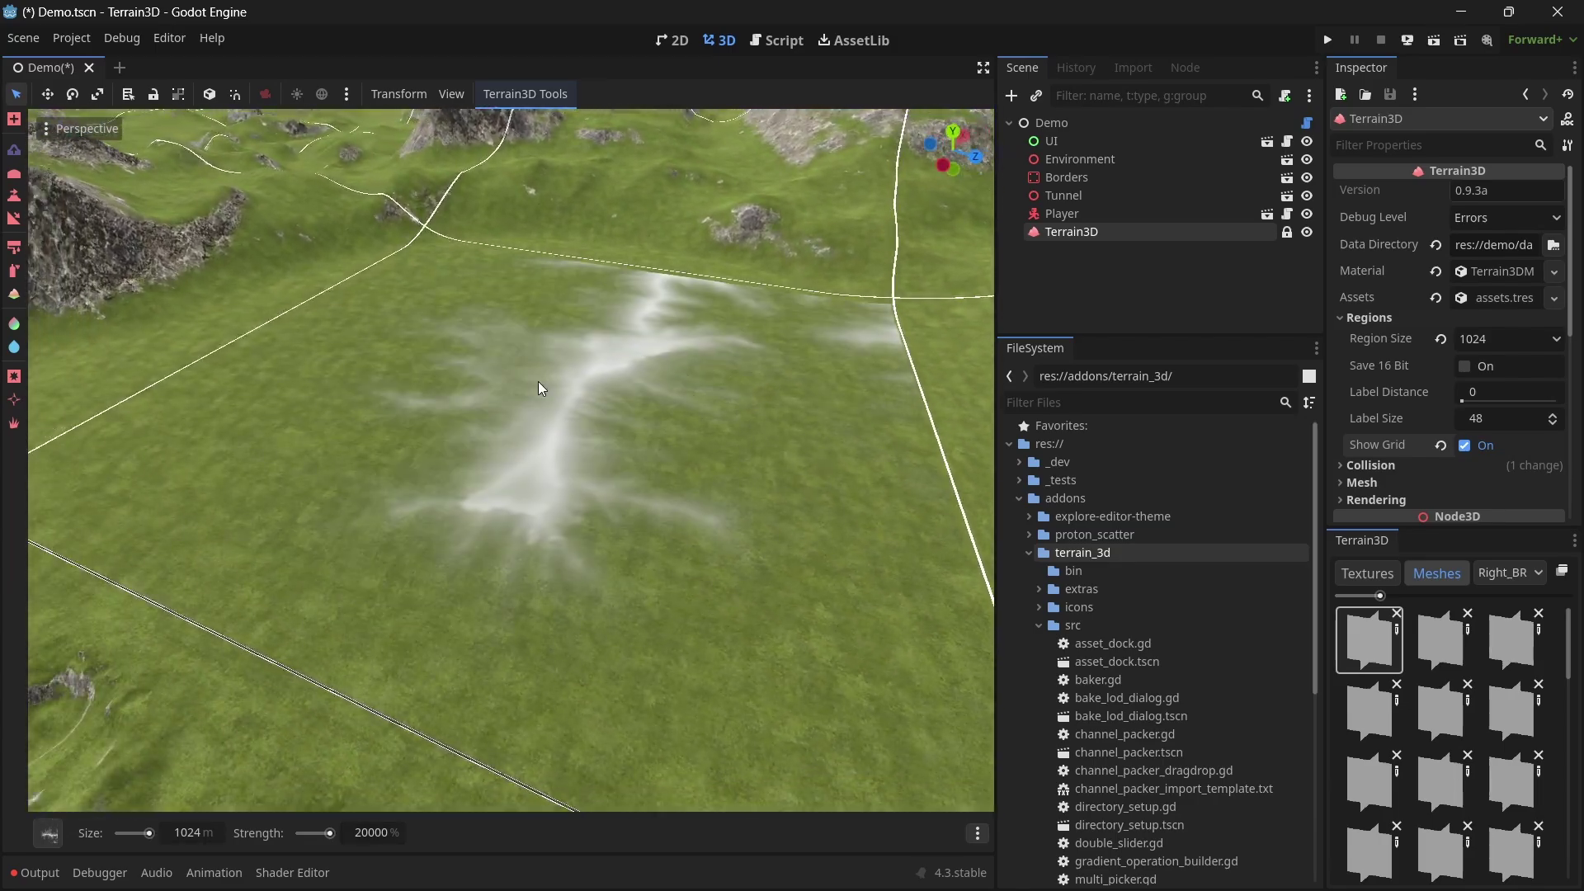
left_click_drag(538, 379, 755, 590)
right_click_drag(756, 590, 756, 590)
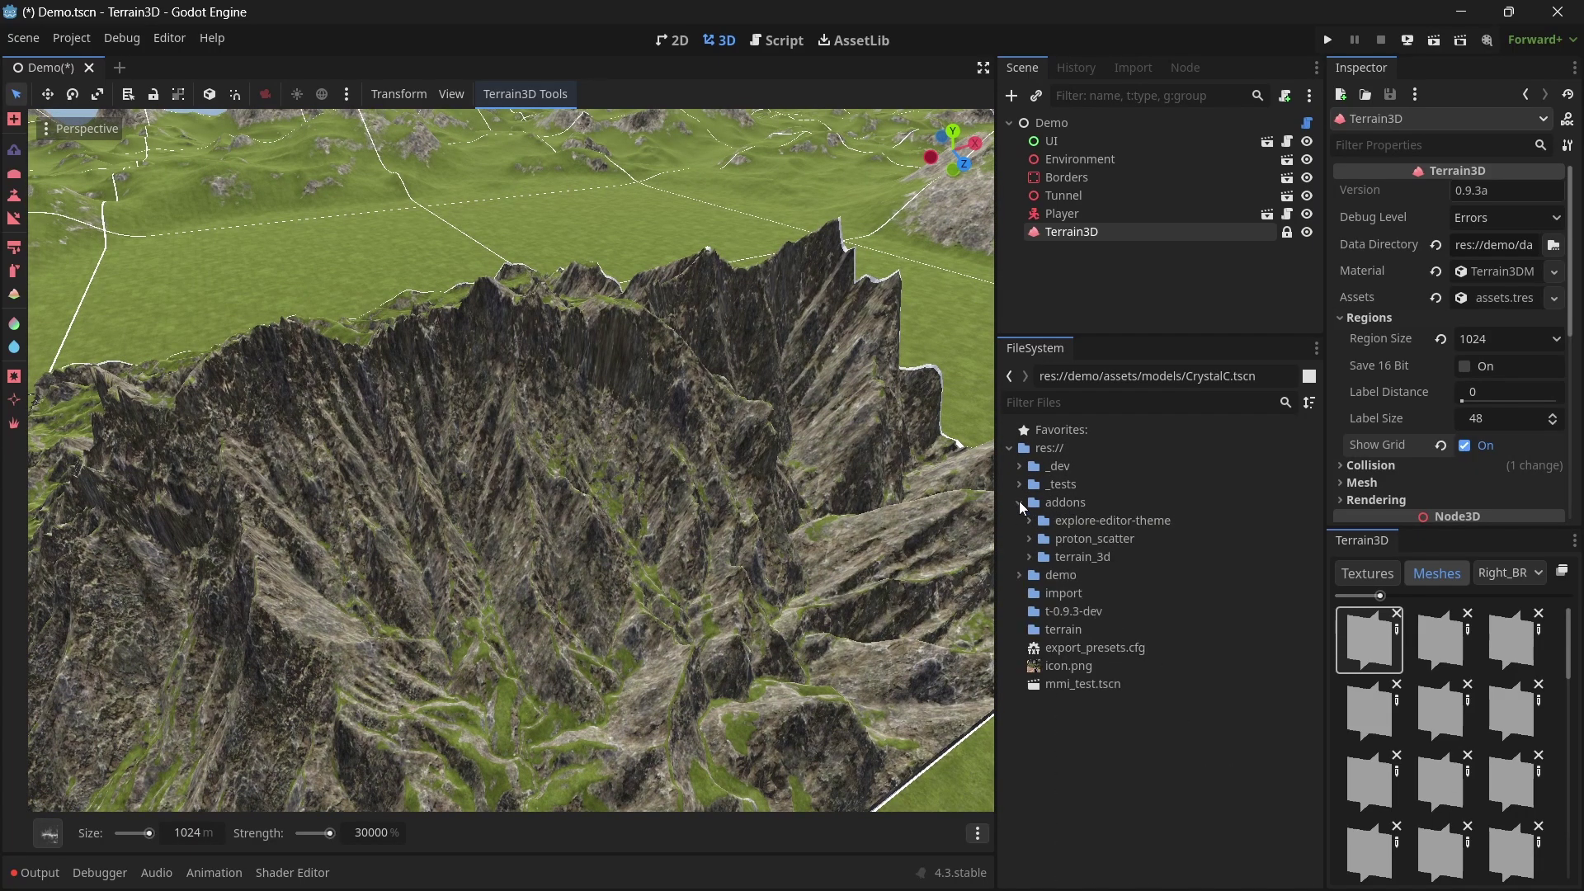
Open the addons/terrain_3d folder in the system file manager and look through the EXR alpha files in its brushes folder.
left_click(1030, 556)
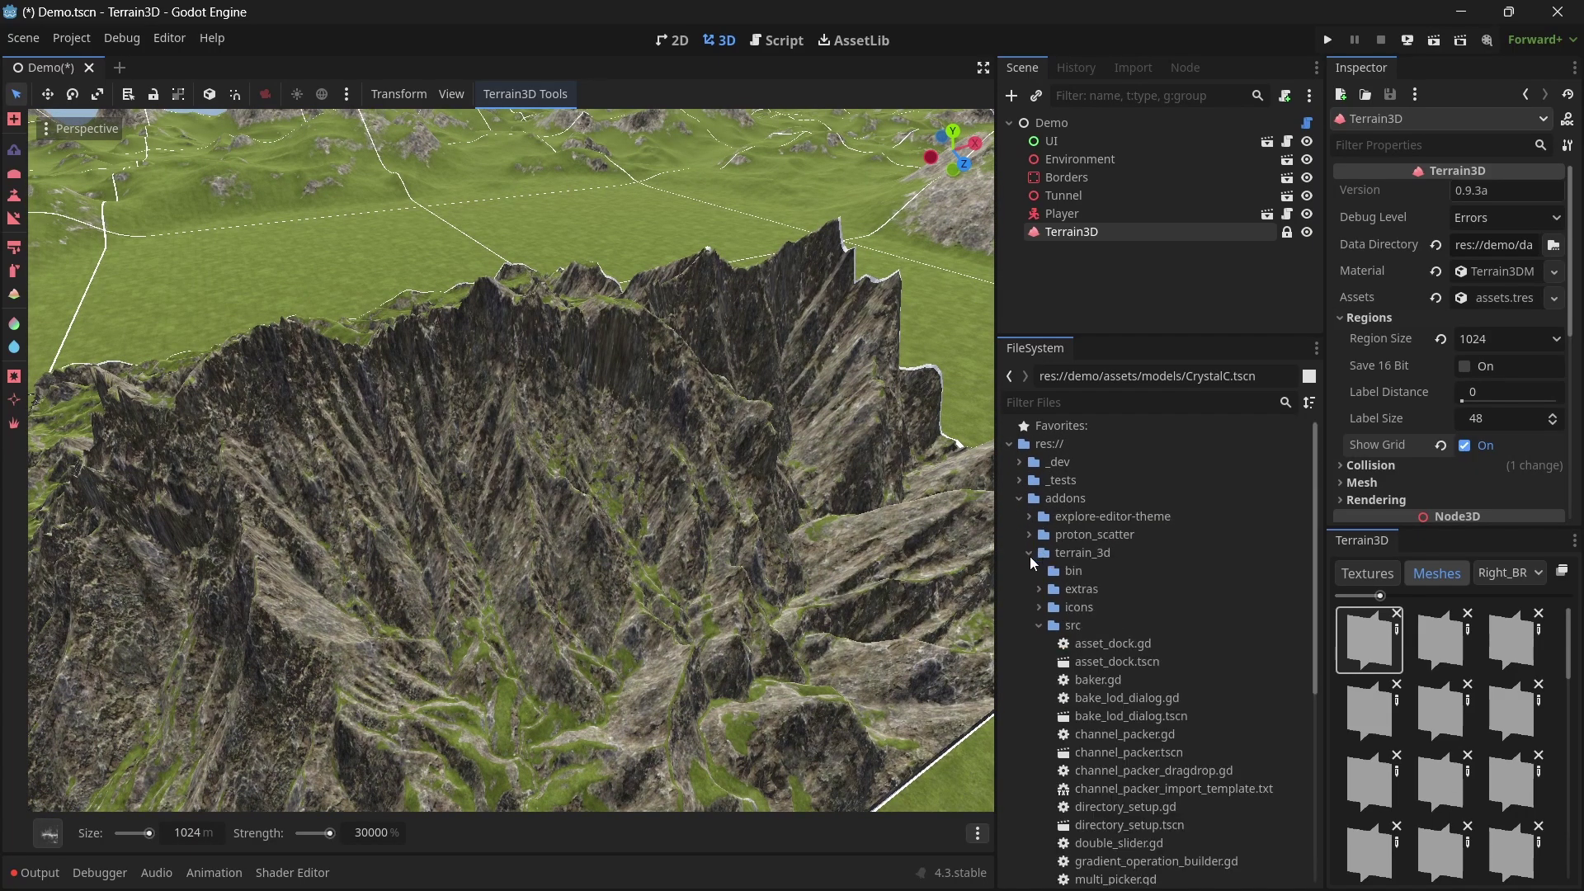
right_click(1091, 558)
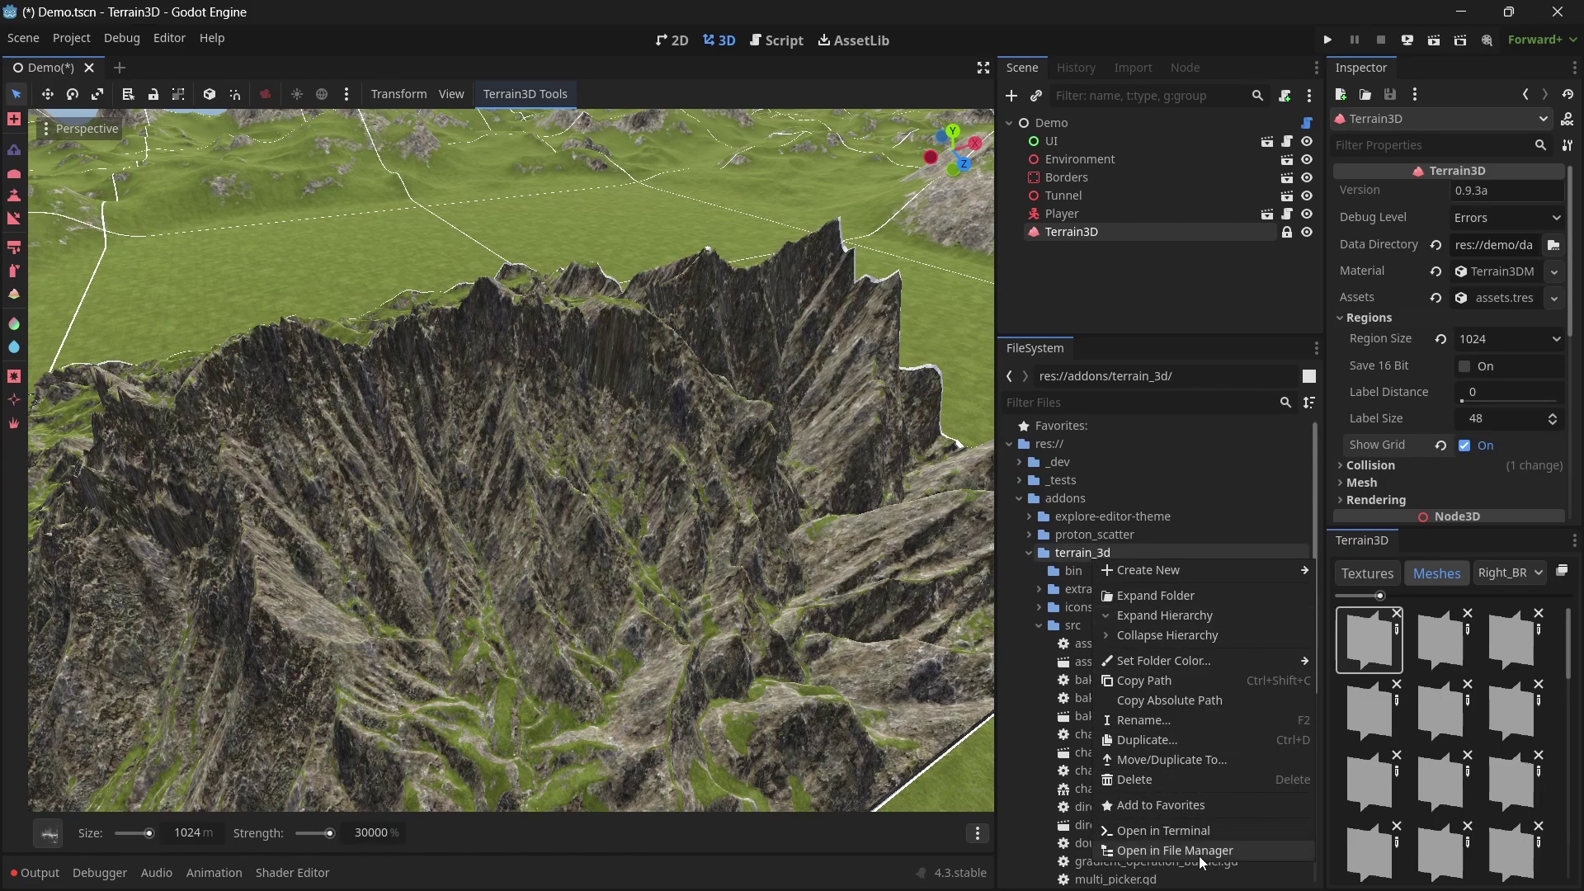
left_click(1200, 858)
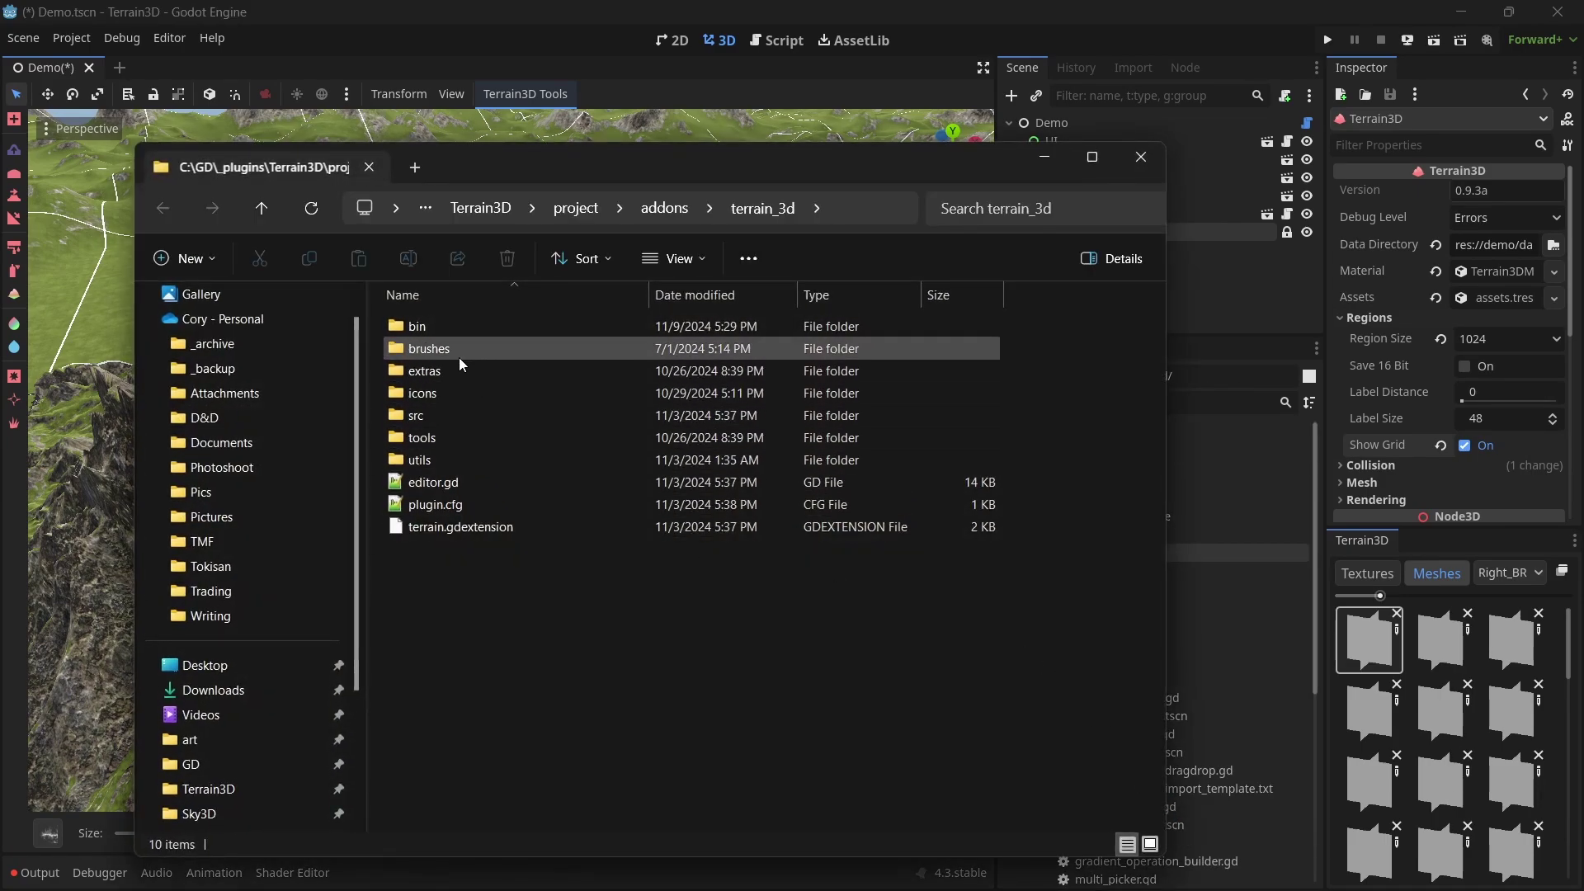
double_click(459, 357)
scroll(590, 500, "down", 4)
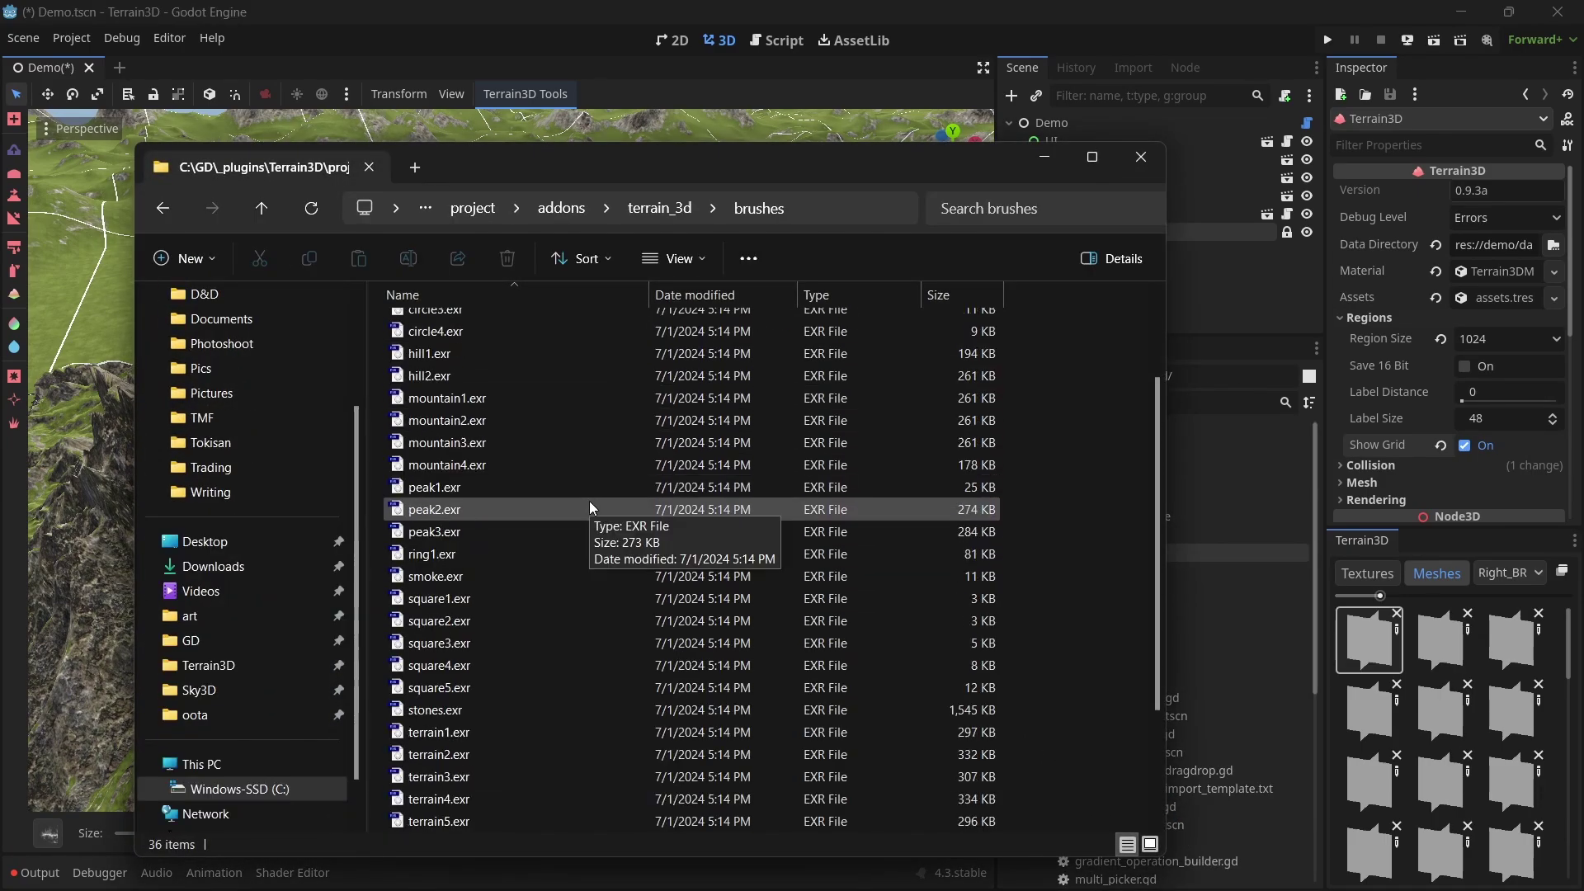
scroll(589, 502, "down", 2)
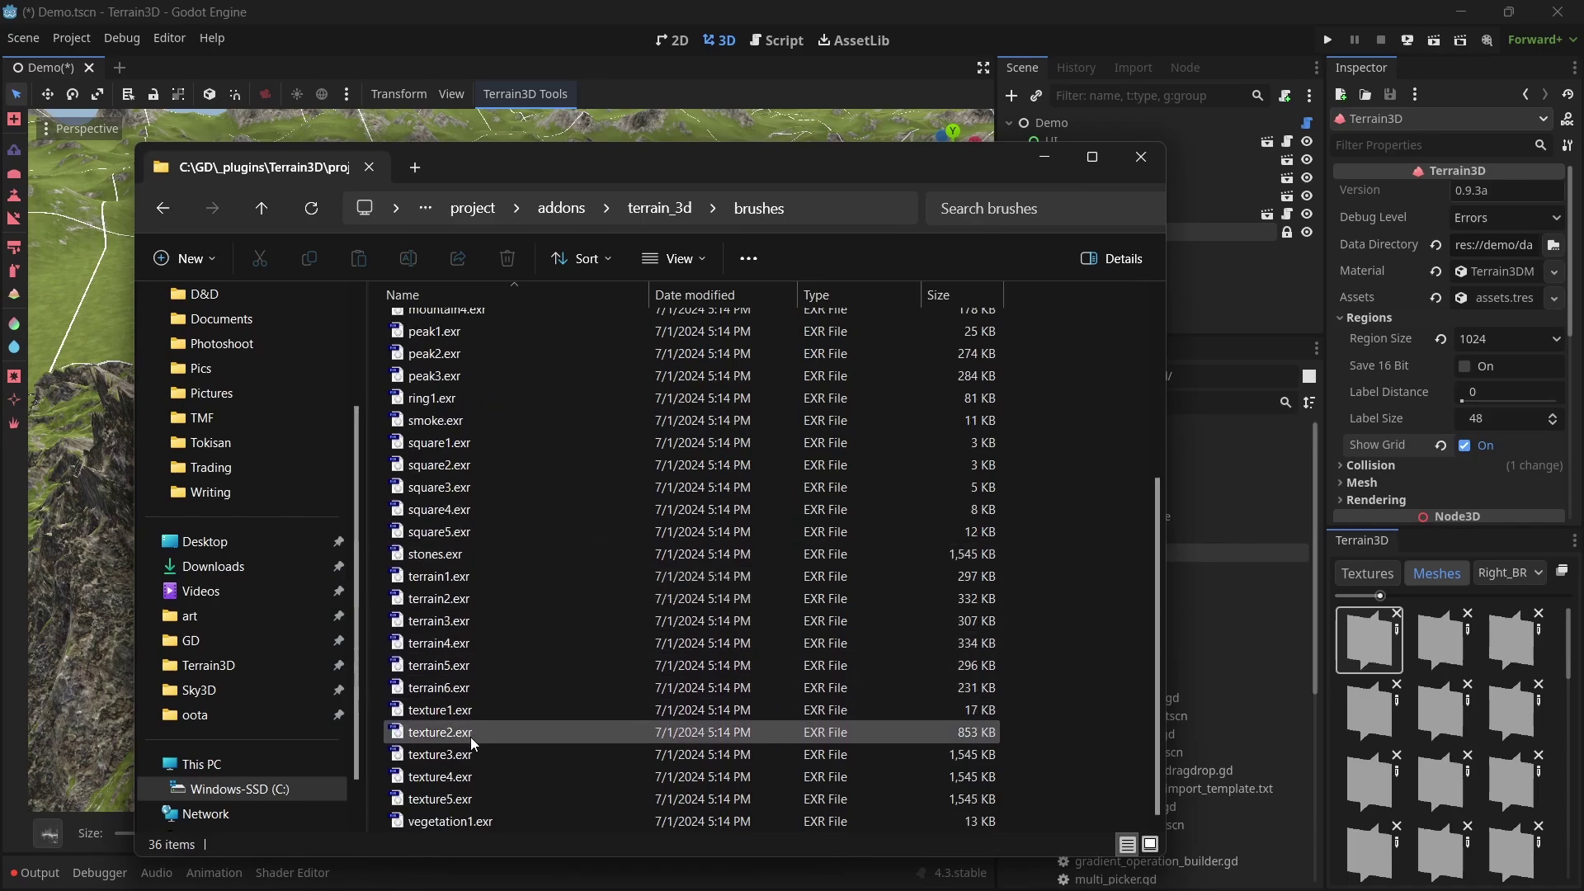
left_click(477, 778)
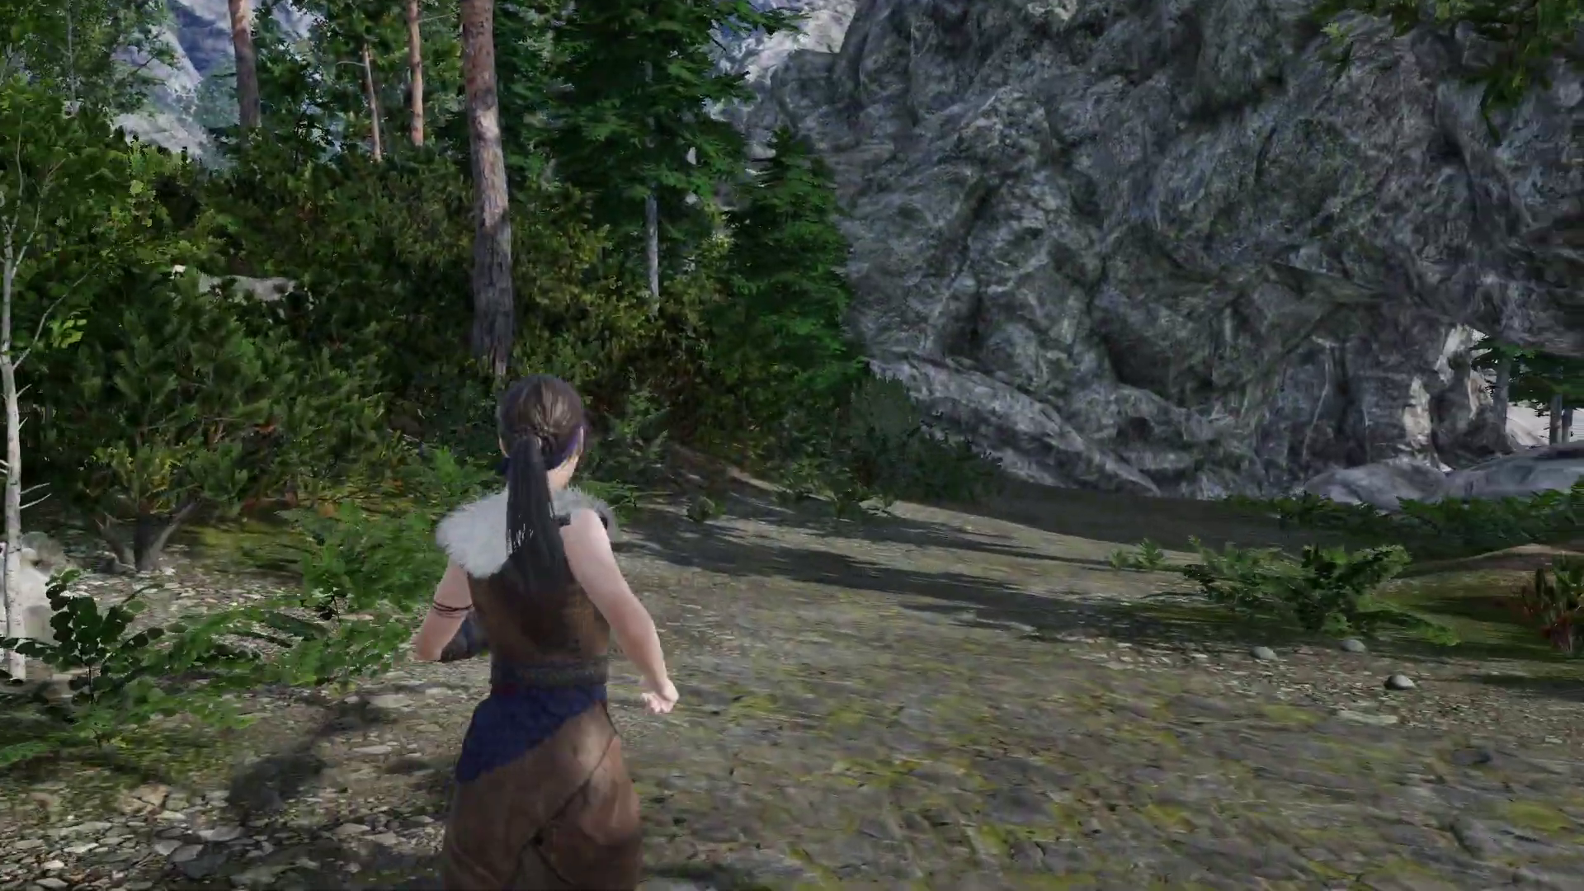
key("w")
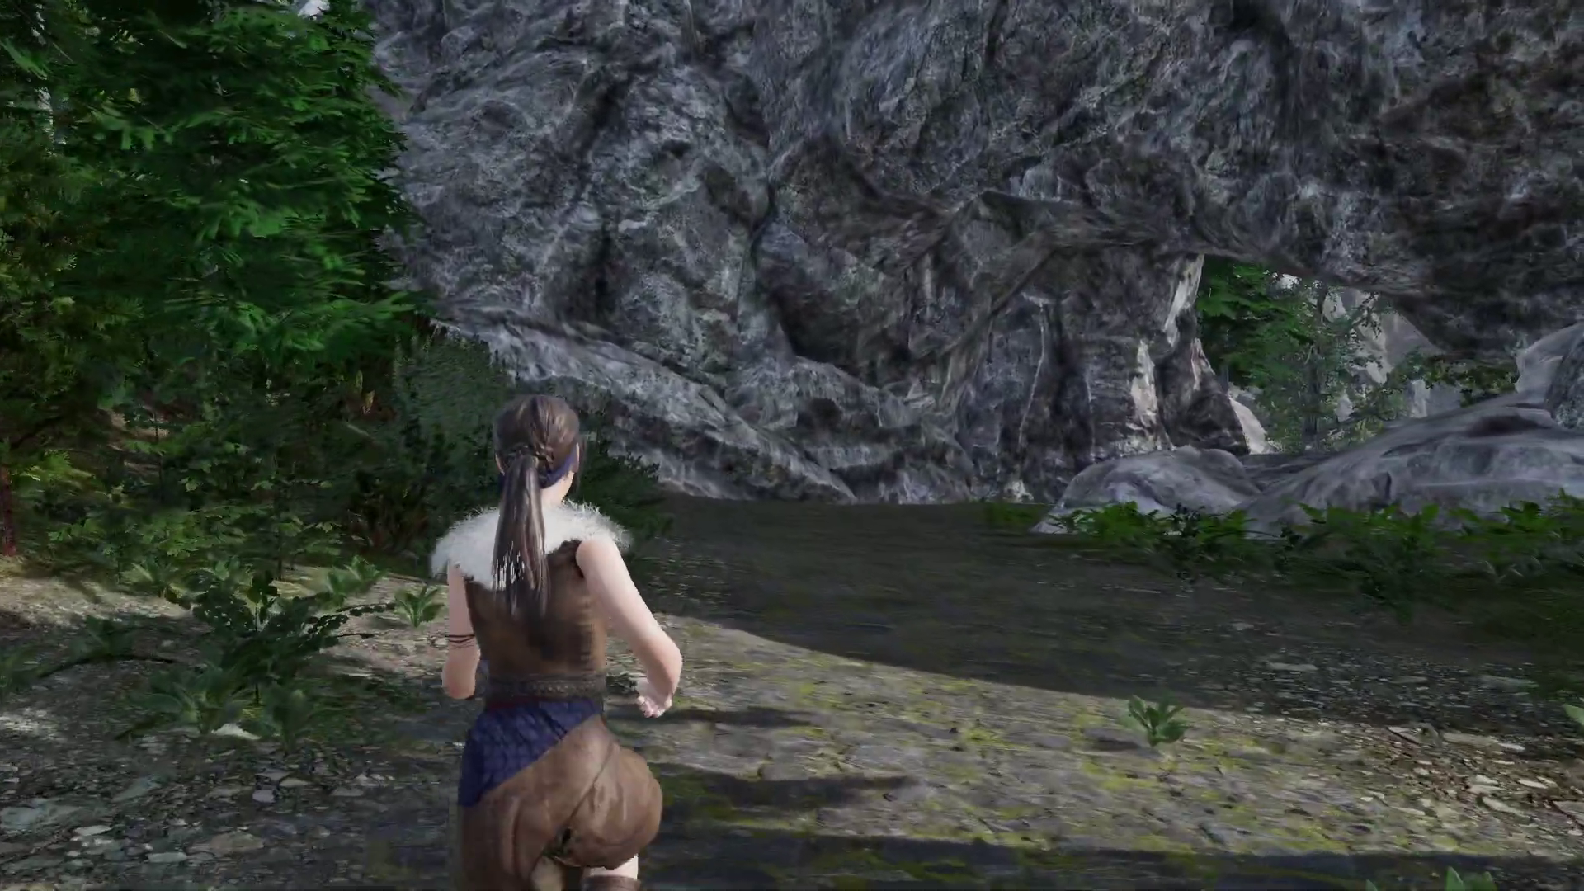
key("w")
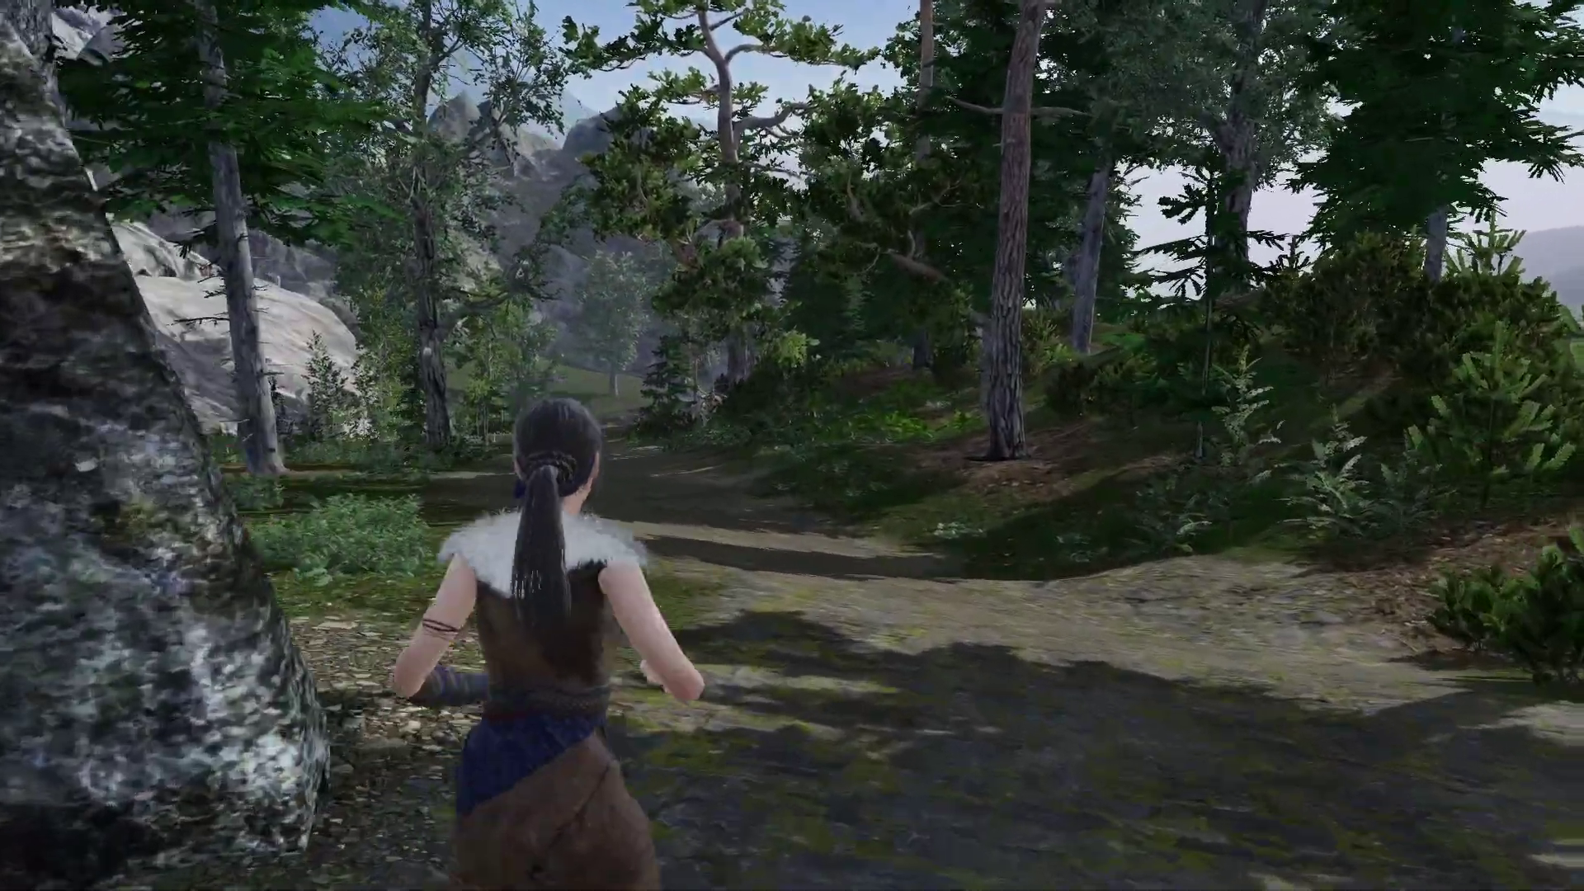
key("w")
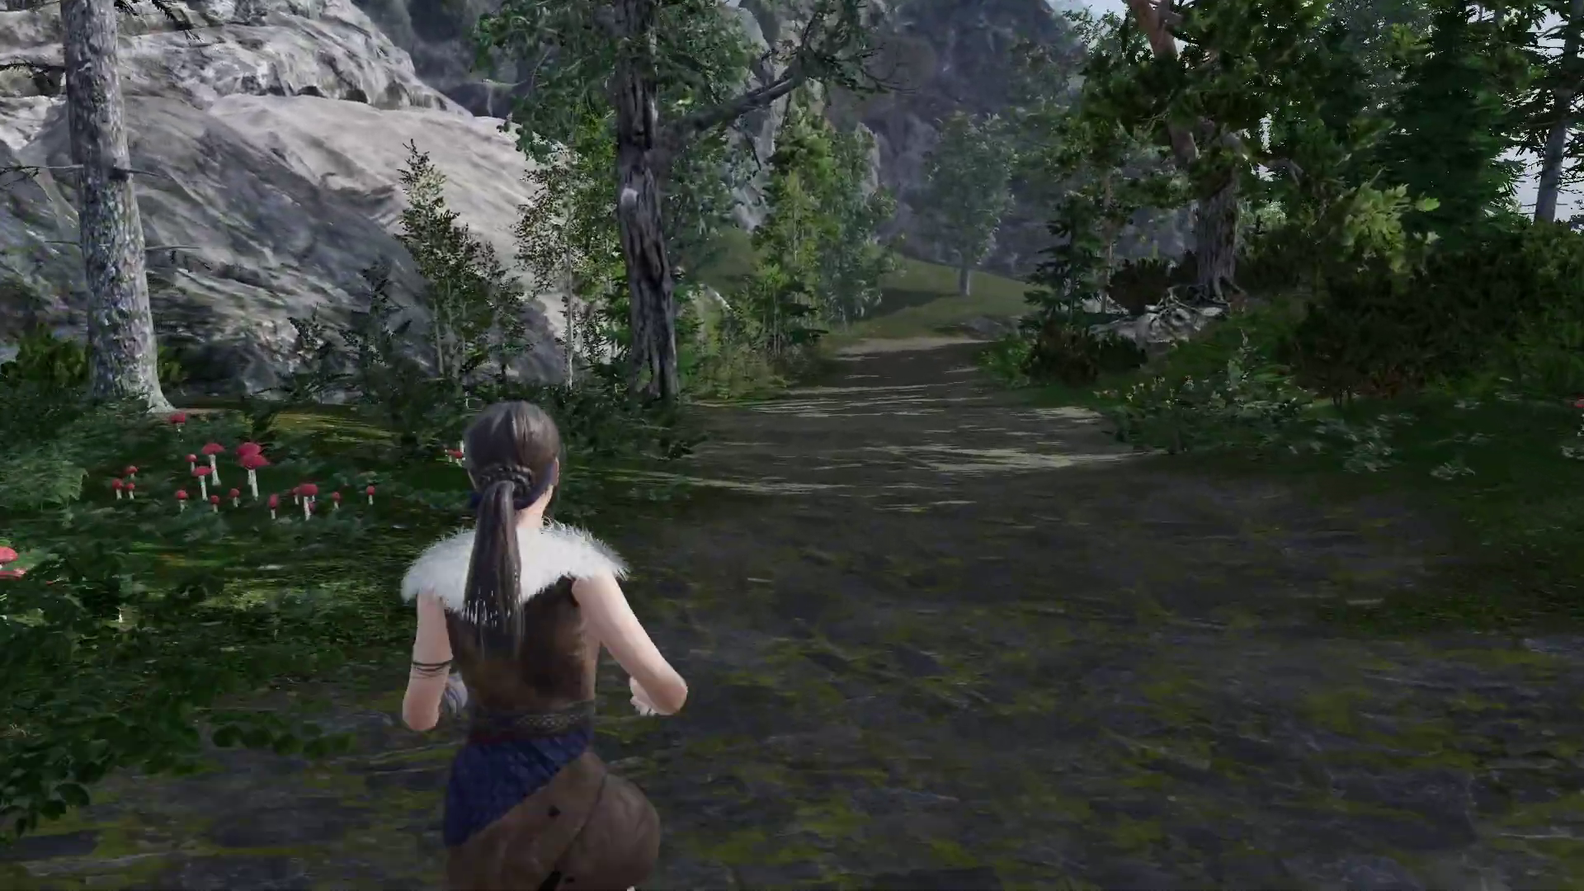
key("w")
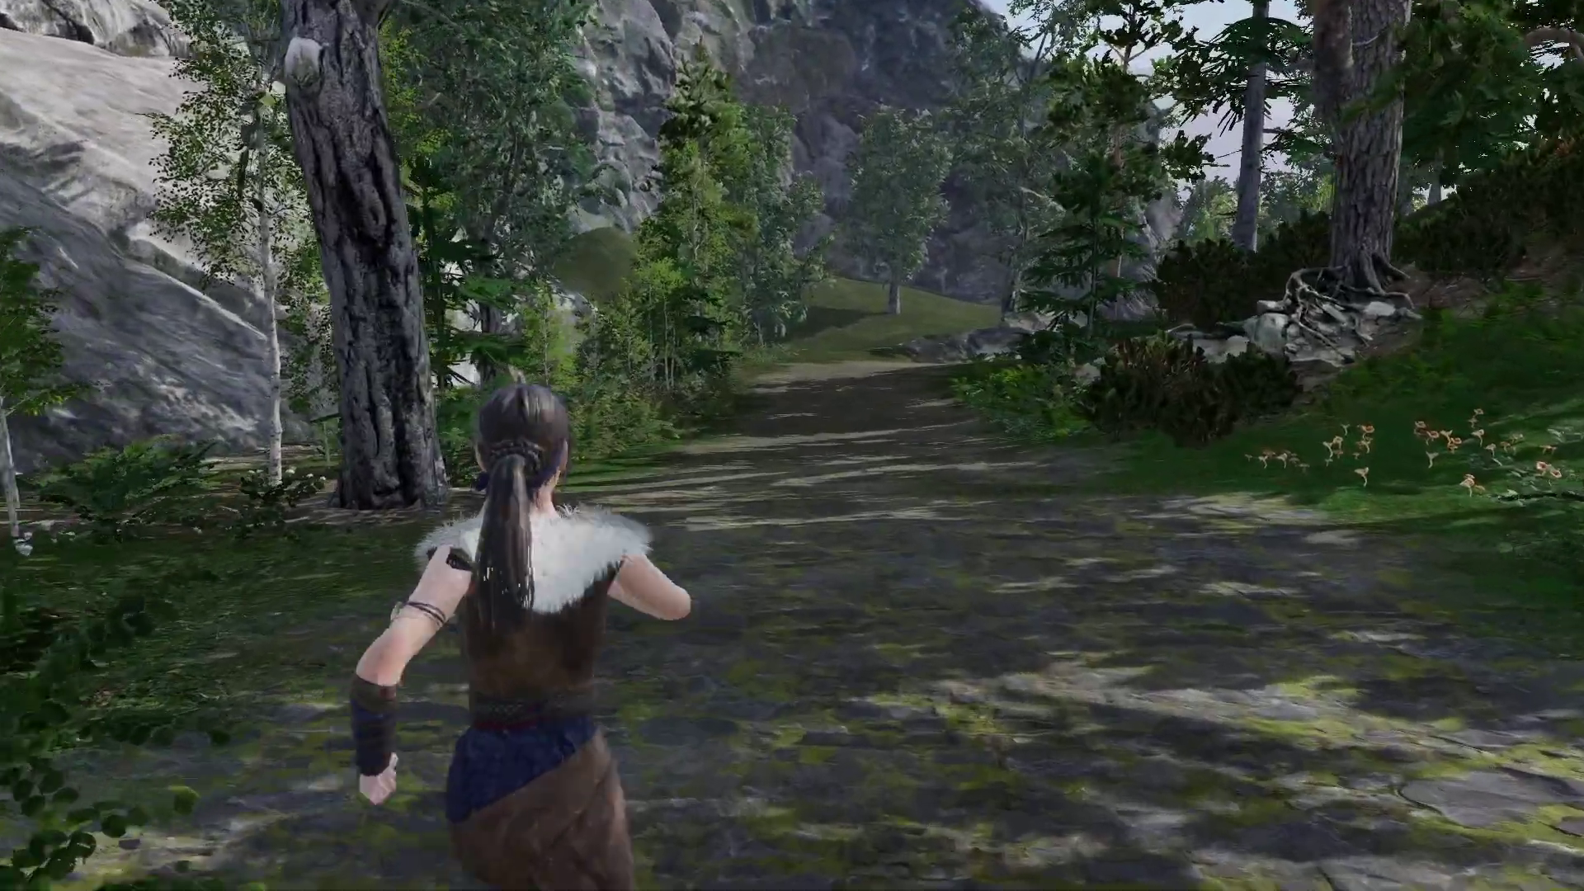
key("w")
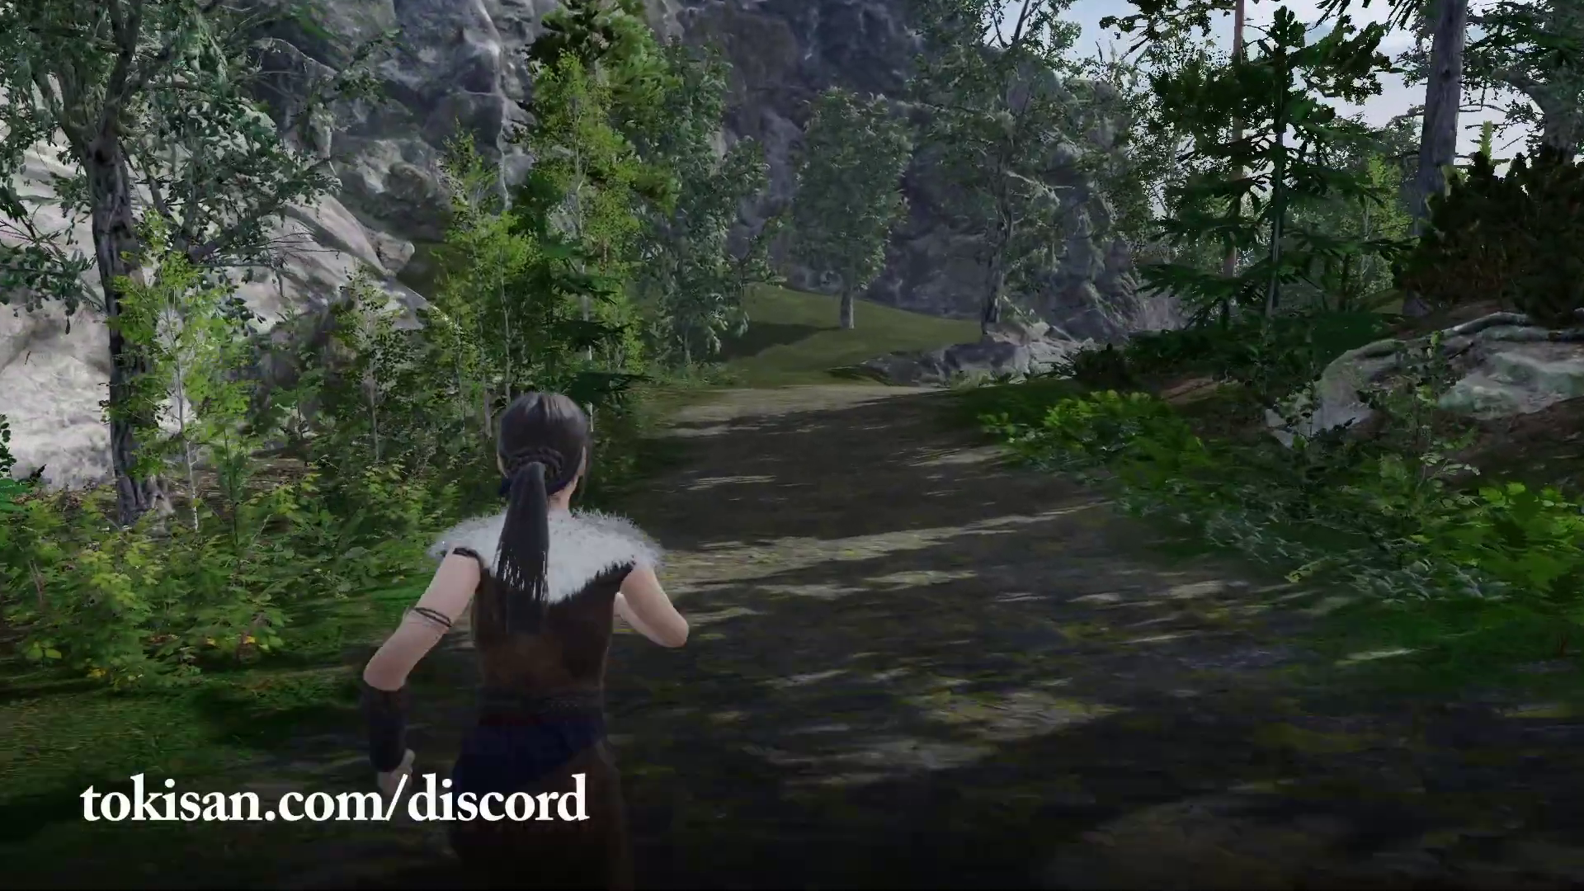
key("w")
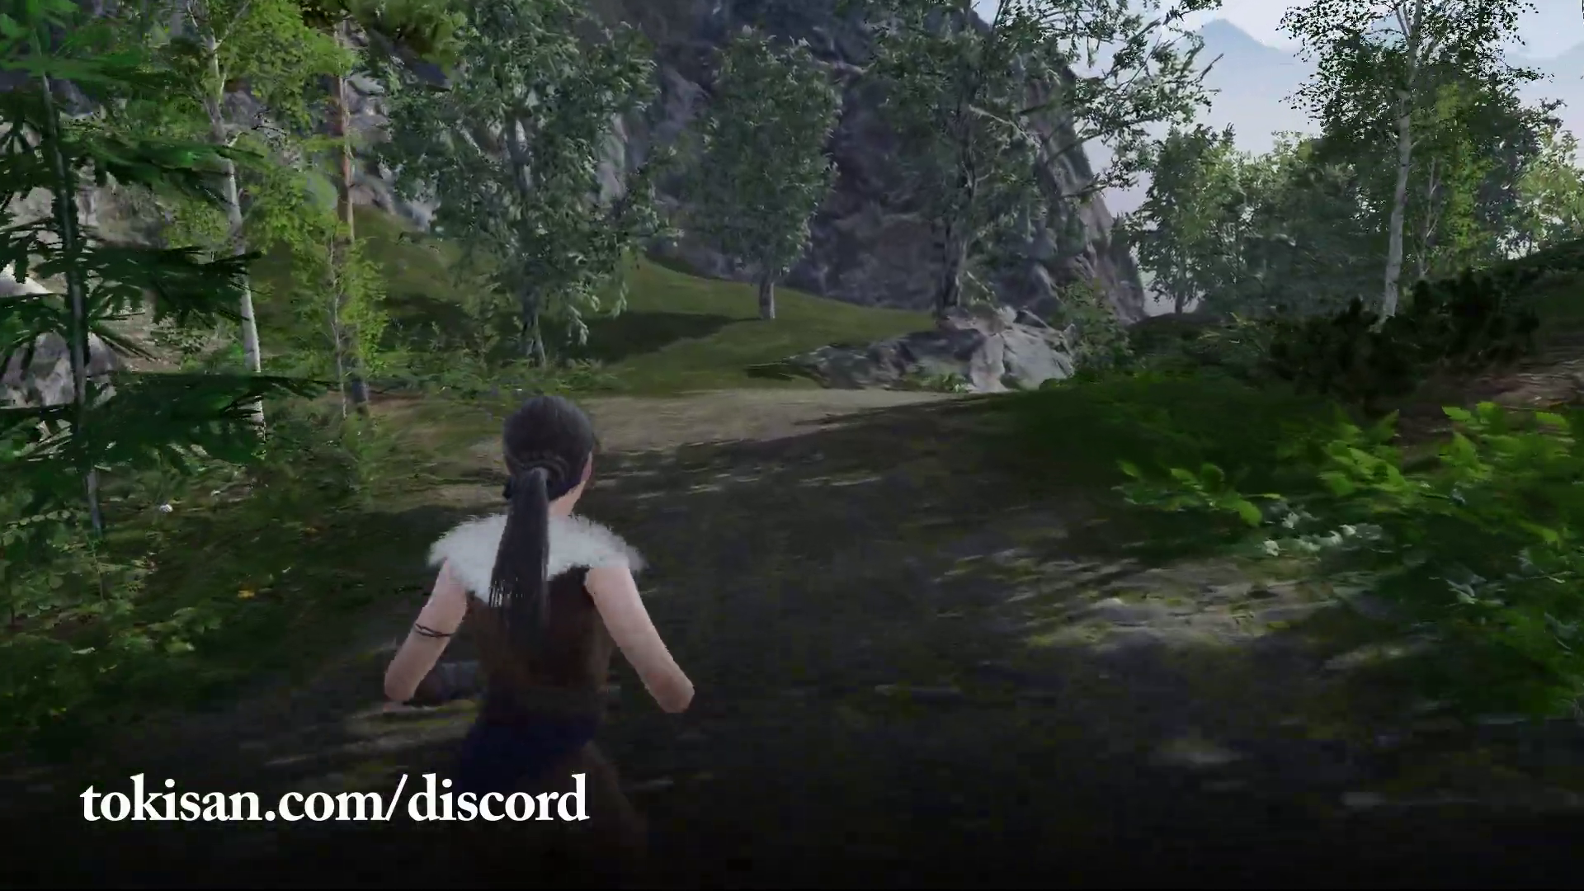
key("w")
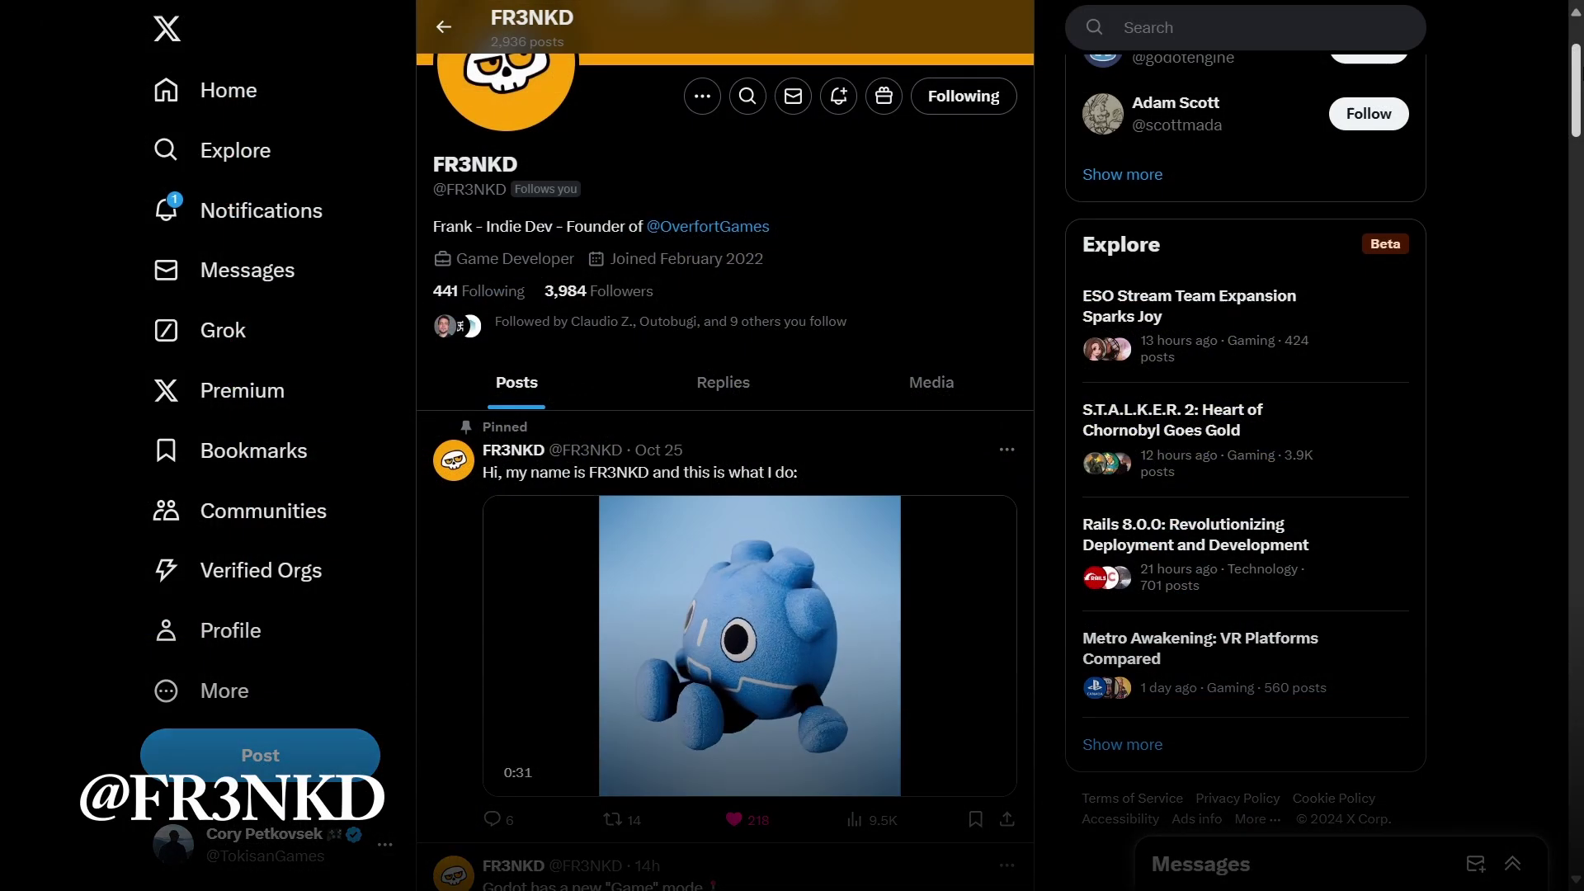
scroll(724, 413, "down", 5)
scroll(724, 446, "down", 4)
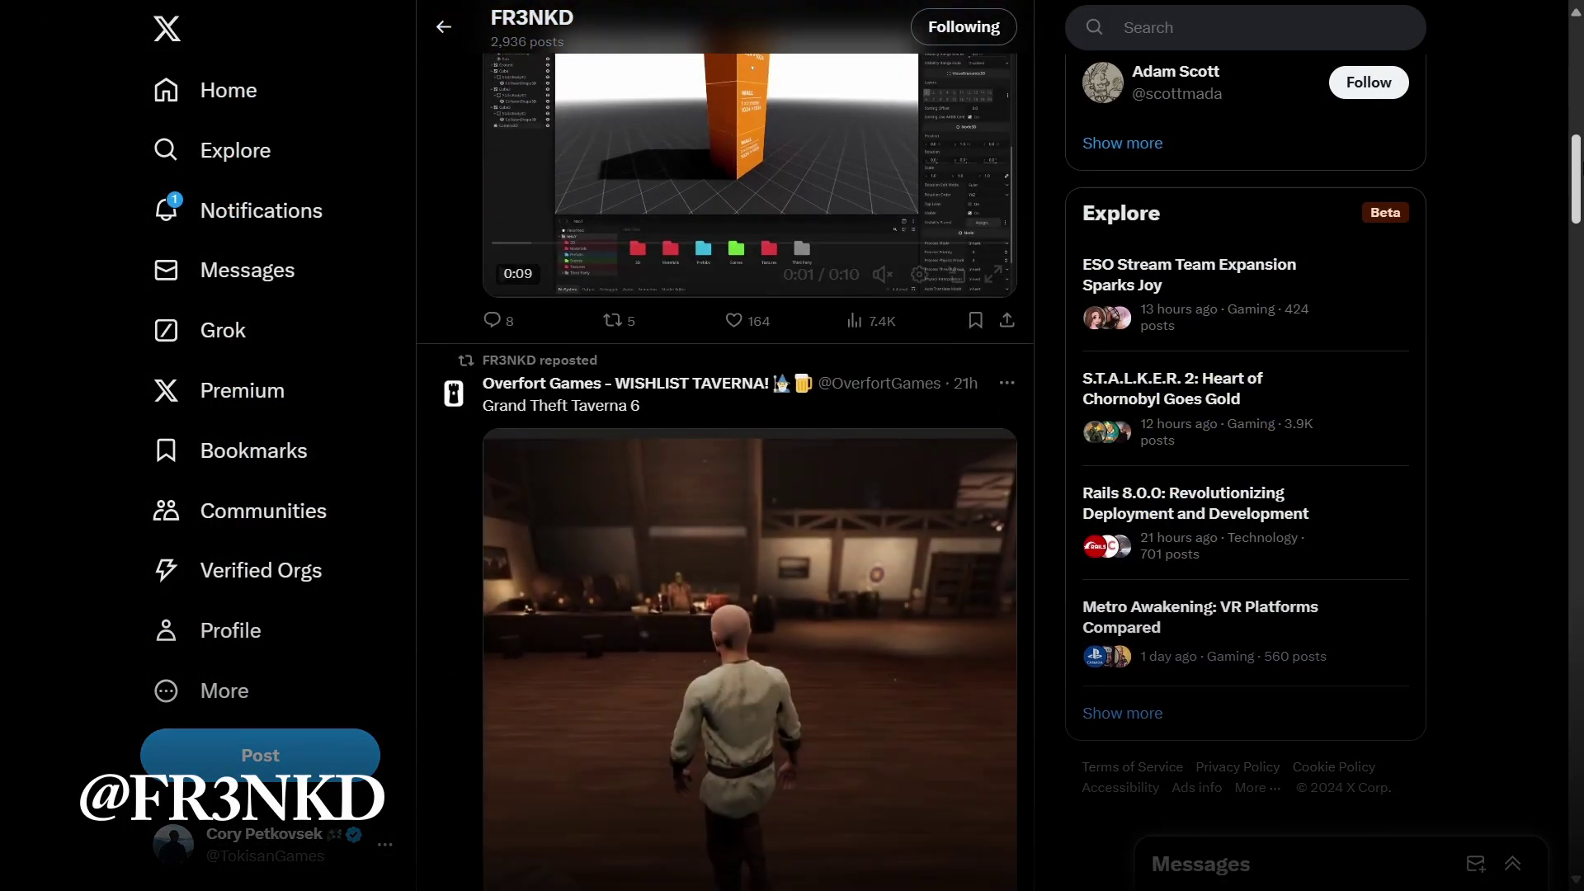
scroll(724, 446, "down", 2)
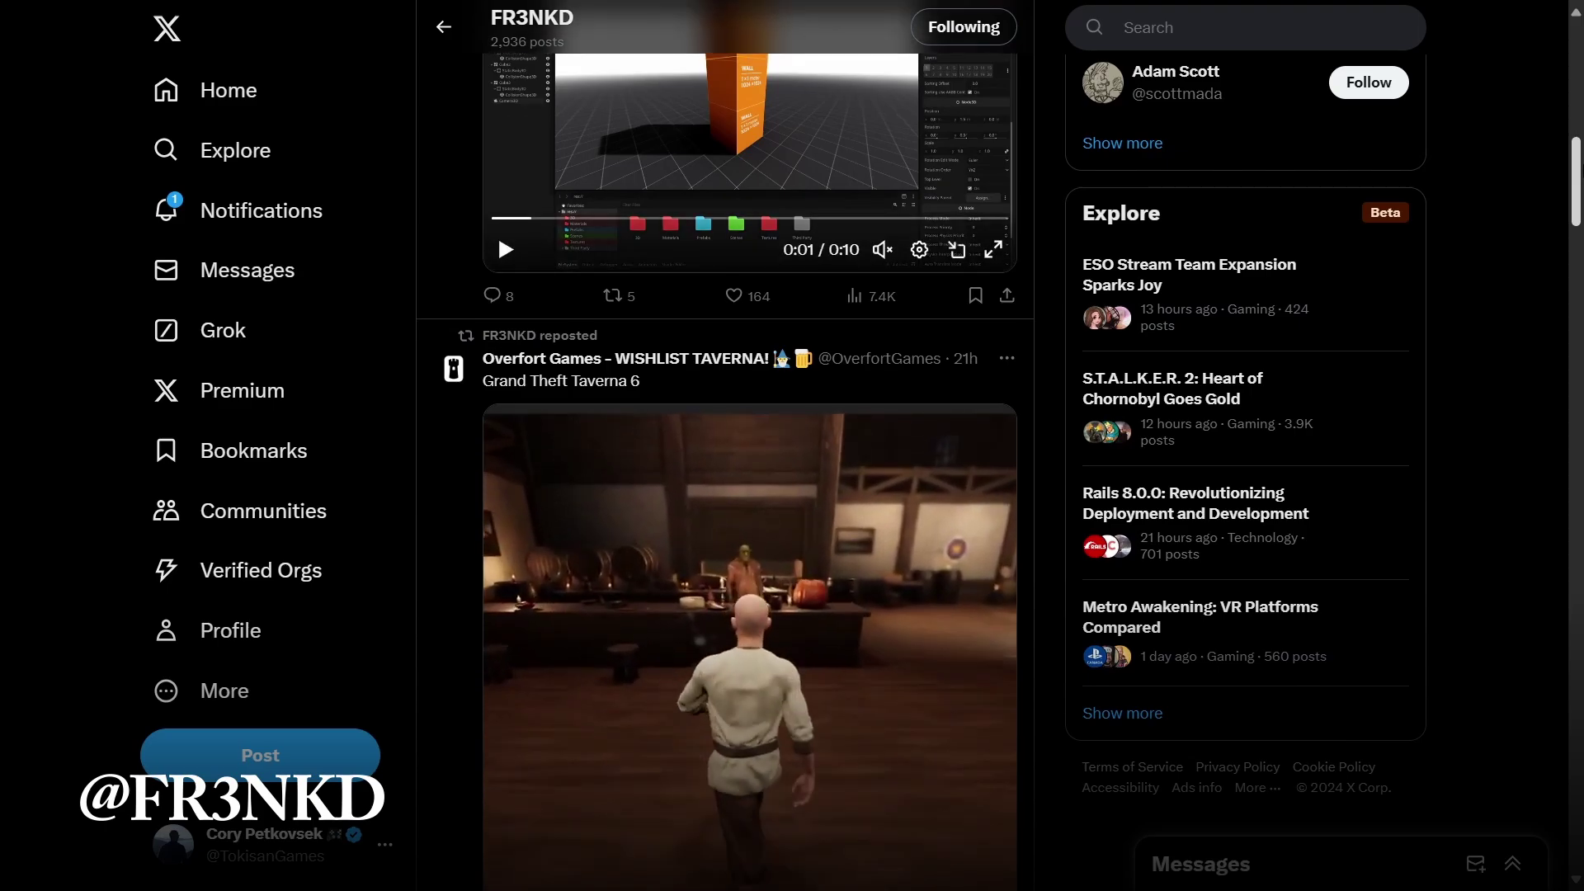